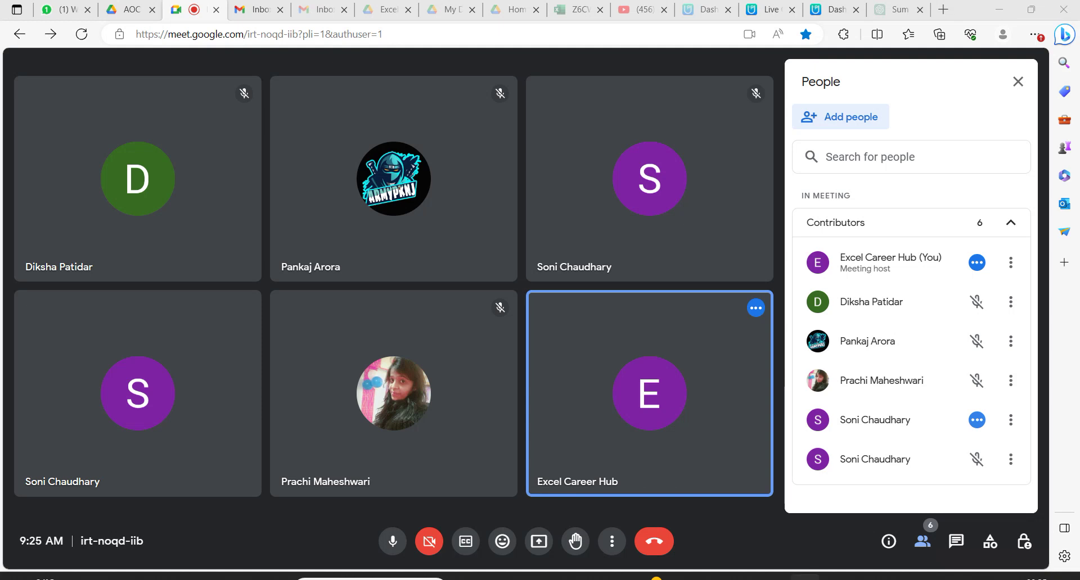
Open Adv Excel Session-12 VLOOKUP from Class_Basic and Advance > Students Excel Wk-4, then return to Meet.
click(805, 578)
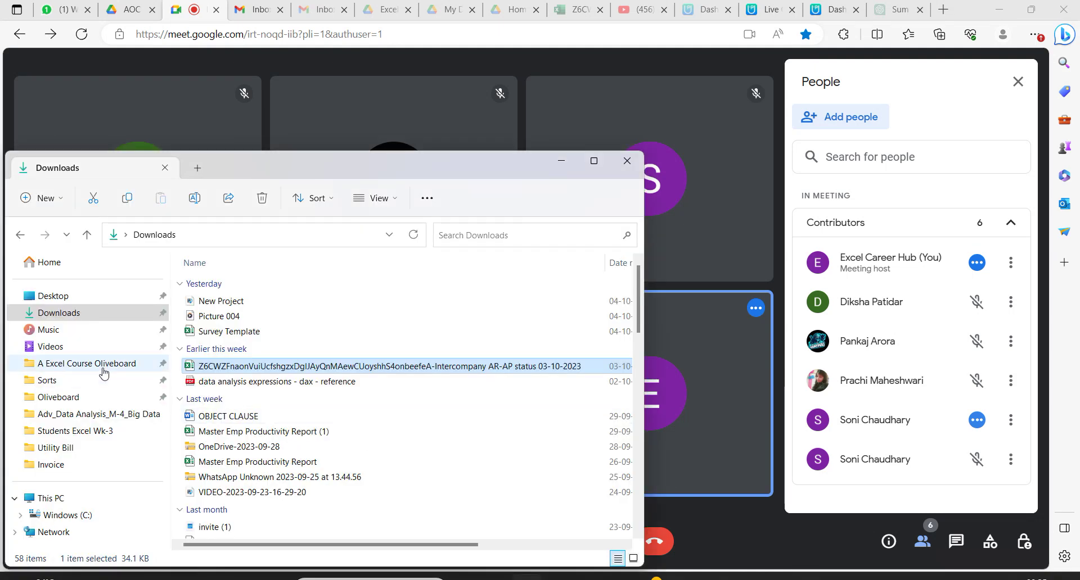
click(82, 434)
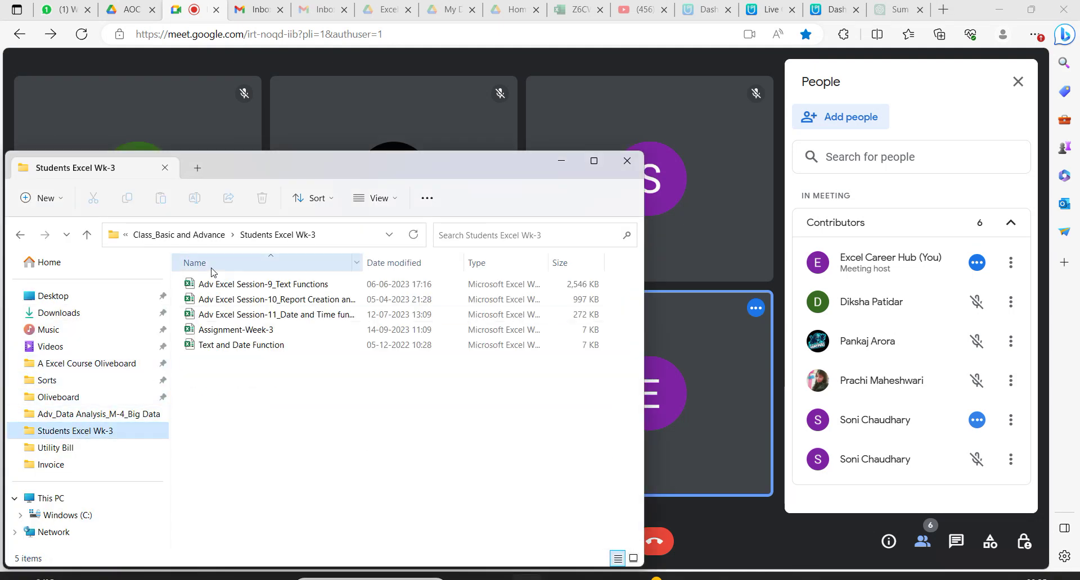
click(191, 236)
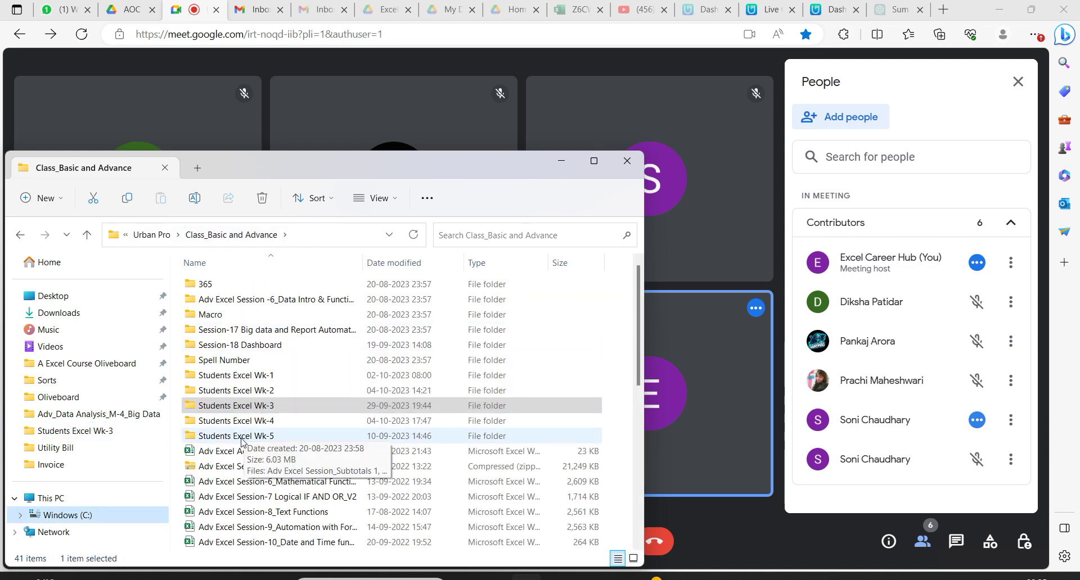
double_click(228, 421)
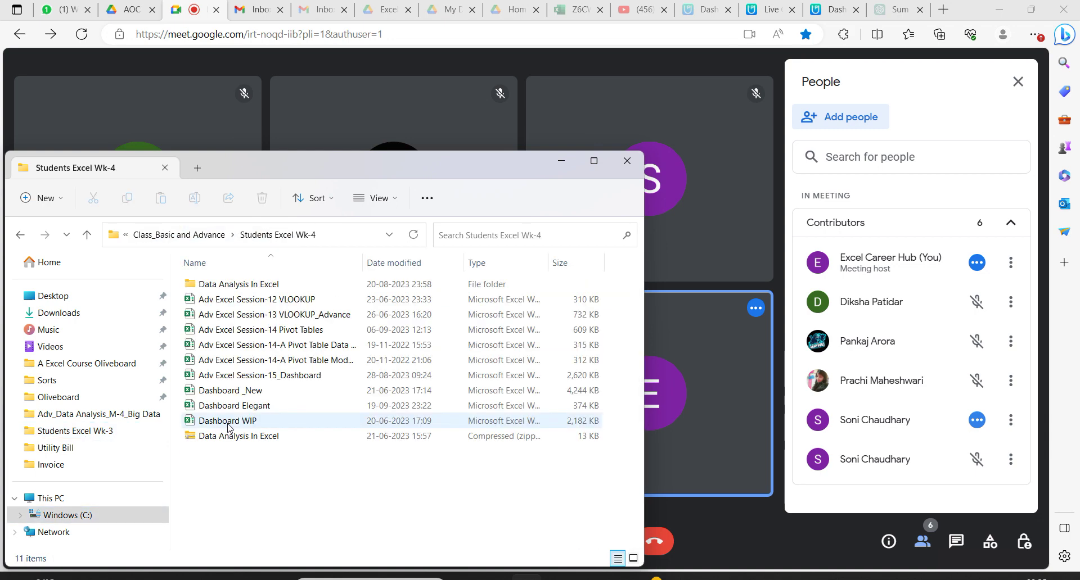
click(283, 300)
double_click(283, 300)
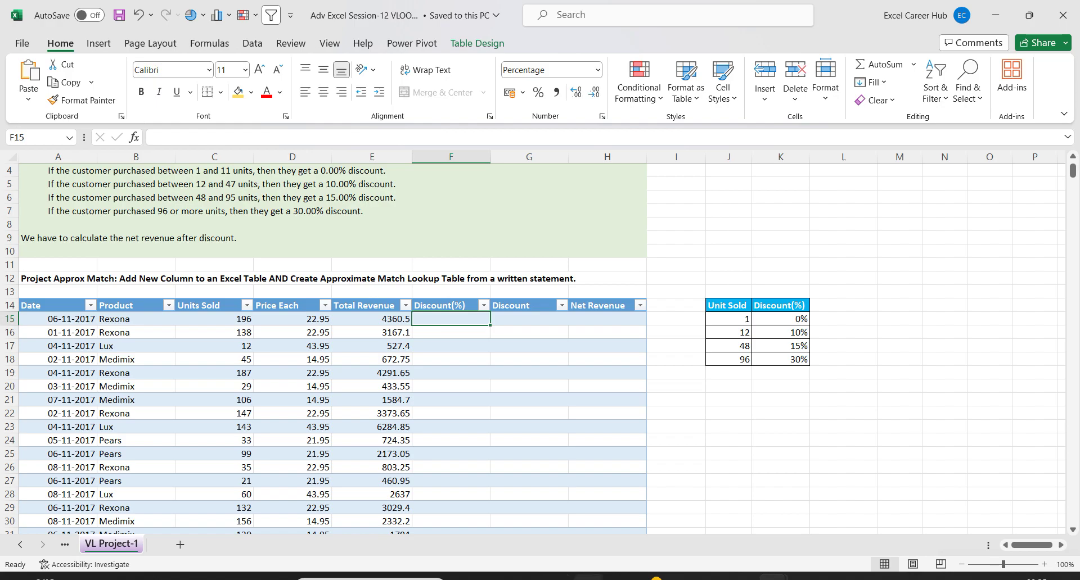
click(590, 512)
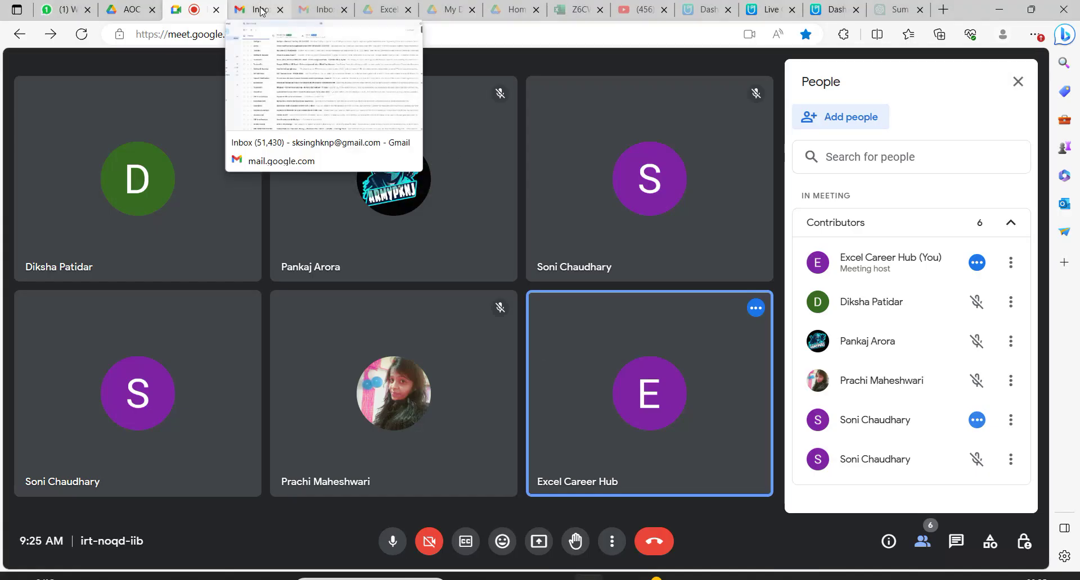
Present the entire screen in Meet, then bring the VLOOKUP workbook forward with its earlier sheets visible.
click(1012, 87)
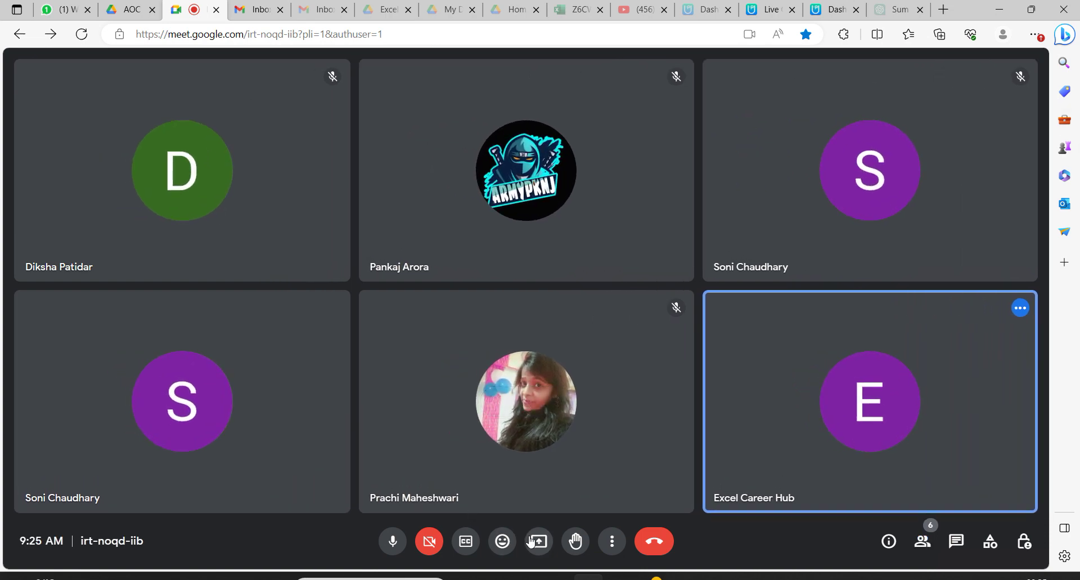
click(534, 542)
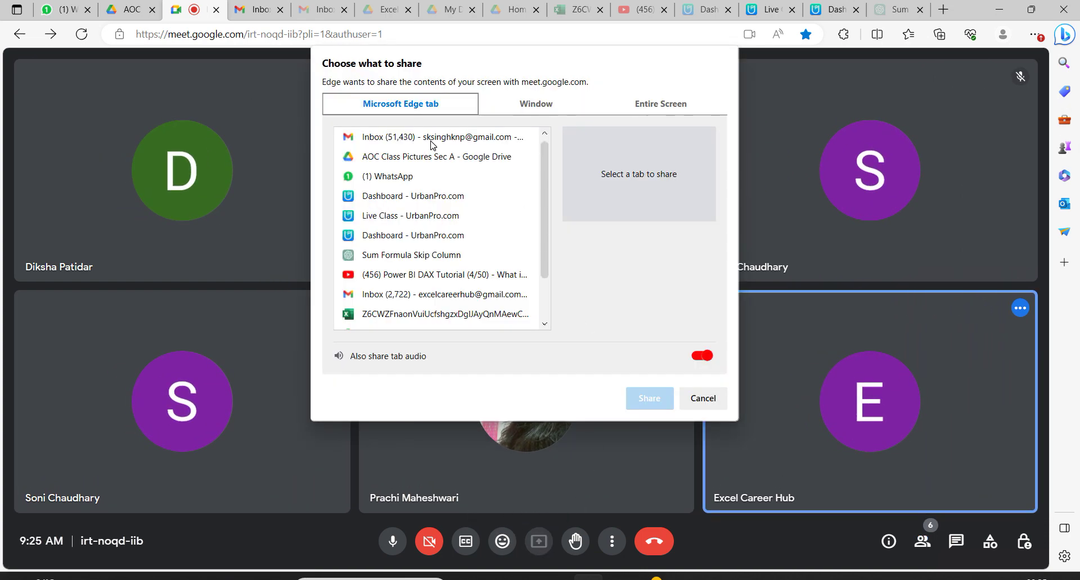
click(654, 107)
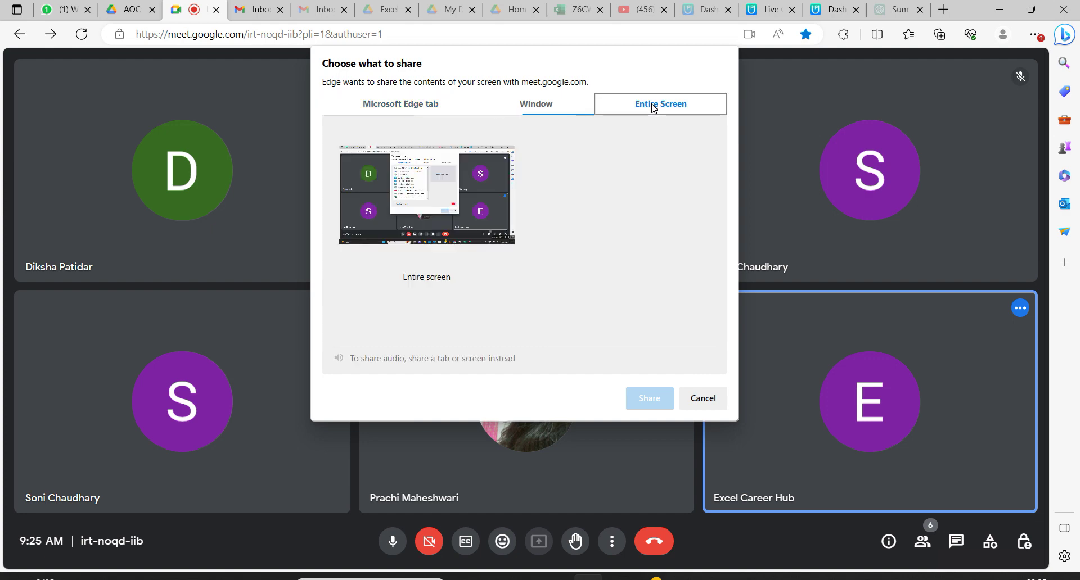
click(434, 209)
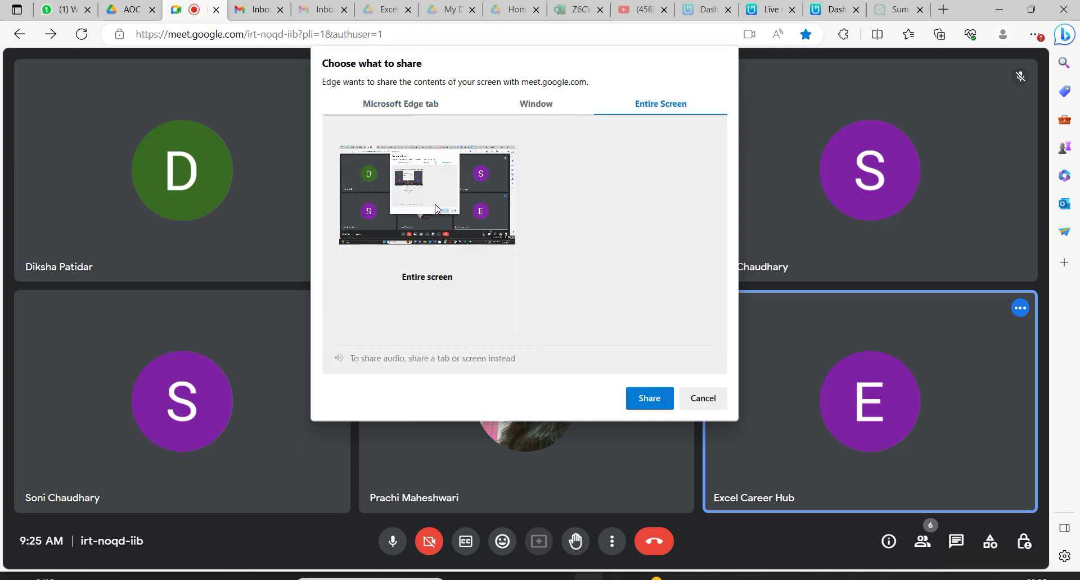
click(650, 399)
mouse_move(656, 578)
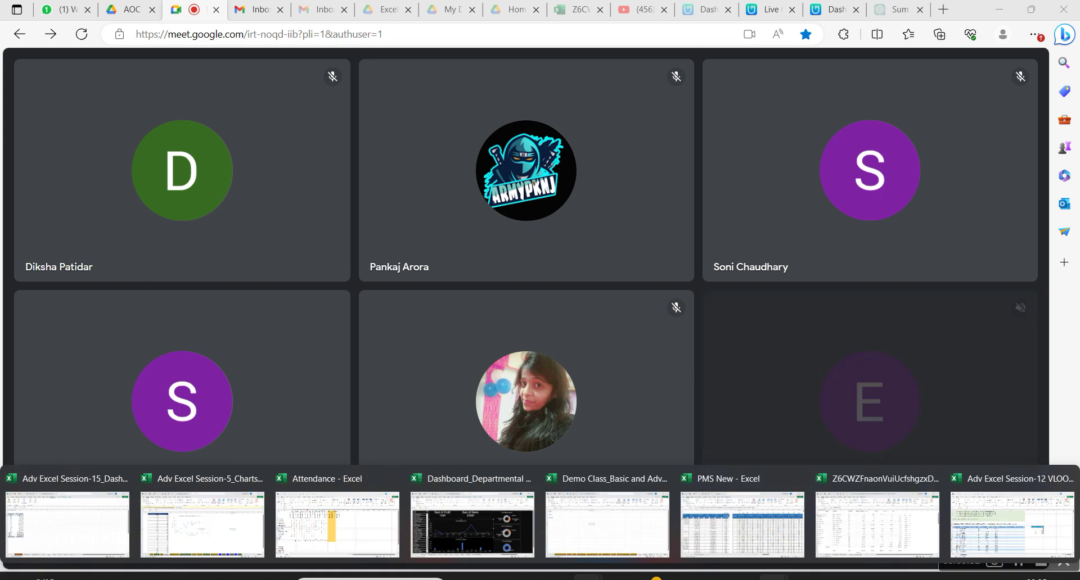
click(992, 509)
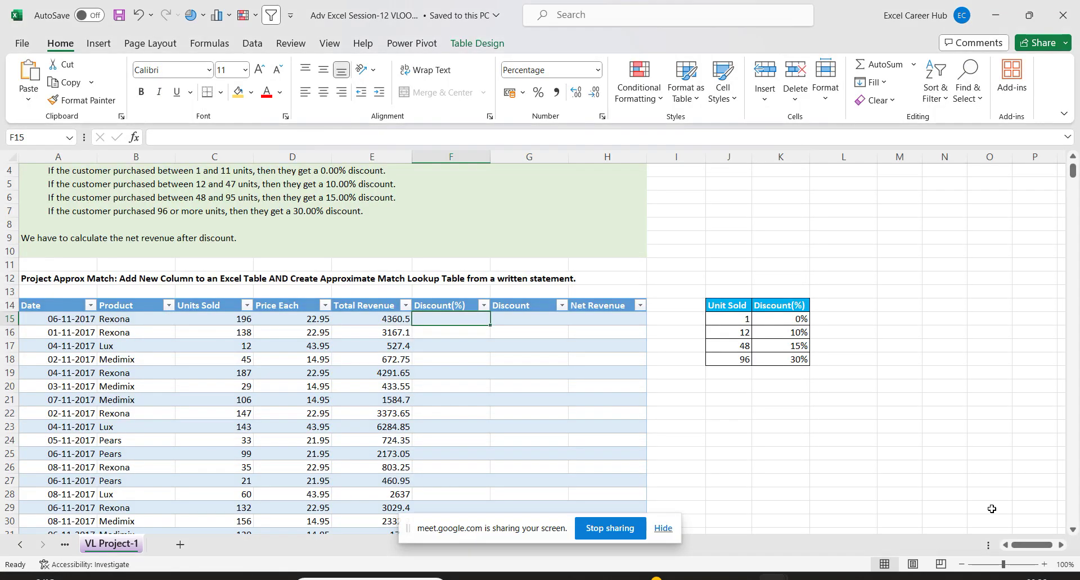
click(21, 548)
click(20, 549)
click(21, 548)
click(21, 549)
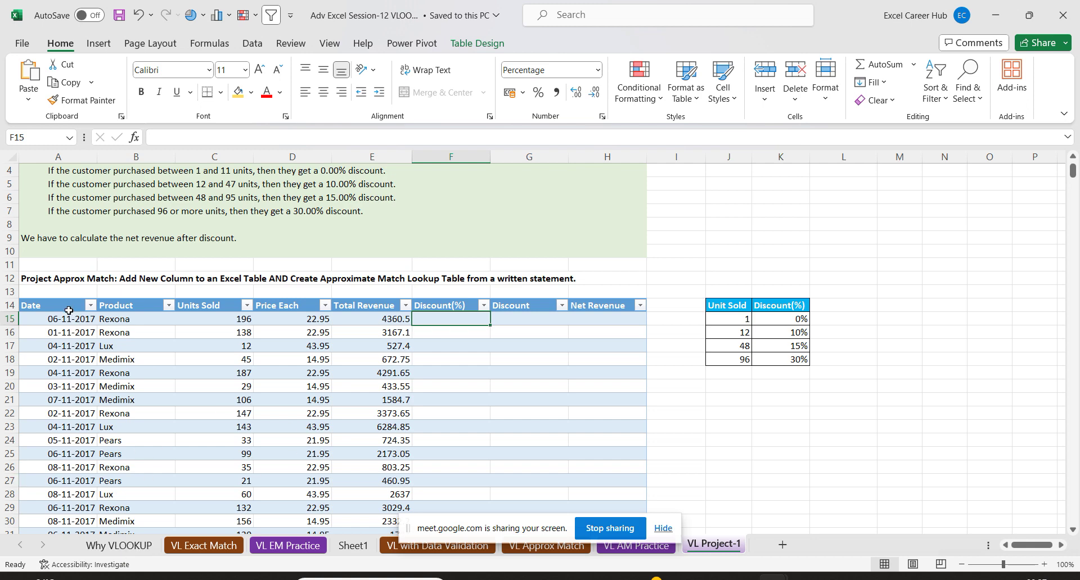
Open the Why VLOOKUP sheet and scroll back to columns A and B.
click(112, 544)
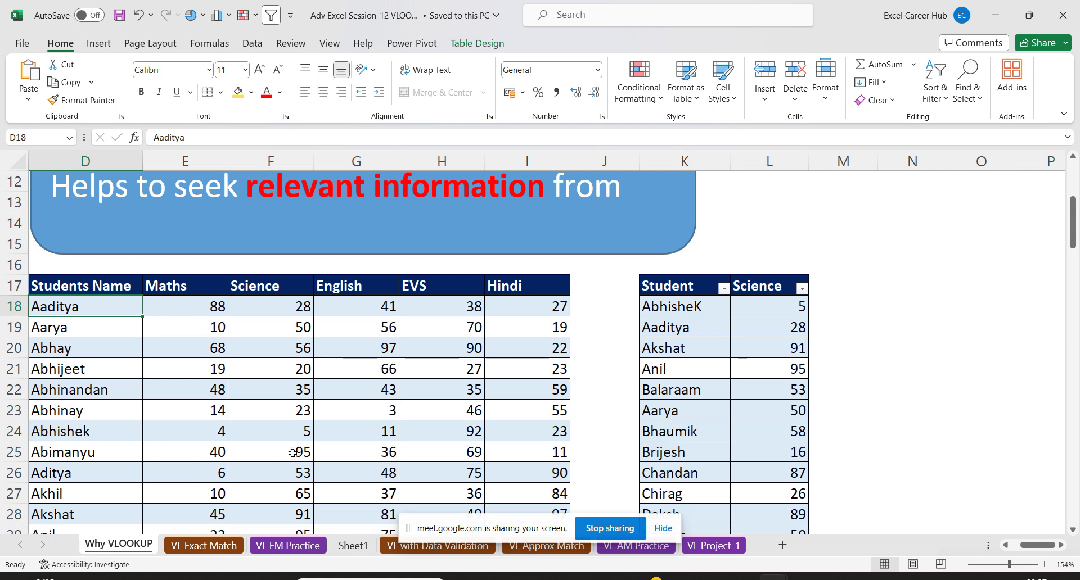
click(1005, 546)
double_click(1005, 545)
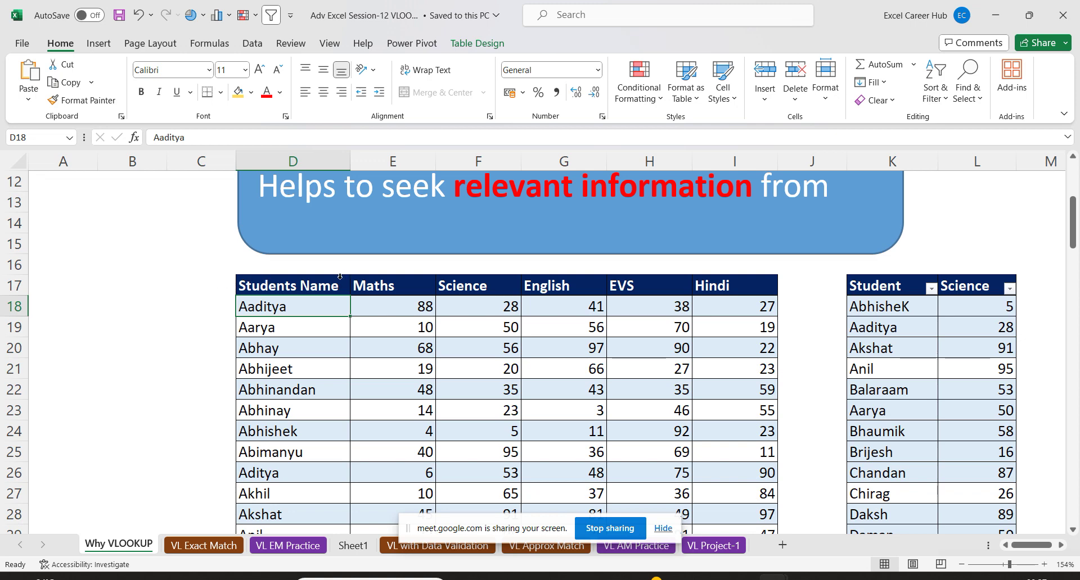
Highlight the Students Name, Maths, Science and English columns, then the marks table's header row.
click(324, 286)
drag(324, 285, 324, 420)
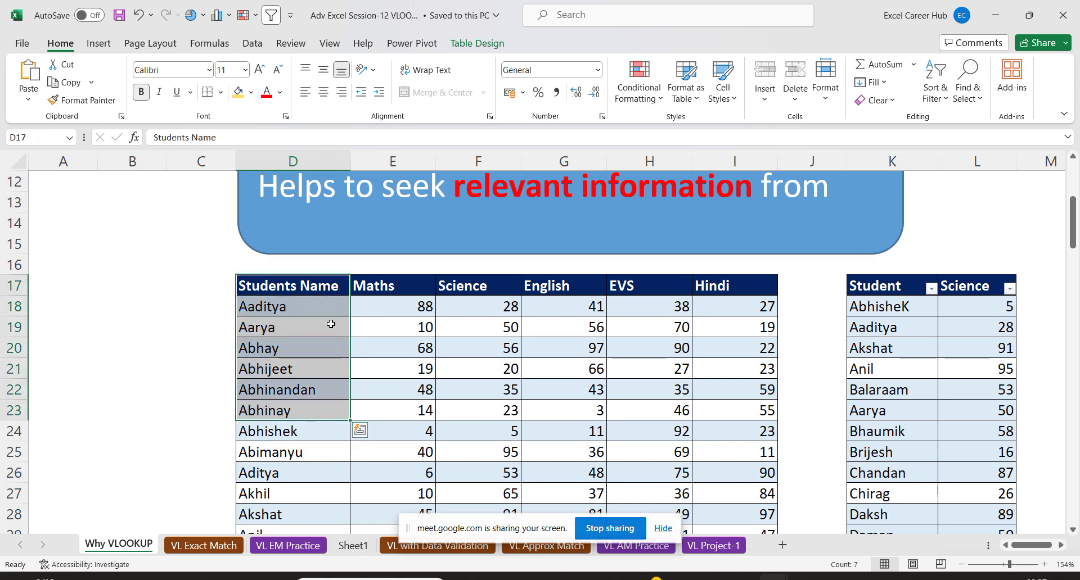
click(304, 284)
drag(304, 284, 298, 452)
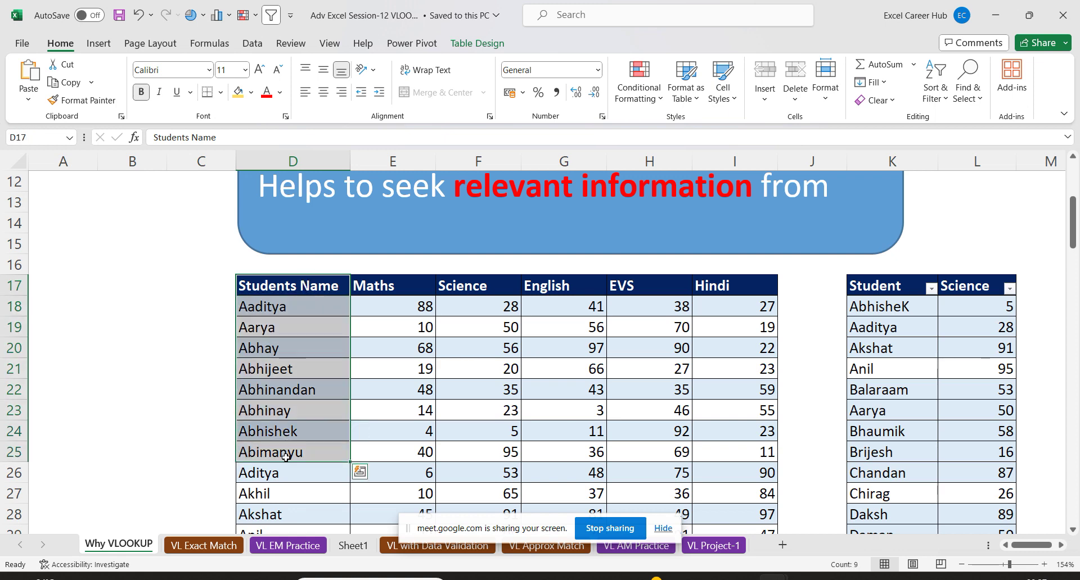
click(387, 288)
drag(388, 288, 376, 450)
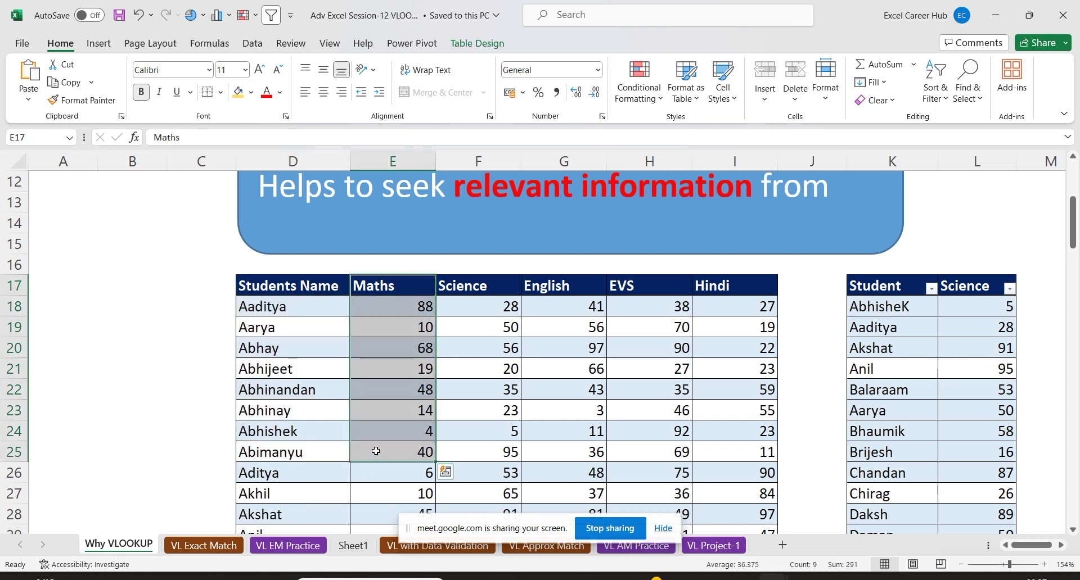
drag(488, 286, 488, 411)
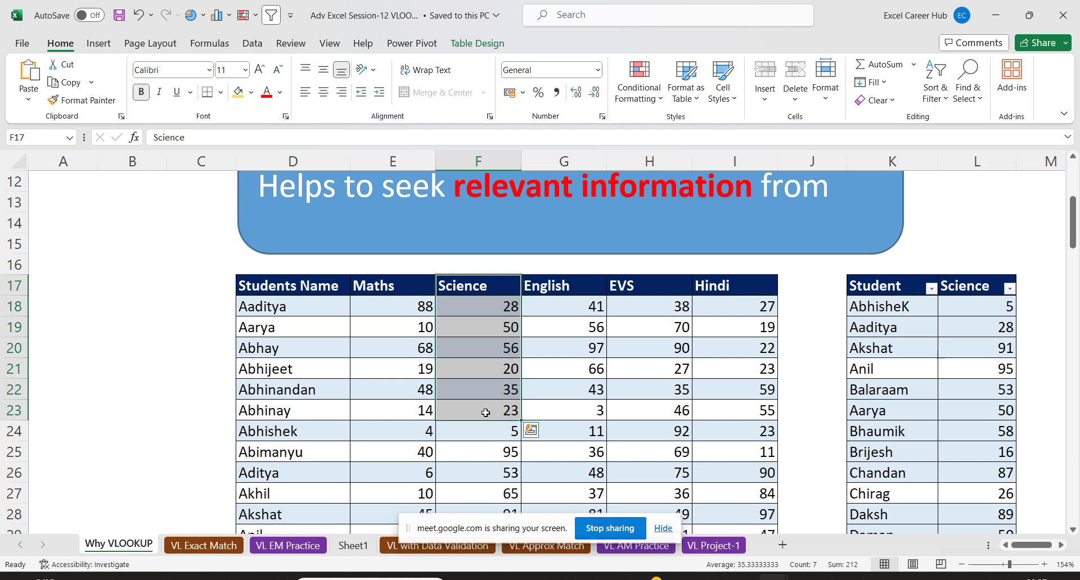
drag(574, 286, 561, 433)
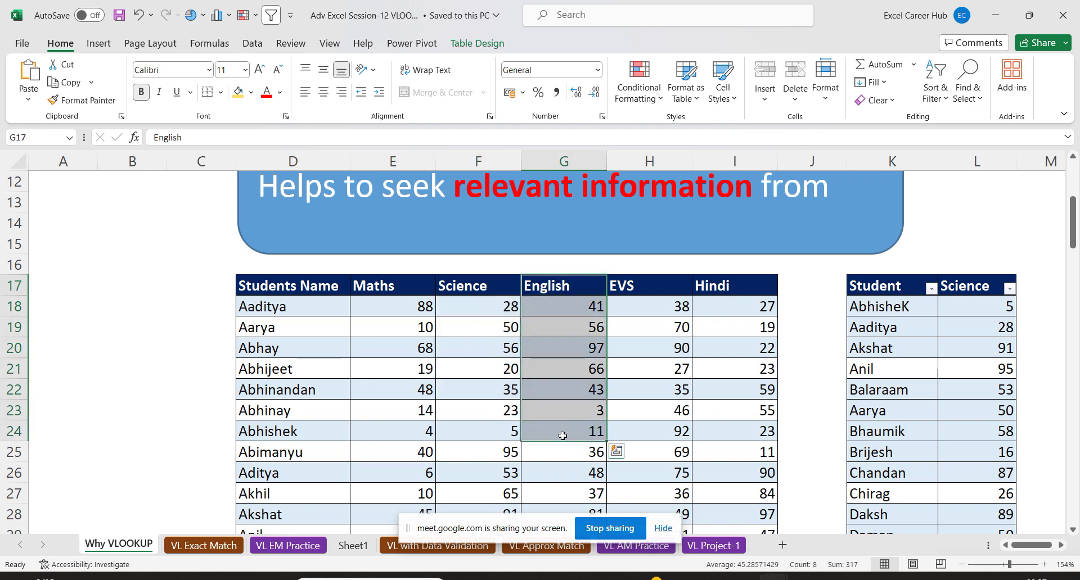
drag(282, 280, 715, 289)
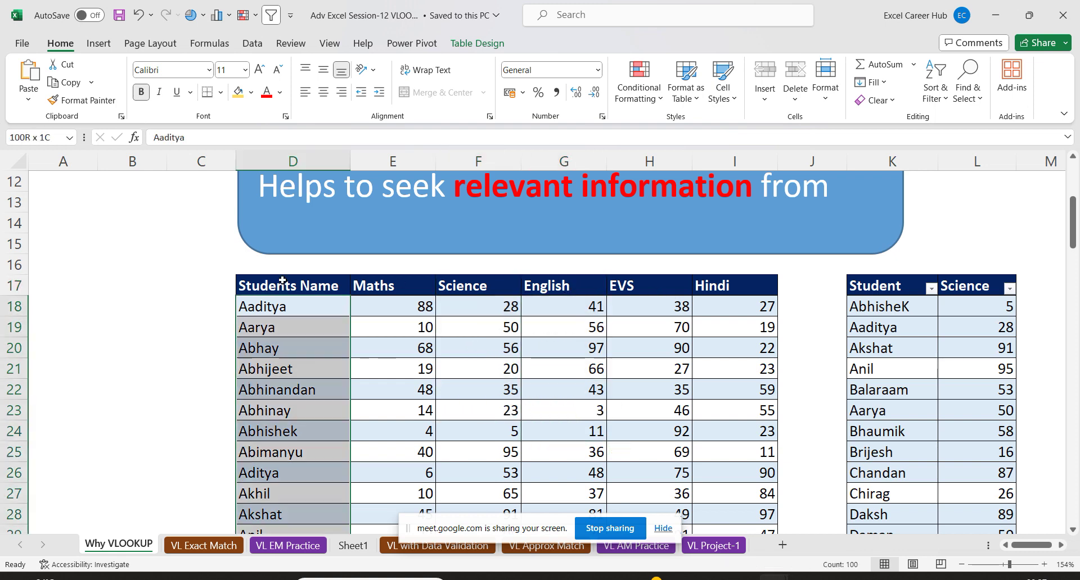
drag(281, 286, 755, 283)
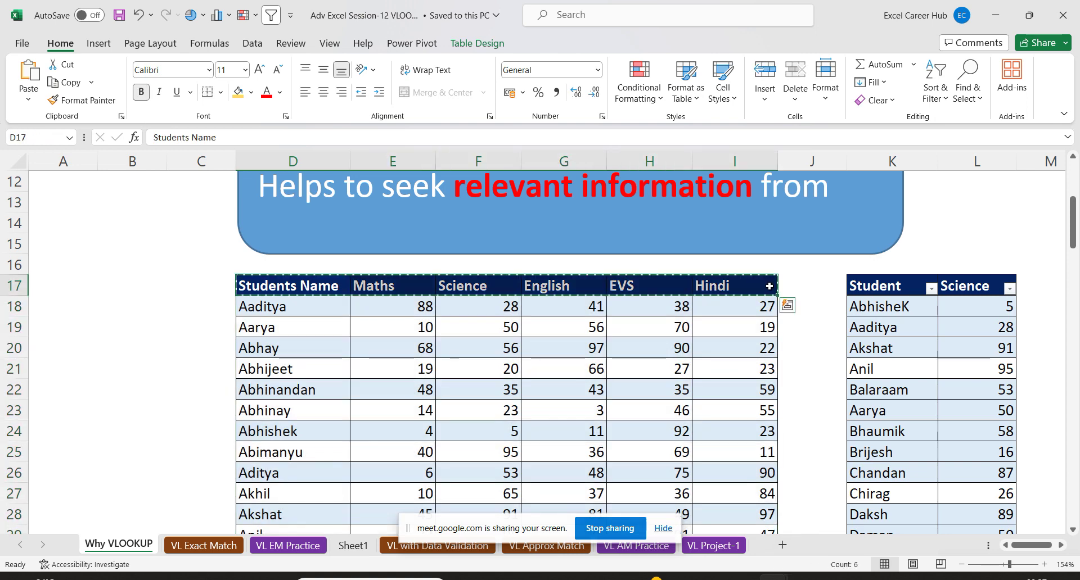
Paste the marks table's header row transposed down from A17 and widen column A to fit.
key(ctrl+c)
click(49, 284)
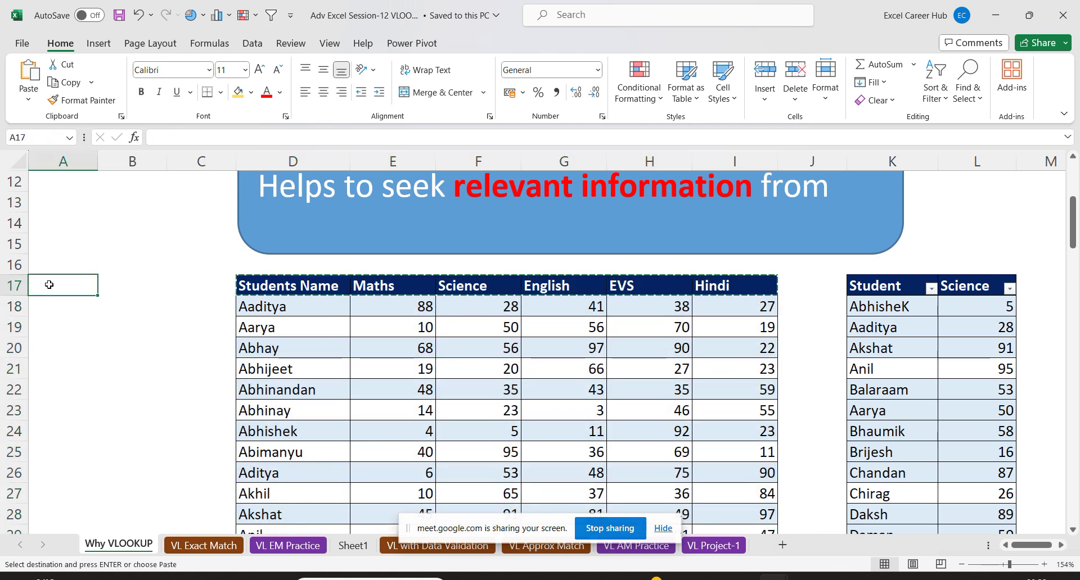
key(ctrl+alt+v)
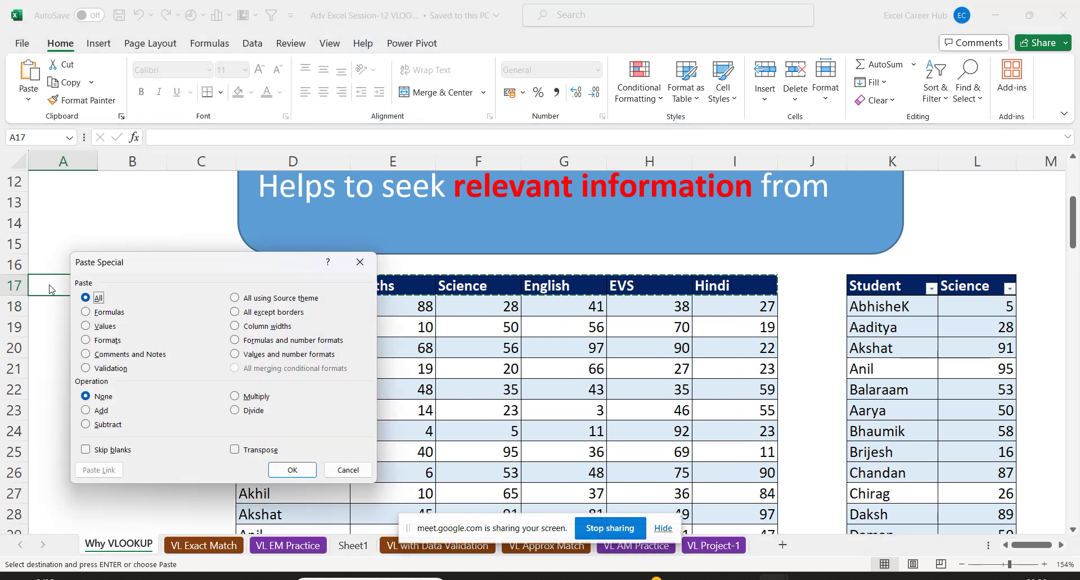
key(e)
key(Return)
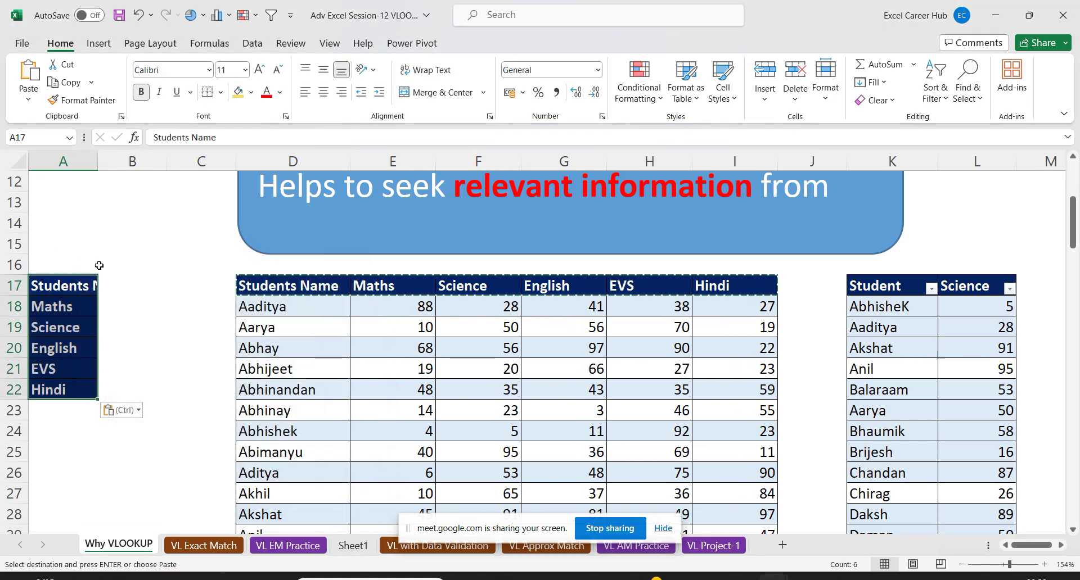
double_click(97, 162)
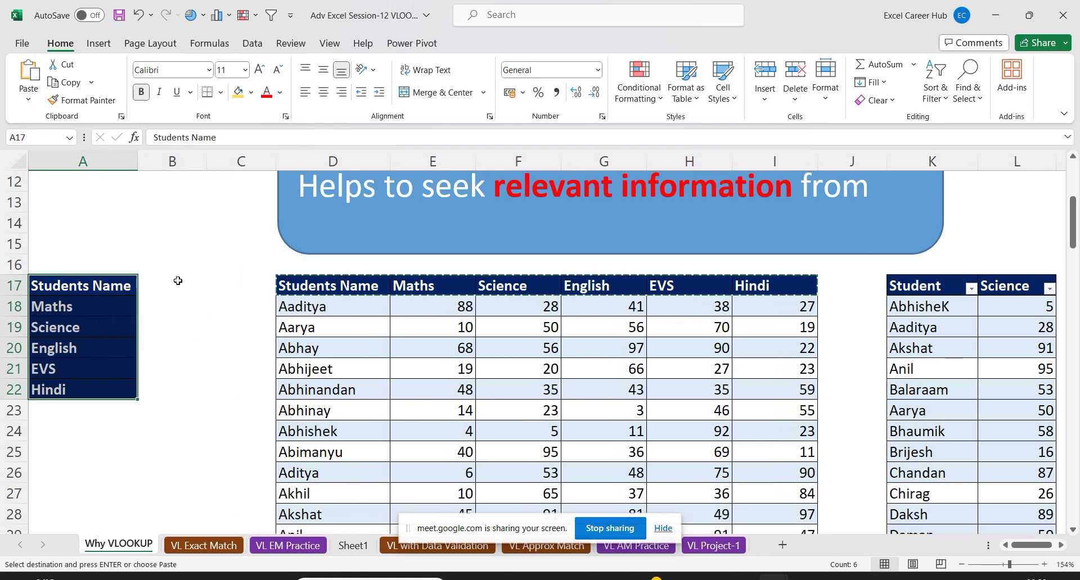
mouse_move(174, 284)
mouse_down()
mouse_move(271, 310)
mouse_move(144, 273)
mouse_up()
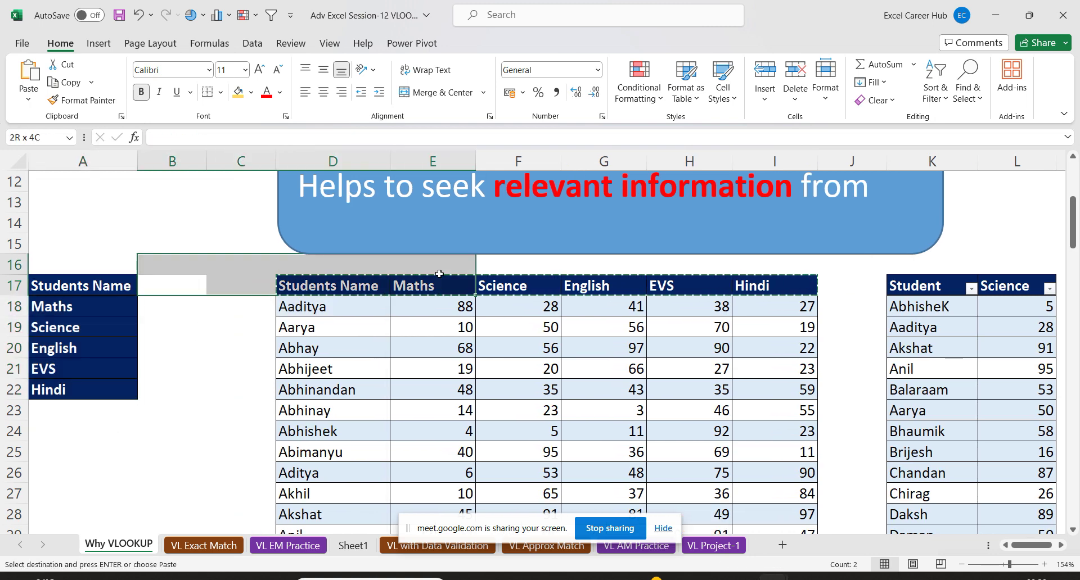
Point out rows 17–19, student names and Maths marks, then select the subject list A17:B22.
click(17, 285)
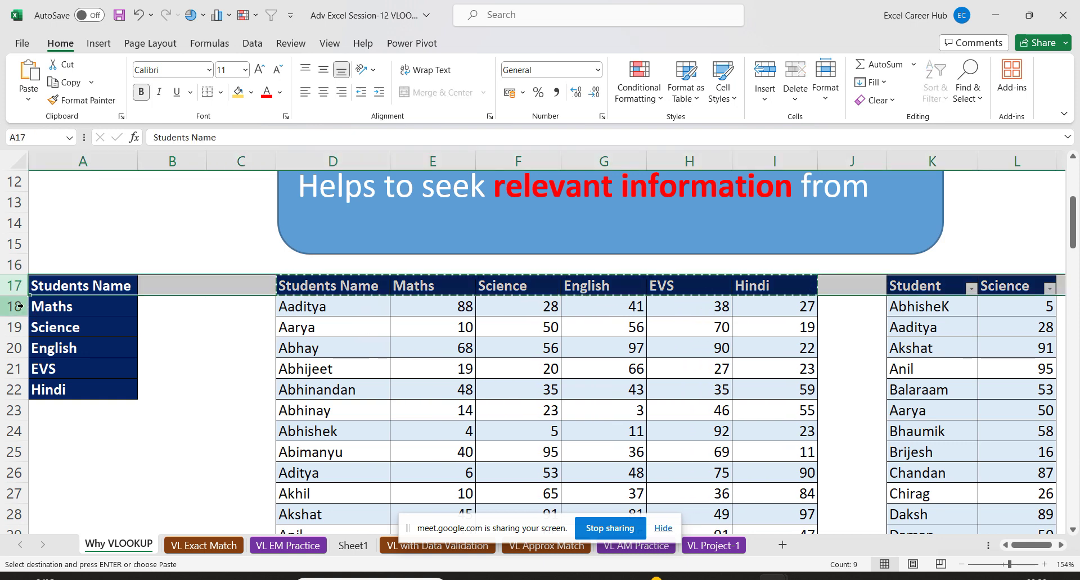
click(18, 307)
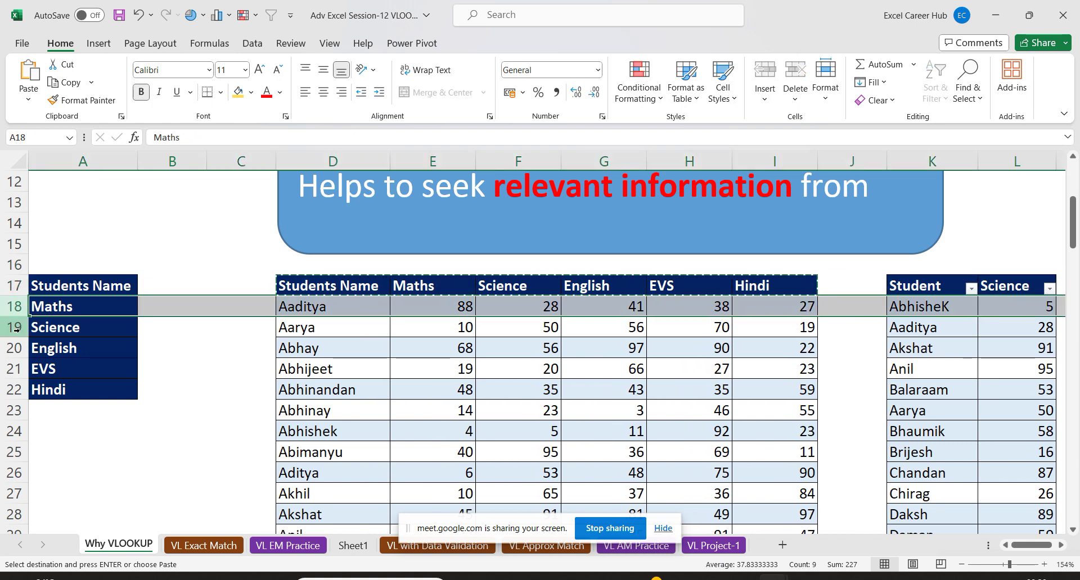
click(16, 329)
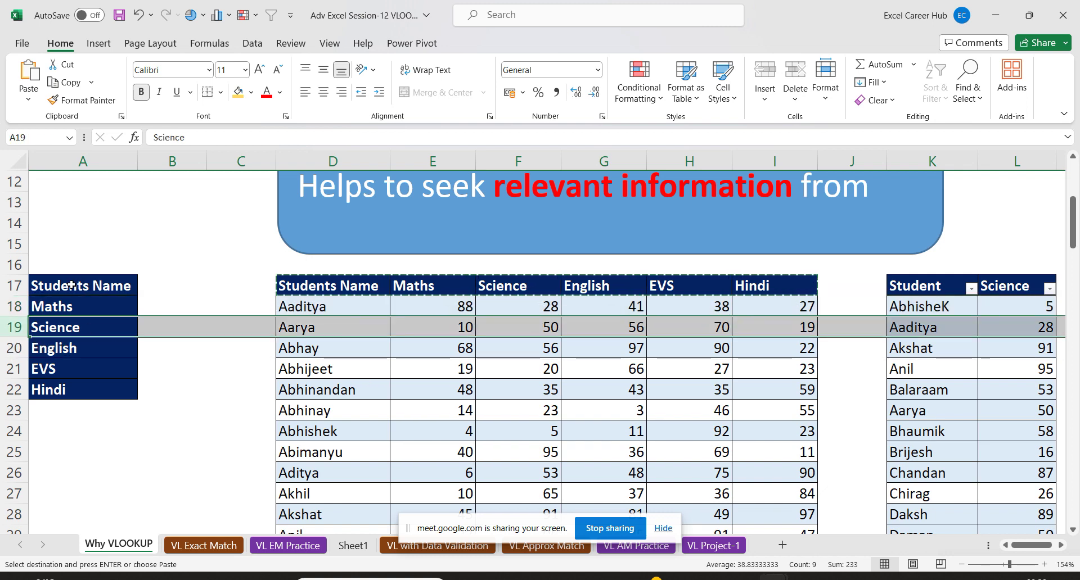
mouse_move(72, 285)
mouse_down()
mouse_move(79, 416)
mouse_move(87, 396)
mouse_up()
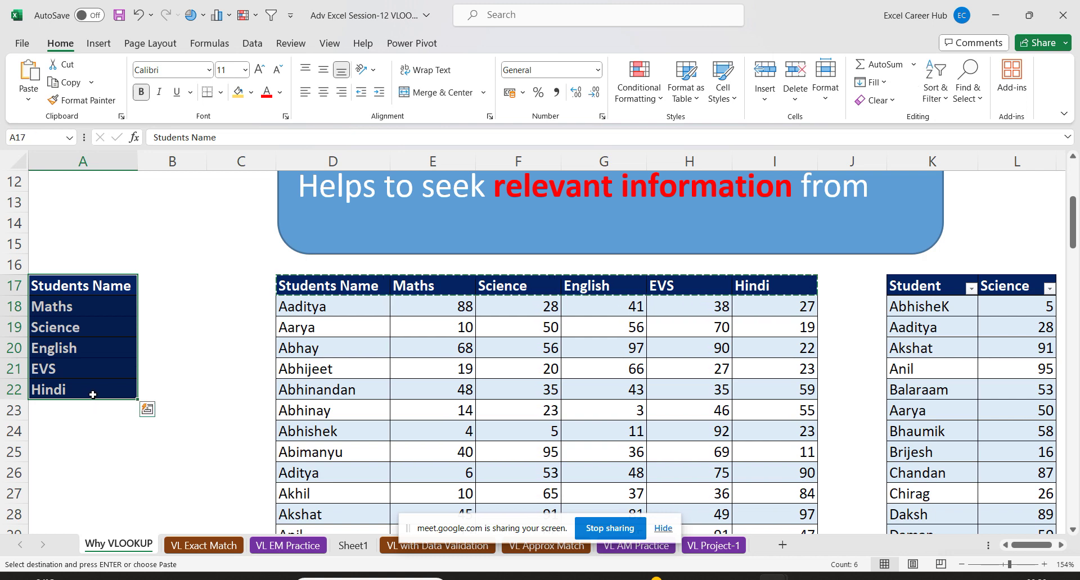
drag(336, 286, 329, 452)
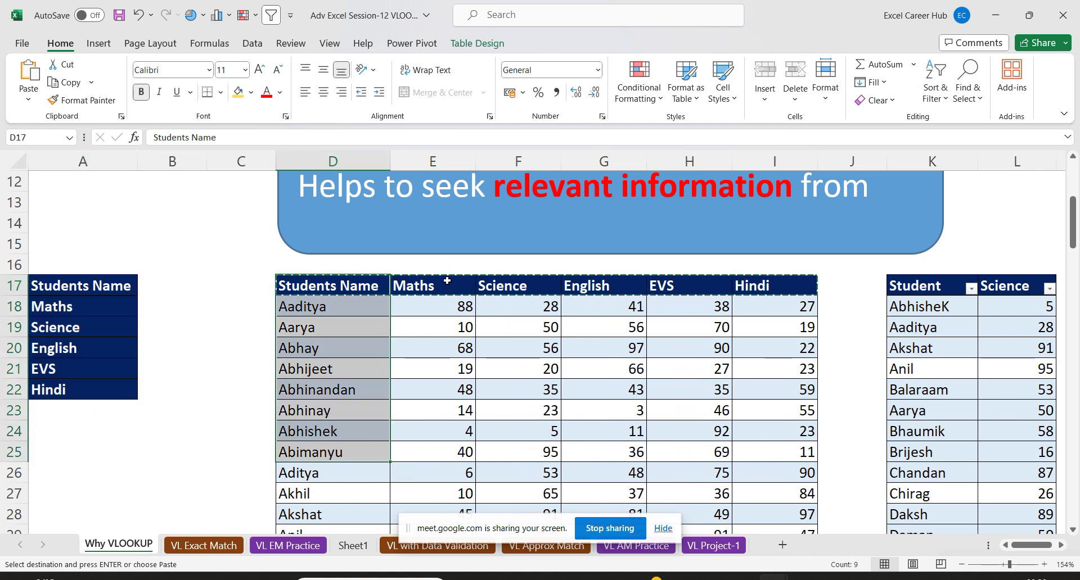
drag(416, 286, 437, 436)
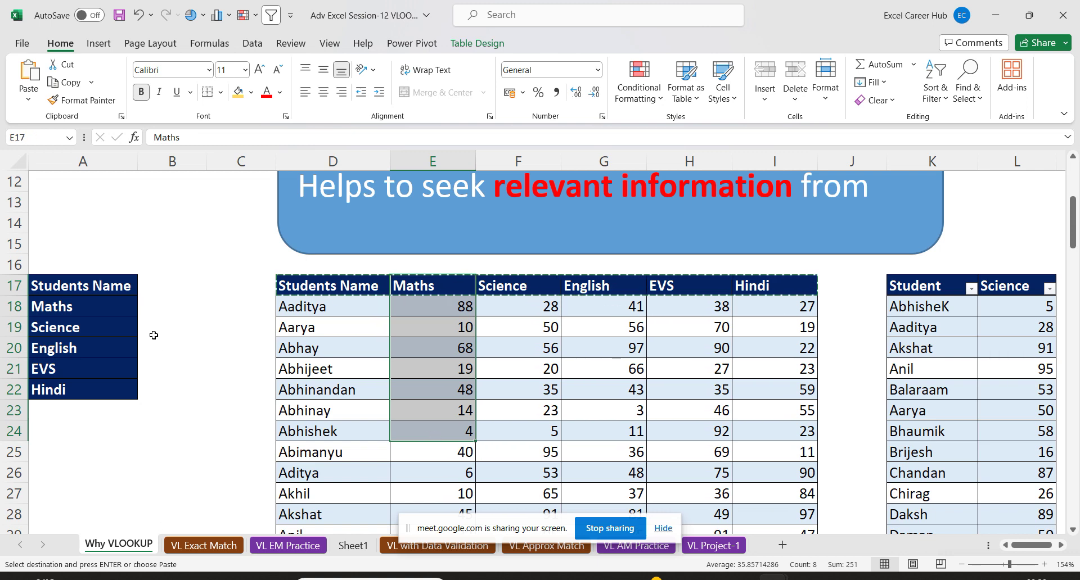
mouse_move(165, 279)
mouse_down()
mouse_move(156, 394)
mouse_move(5, 415)
mouse_up()
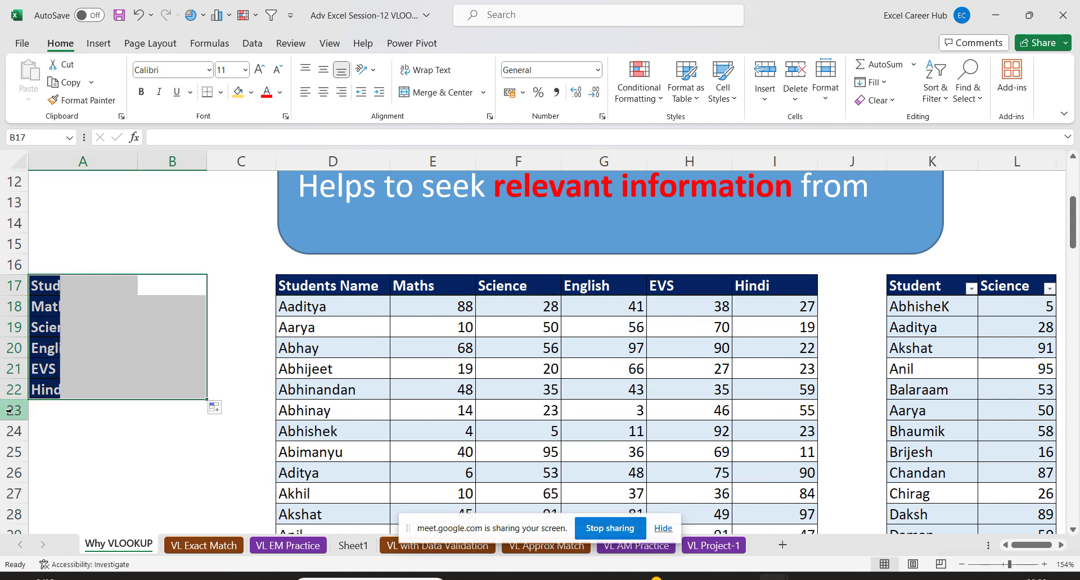
Delete the Science values in column L of the Student table.
click(1061, 545)
click(1062, 546)
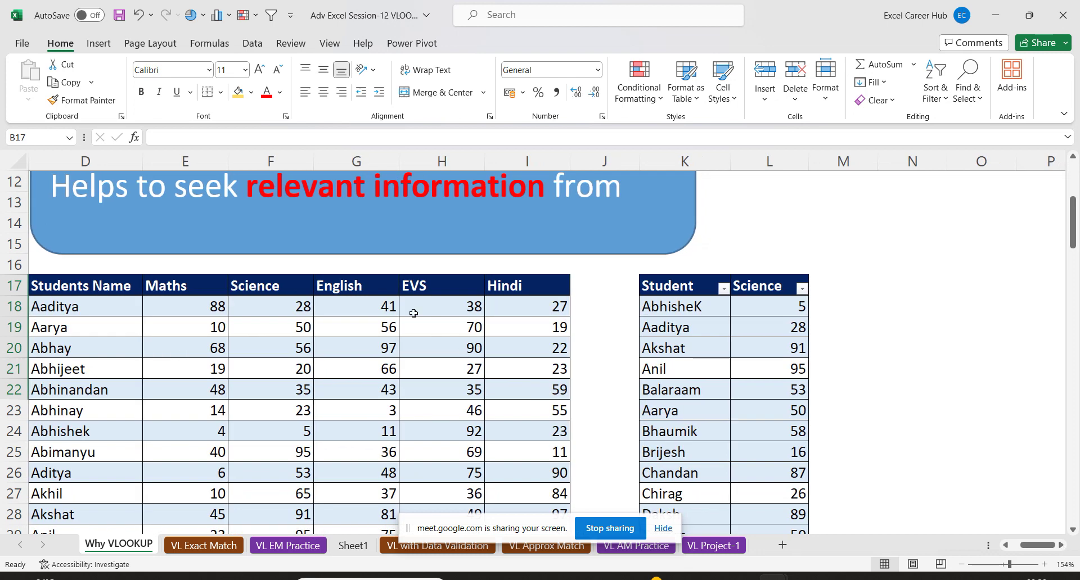
click(89, 287)
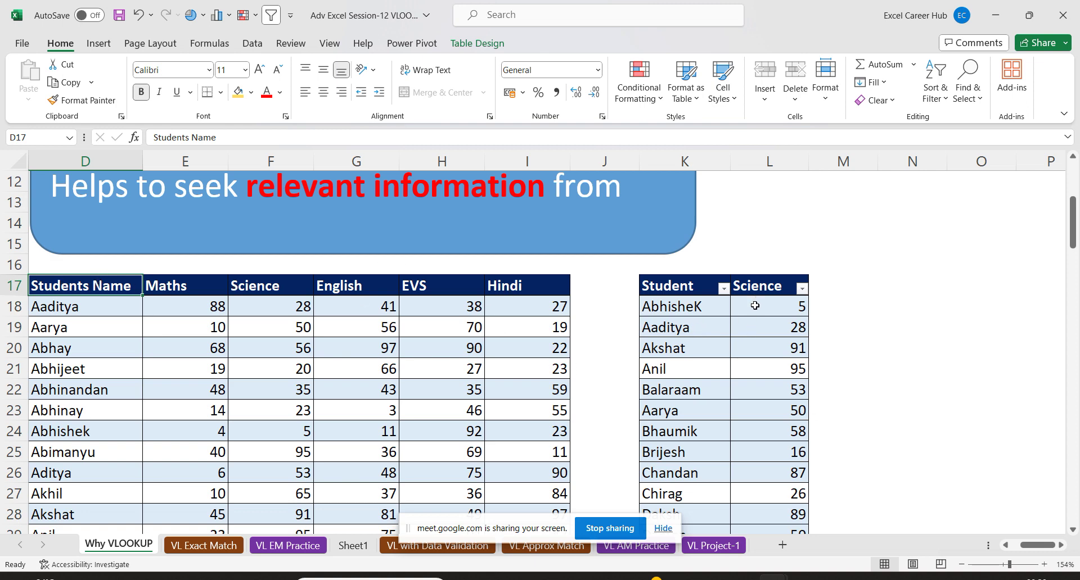
drag(750, 316, 790, 572)
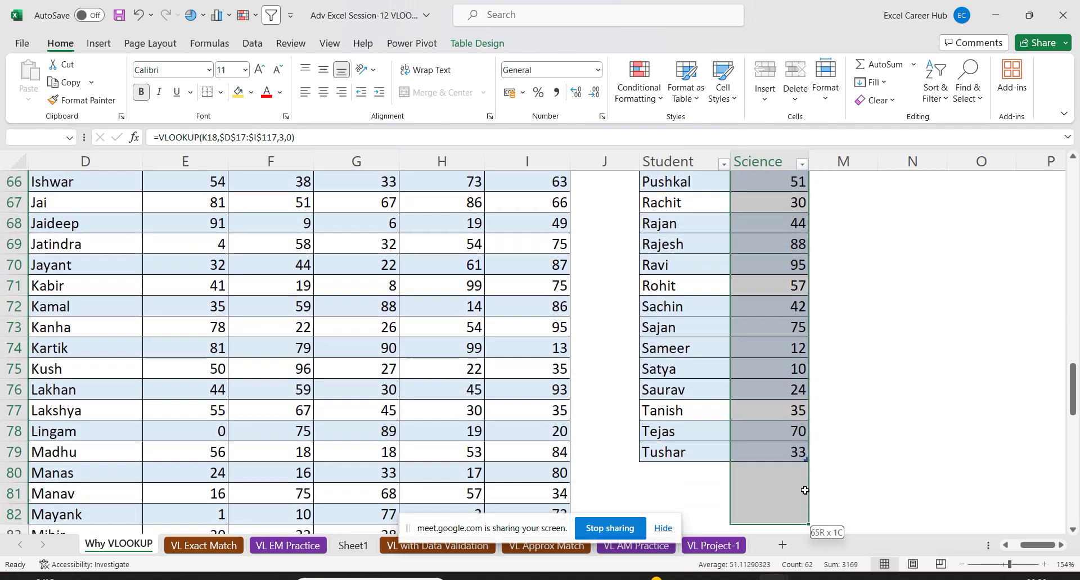
drag(790, 573, 807, 457)
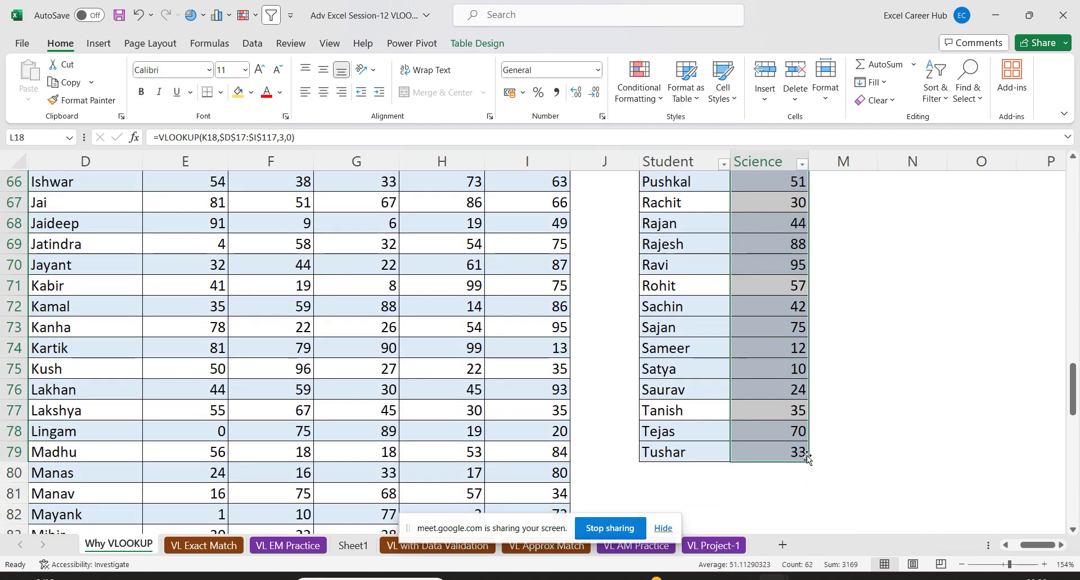
key(Delete)
scroll(731, 456, up, 19)
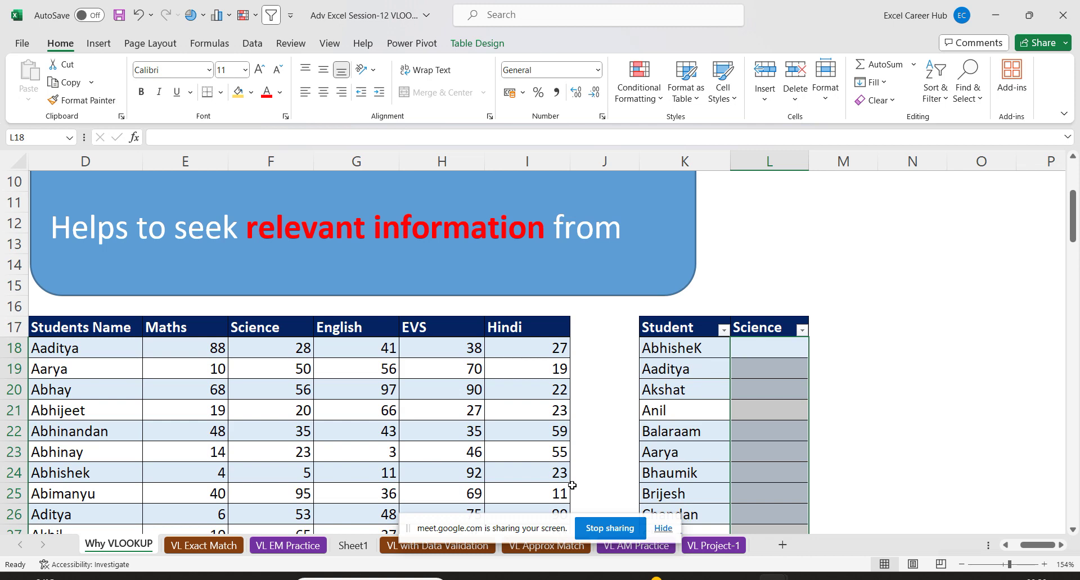
Point out the marks table rows, the names to look up and the Science header, then select L18.
click(782, 347)
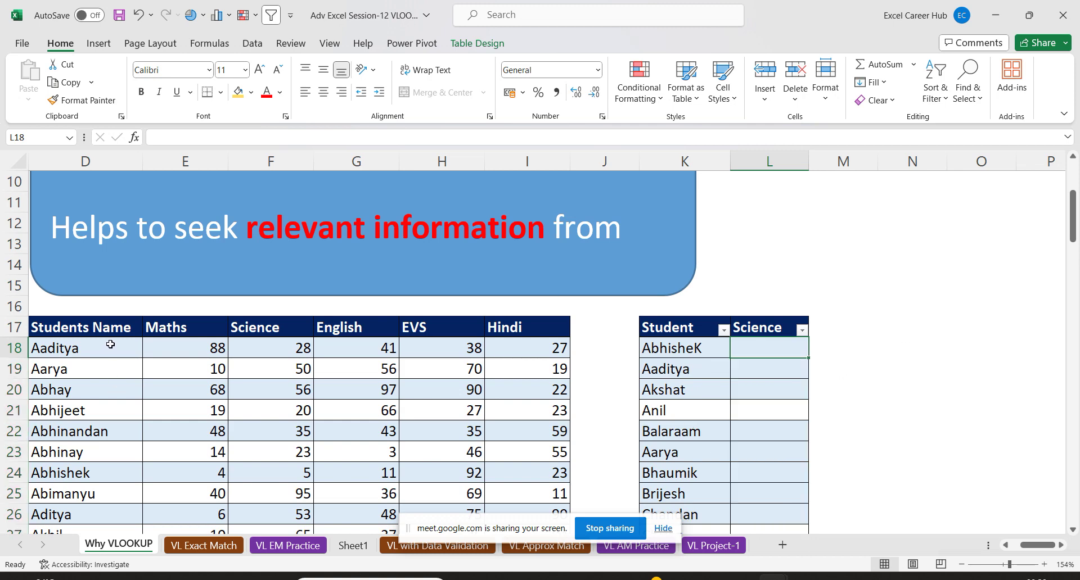
drag(97, 326, 531, 466)
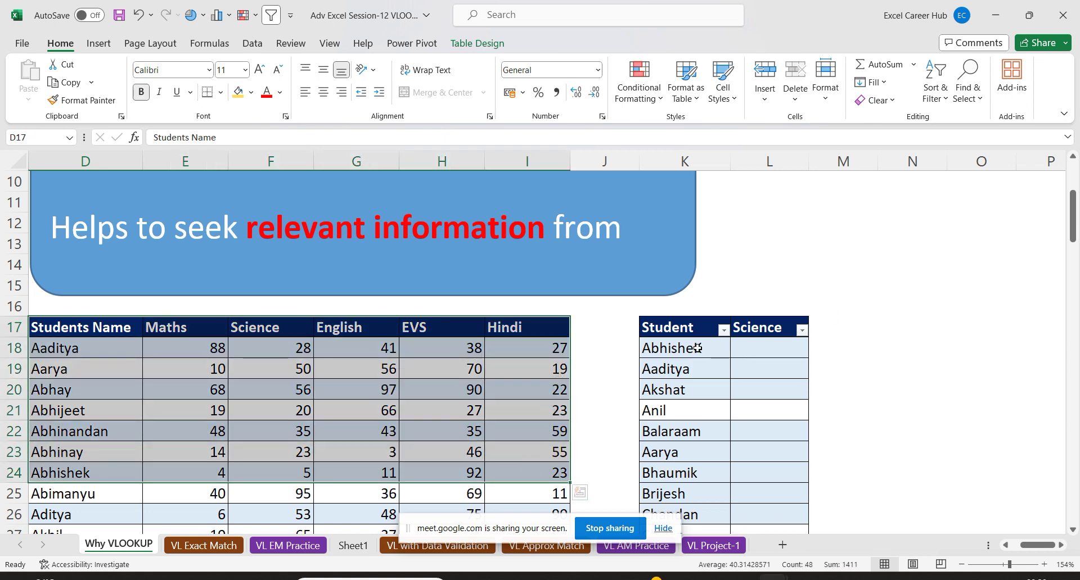
drag(683, 348, 688, 435)
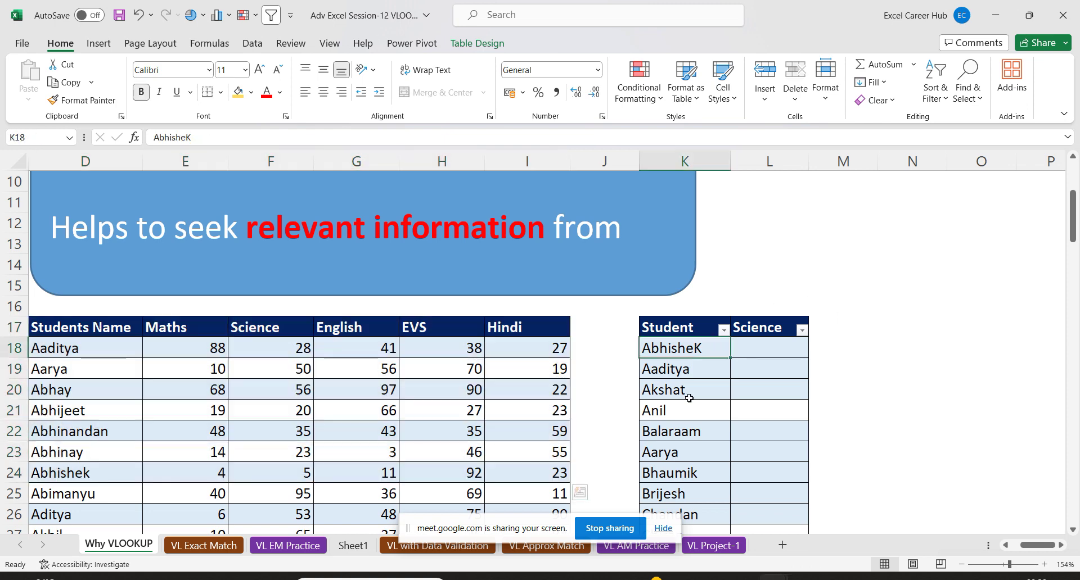
click(272, 328)
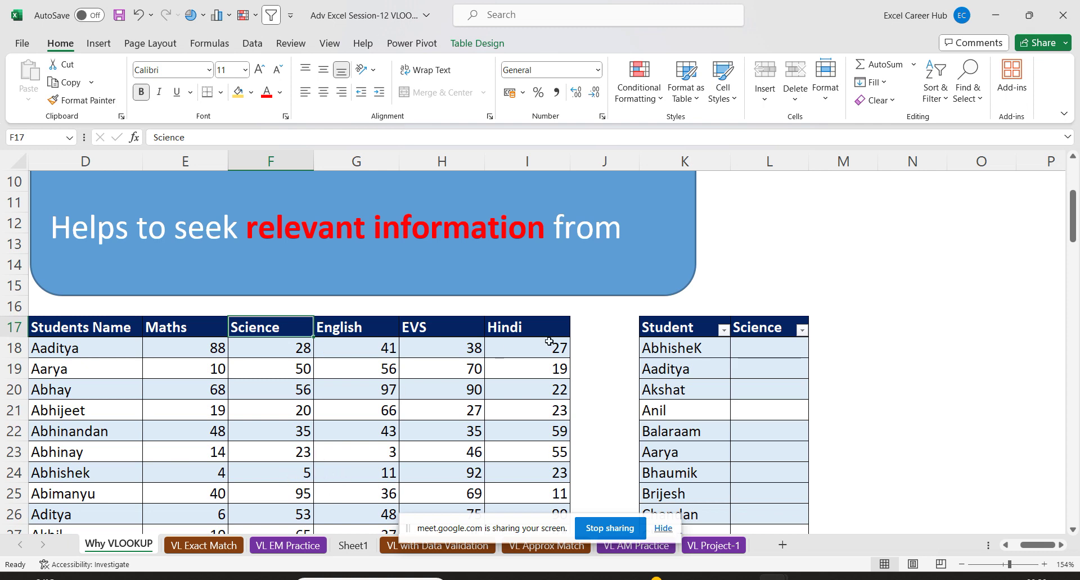
click(765, 349)
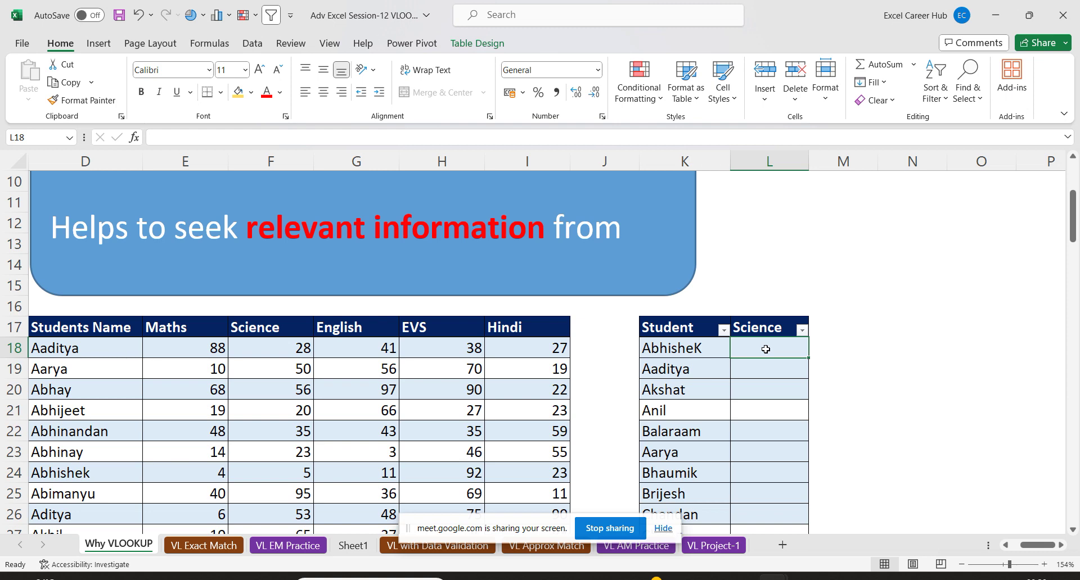
Begin =VLOOKUP( in L18 and open its Function Arguments dialog.
text(=)
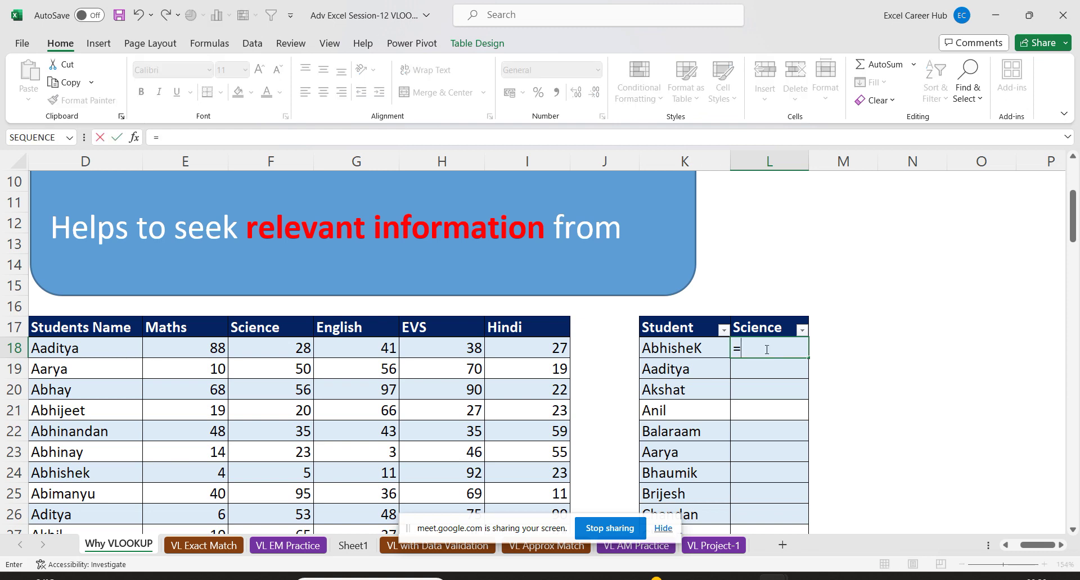
text(v)
key(BackSpace)
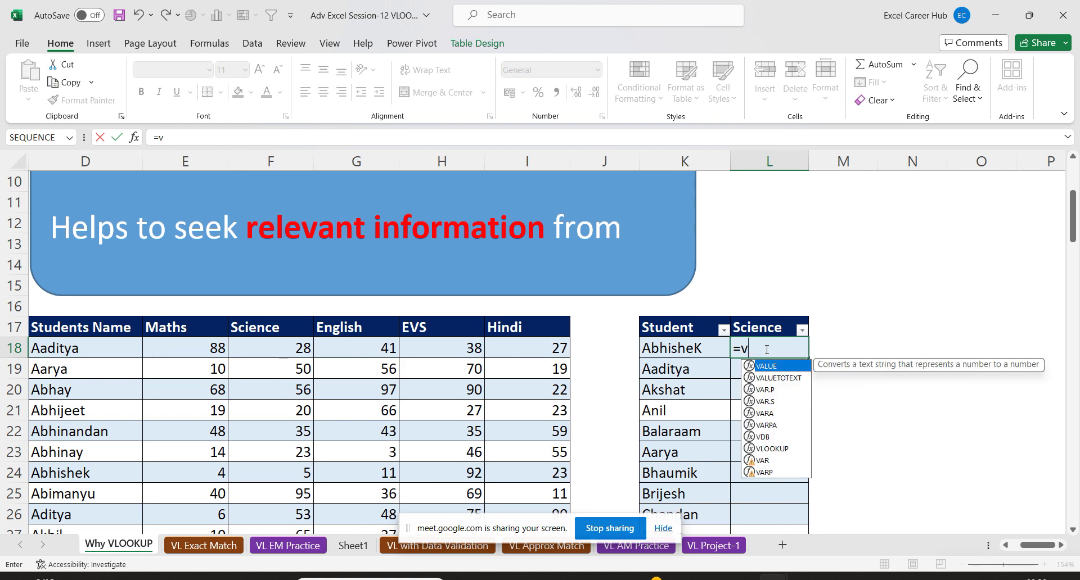
text(l)
key(Tab)
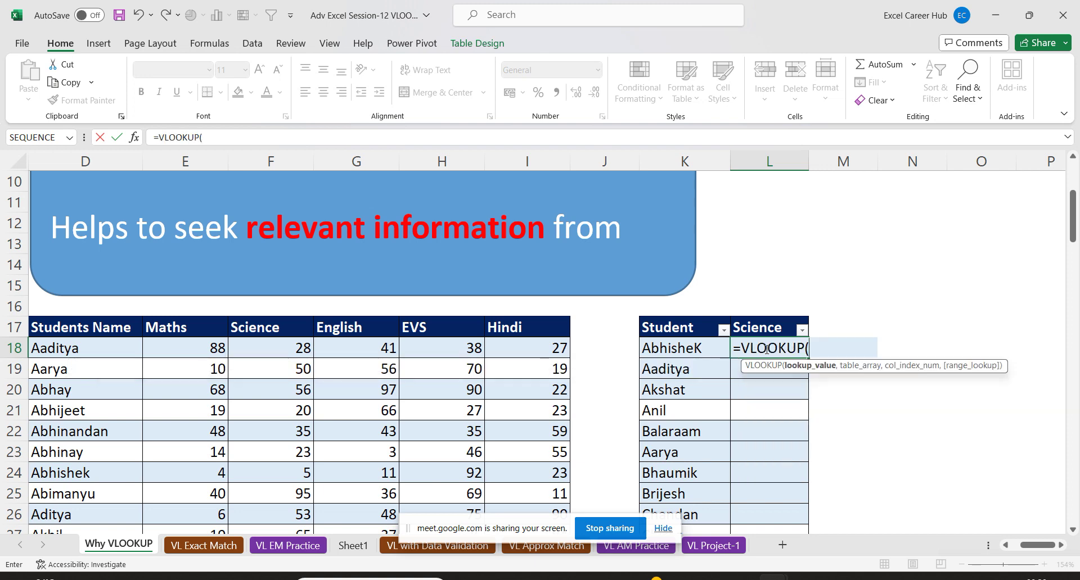
click(135, 138)
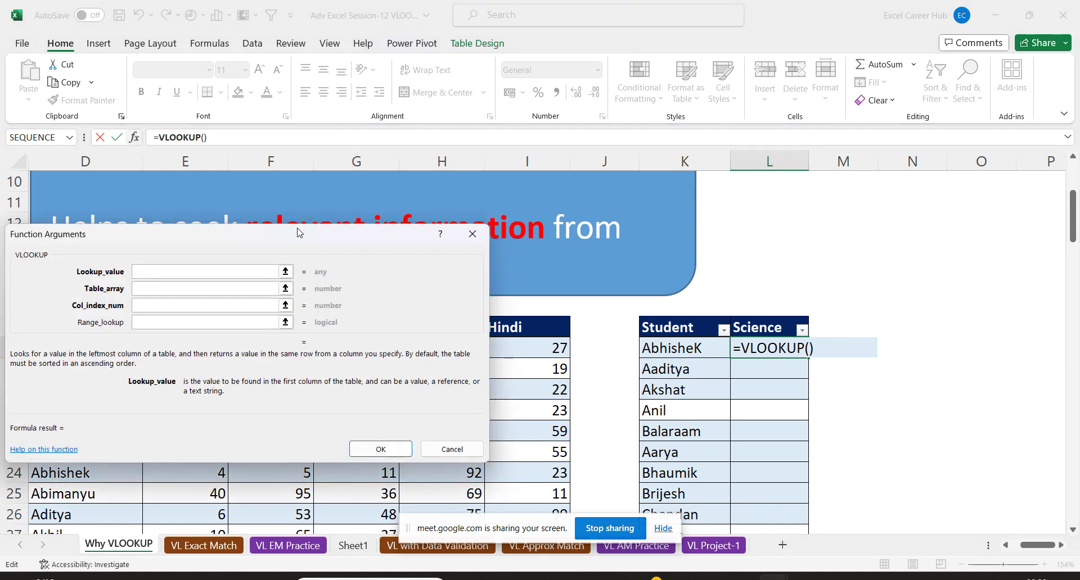
Move the Function Arguments dialog aside and set Lookup_value to K18.
mouse_move(290, 246)
mouse_down()
mouse_move(907, 32)
mouse_move(836, 77)
mouse_up()
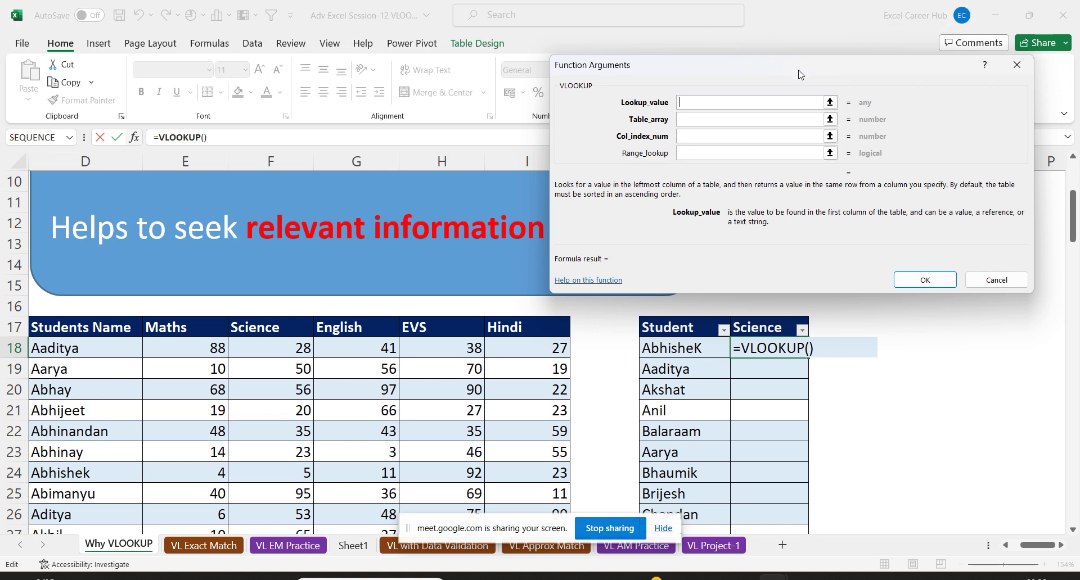
drag(800, 75, 741, 42)
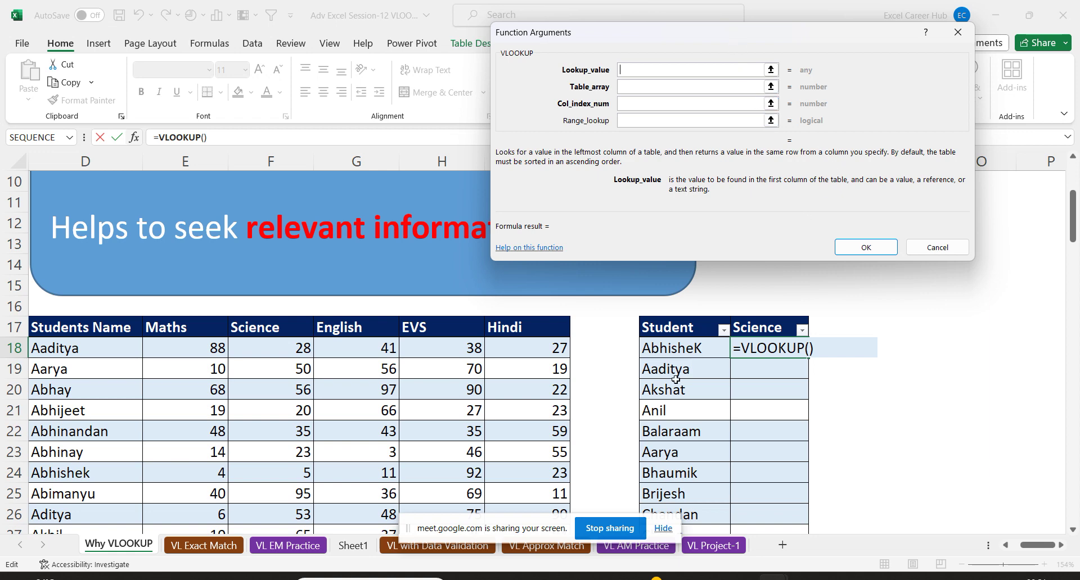
click(687, 347)
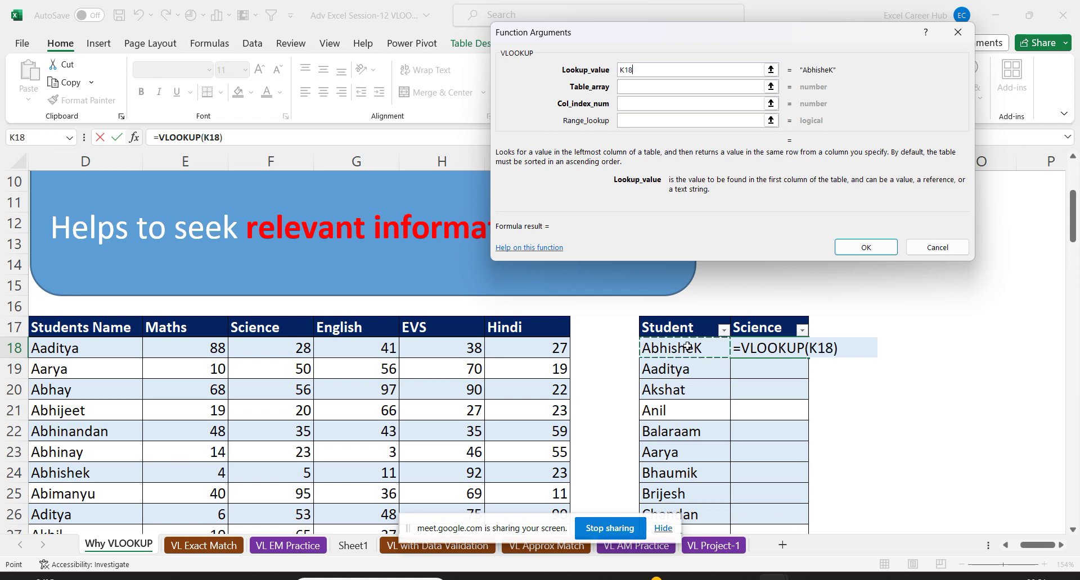
click(629, 90)
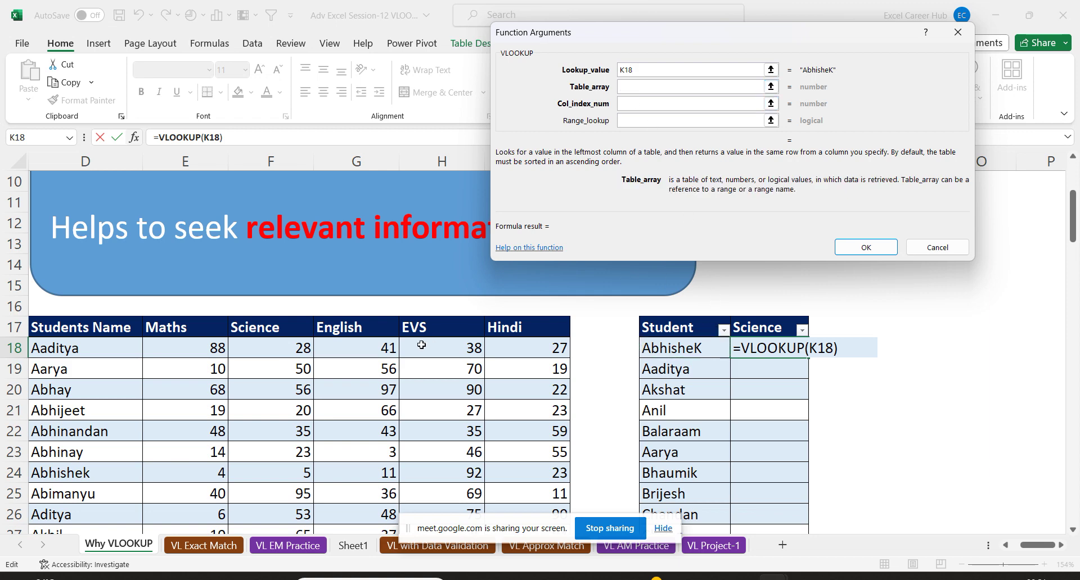
Set Table_array to the absolute range $D$17:$I$117.
click(62, 323)
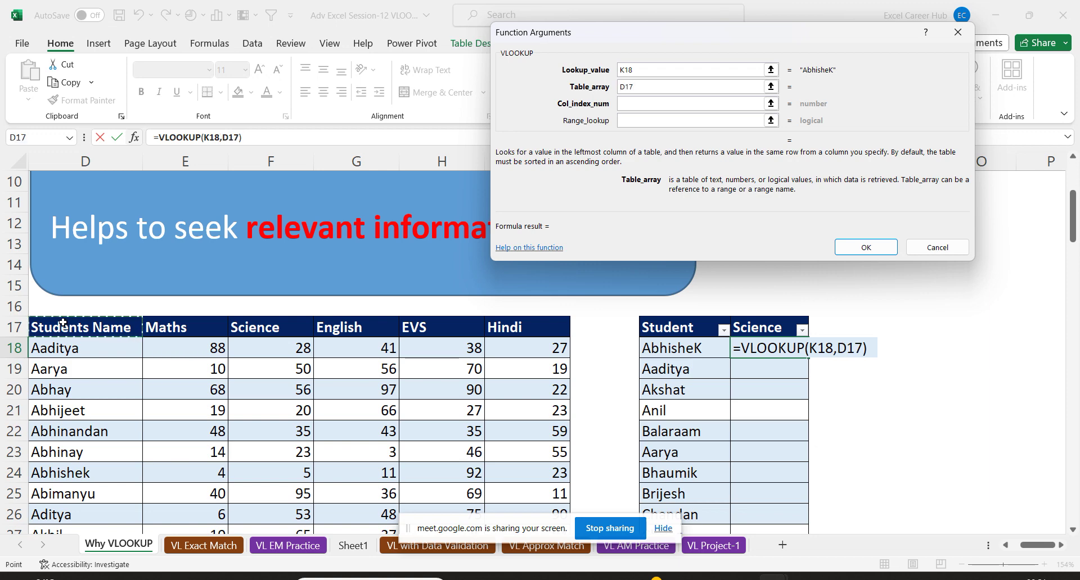
key(ctrl+shift+Right)
key(ctrl+shift+Down)
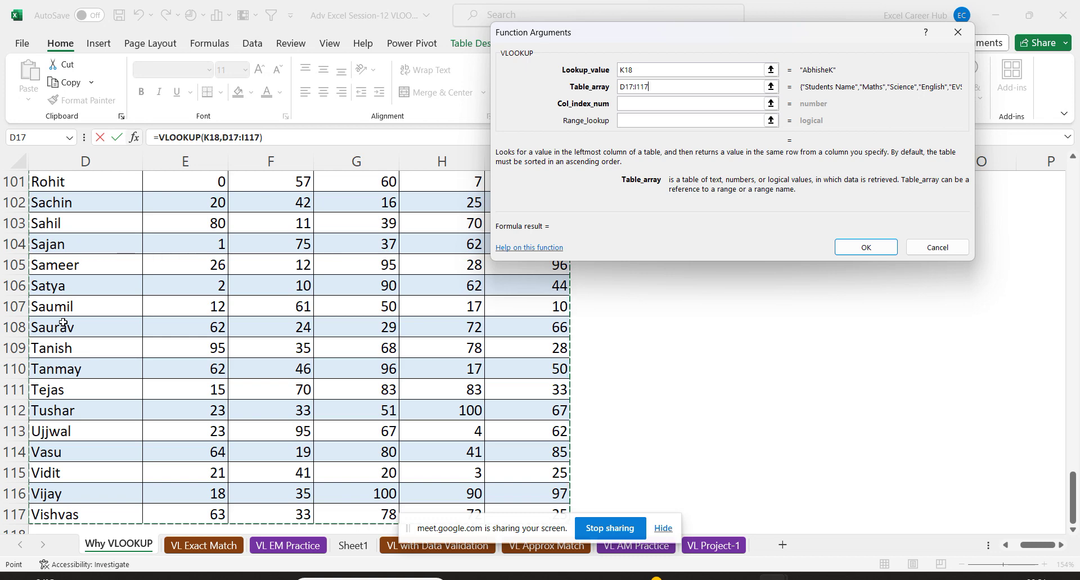
key(F4)
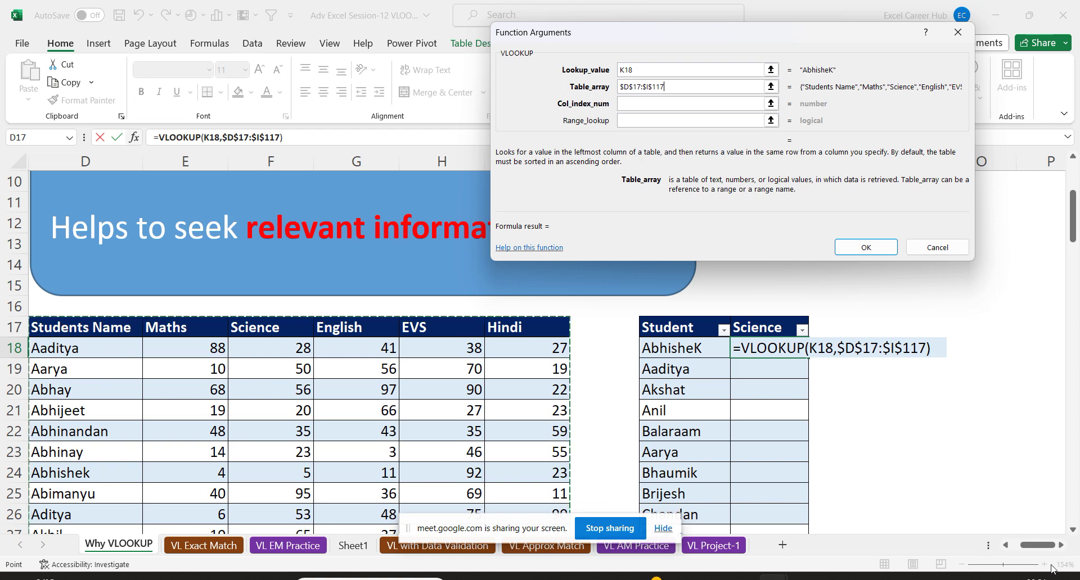
click(1006, 545)
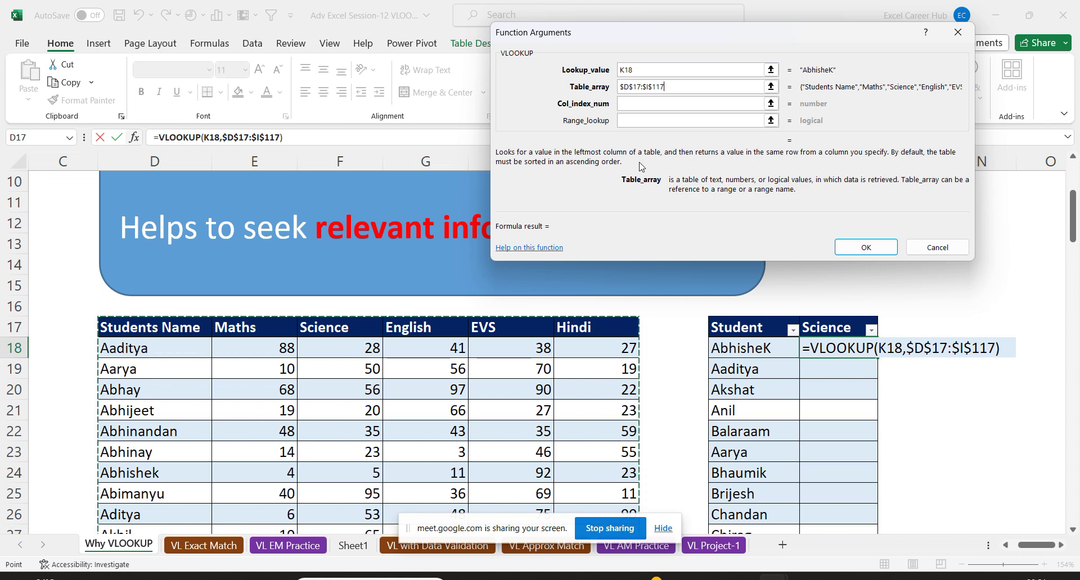
Enter column index 3 and range lookup 0, committing =VLOOKUP(K18,$D$17:$I$117,3,0) down the Science column.
click(652, 104)
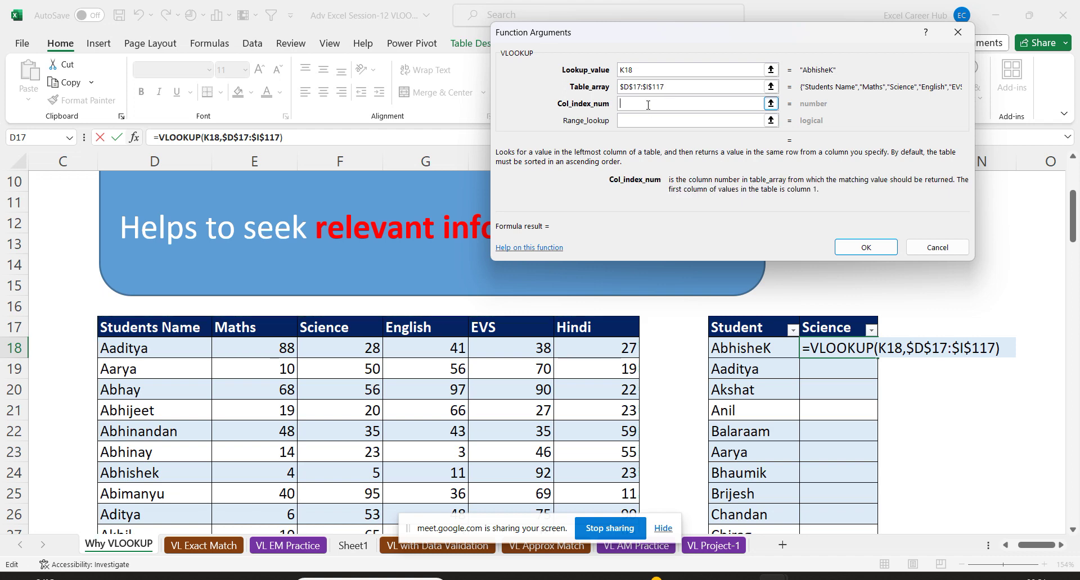
text(30)
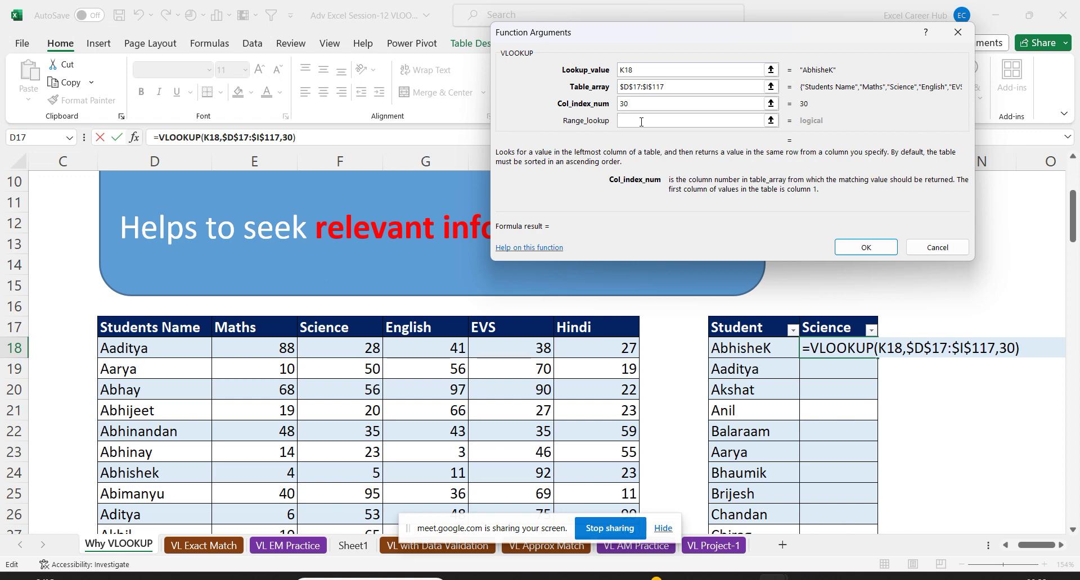
key(BackSpace)
key(BackSpace)
text(3)
click(636, 121)
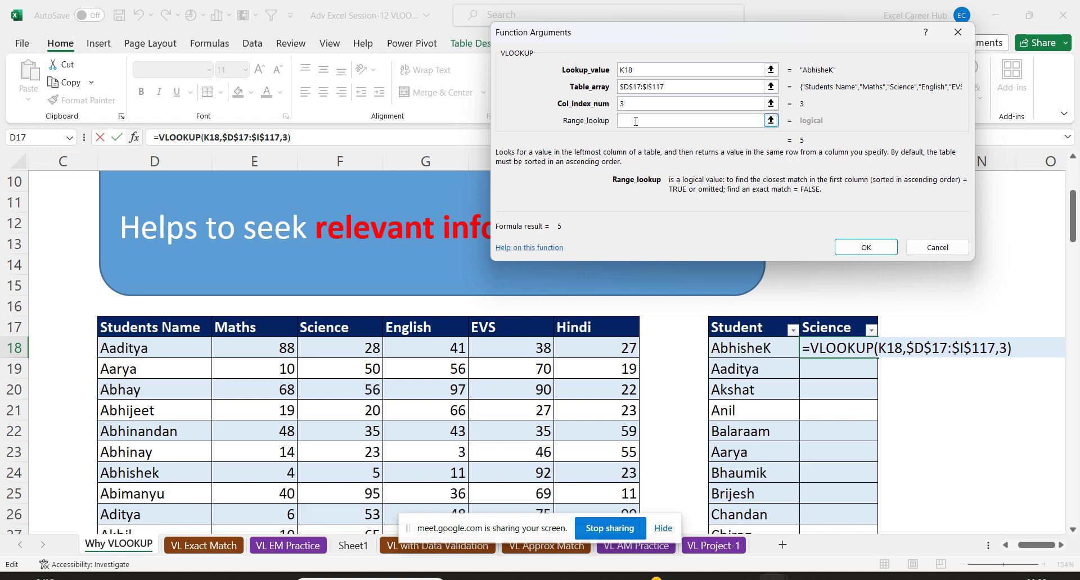
text(0)
click(859, 247)
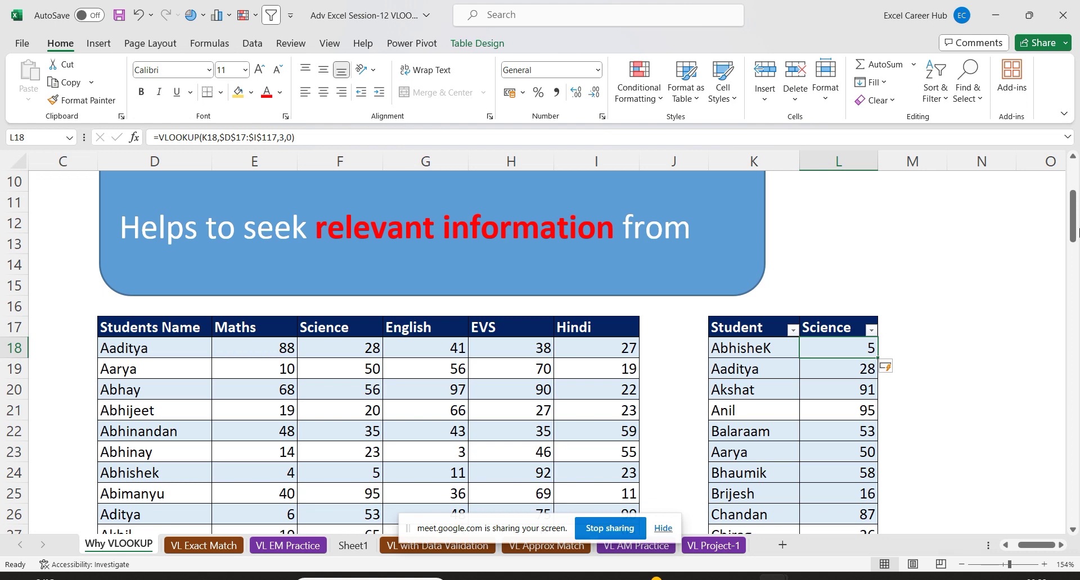
Select the VLOOKUP results from L18 down the Science column and delete them.
mouse_move(1074, 216)
mouse_down()
mouse_move(1076, 207)
mouse_move(1076, 227)
mouse_up()
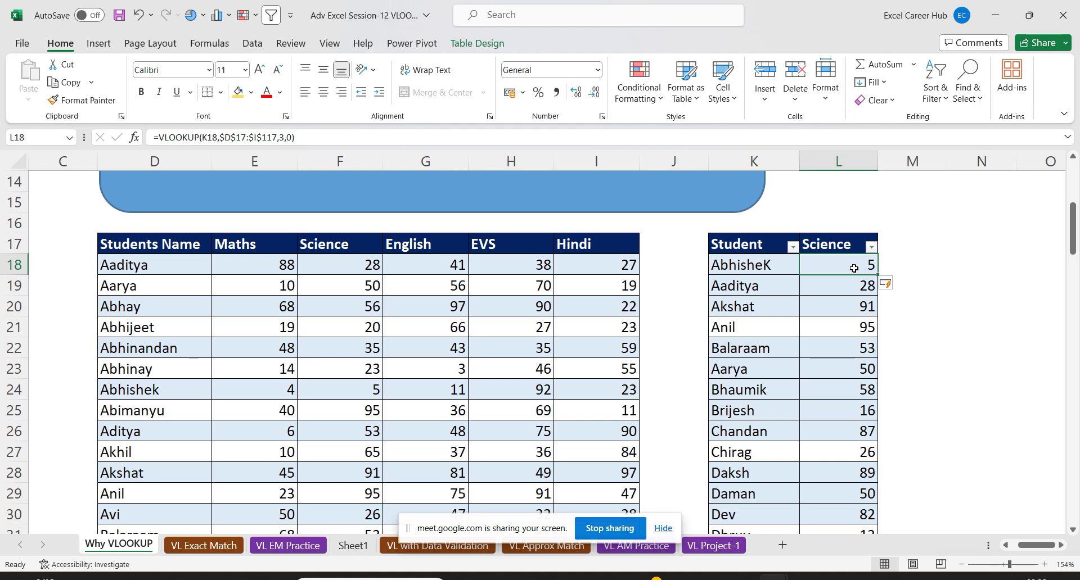
key(ctrl+shift+Down)
key(Delete)
scroll(853, 268, up, 15)
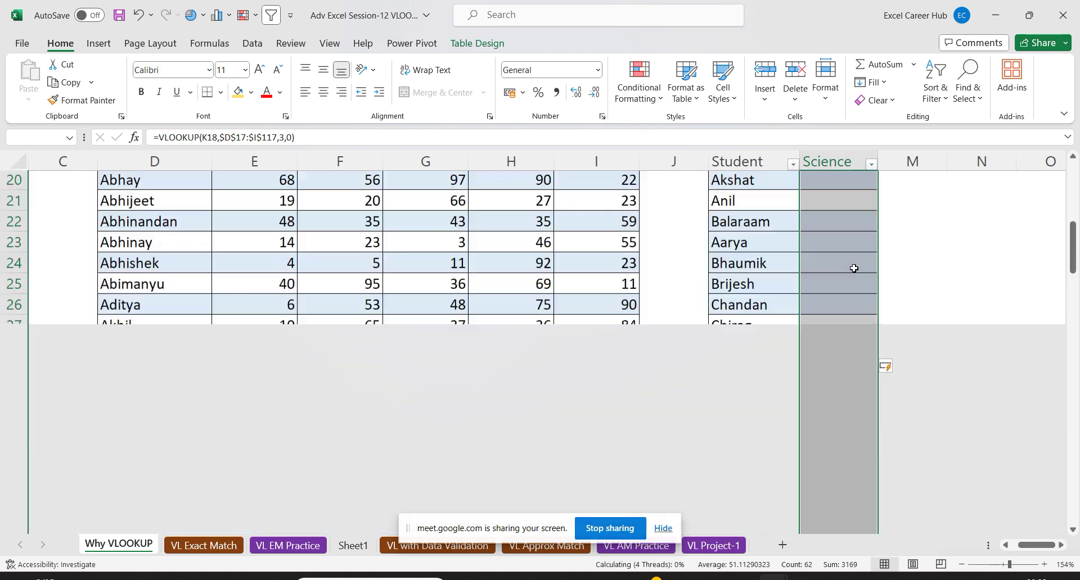
scroll(854, 268, up, 3)
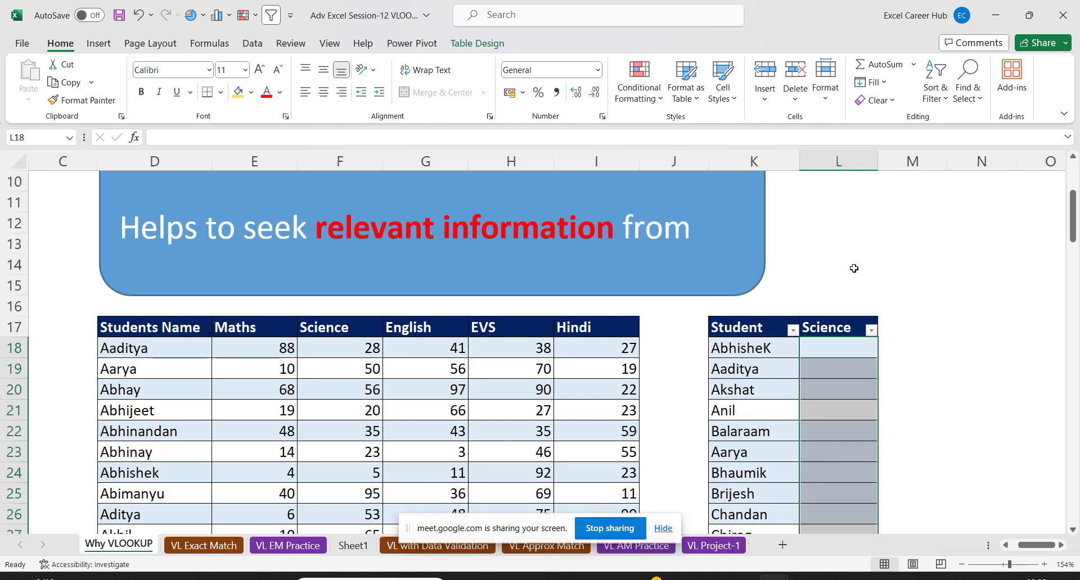
Begin a VLOOKUP in L18 with =vl and open its Function Arguments dialog, moved aside.
click(830, 343)
text(=v)
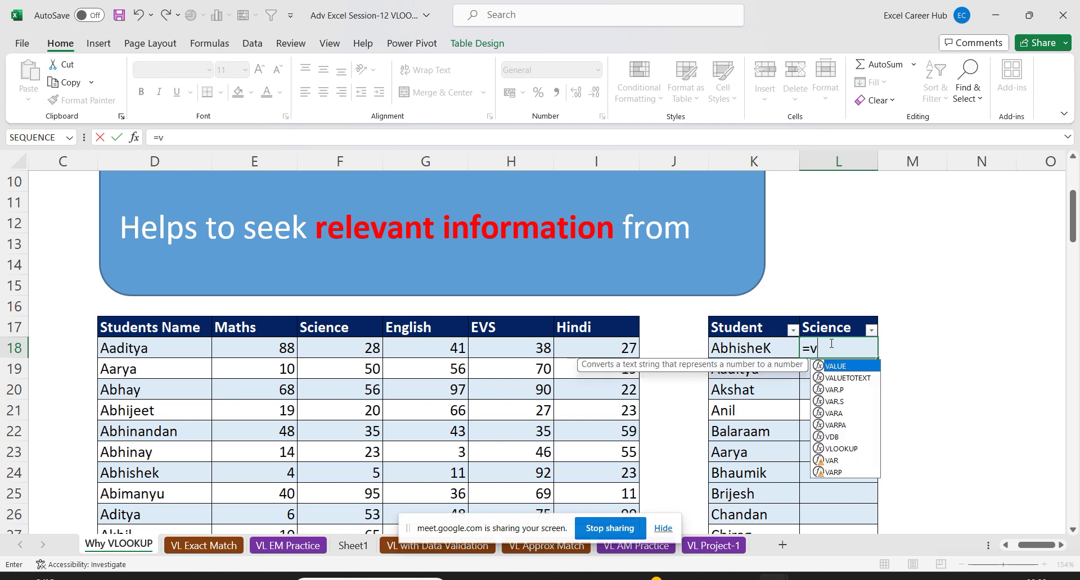
text(l)
key(Tab)
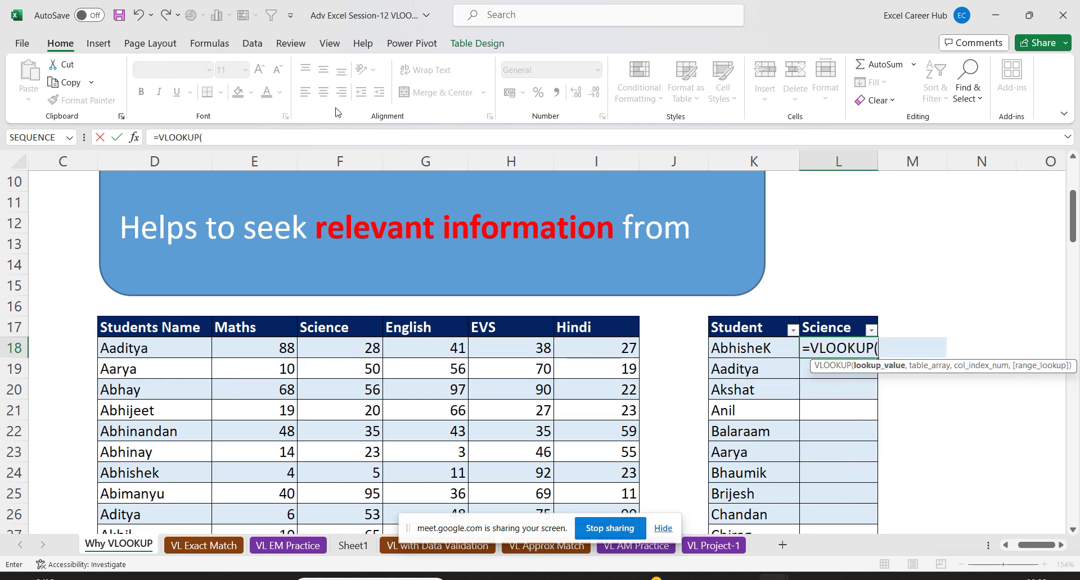
click(134, 137)
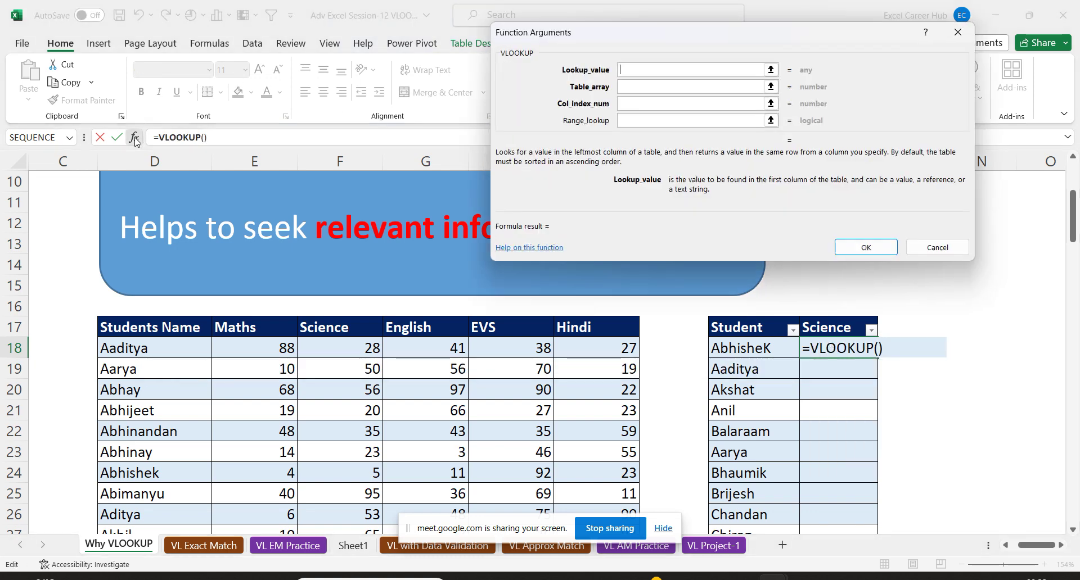
drag(725, 44, 821, 31)
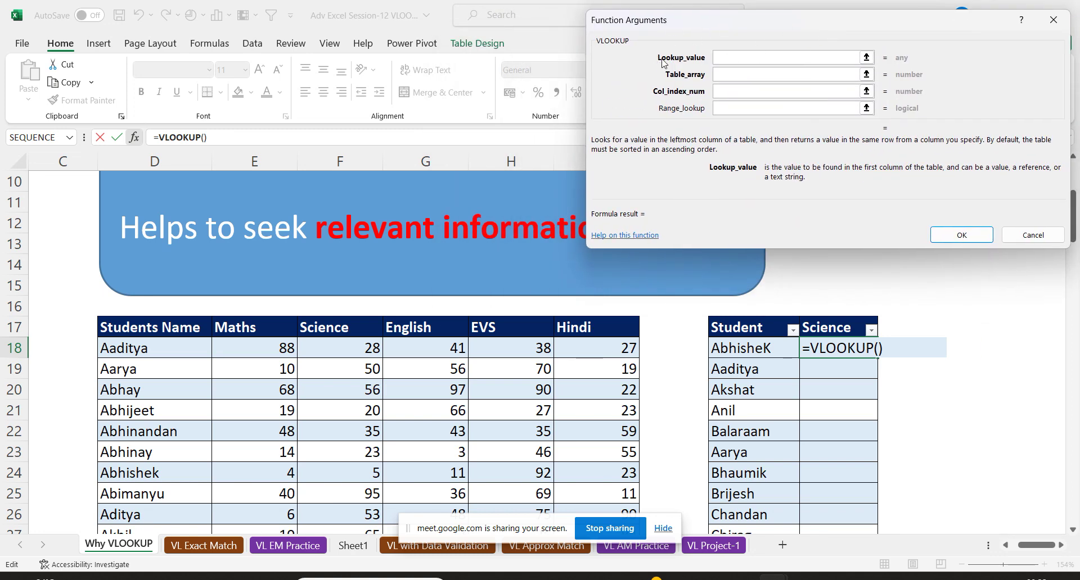
Set Lookup_value to K18 and Table_array to the absolute range $D$17:$I$117.
click(761, 347)
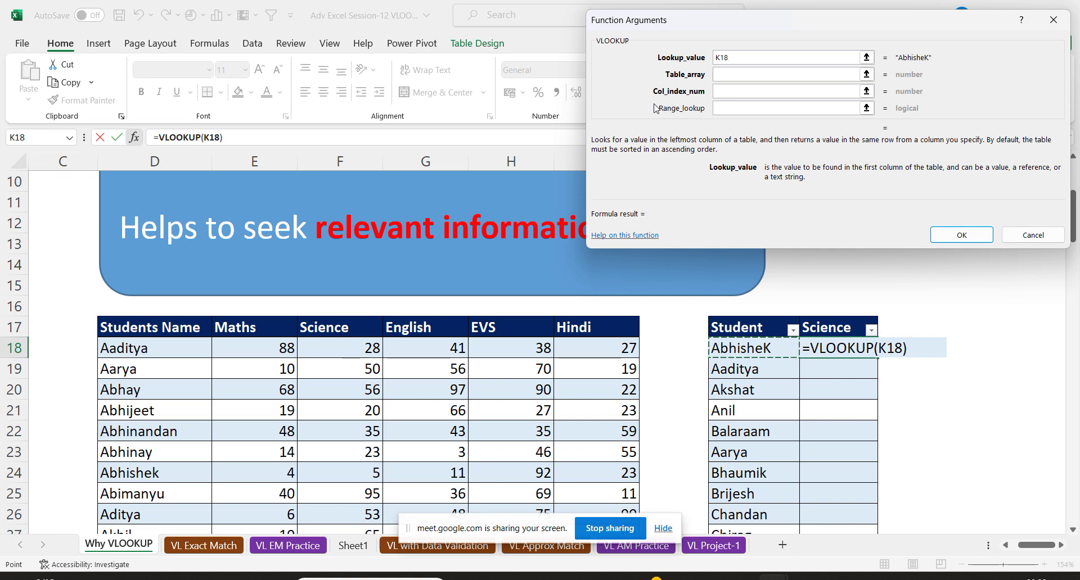
click(738, 75)
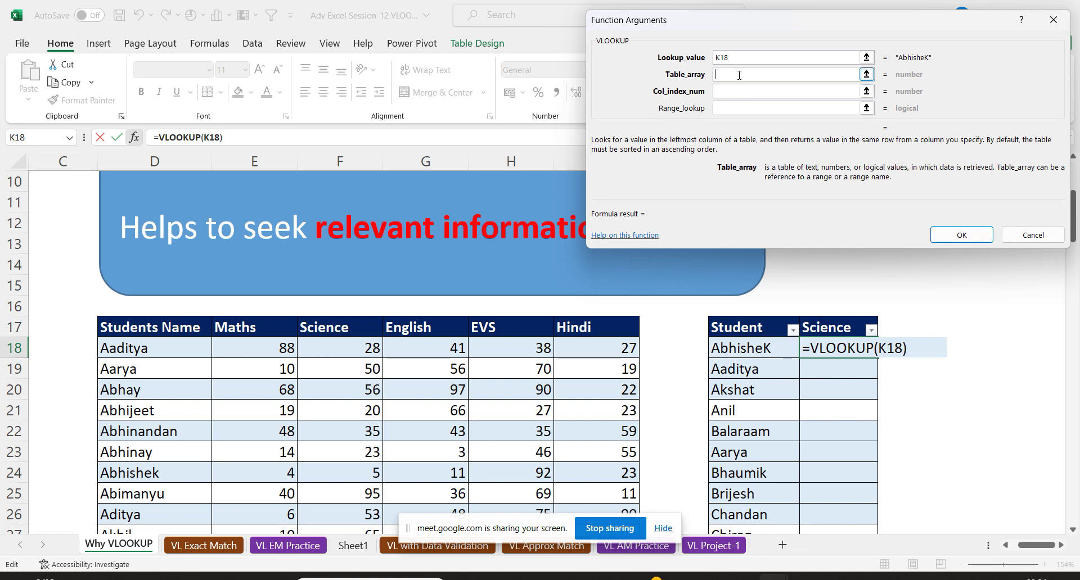
click(129, 331)
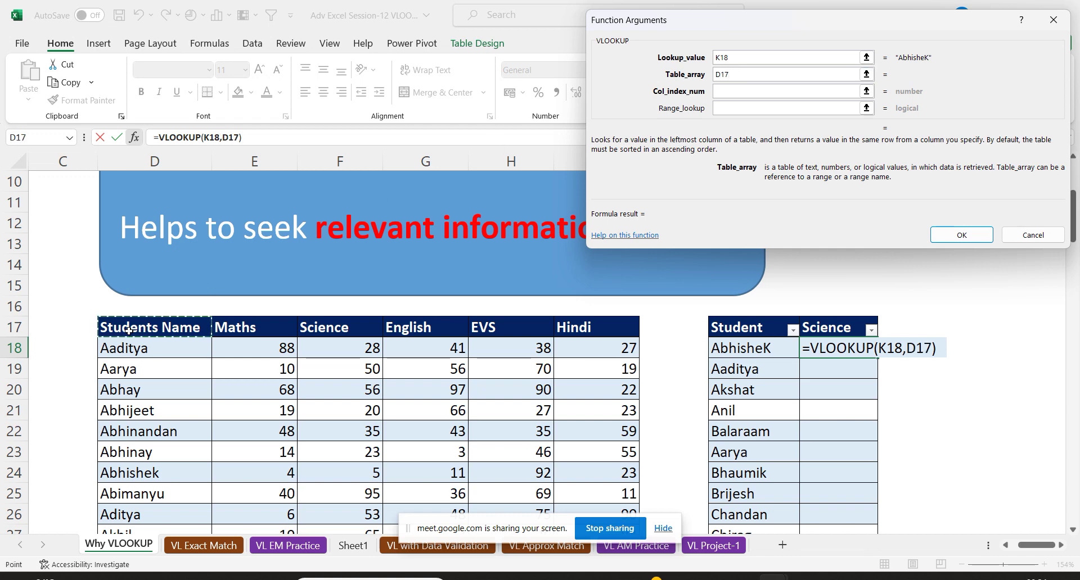
key(ctrl+shift+Right)
key(ctrl+shift+Down)
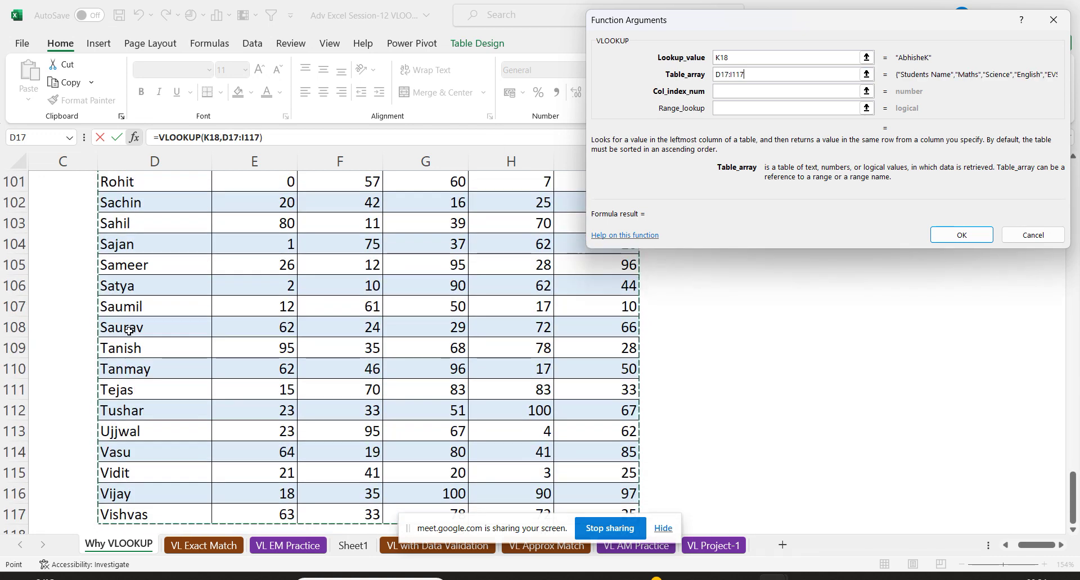
key(F4)
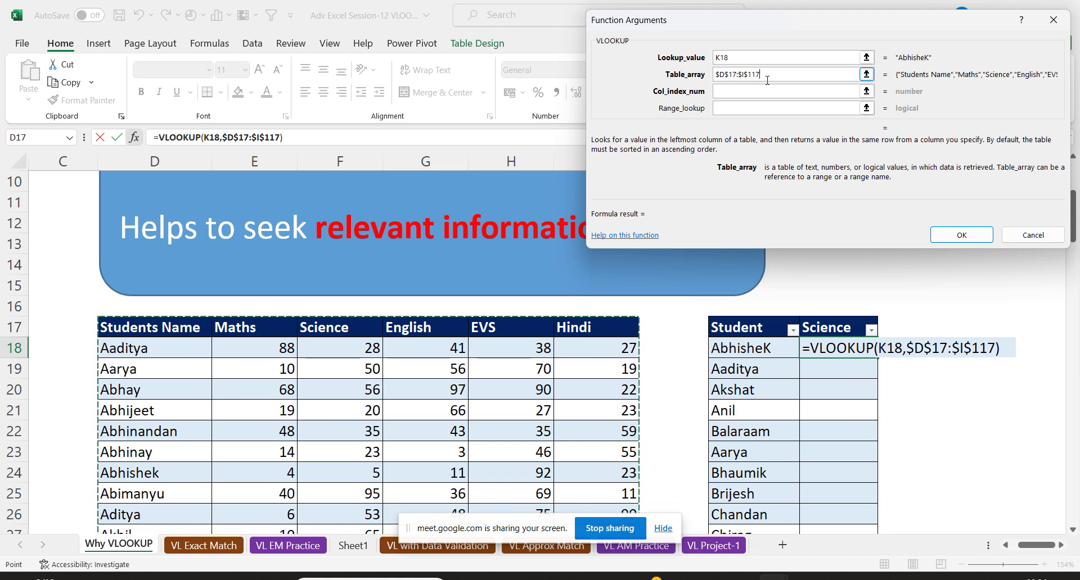
Complete the Science VLOOKUP with column index 3 and range lookup 0, then open the VL Exact Match sheet.
click(738, 94)
text(3)
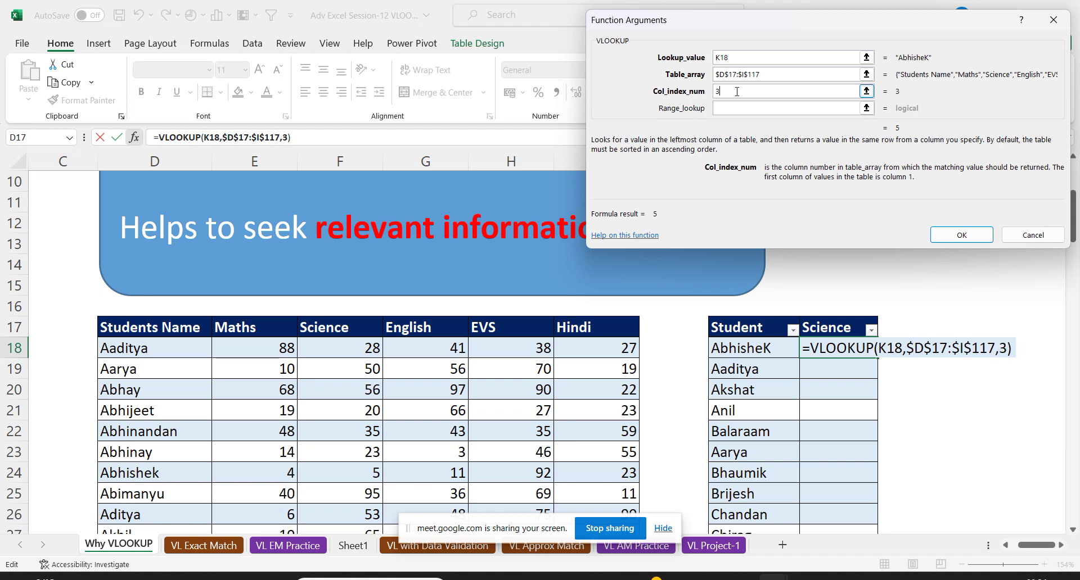
key(Tab)
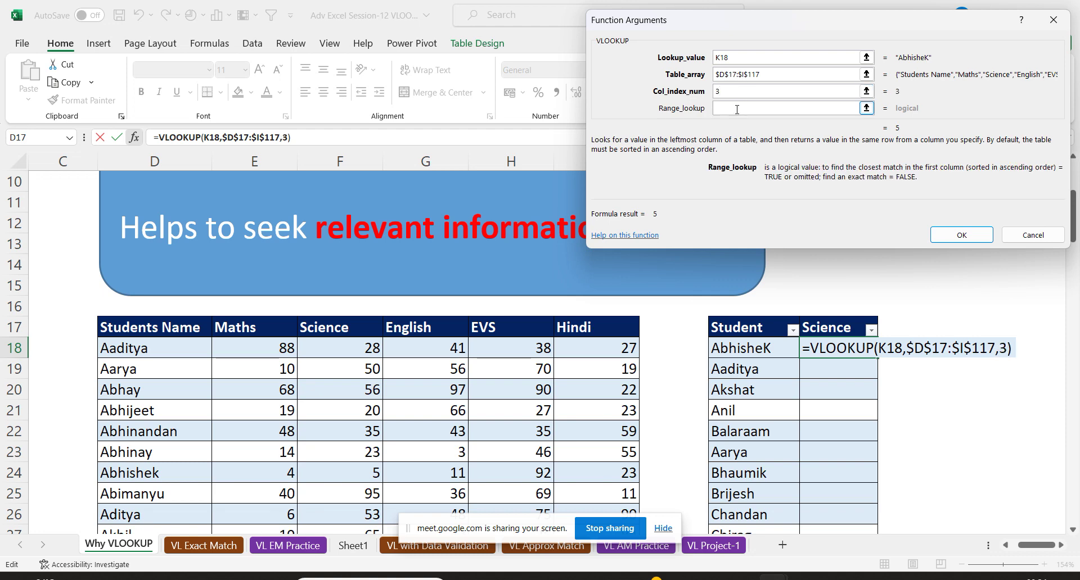
text(0)
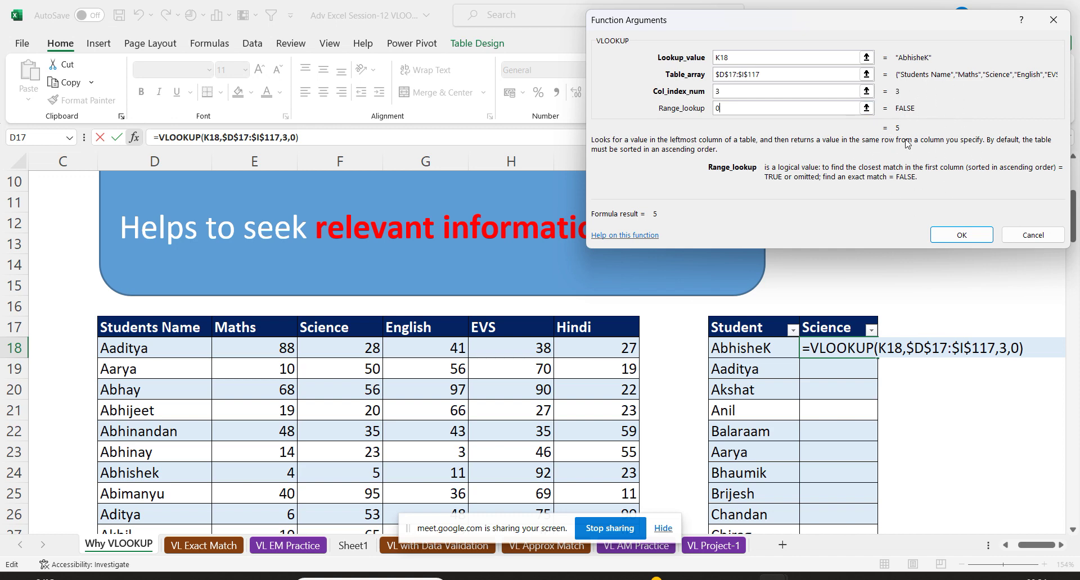
click(962, 235)
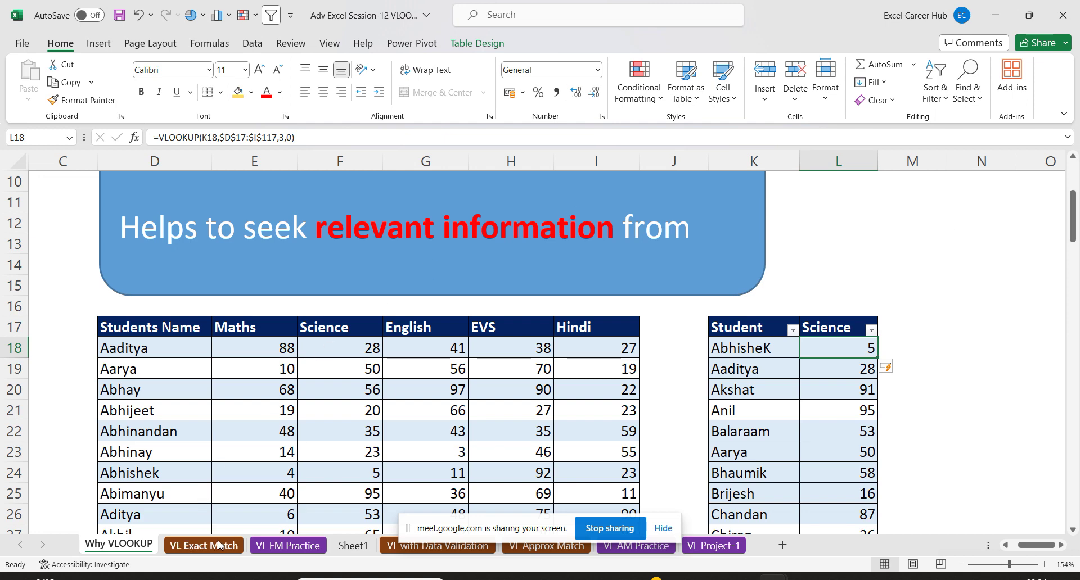
click(219, 544)
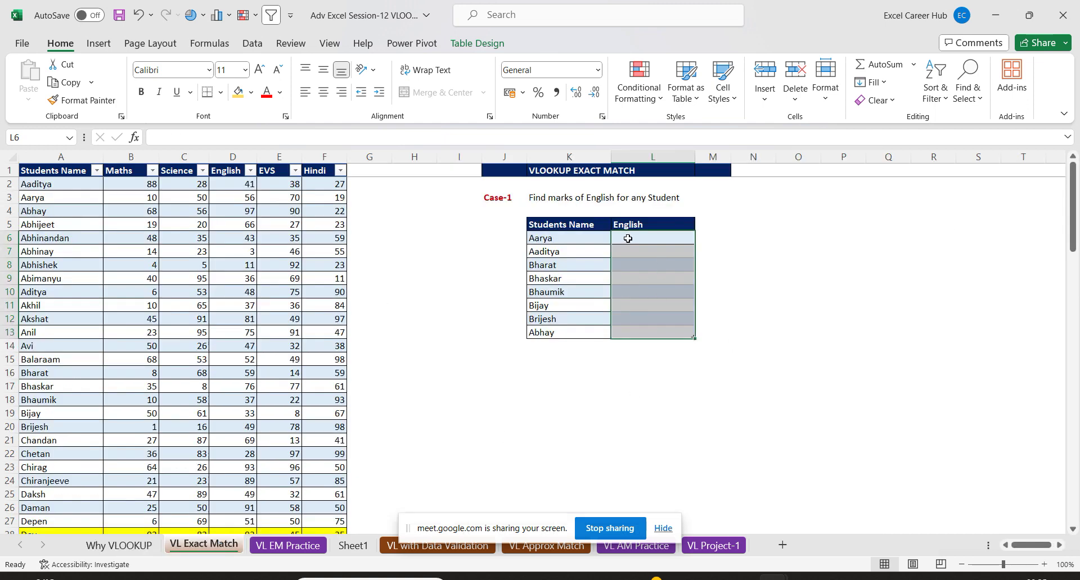
Select the empty English cells L6:L13 and bring the Google Meet window forward.
mouse_move(628, 238)
mouse_down()
mouse_move(637, 225)
mouse_move(651, 332)
mouse_up()
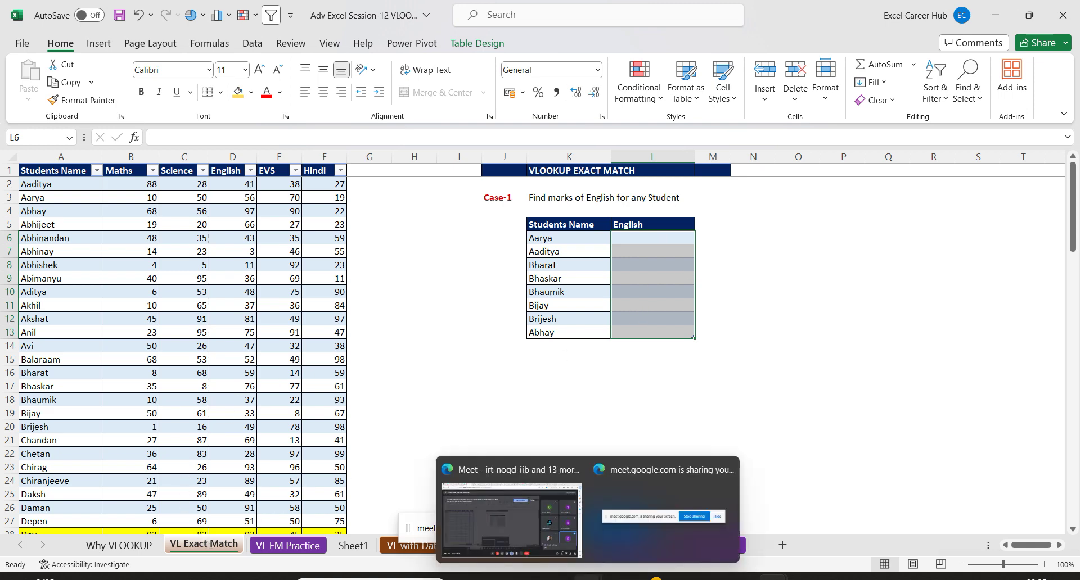
click(525, 522)
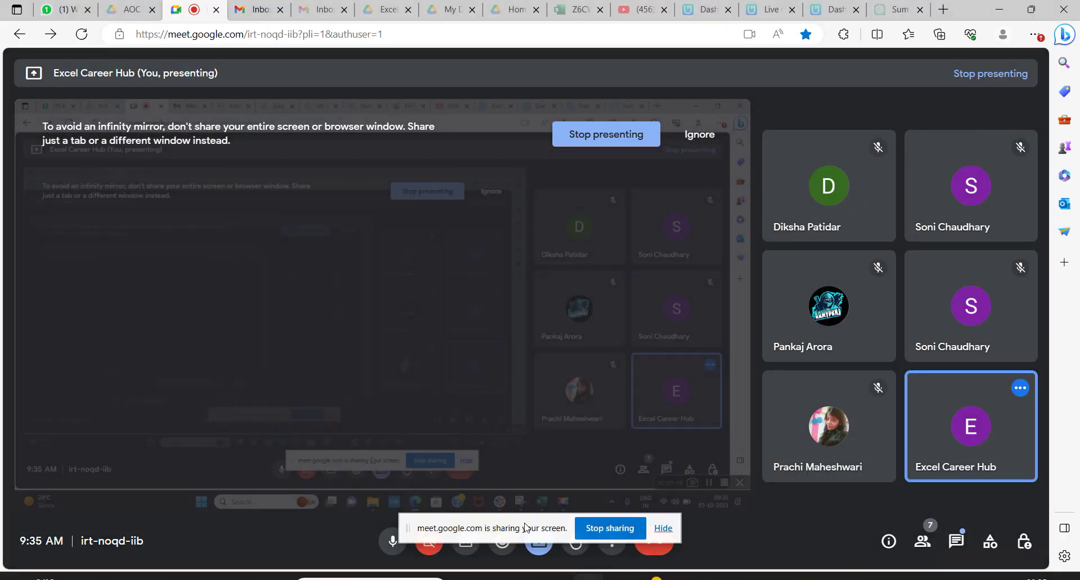
Minimize the Meet window, bring it back briefly, then minimize it again to return to Excel.
click(1000, 12)
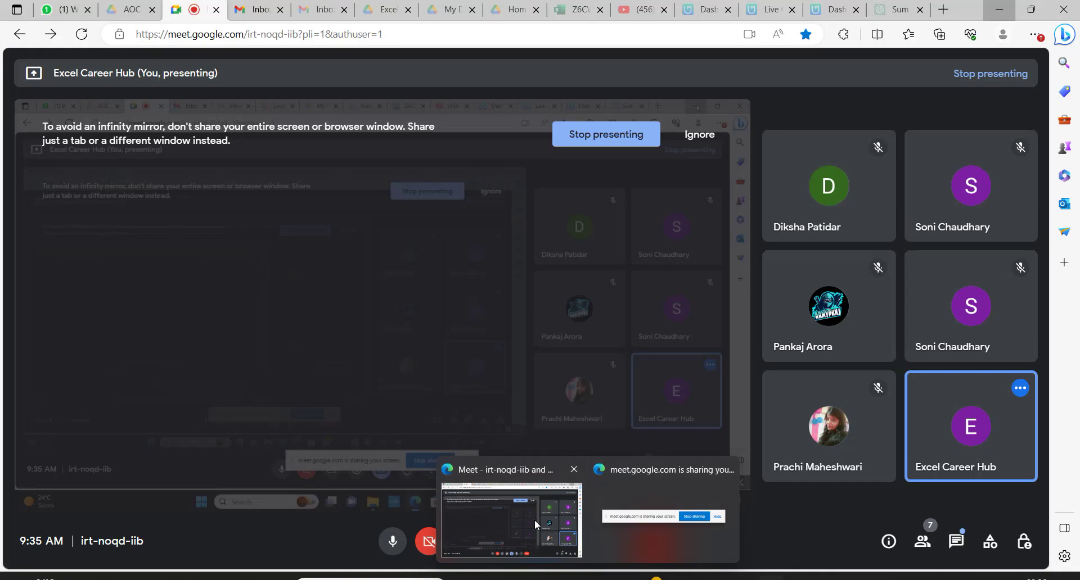
click(535, 520)
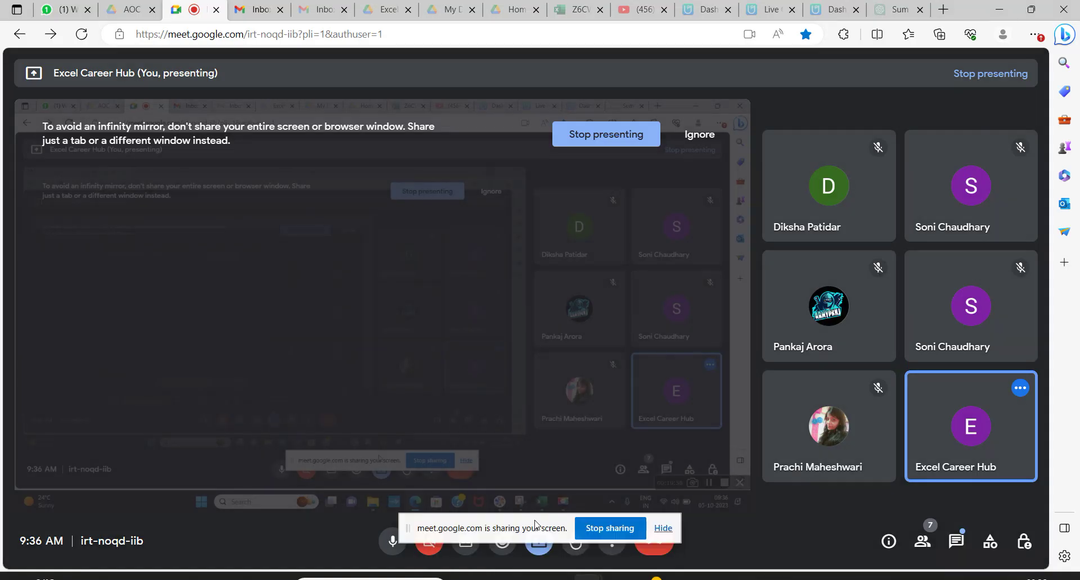
click(1000, 12)
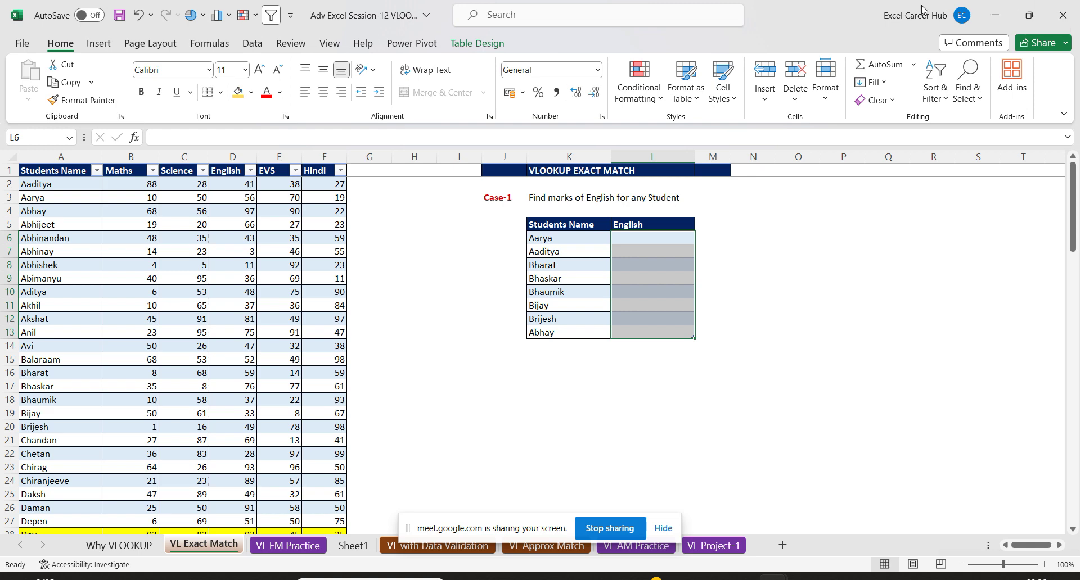
Start a VLOOKUP in L6 through Function Arguments with lookup value K6 and table A2:F101.
click(653, 238)
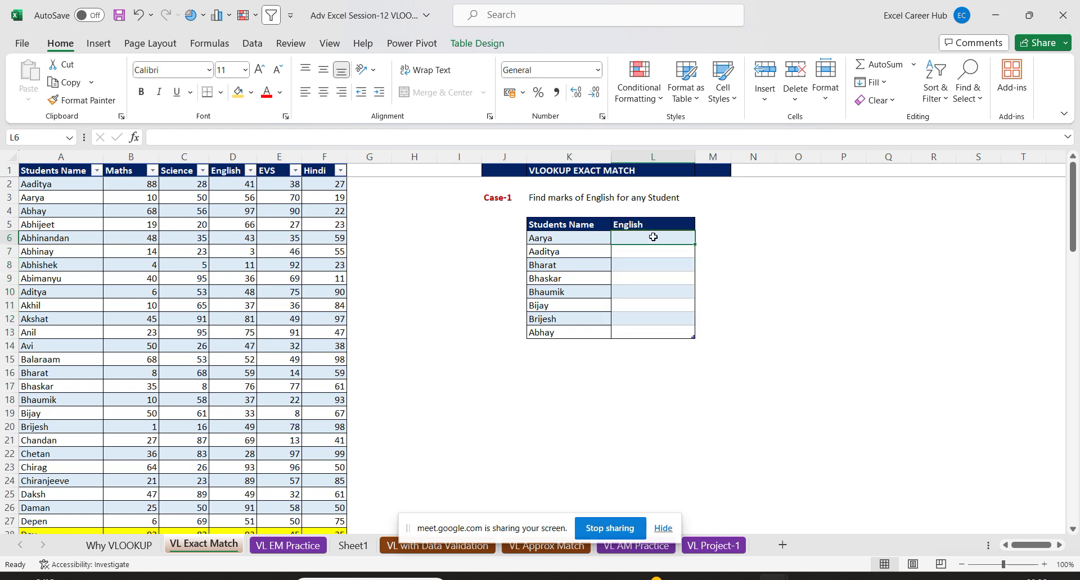
text(=vl)
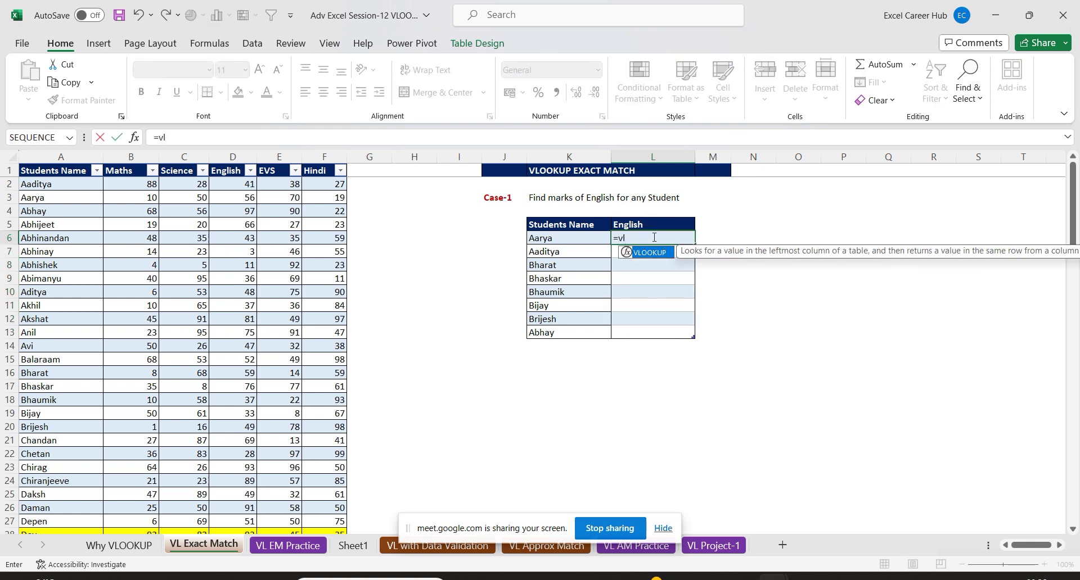
key(Tab)
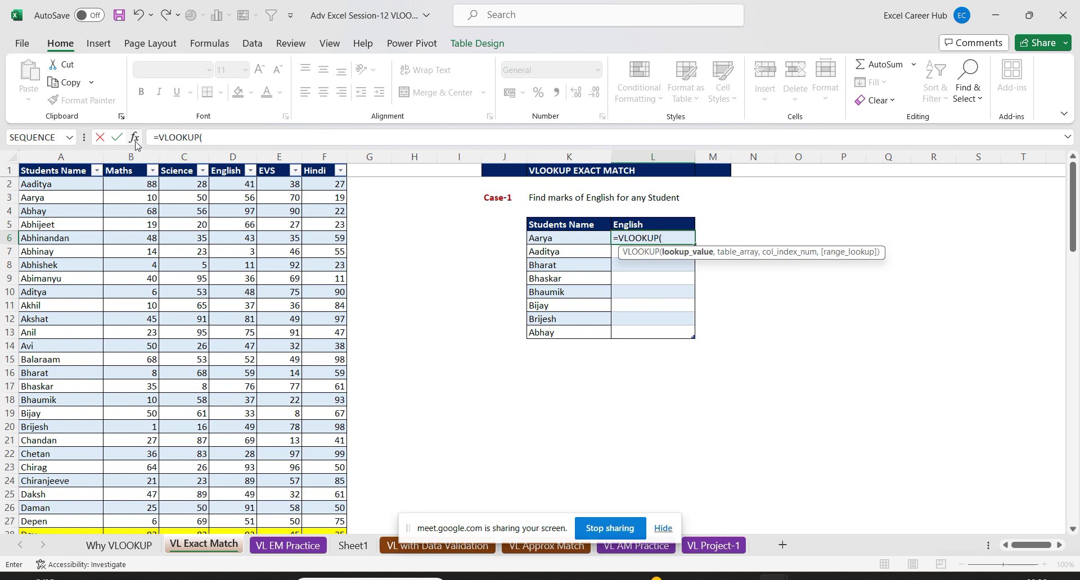
click(134, 138)
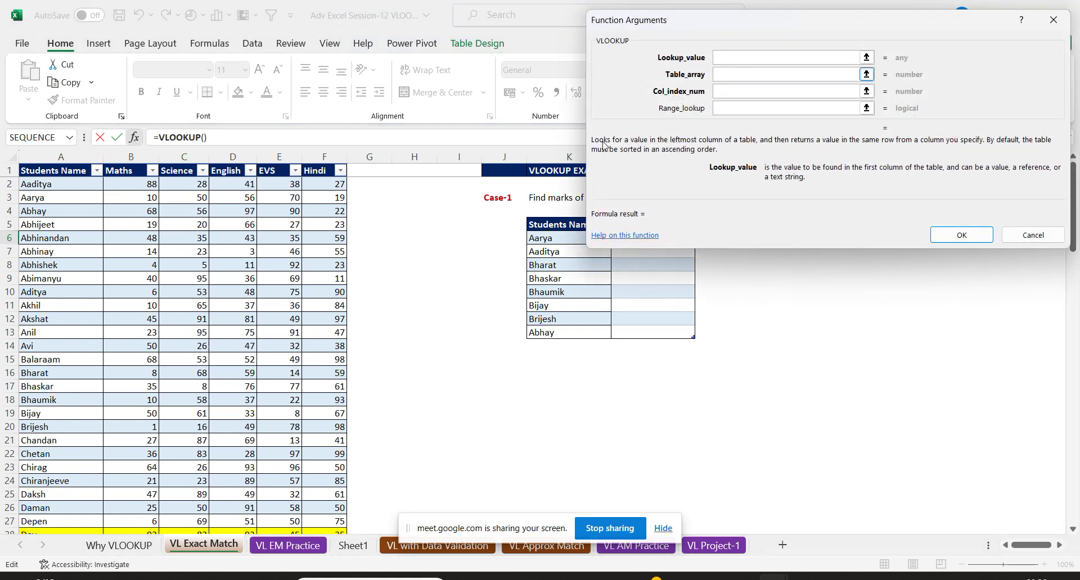
click(558, 239)
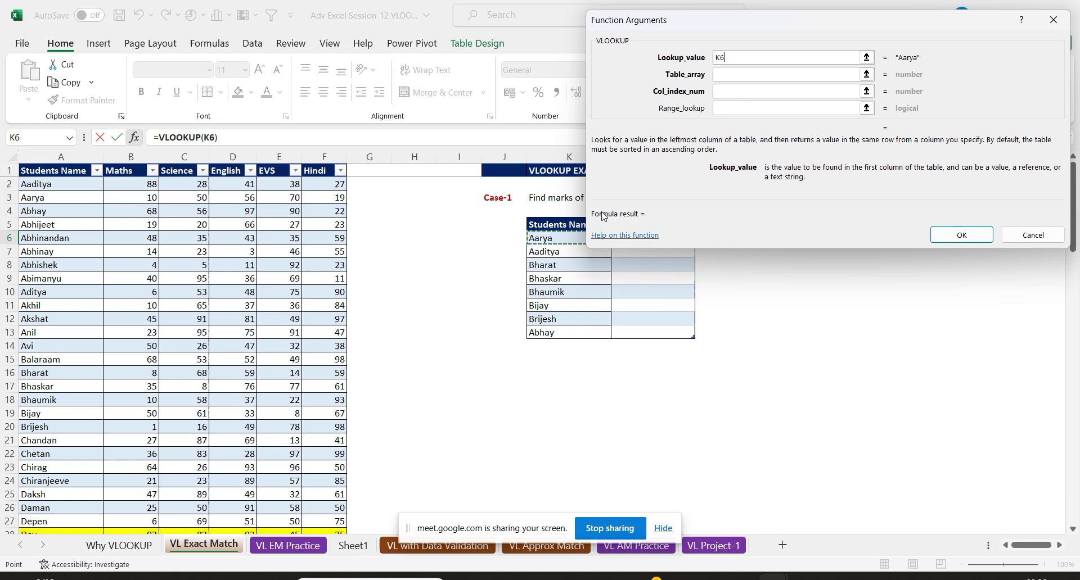
click(730, 76)
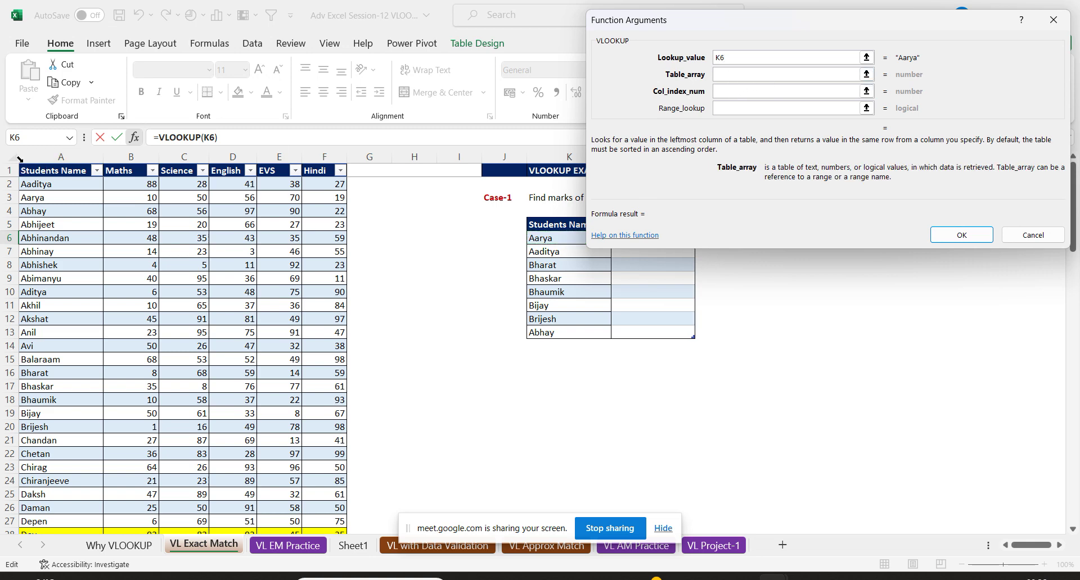
click(19, 161)
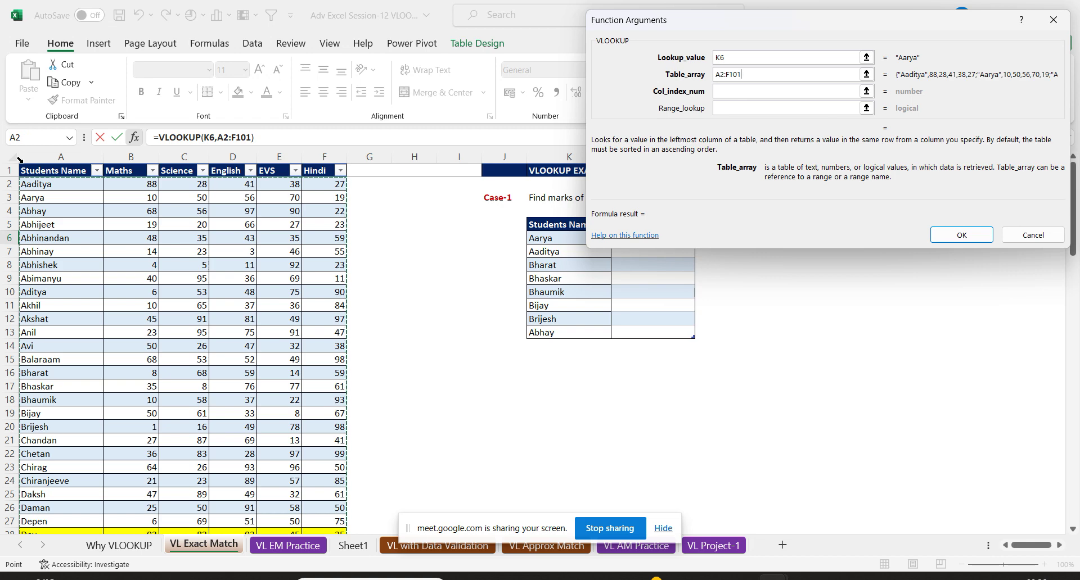
Lock the table as $A$2:$F$101 and set column 4 and range lookup 0, filling English marks.
key(F4)
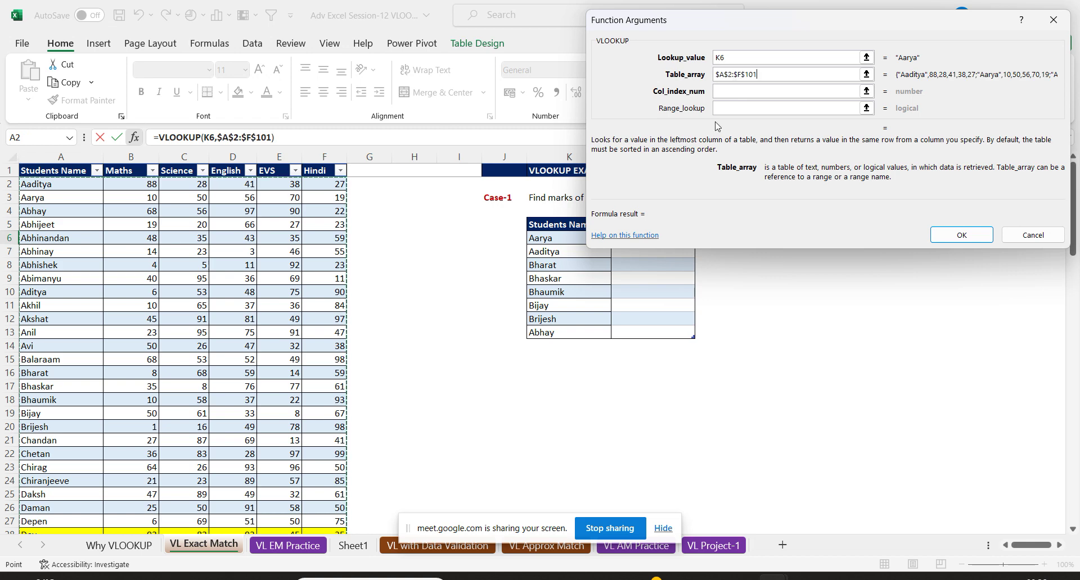
click(741, 91)
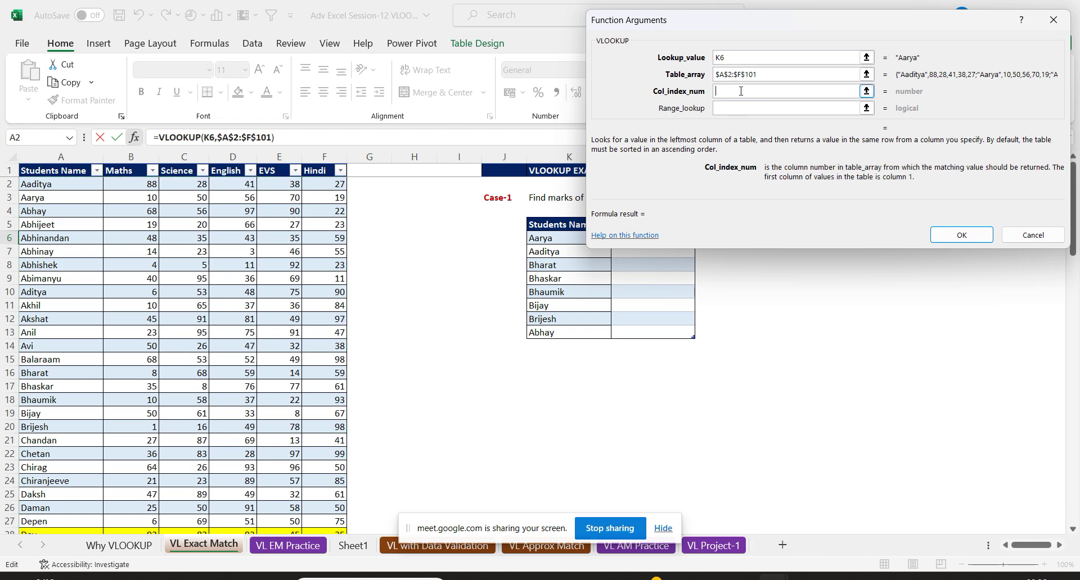
text(4)
click(732, 107)
text(0)
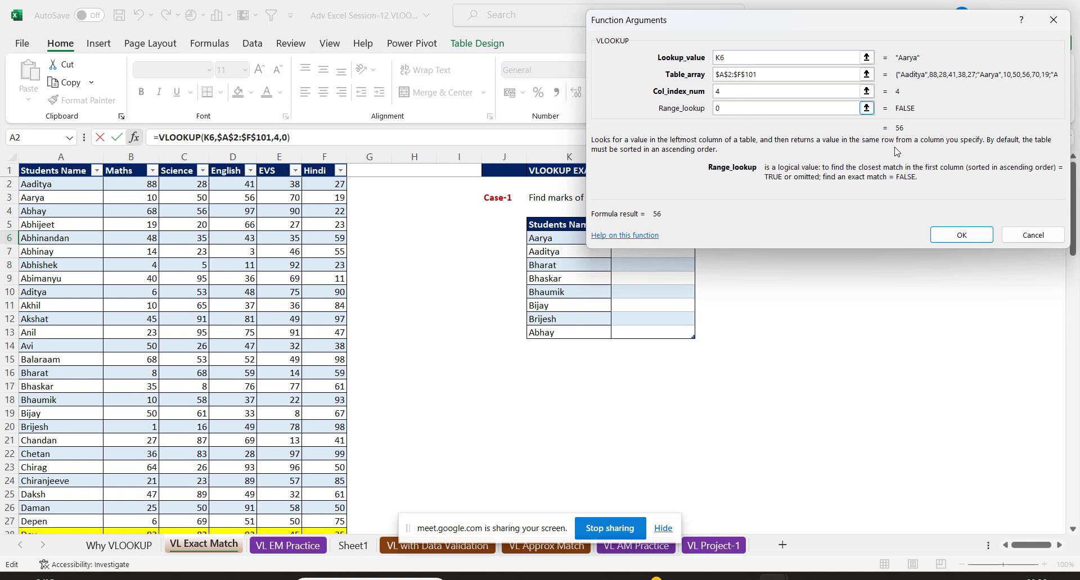
click(953, 233)
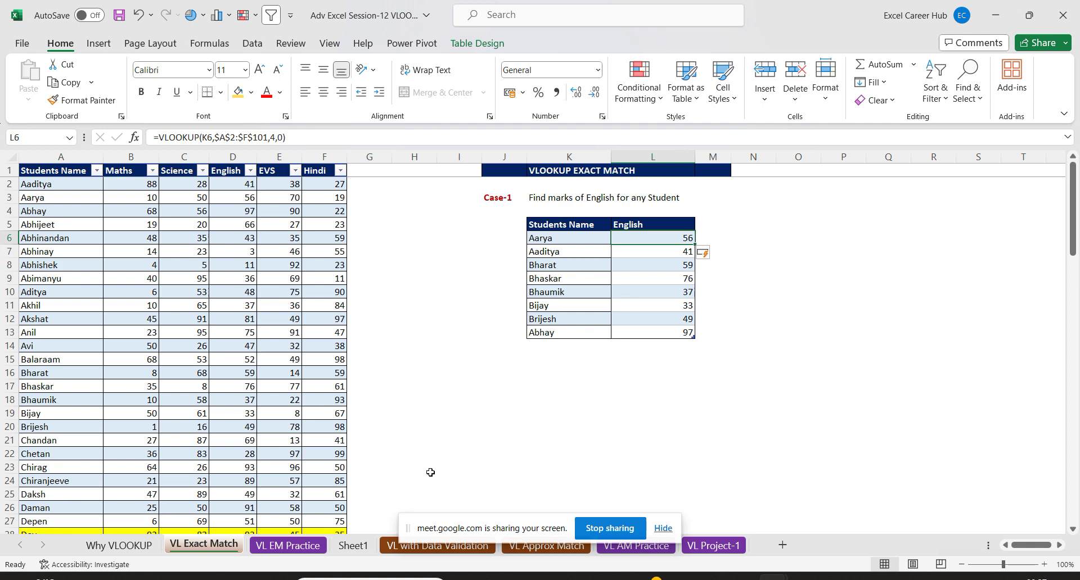
Go to the VL EM Practice sheet and clear the Price results in H10:H13.
click(285, 544)
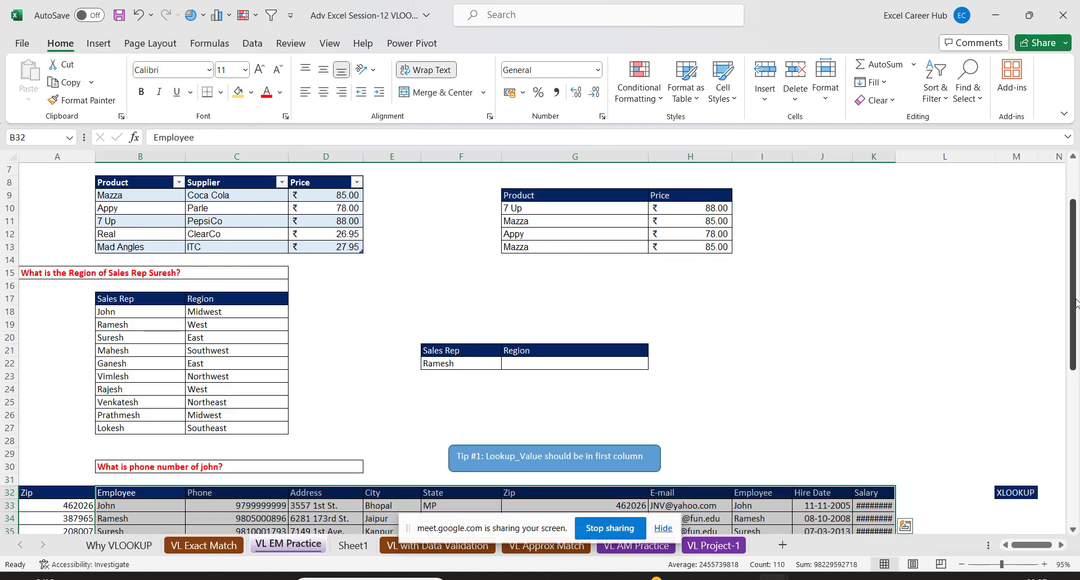
drag(1076, 302, 1075, 266)
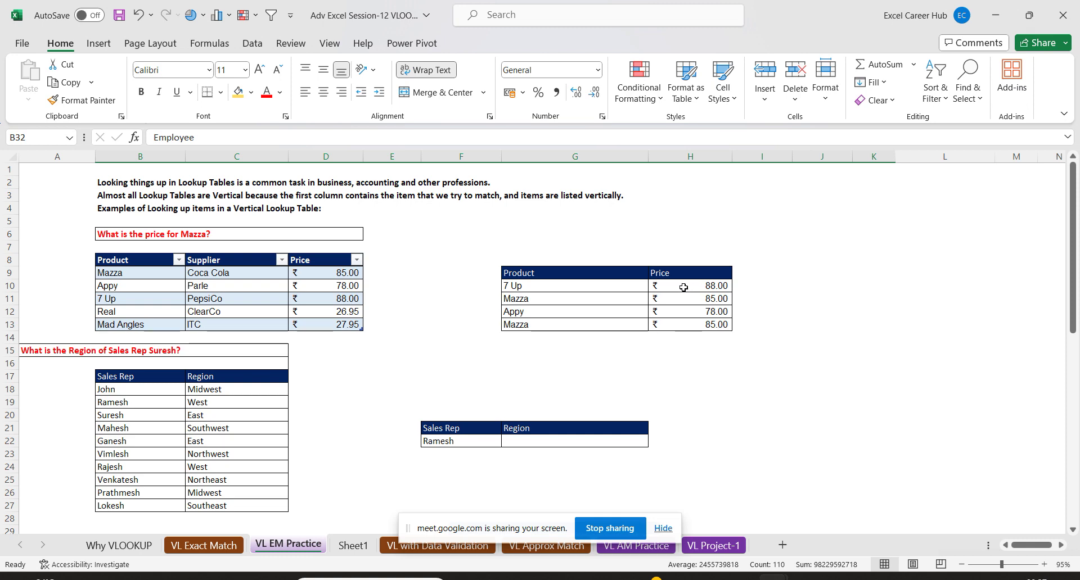
drag(684, 286, 684, 323)
key(Delete)
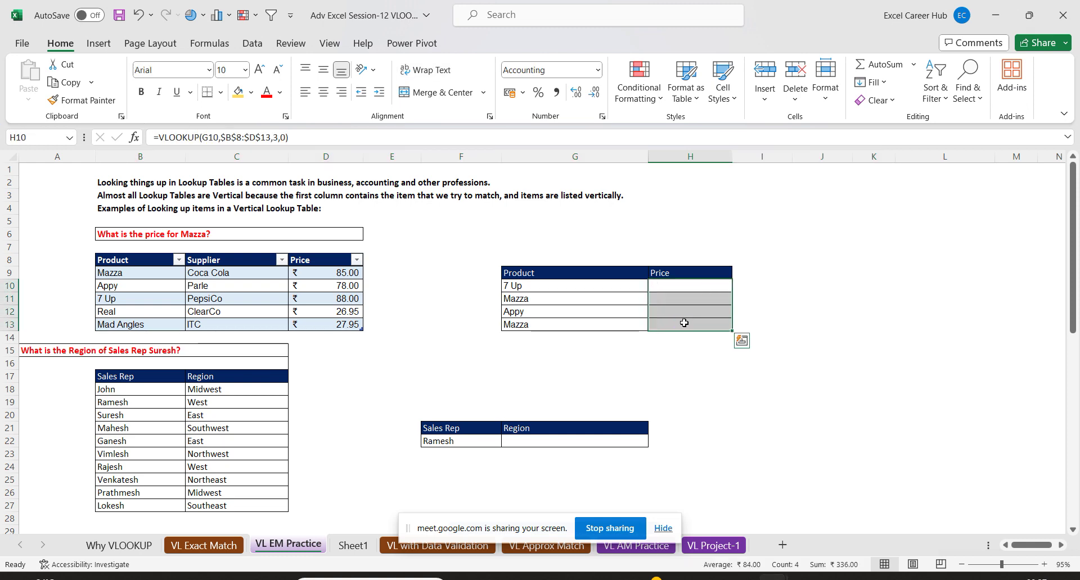
Select the product table and cell H10, then briefly switch to Google Meet and back to Excel.
drag(116, 259, 324, 334)
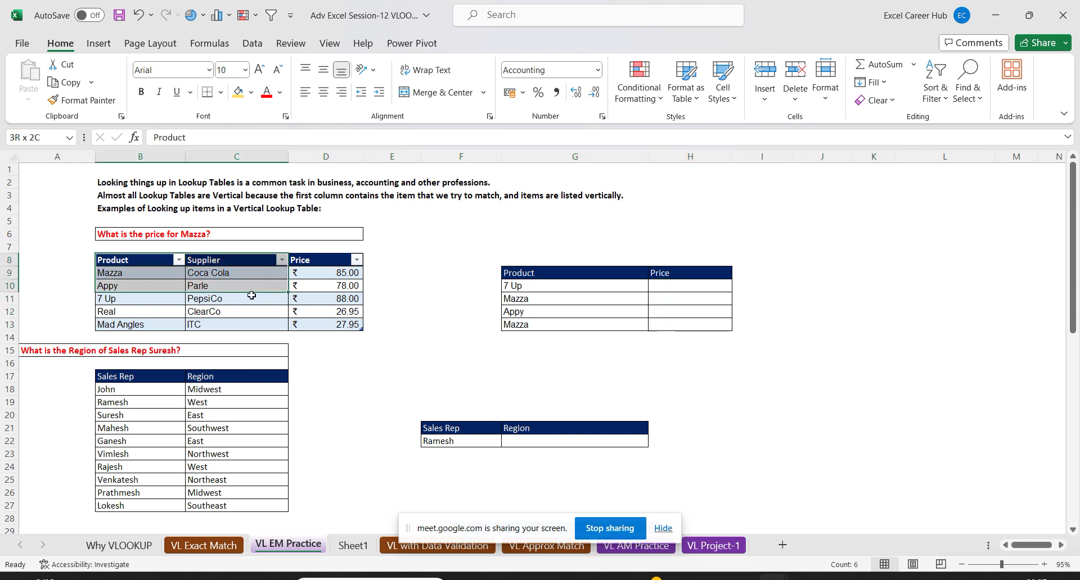
click(696, 287)
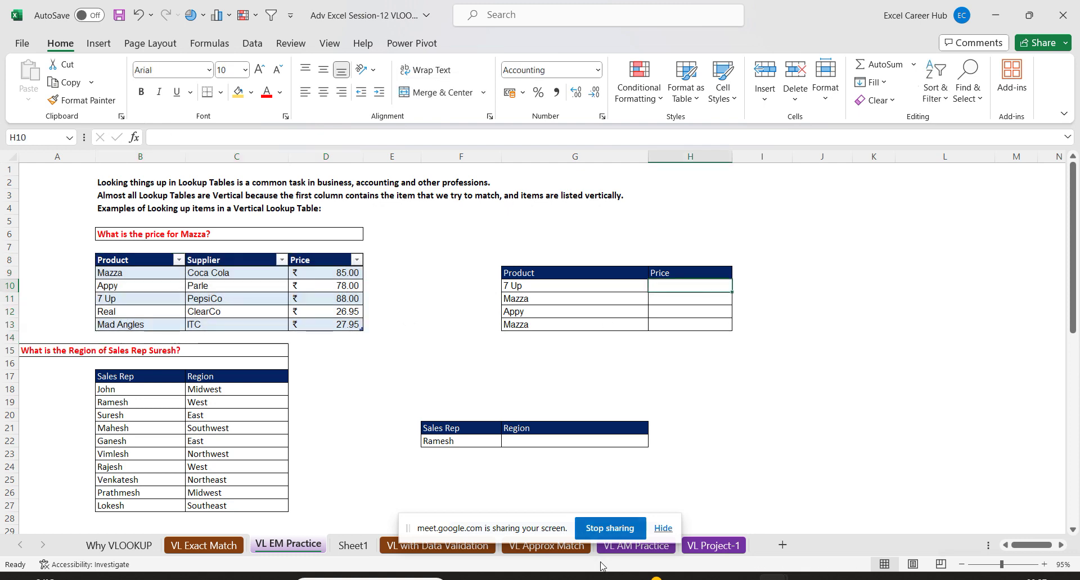
click(587, 578)
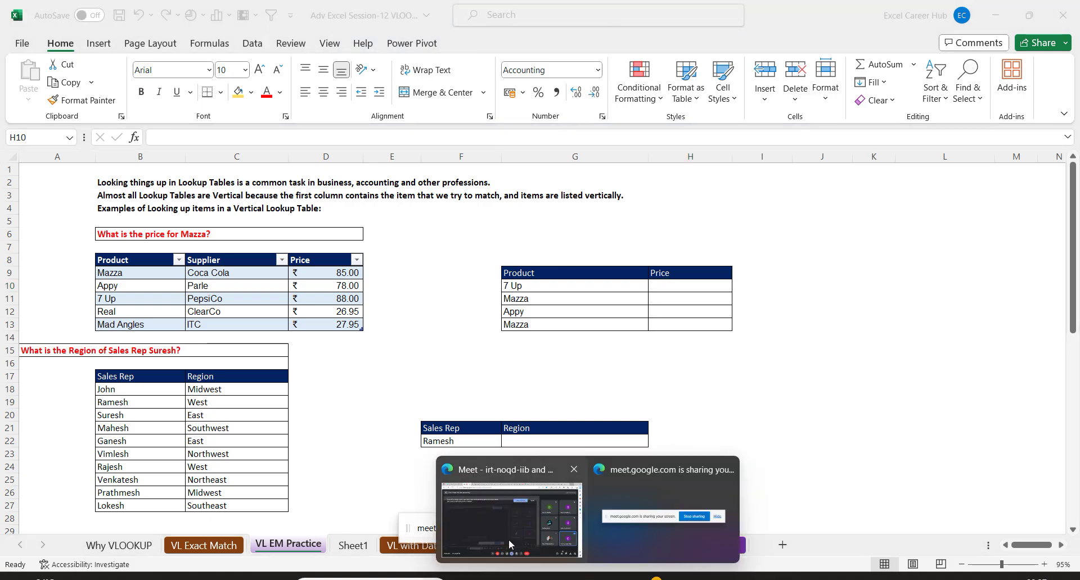
click(508, 539)
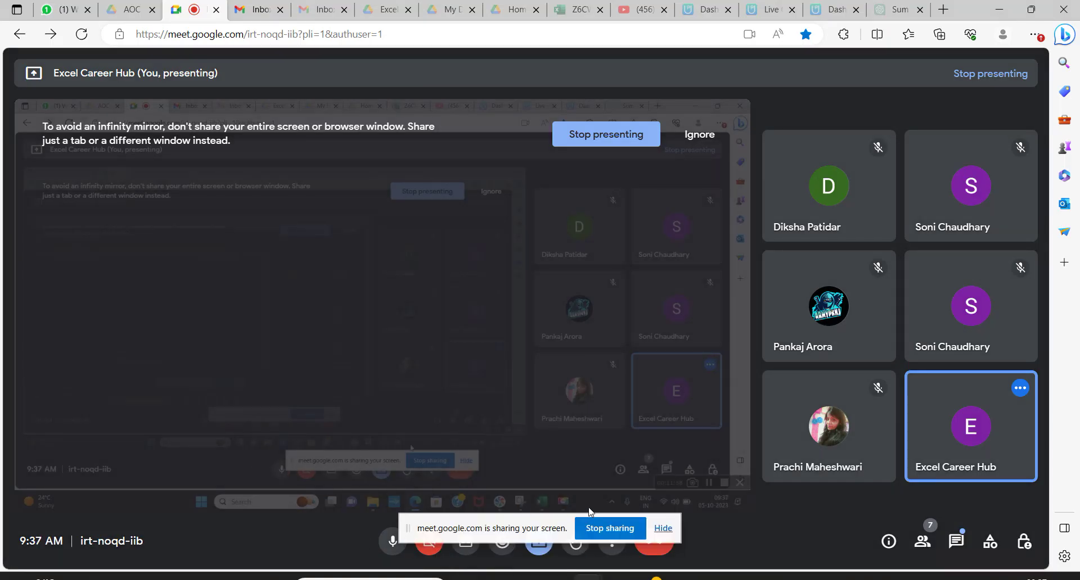
click(1000, 10)
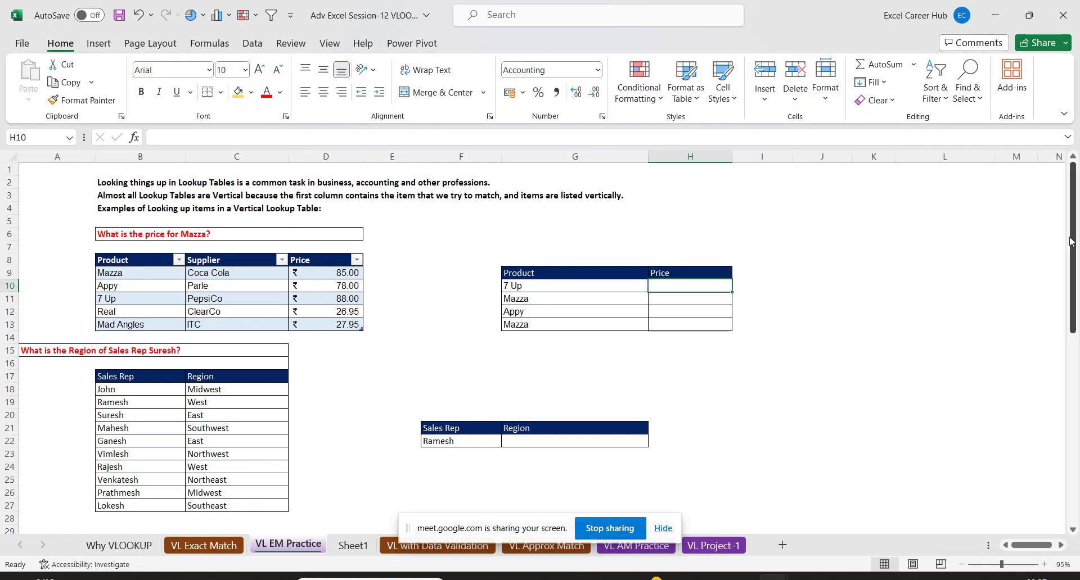
drag(1072, 225, 1076, 248)
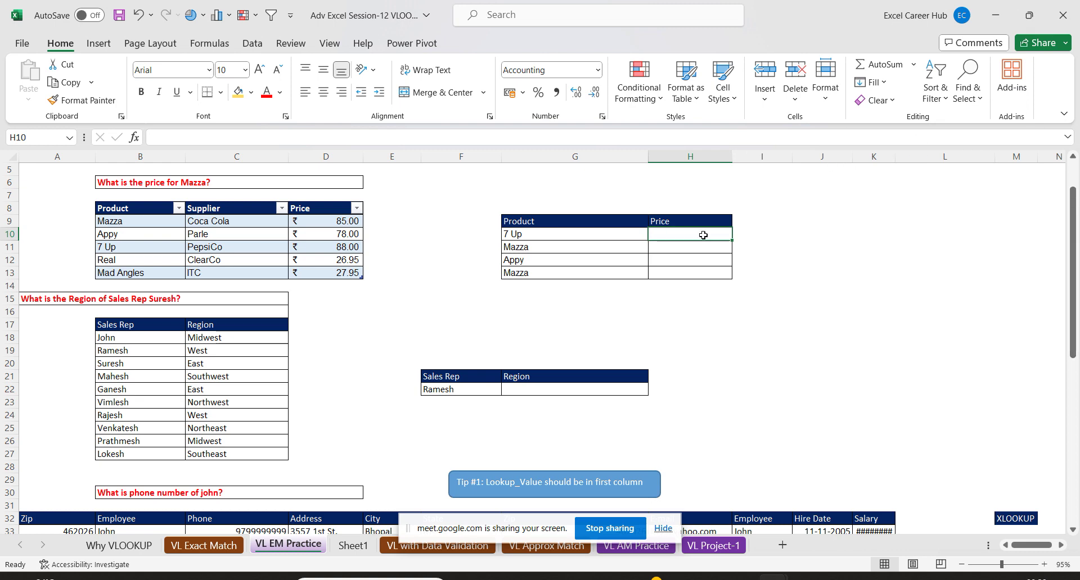
drag(699, 235, 701, 273)
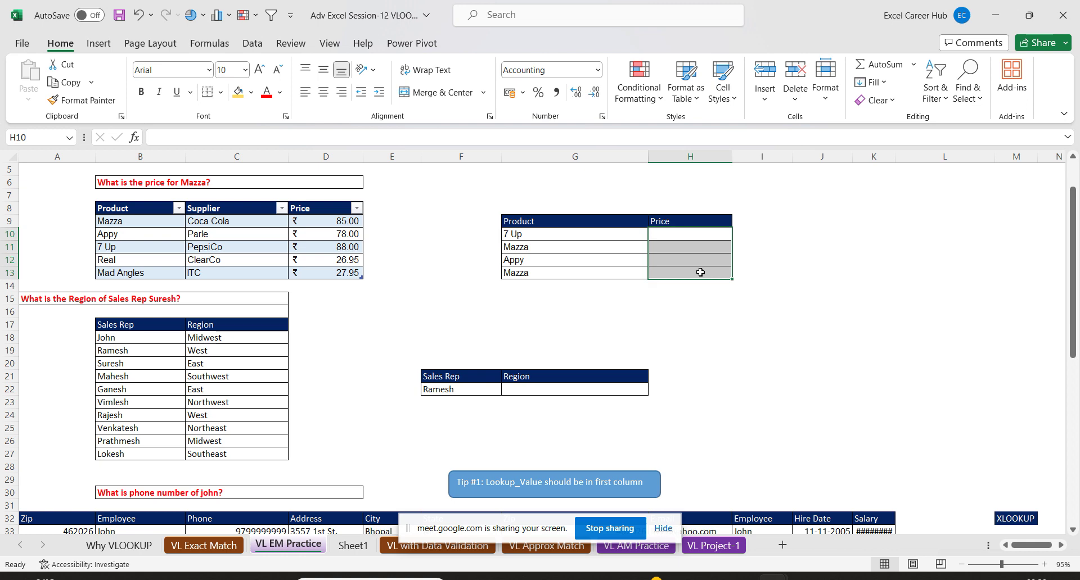
click(536, 392)
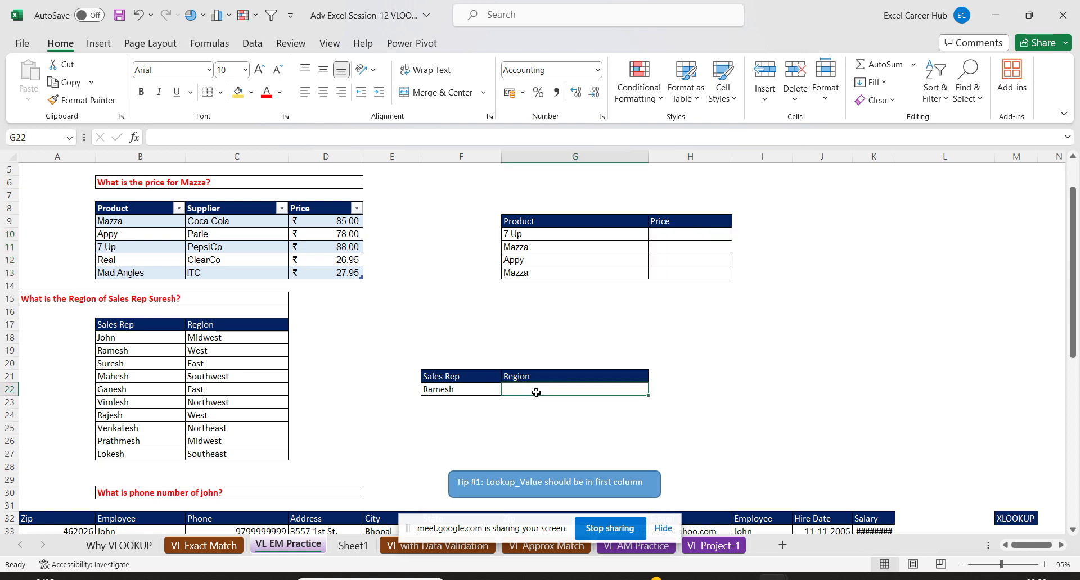
click(683, 234)
Begin =VLOOKUP in H10 with lookup value G10 and the product table B8:D13.
text(=vl)
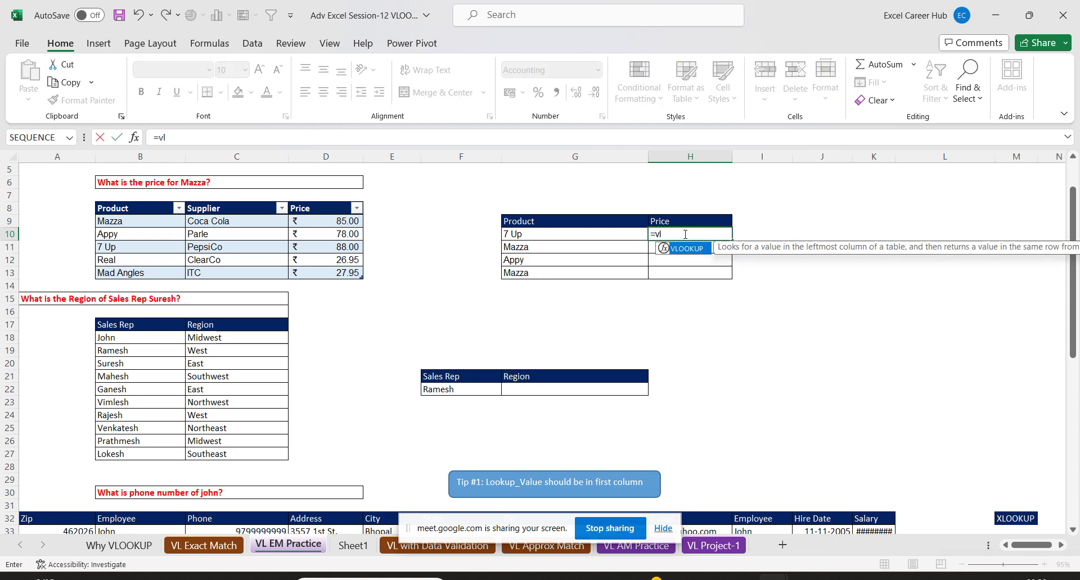
key(Tab)
click(545, 234)
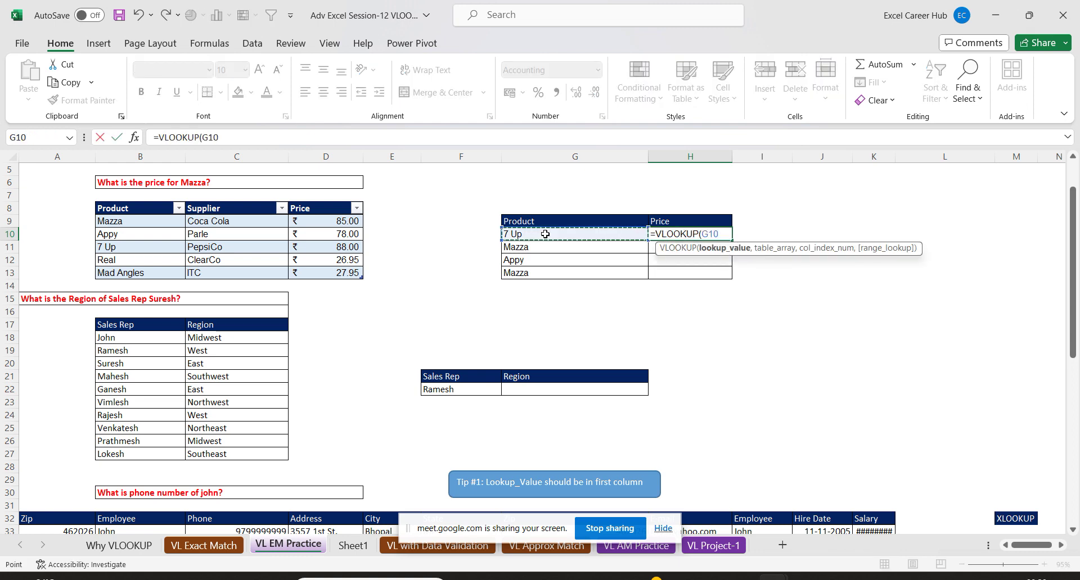
text(,)
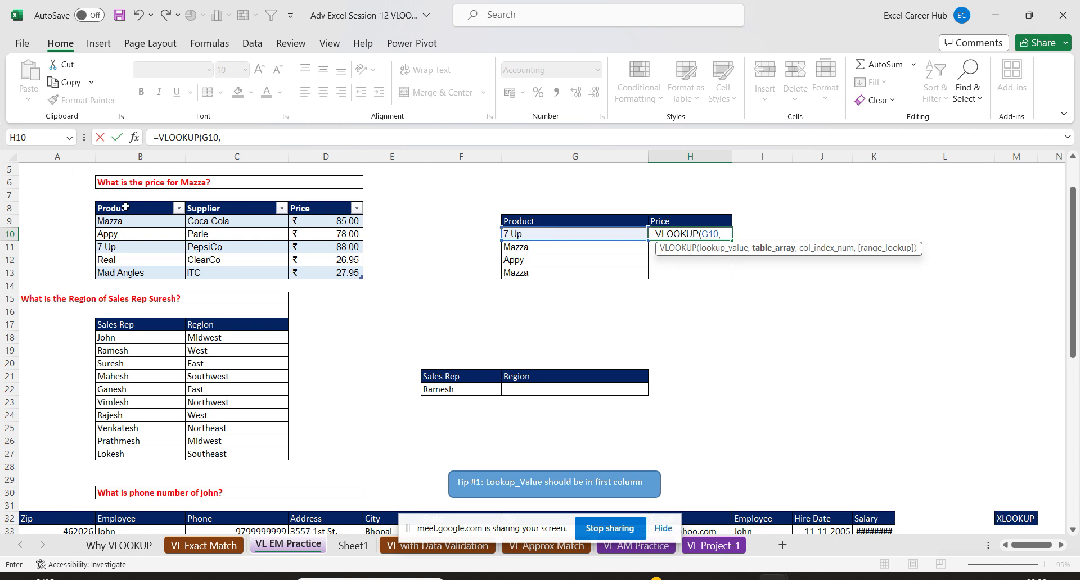
drag(125, 208, 336, 275)
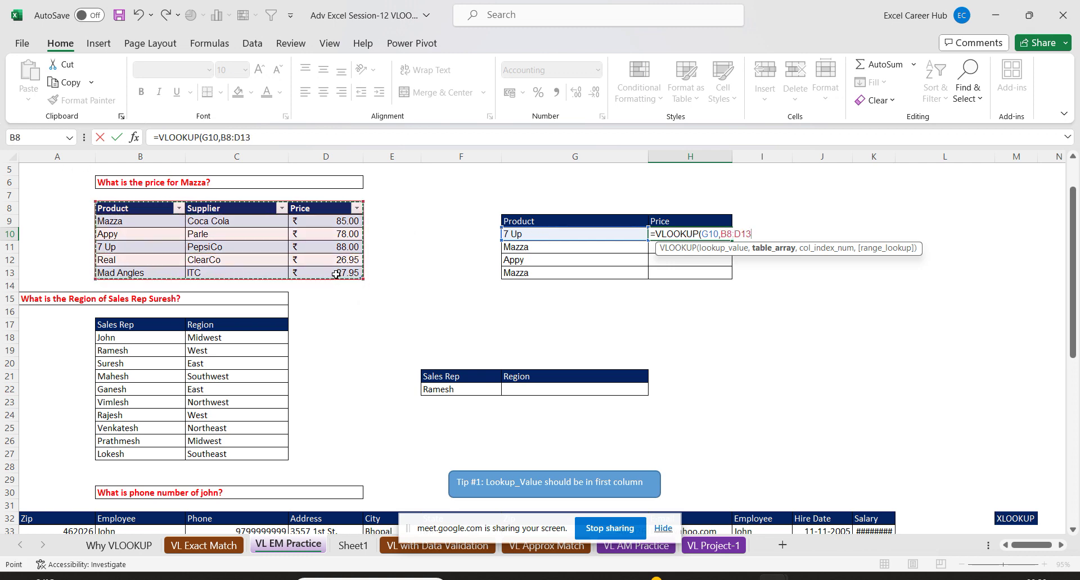
text(,)
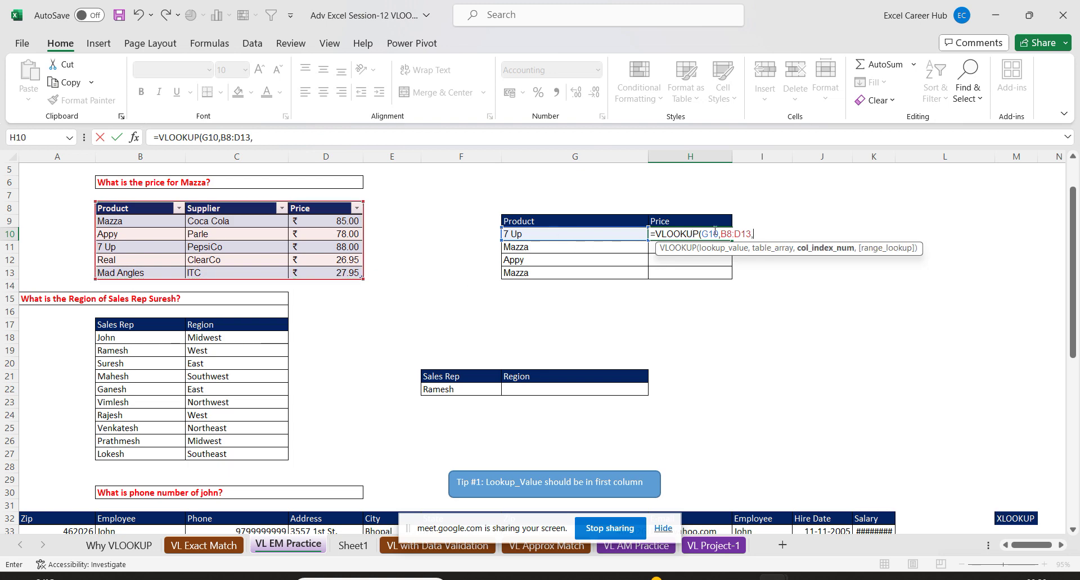
Make the range $B$8:$D$13 and finish with column 3 and 0, giving 88.00 for 7 Up.
double_click(743, 234)
key(F4)
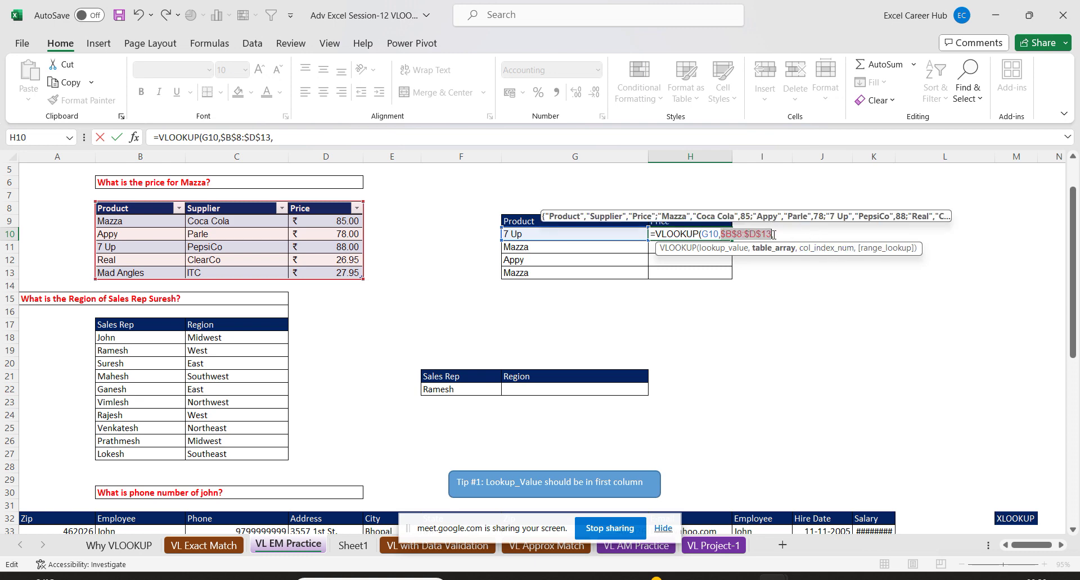
click(774, 234)
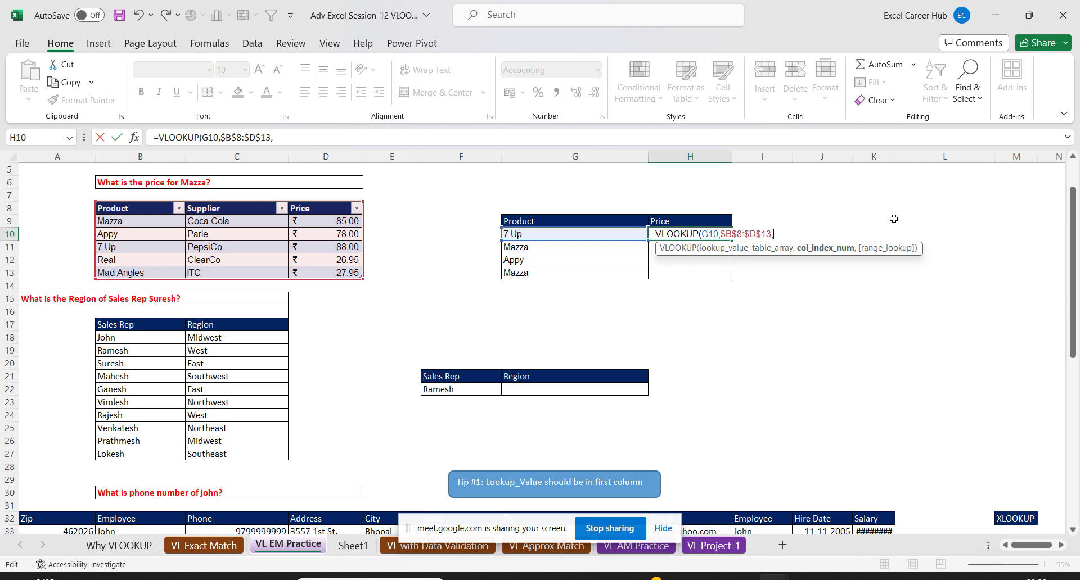
text(3)
text(,0)
key(Return)
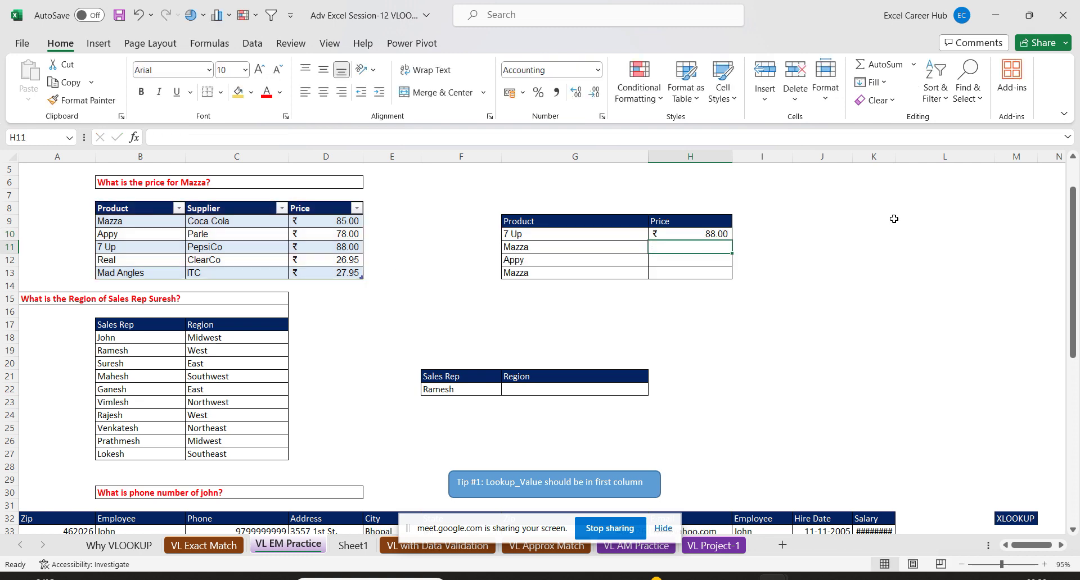
Fill the price formula from H10 down to H13.
click(720, 235)
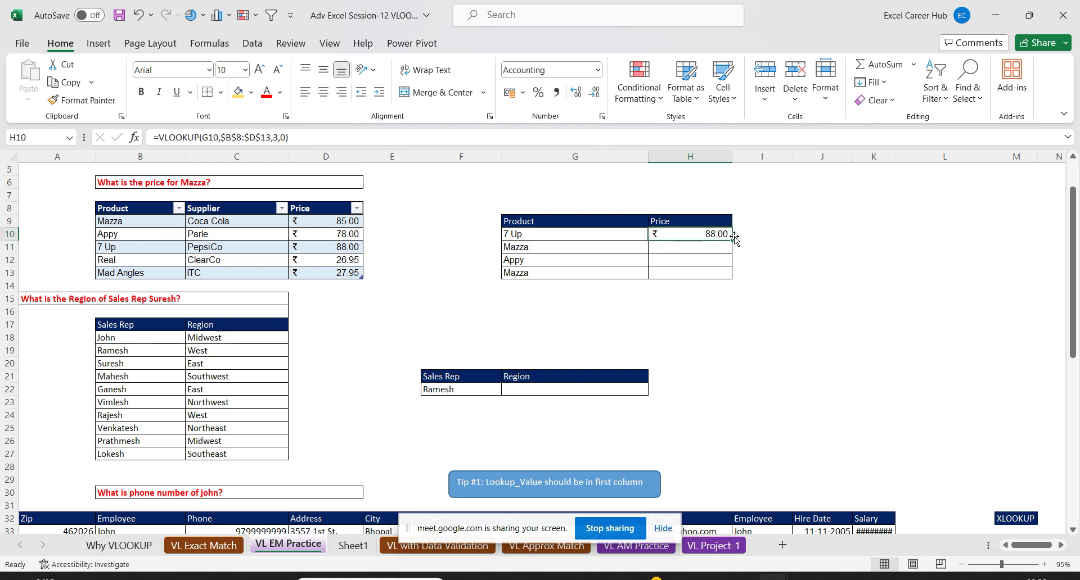
drag(732, 240, 732, 273)
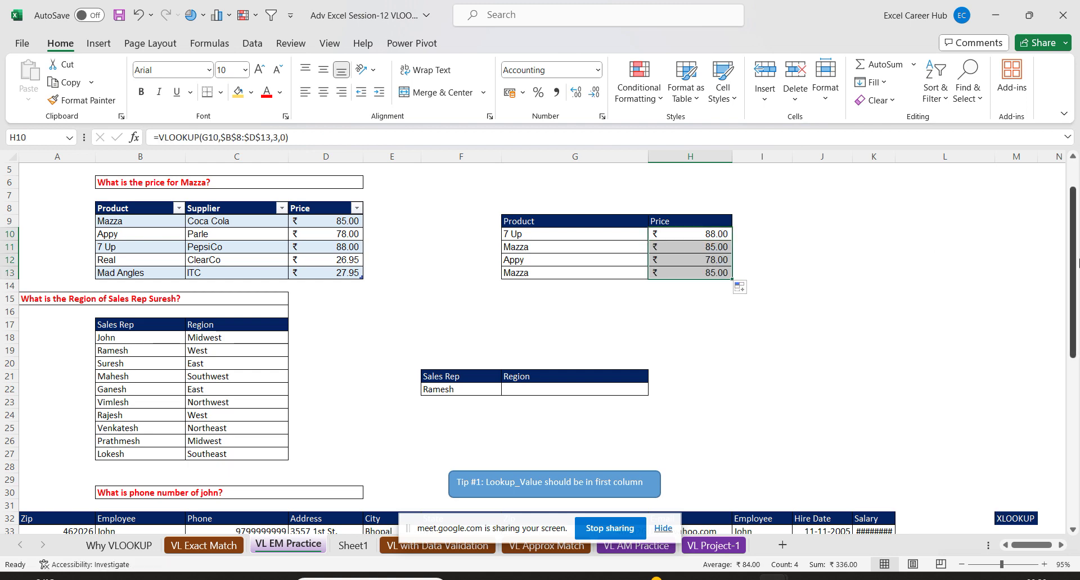
click(556, 389)
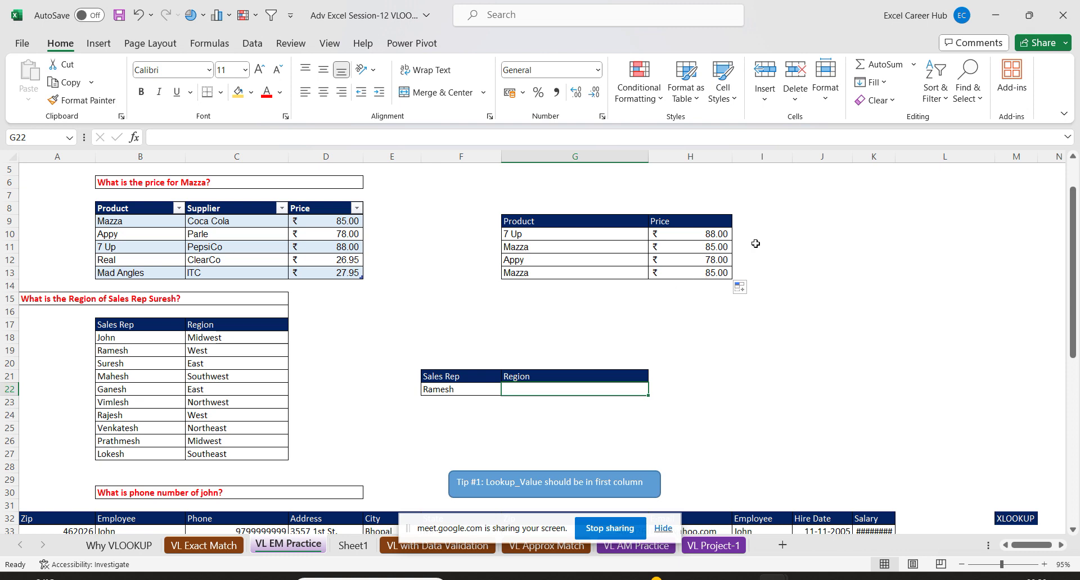
Clear H10:H13 and start a VLOOKUP in H10 with lookup value G10 and table B8:D13.
drag(710, 233, 701, 273)
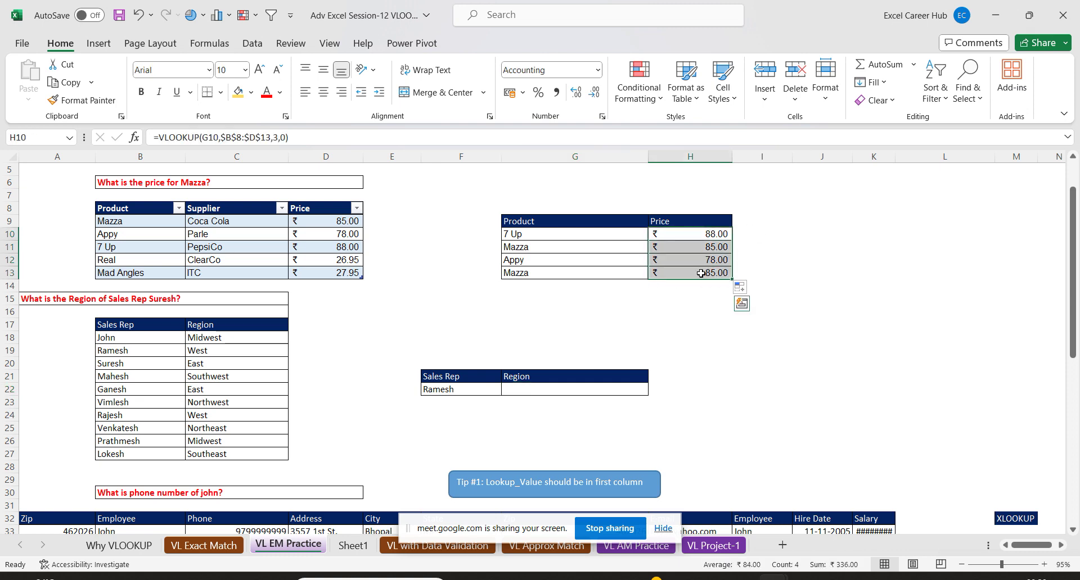
key(Delete)
click(697, 235)
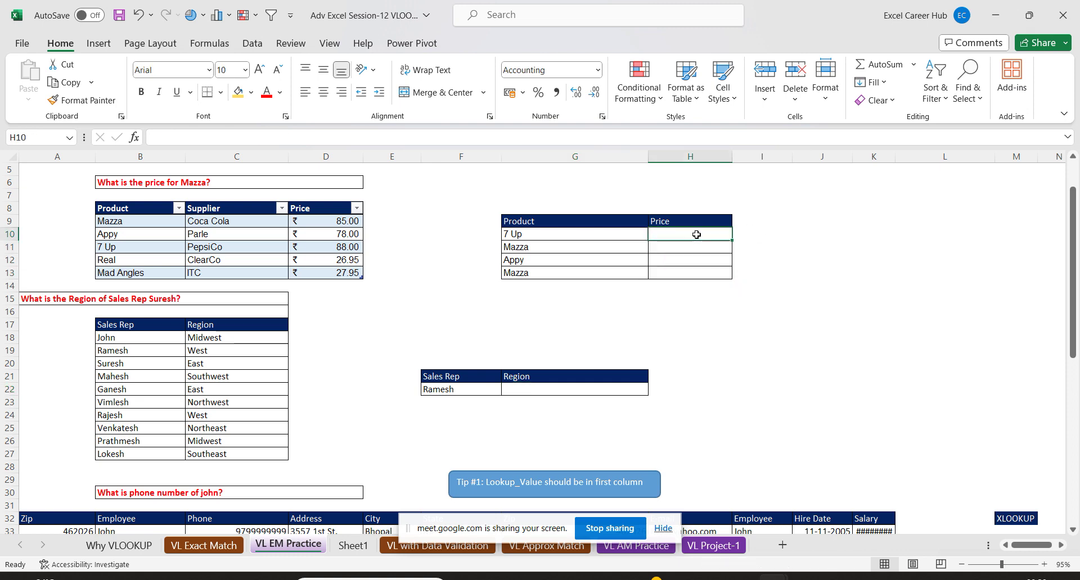
text(=vl)
key(Tab)
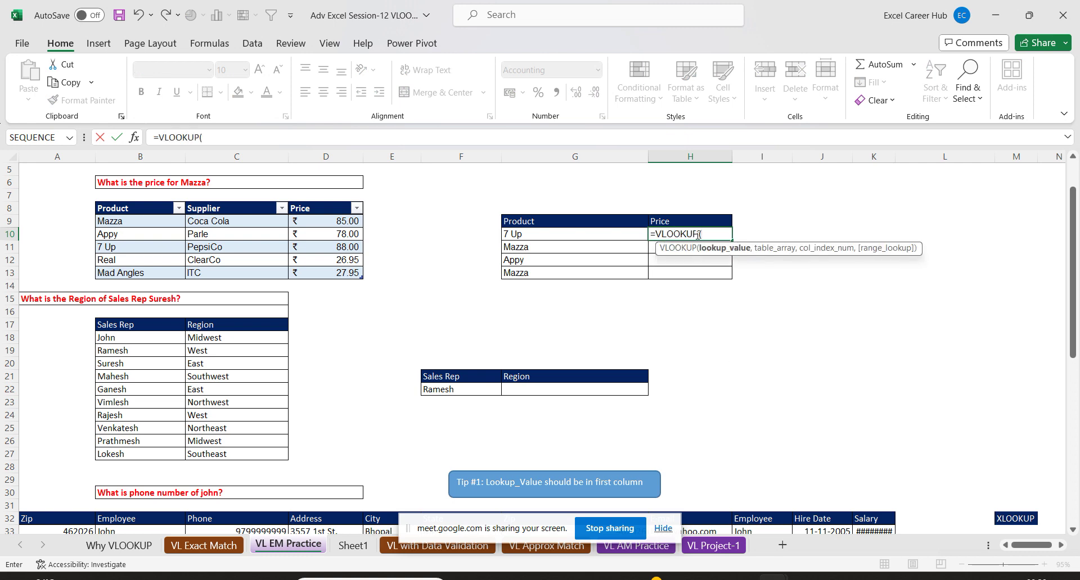
click(135, 139)
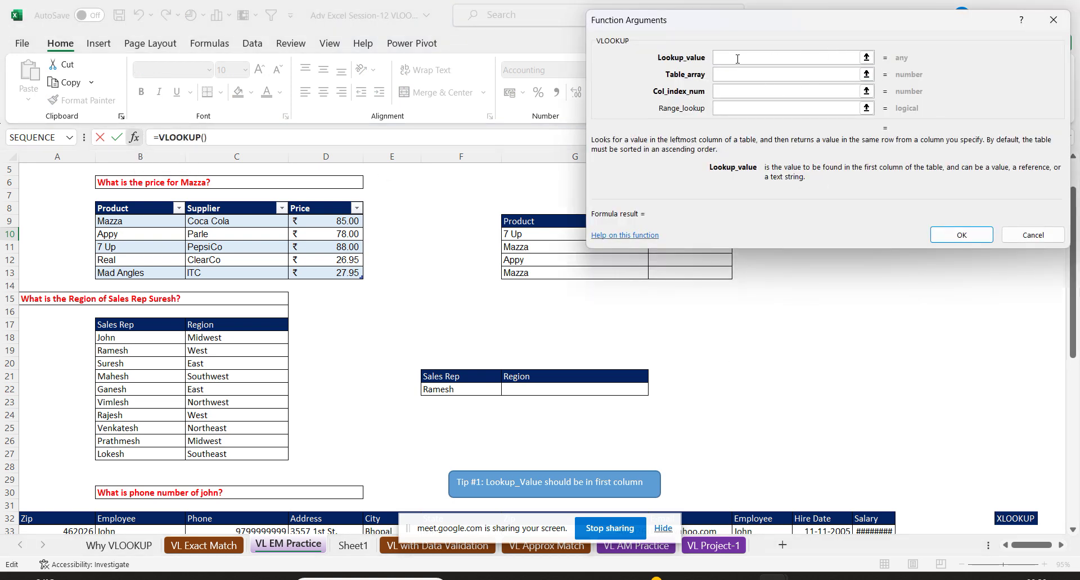
click(539, 237)
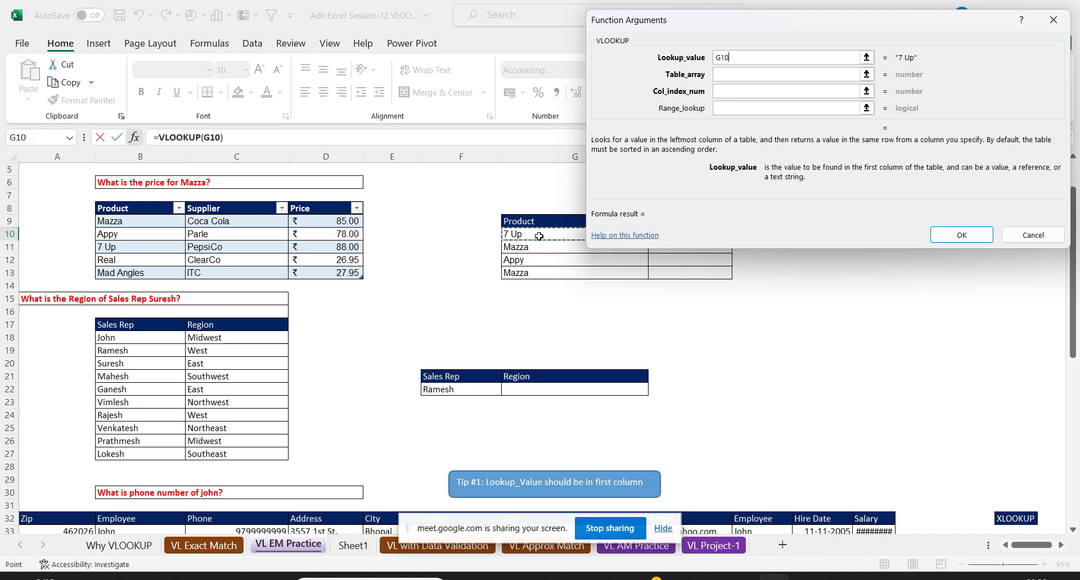
click(776, 75)
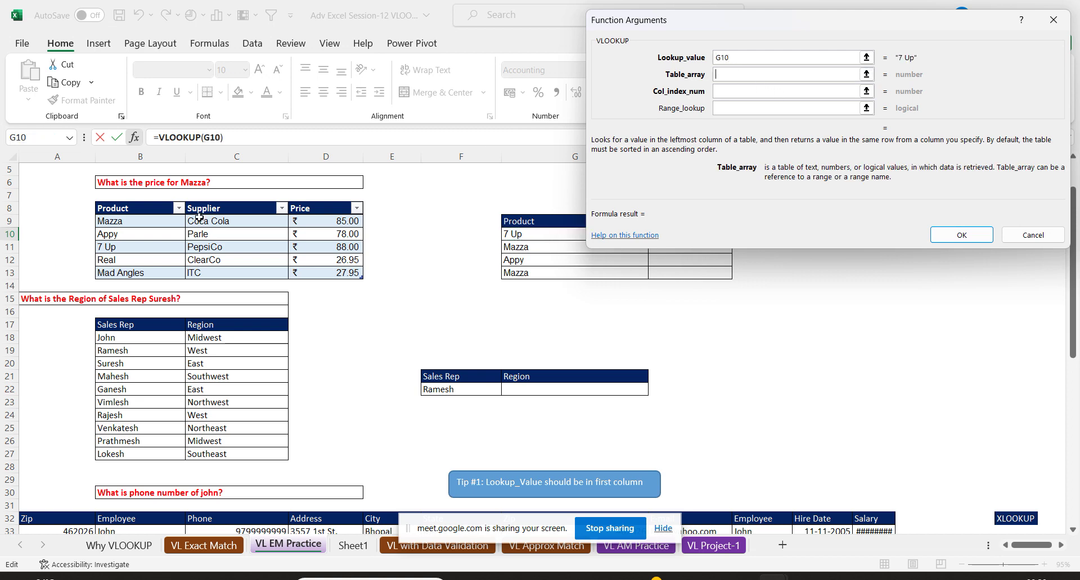
drag(152, 211, 338, 274)
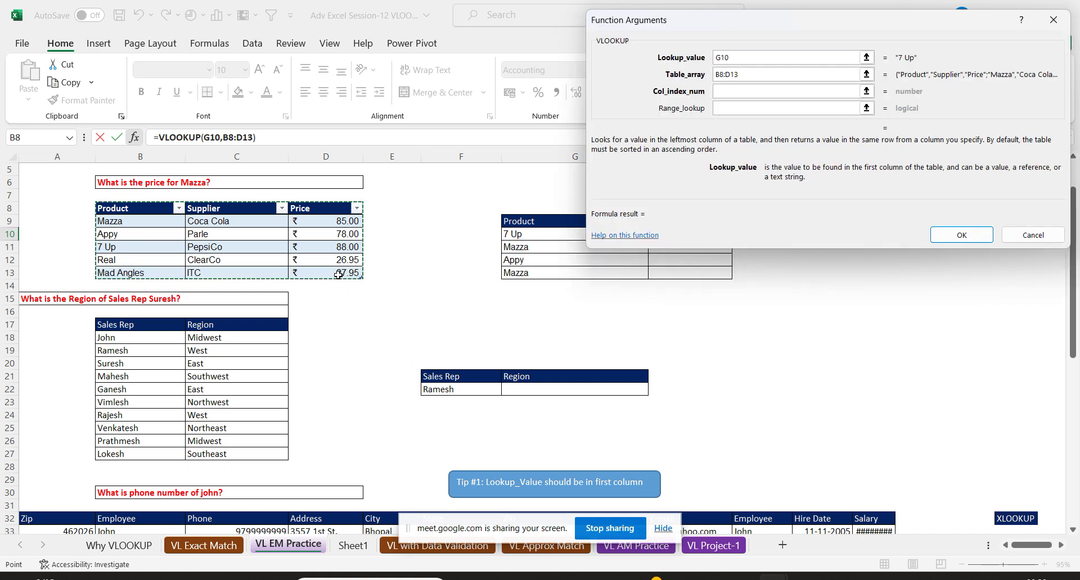
Make the table $B$8:$D$13 and set column 3 and range lookup 0.
key(F4)
click(737, 91)
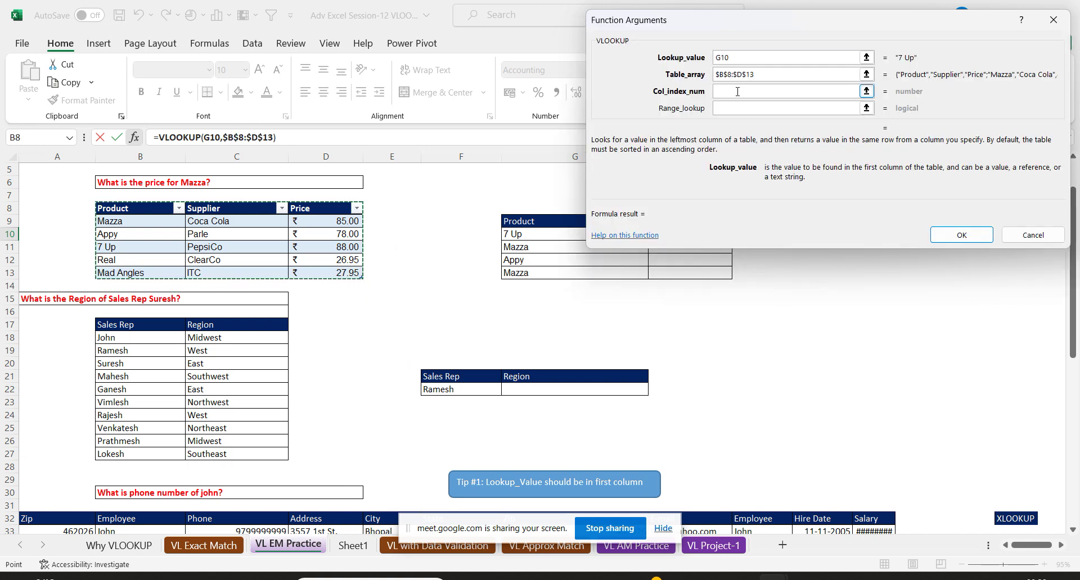
text(3)
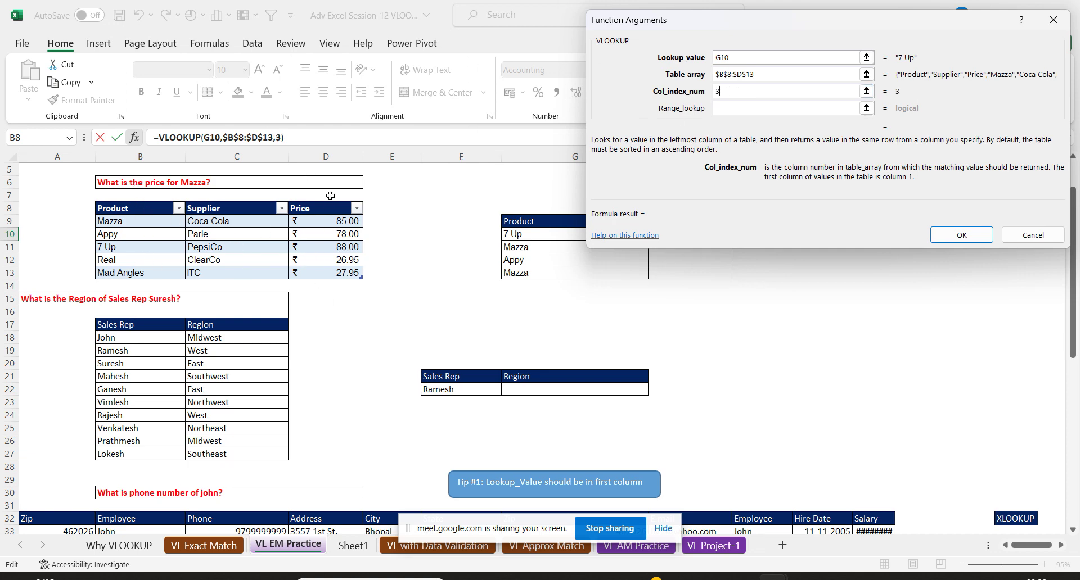
click(757, 108)
text(0)
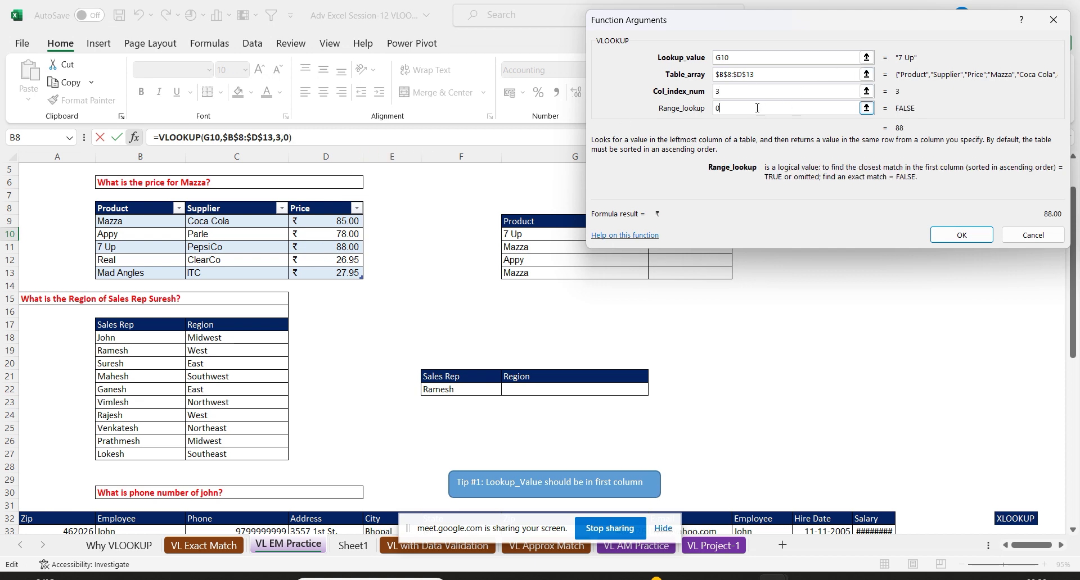
click(970, 241)
Fill the H10 price lookup down to H13, adding 85.00, 78.00 and 85.00, and select the results.
click(971, 244)
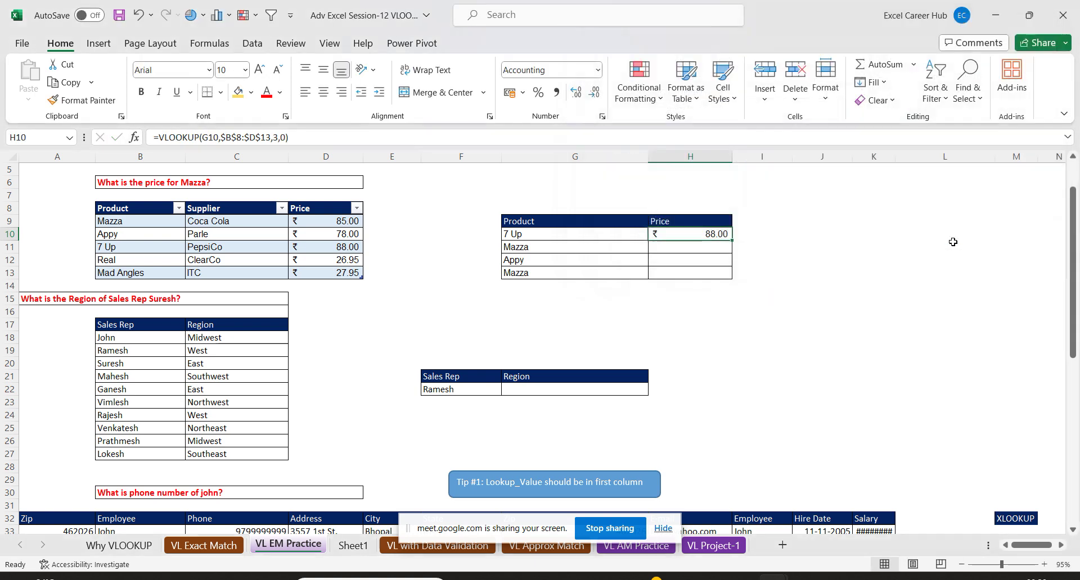
double_click(730, 240)
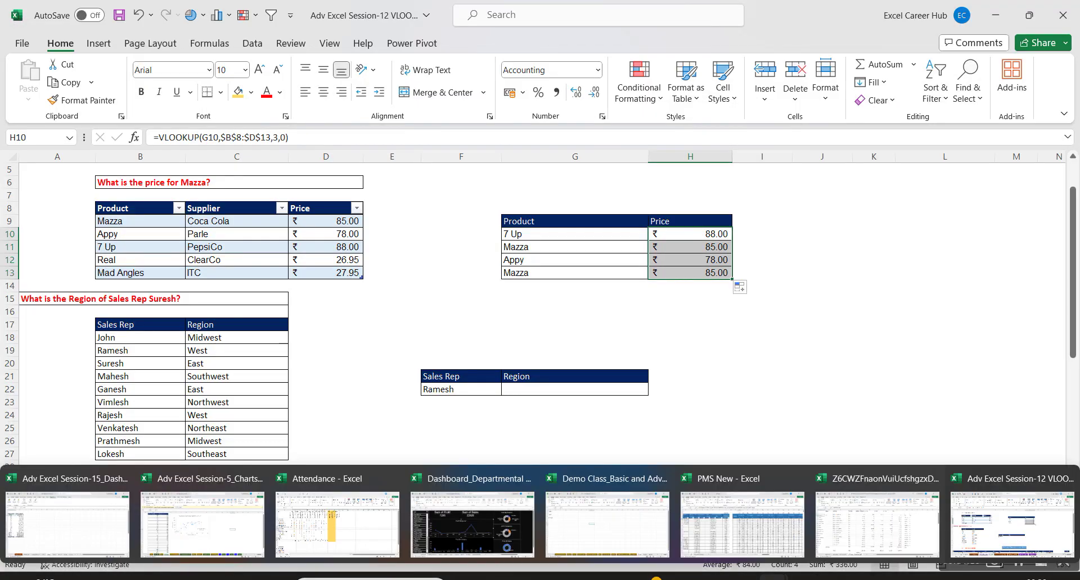
click(827, 353)
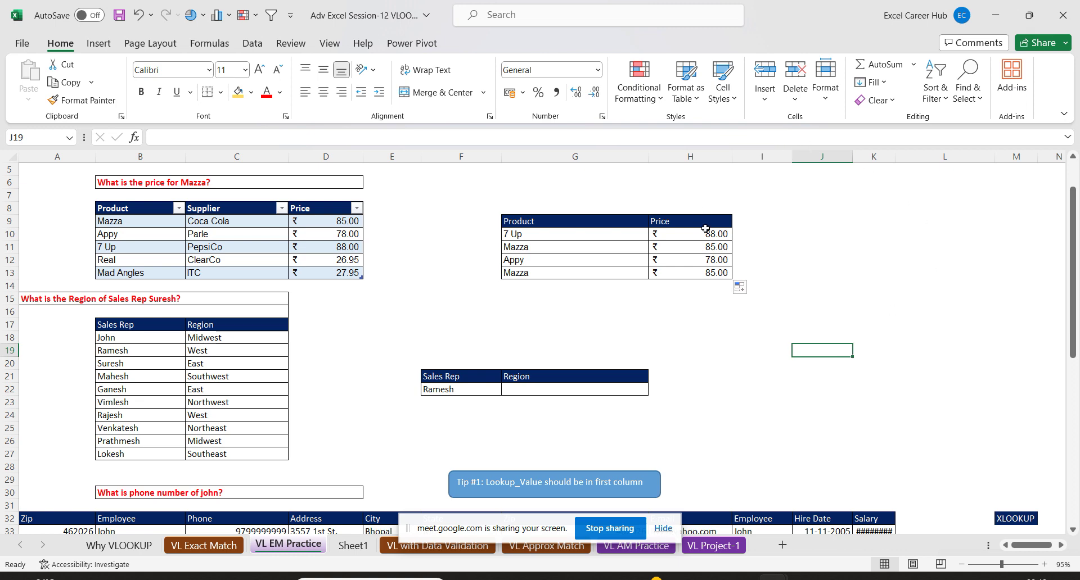
drag(704, 233, 704, 275)
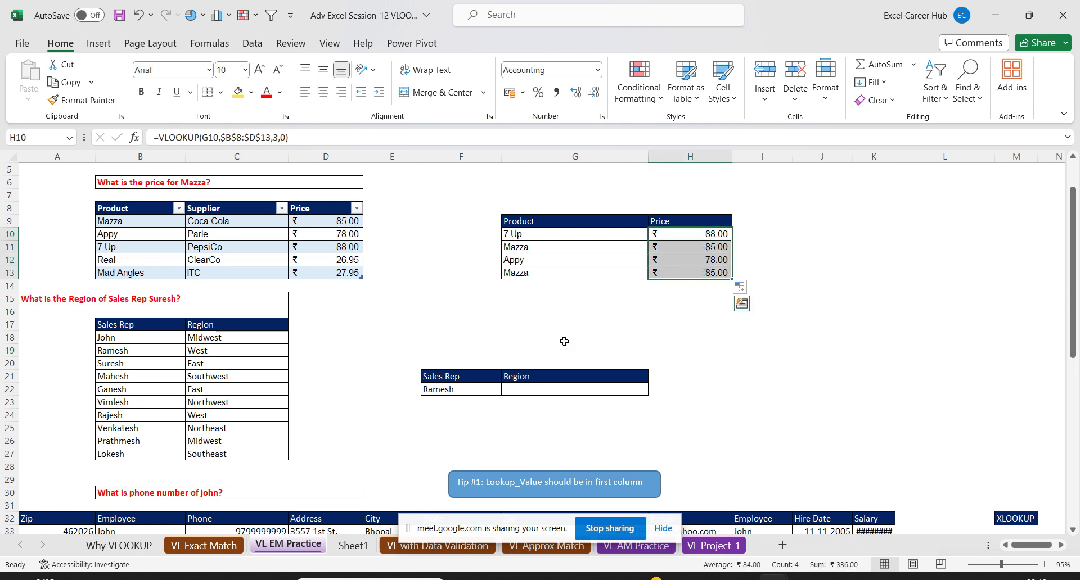
On the VL Exact Match sheet, clear the English marks in L6:L13.
click(200, 544)
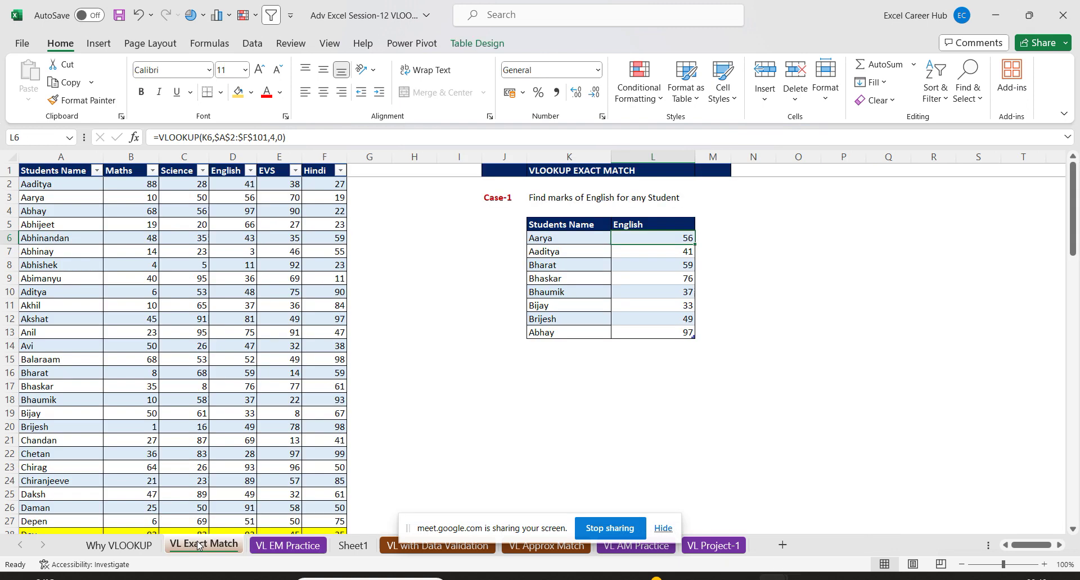
drag(669, 239, 665, 335)
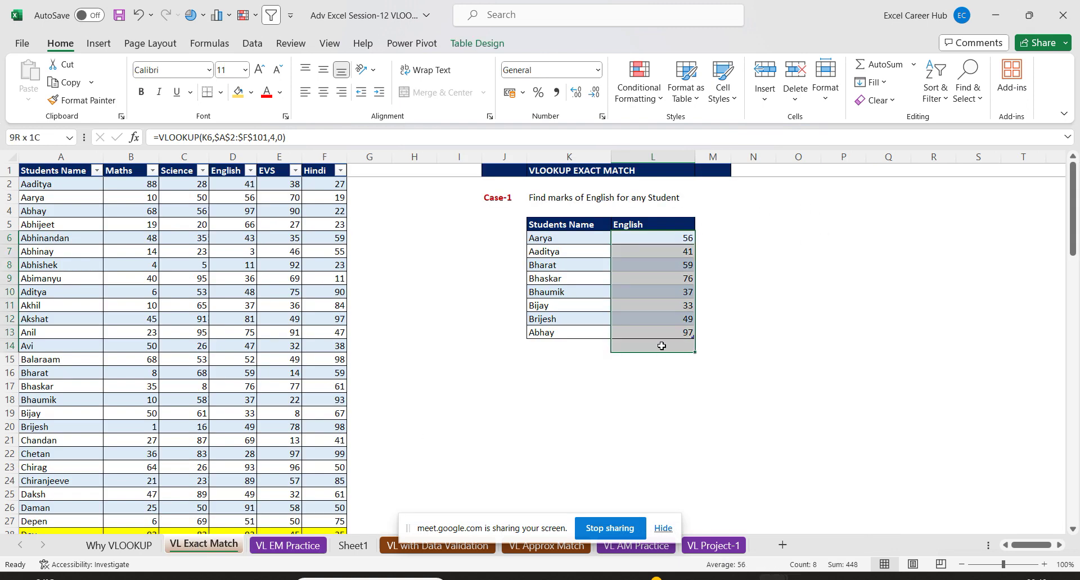
key(Delete)
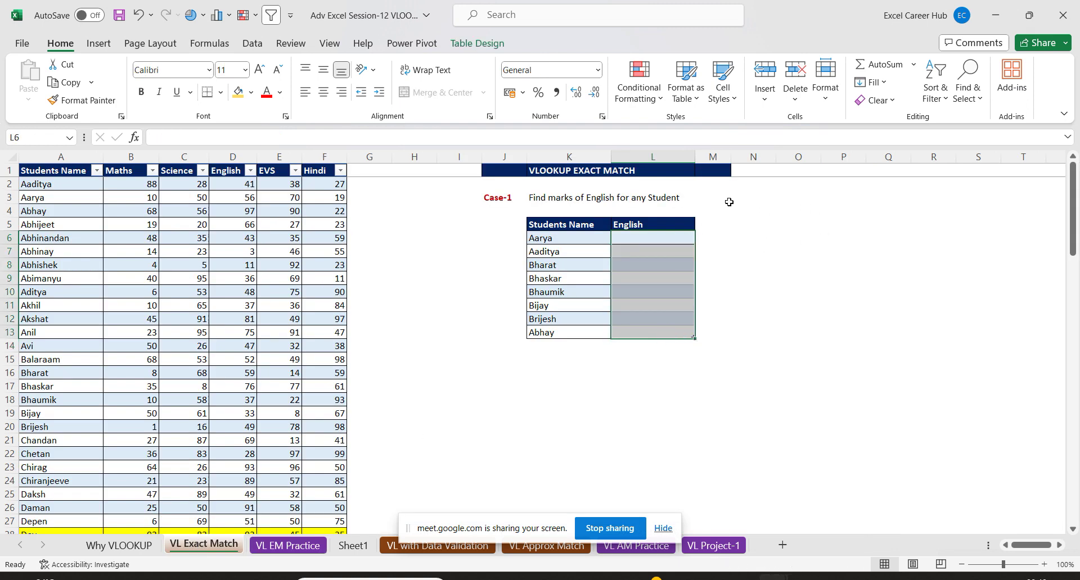
Enter =VLOOKUP(K6,$A$2:$F$101,4,0) in L6, refilling English marks 56, 41, 59, 76 and more.
click(642, 242)
text(=)
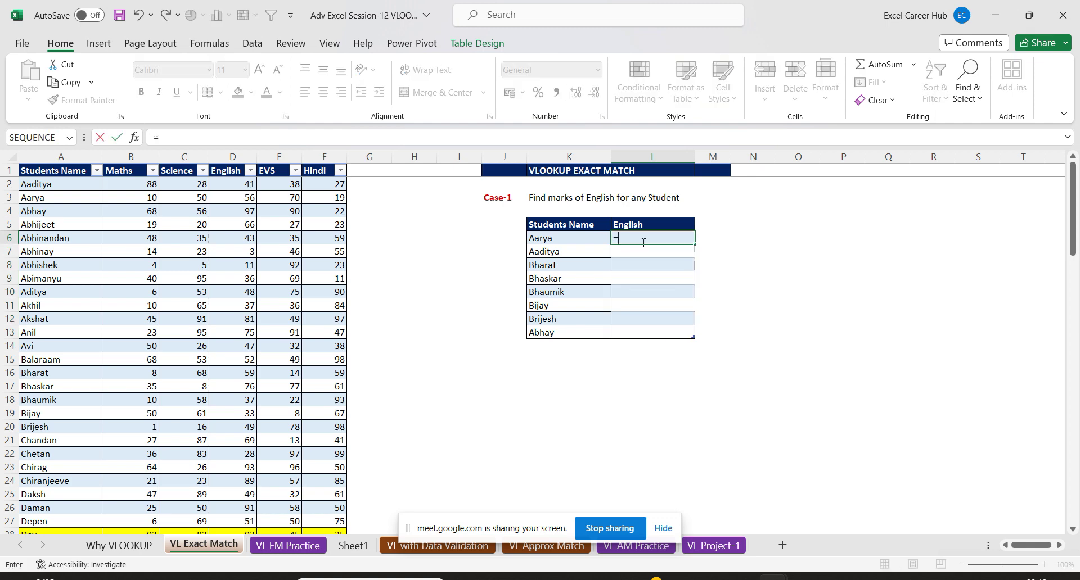
text(vl)
key(Tab)
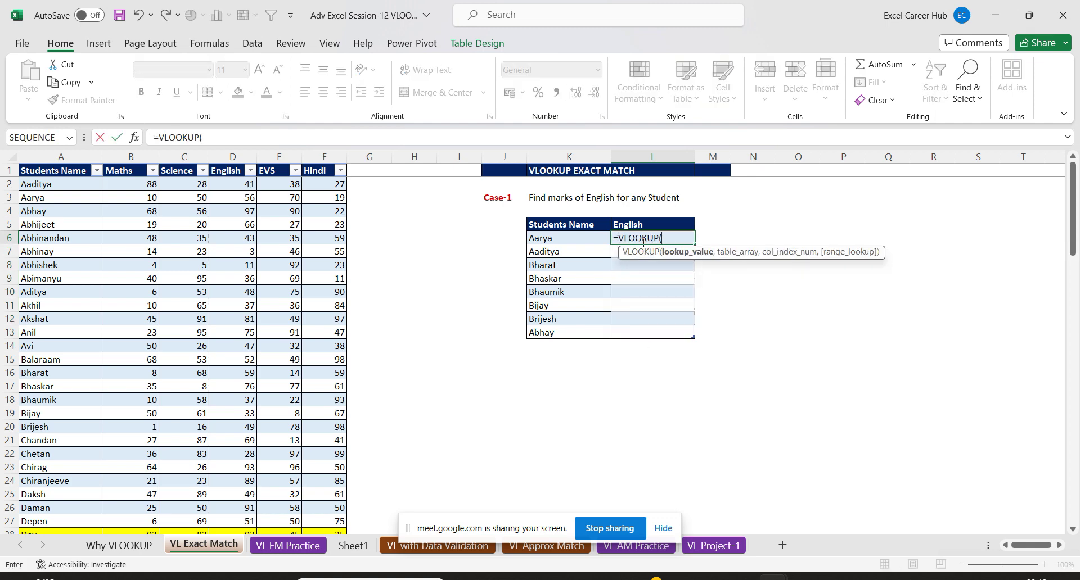
click(569, 238)
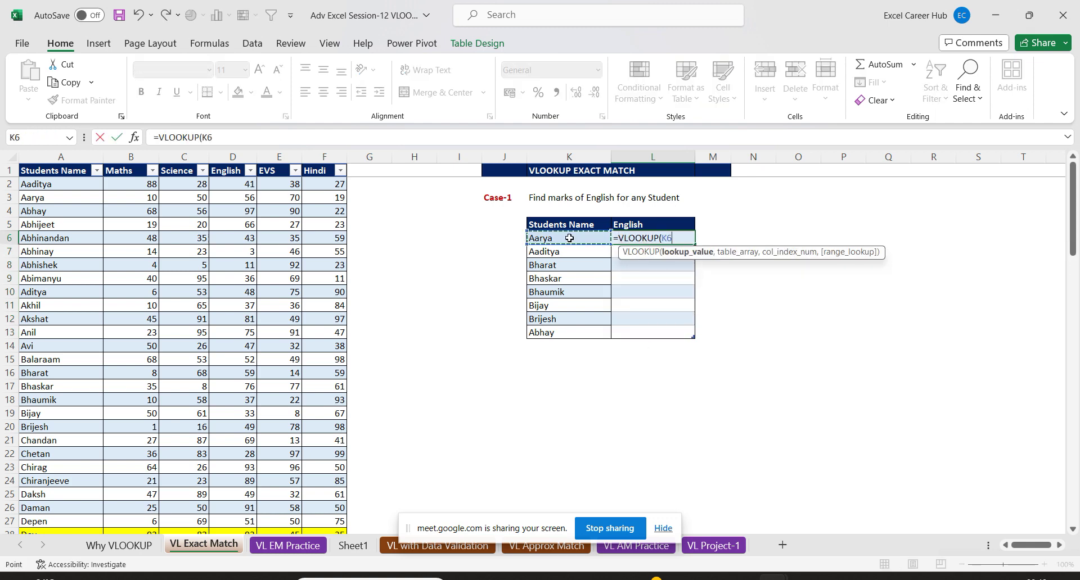
text(,)
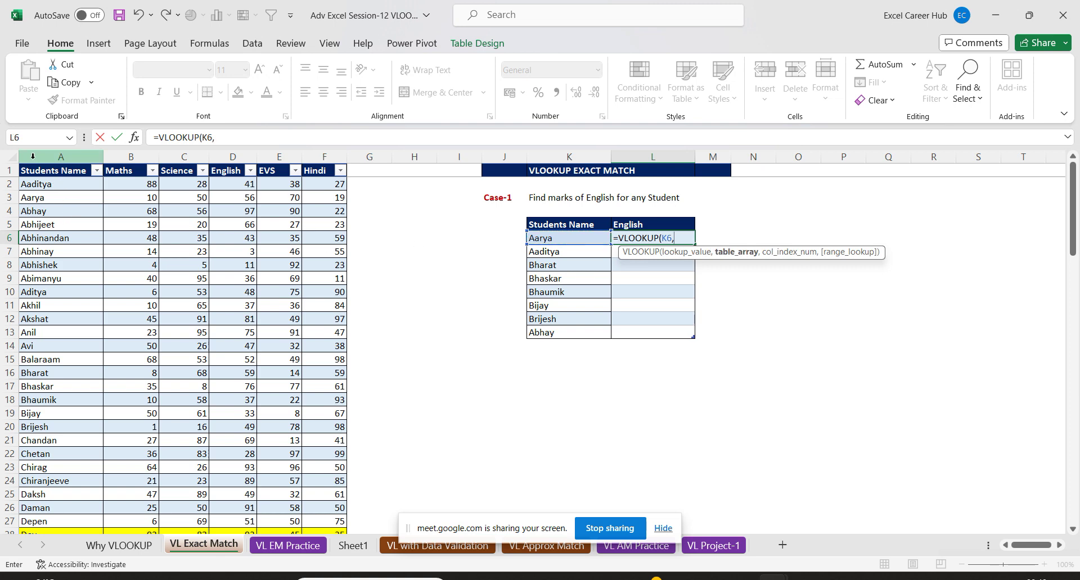
click(19, 160)
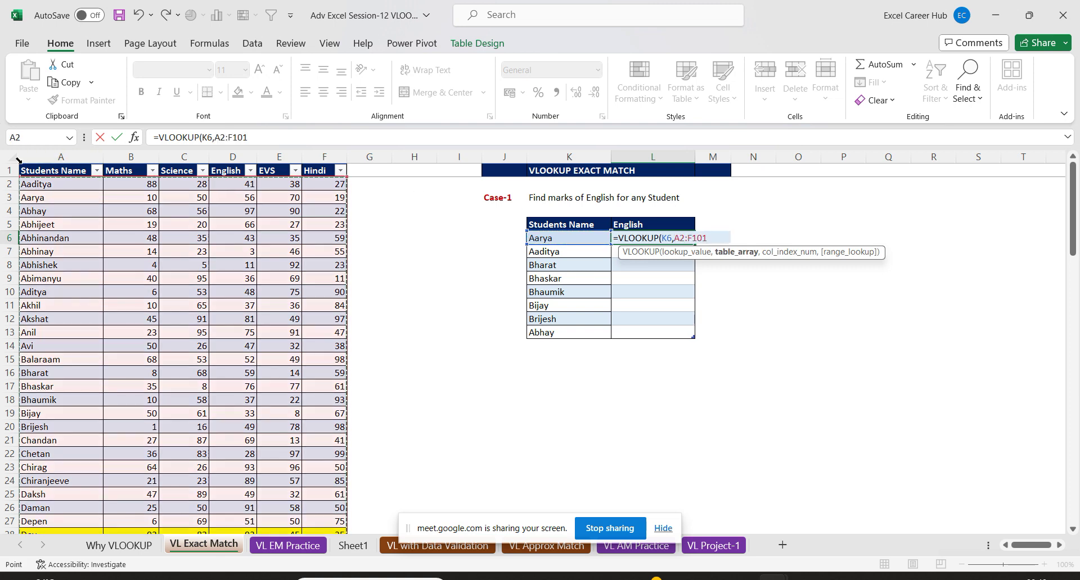
key(F4)
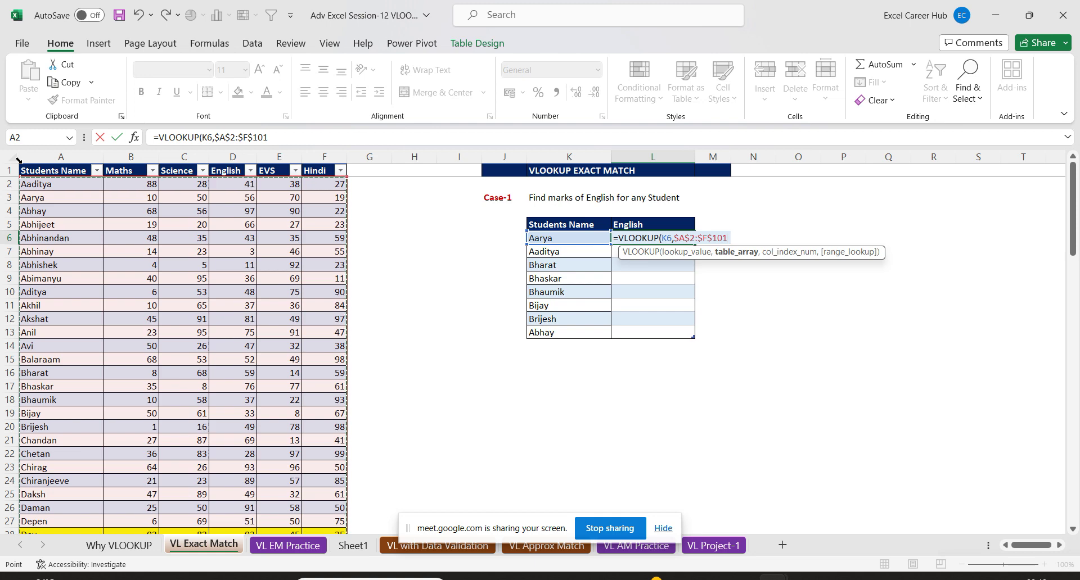
text(,)
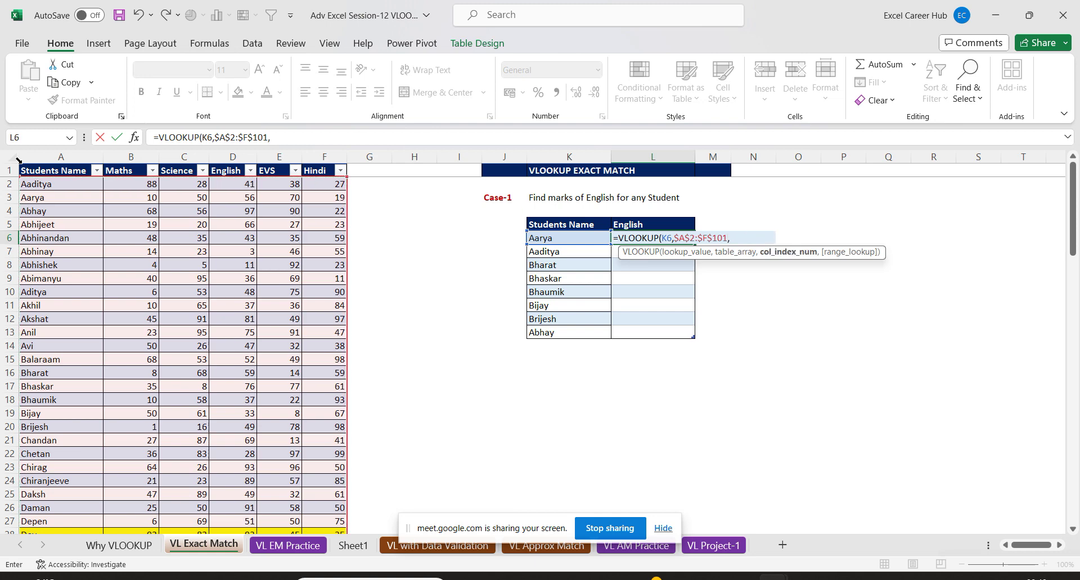
text(4,)
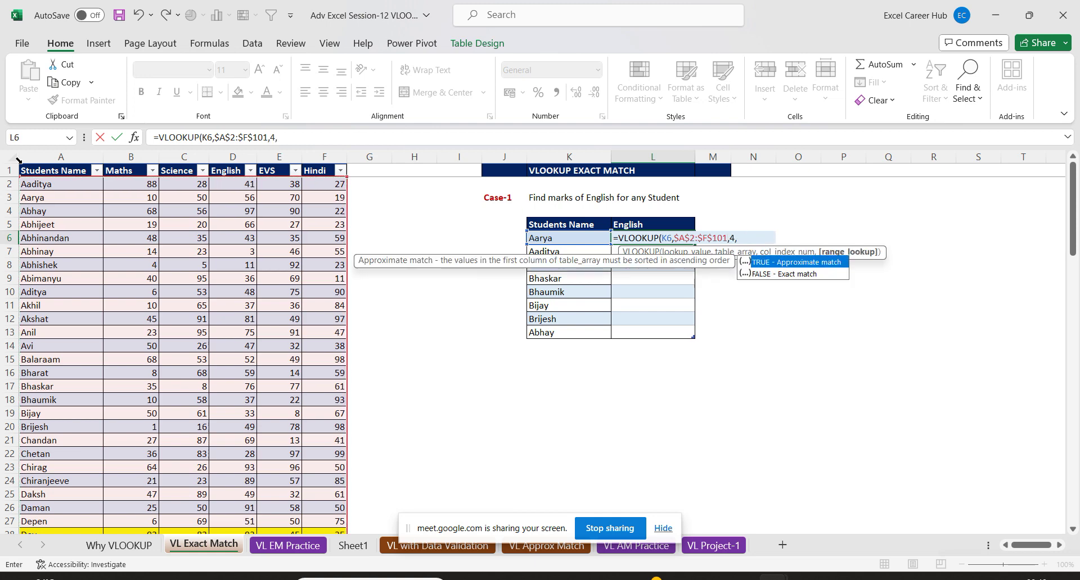
text(0)
text())
key(Return)
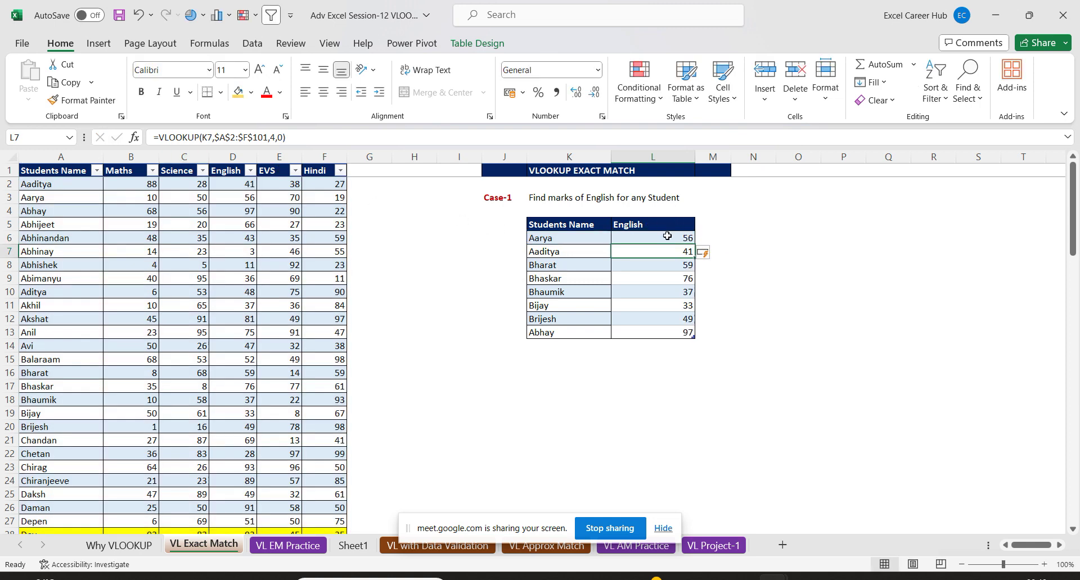
click(666, 236)
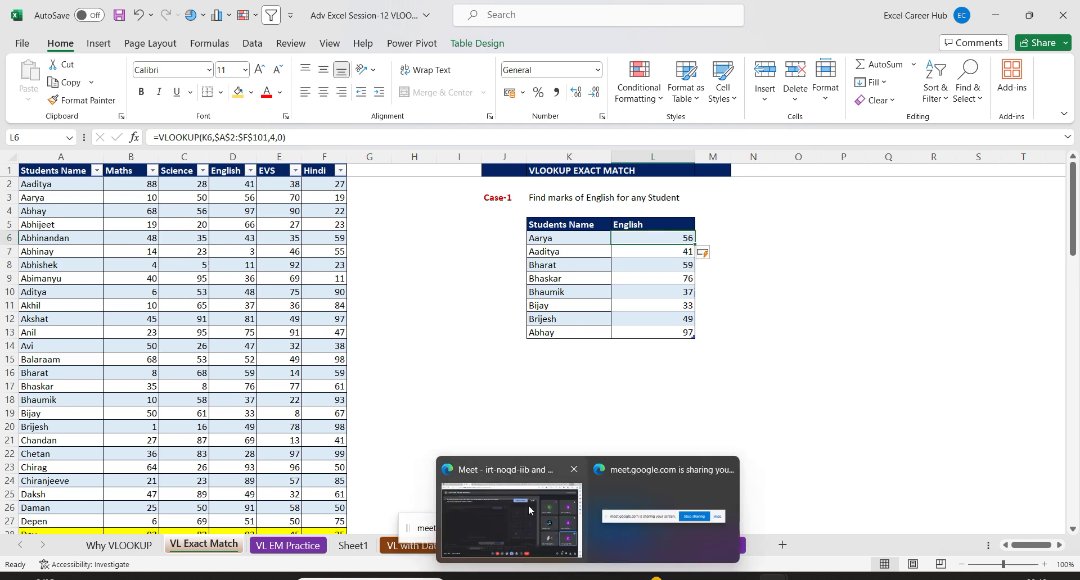
Admit the waiting participant in Google Meet, then minimize the call to return to Excel.
click(528, 505)
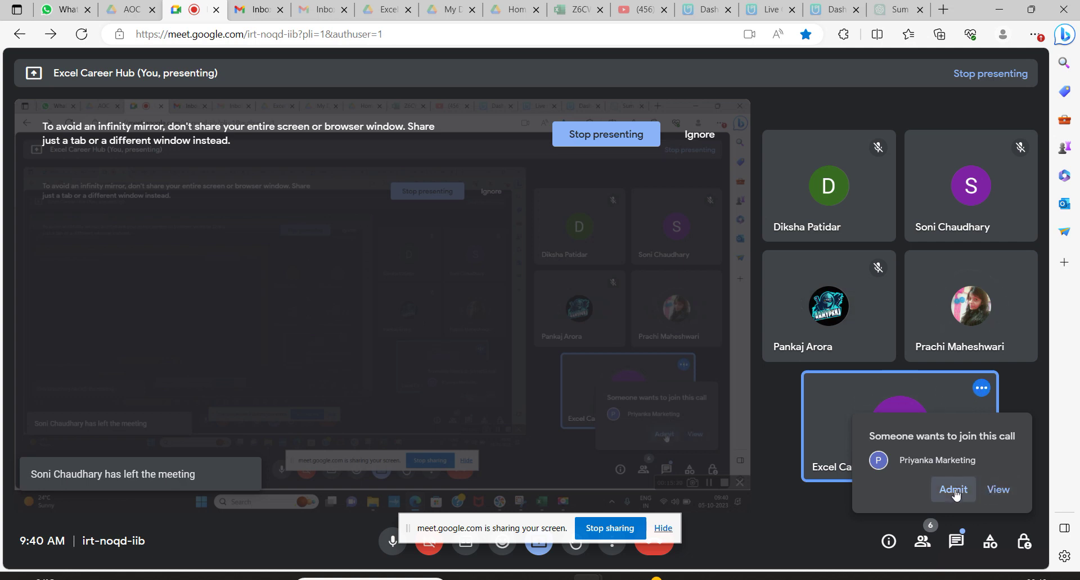
click(954, 493)
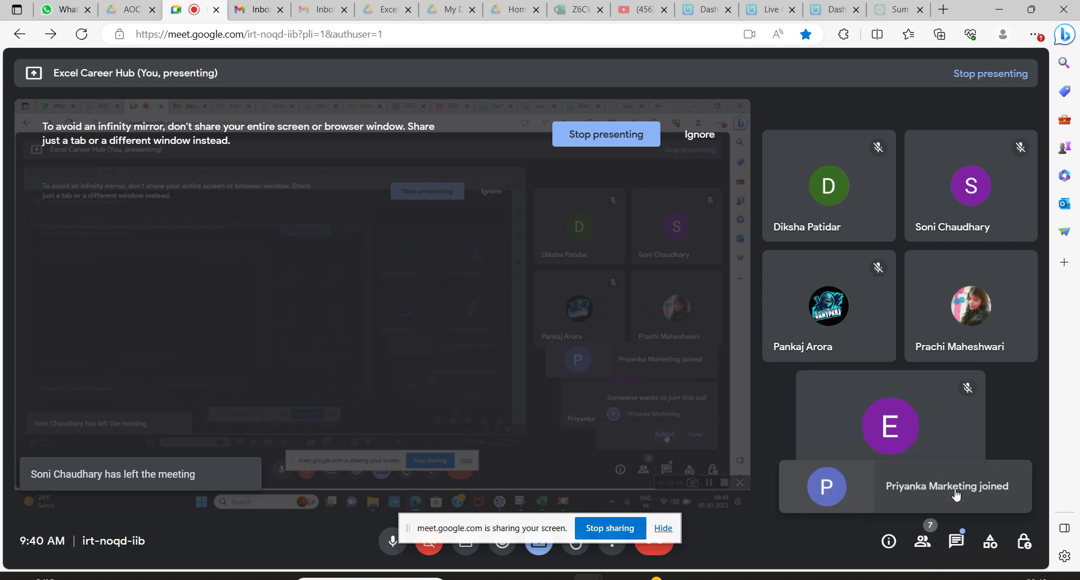
click(999, 9)
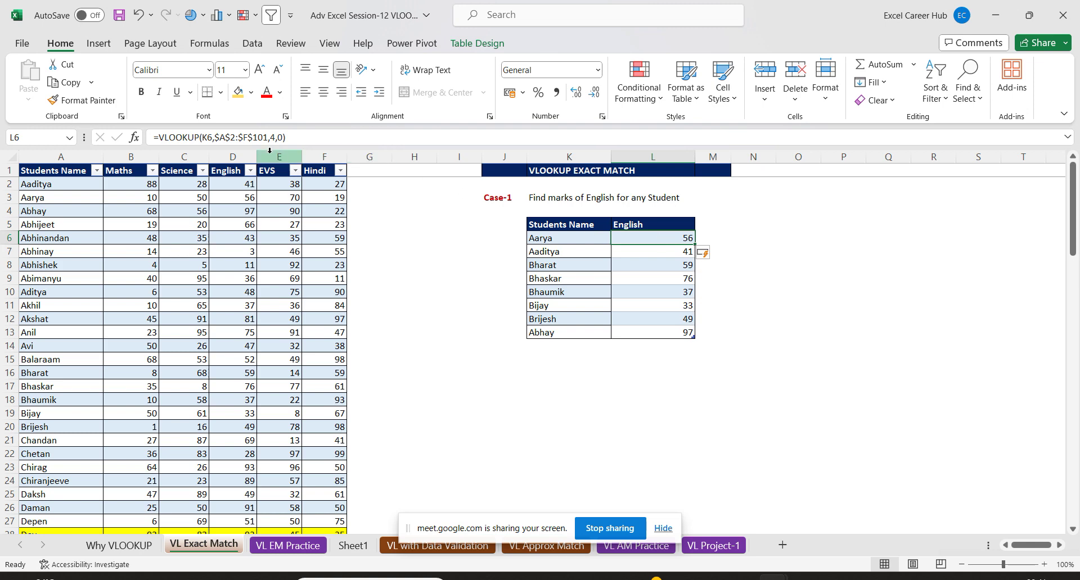
Make L6's English lookup range relative (A2:F101) and fill it down the column.
click(253, 137)
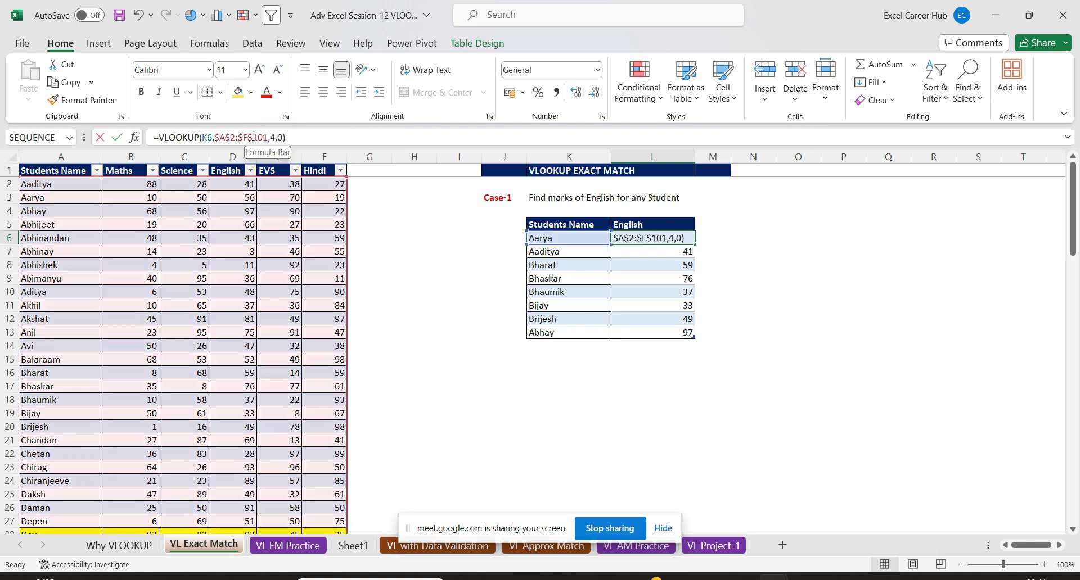
drag(252, 137, 220, 137)
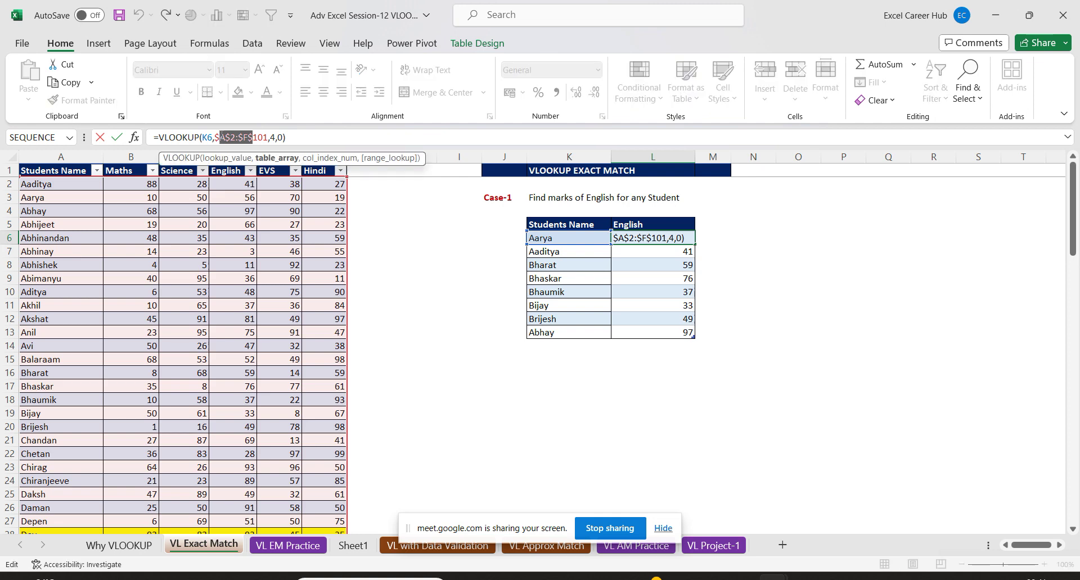
click(224, 137)
key(BackSpace)
drag(230, 137, 215, 137)
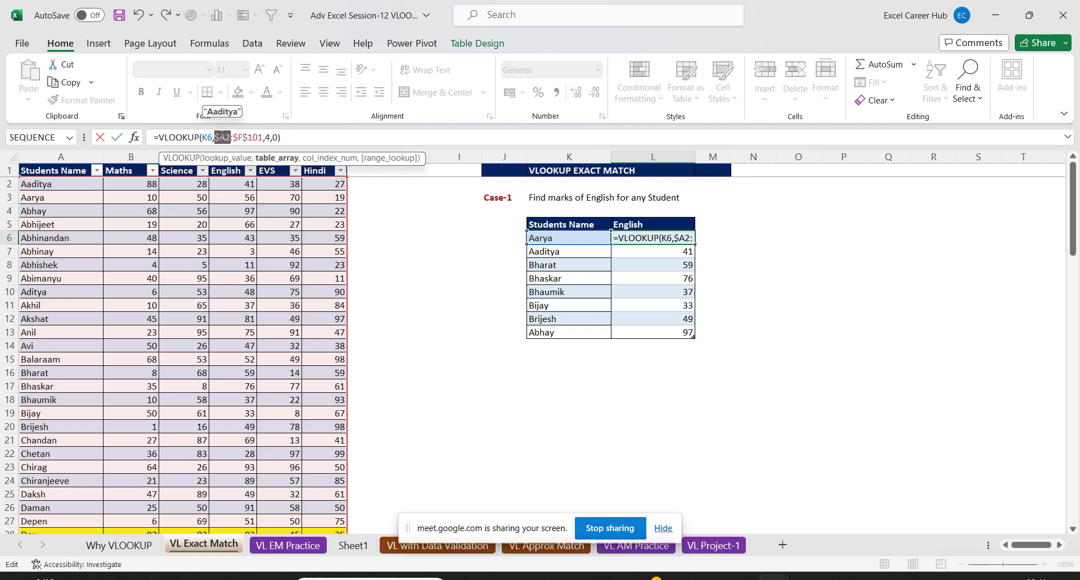
key(F4)
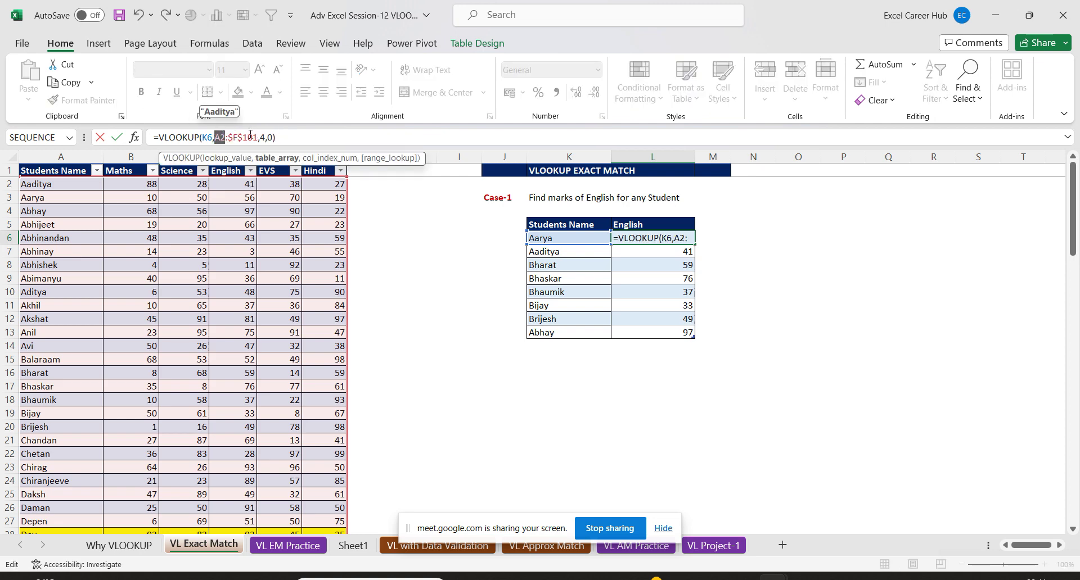
click(243, 137)
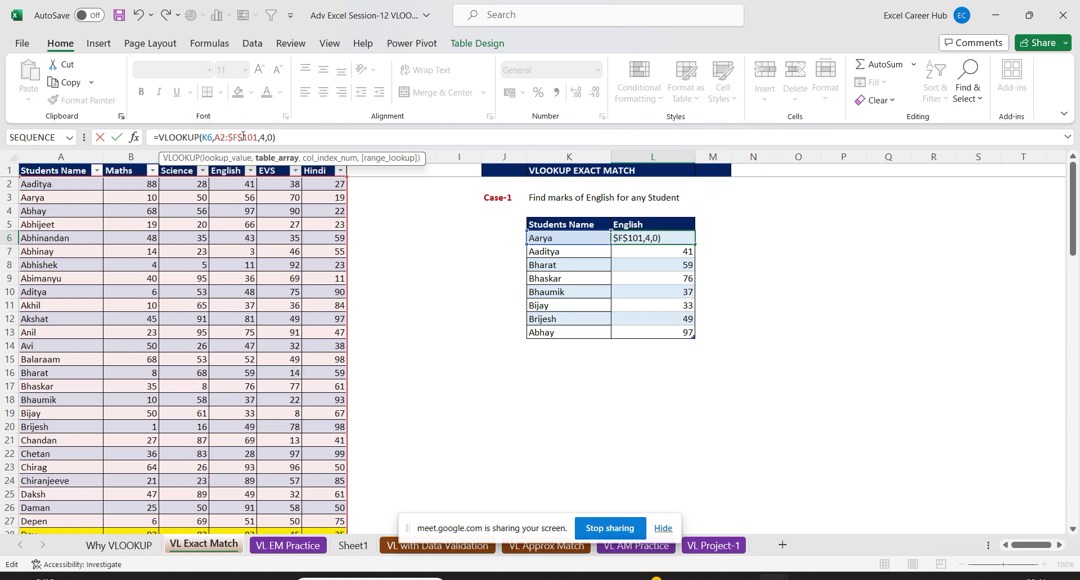
double_click(243, 137)
key(F4)
key(F4)
key(F4)
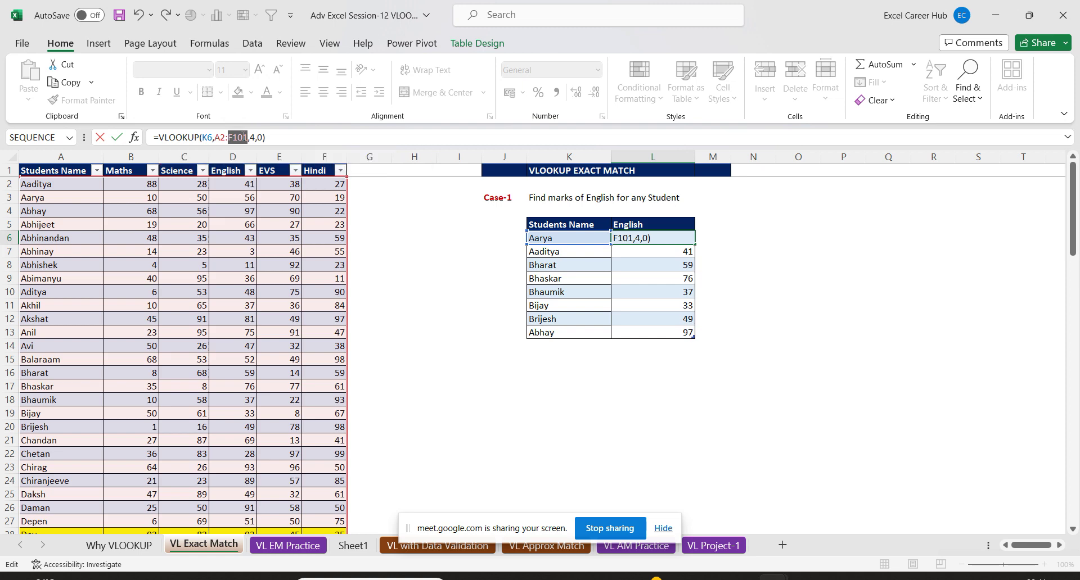
key(Return)
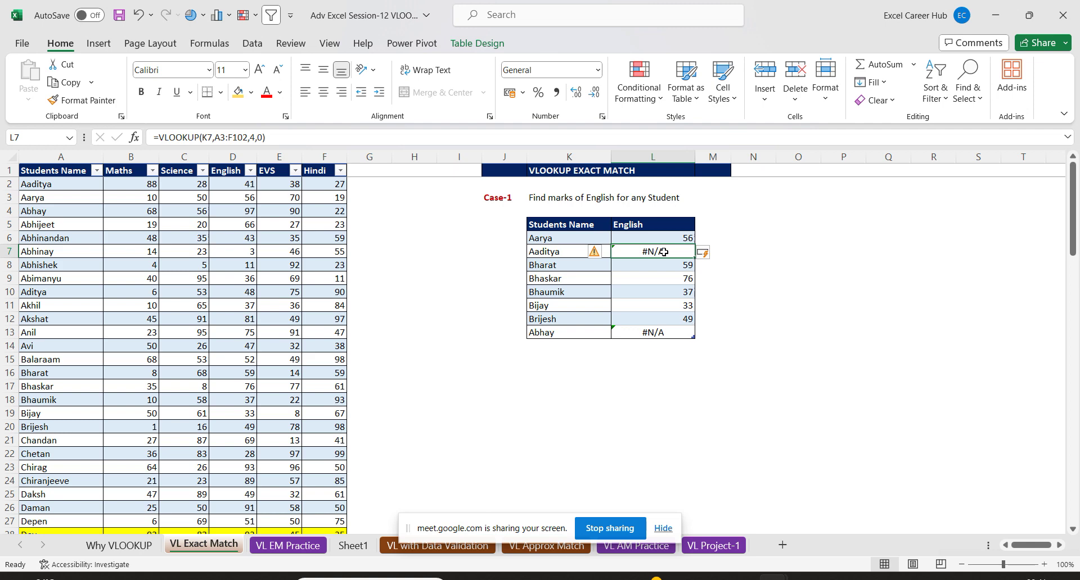
double_click(663, 251)
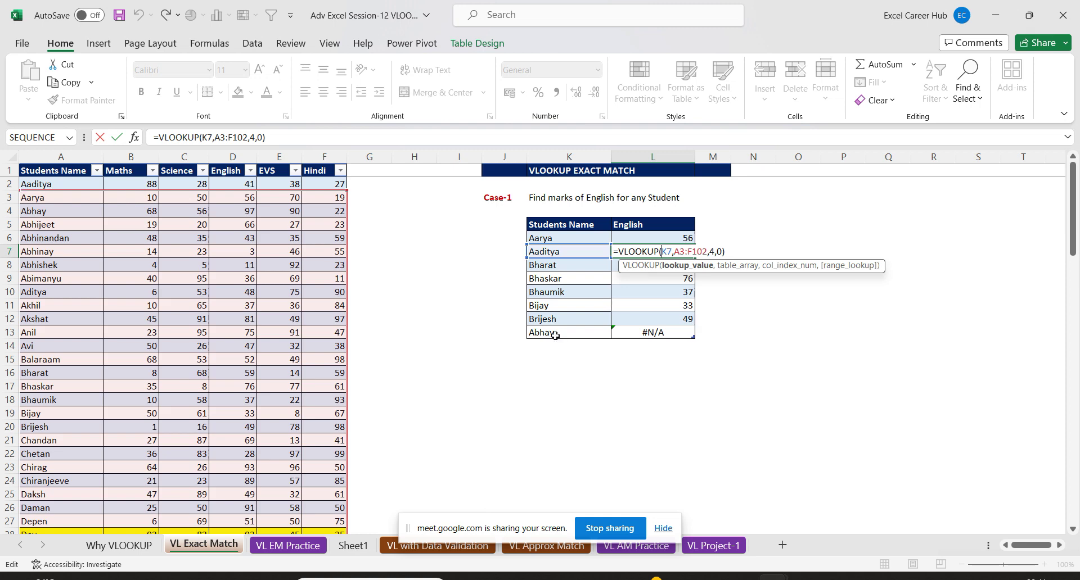
key(Return)
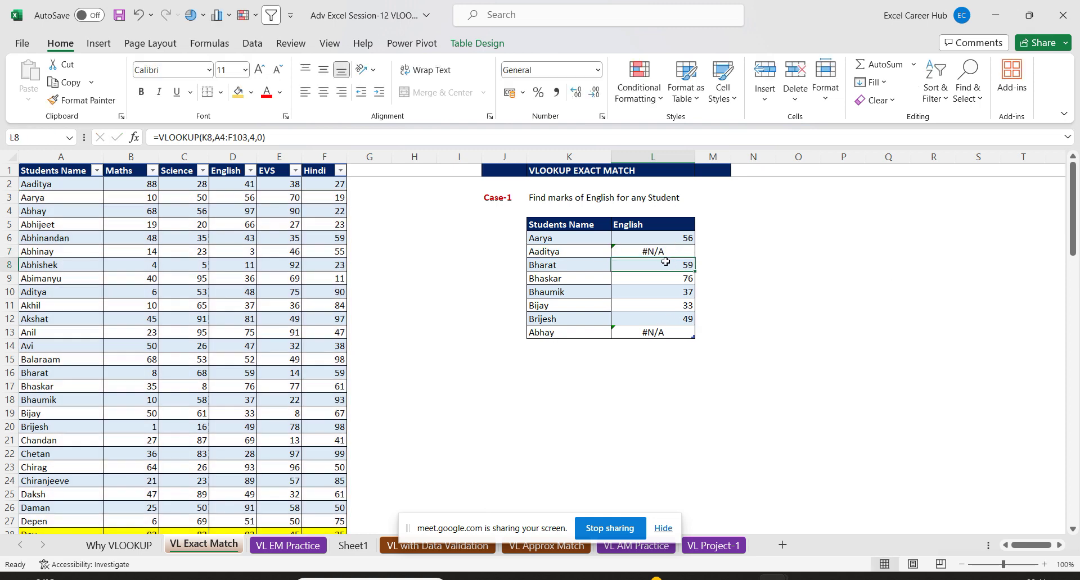
double_click(662, 266)
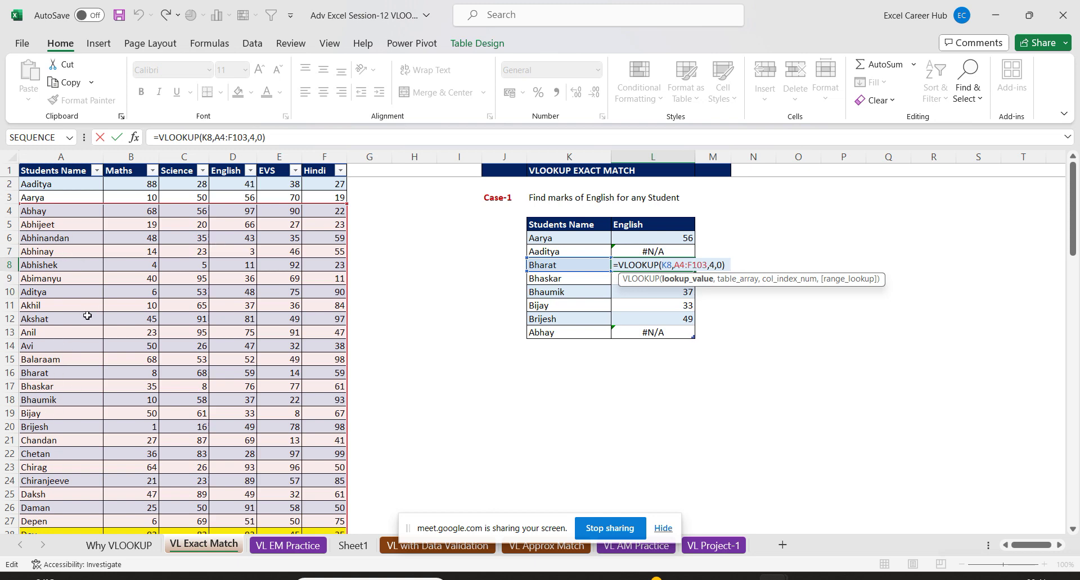
key(Return)
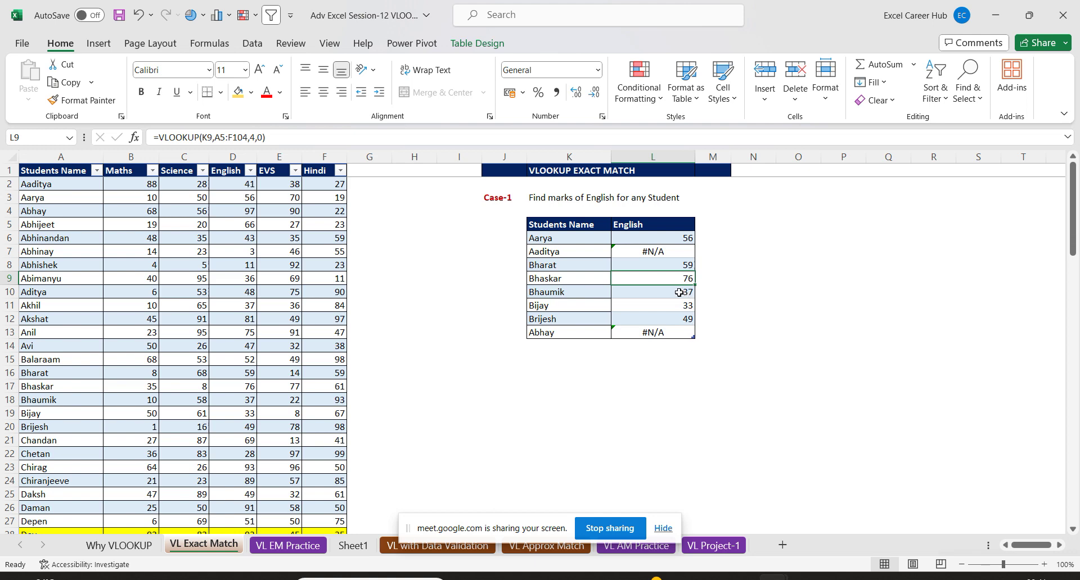
double_click(678, 292)
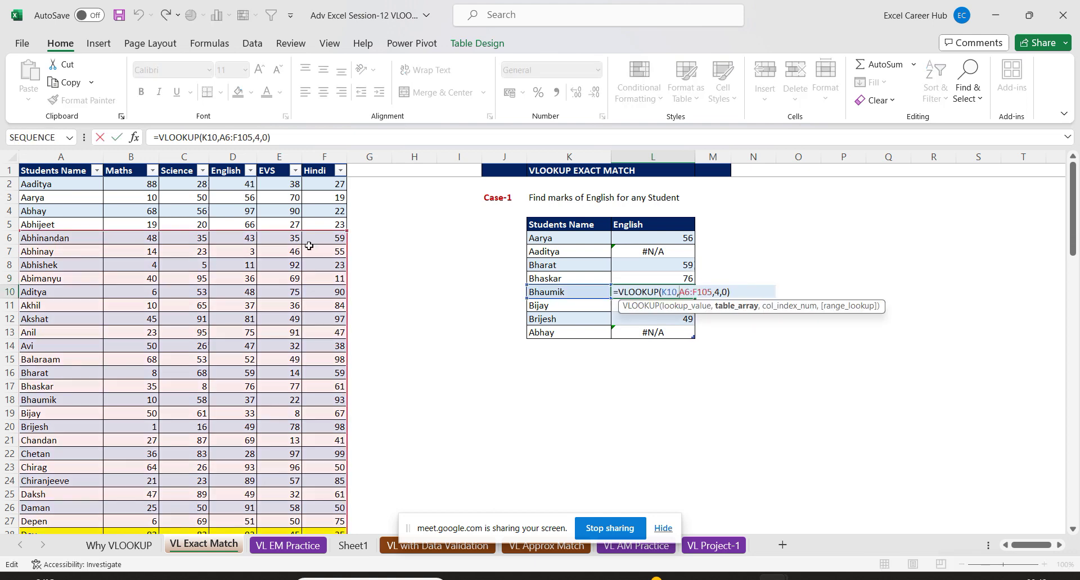
key(Return)
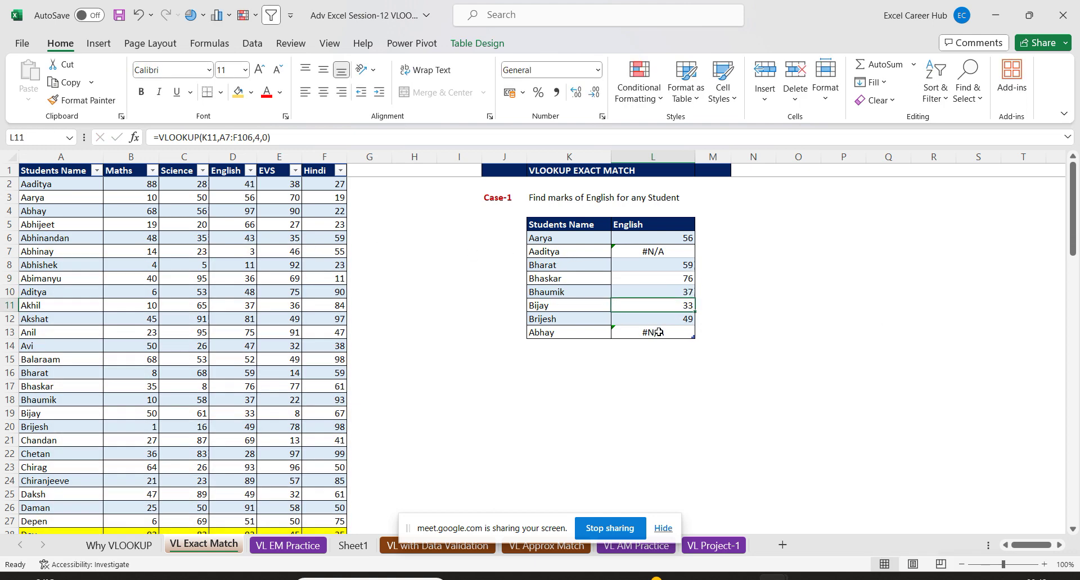
click(658, 332)
double_click(658, 333)
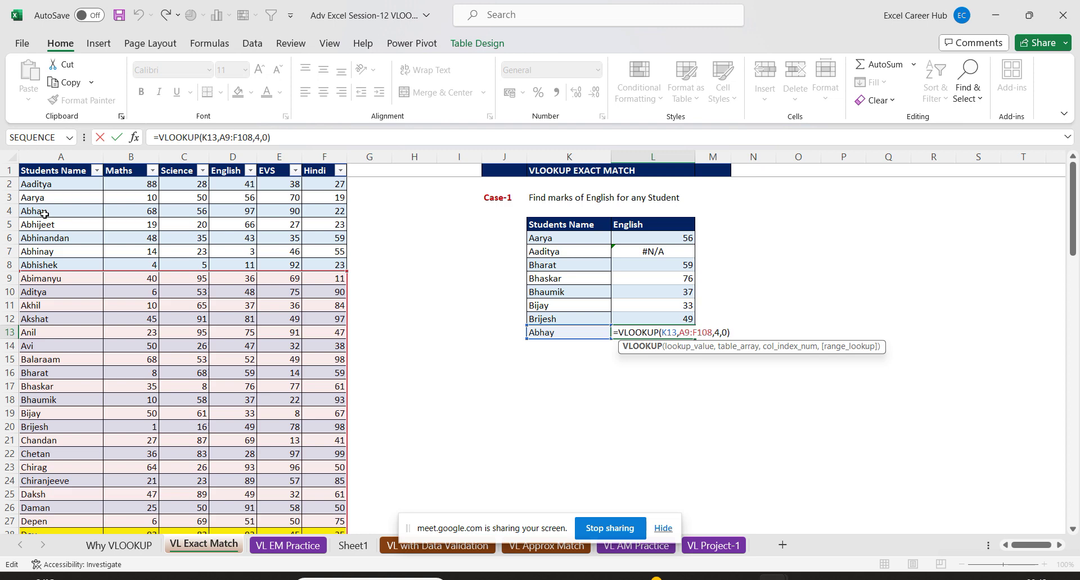
key(Return)
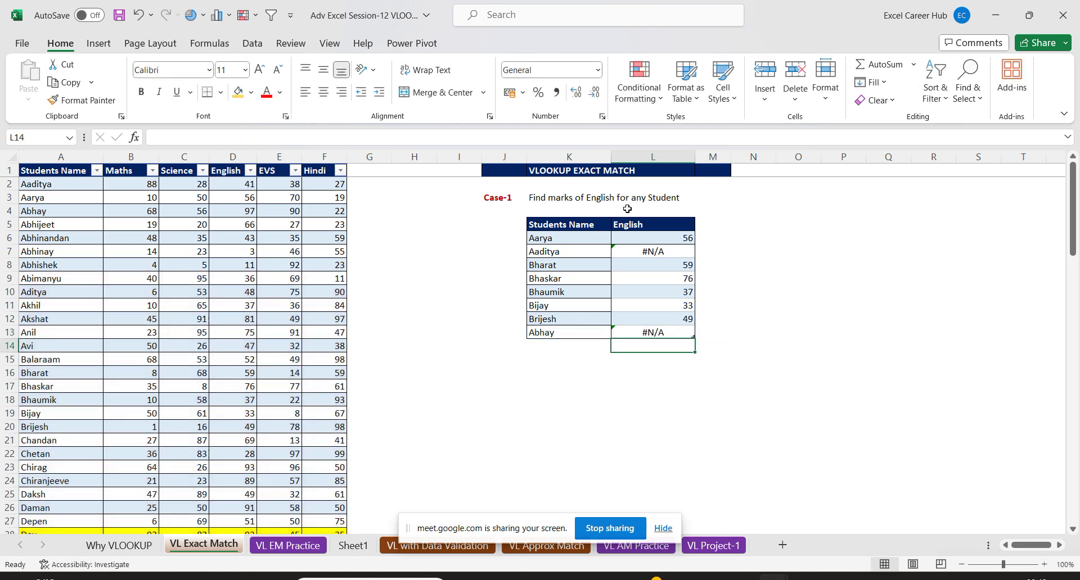
click(666, 238)
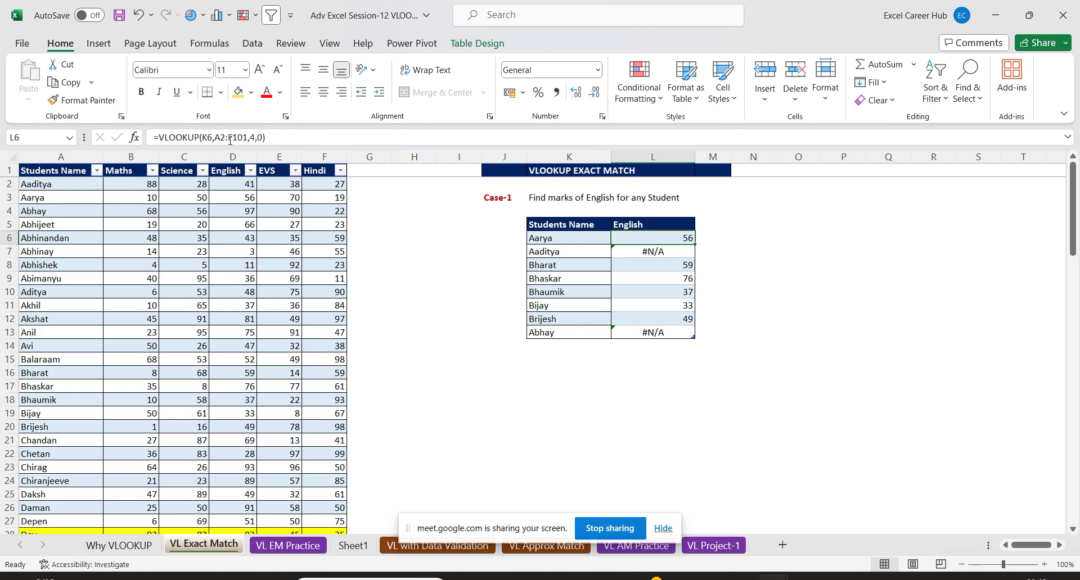
drag(220, 138, 243, 138)
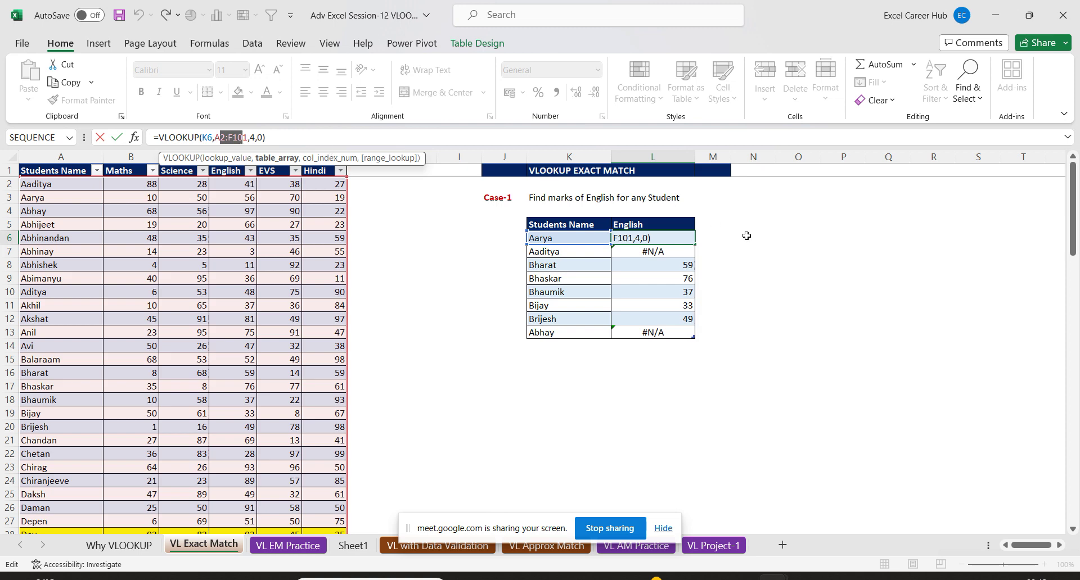
key(Return)
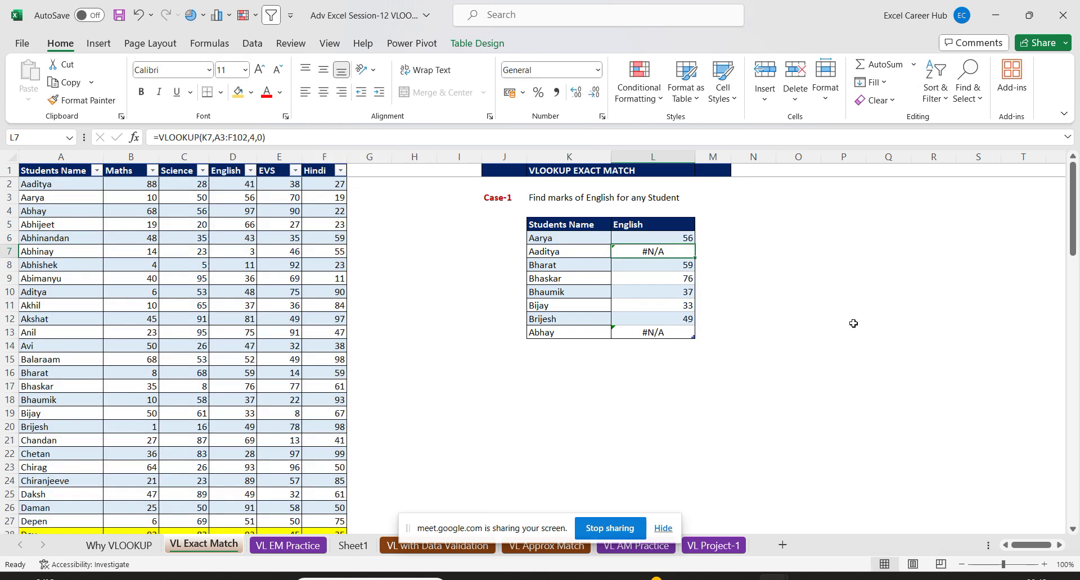
click(660, 235)
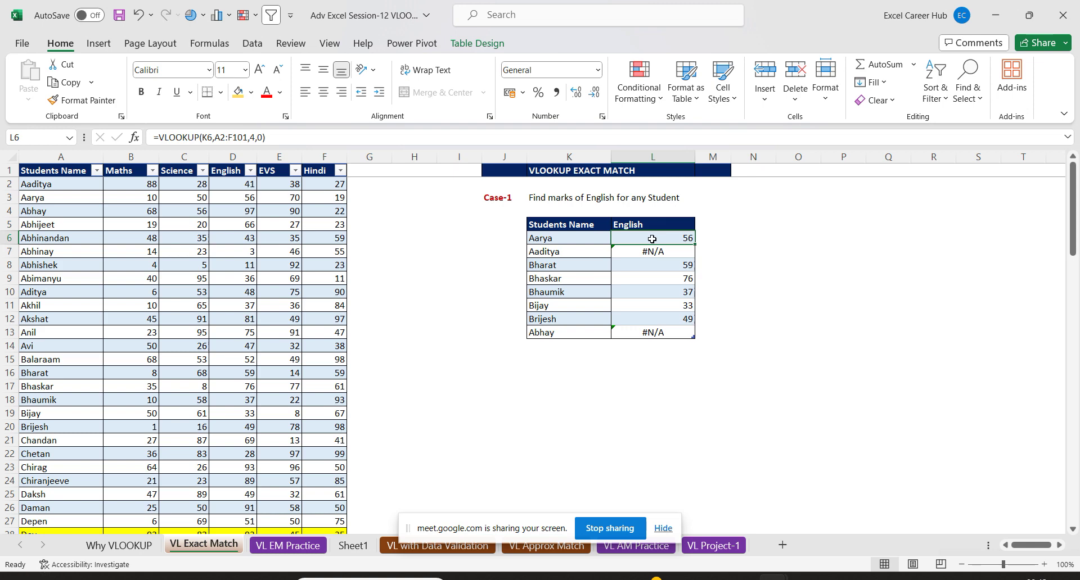
double_click(219, 137)
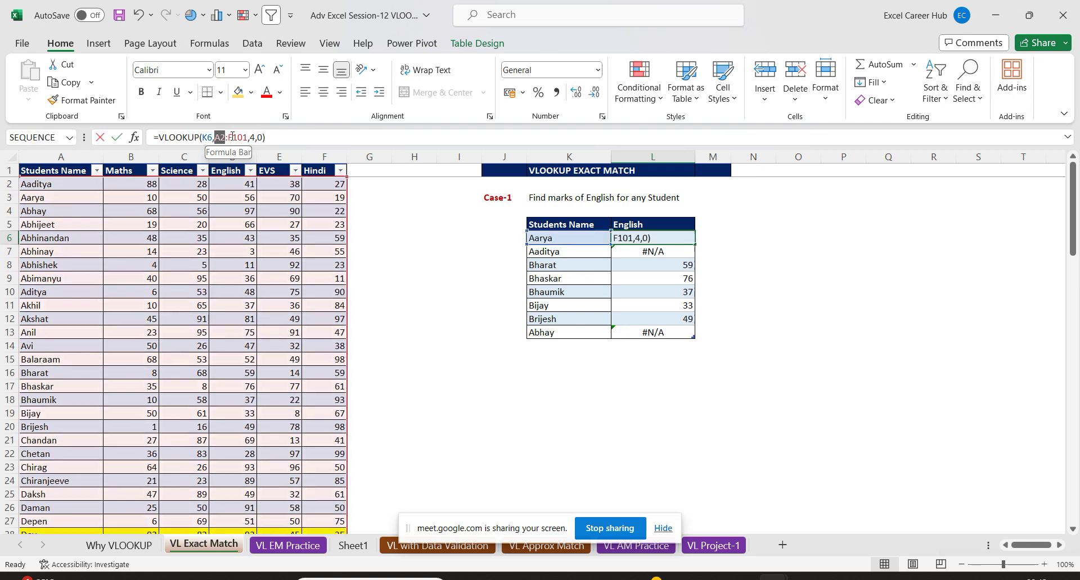
drag(231, 137, 250, 137)
key(Return)
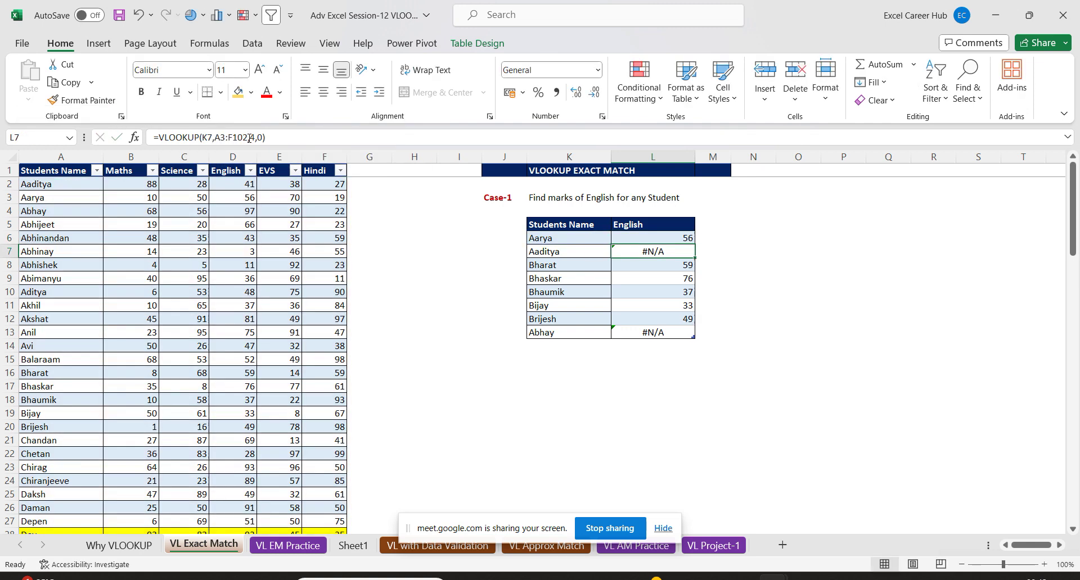
Select the marks table A1:F101 and review the range in Aarya's English formula.
click(41, 175)
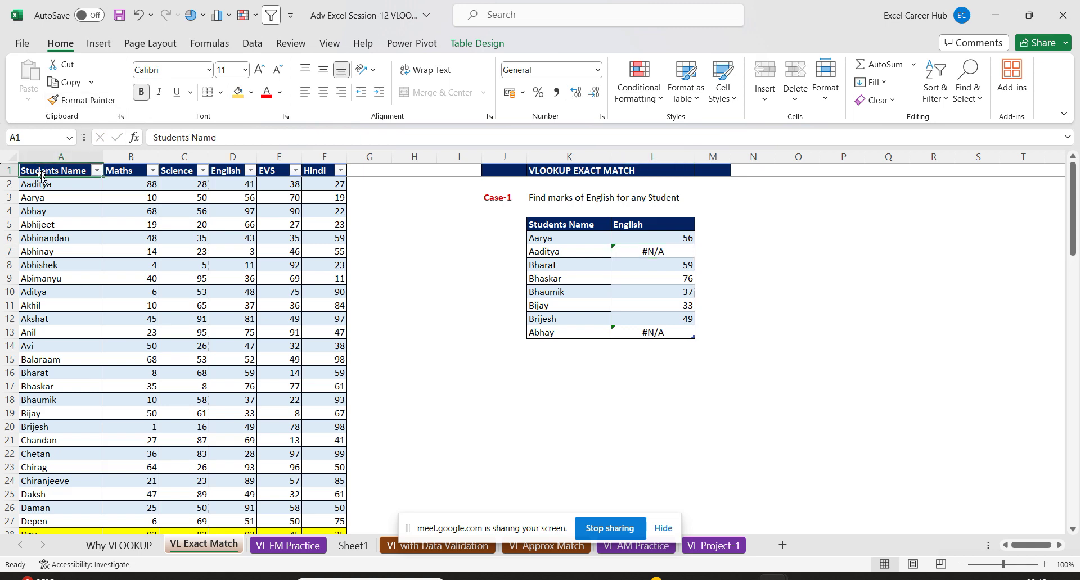
key(ctrl+shift+Right)
key(ctrl+shift+Down)
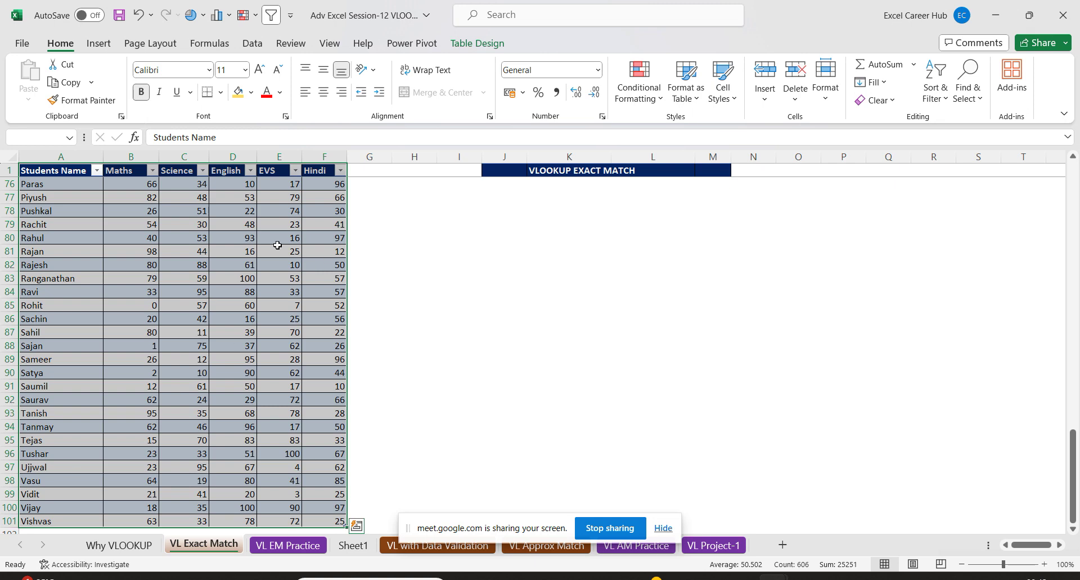
drag(1076, 478, 1076, 210)
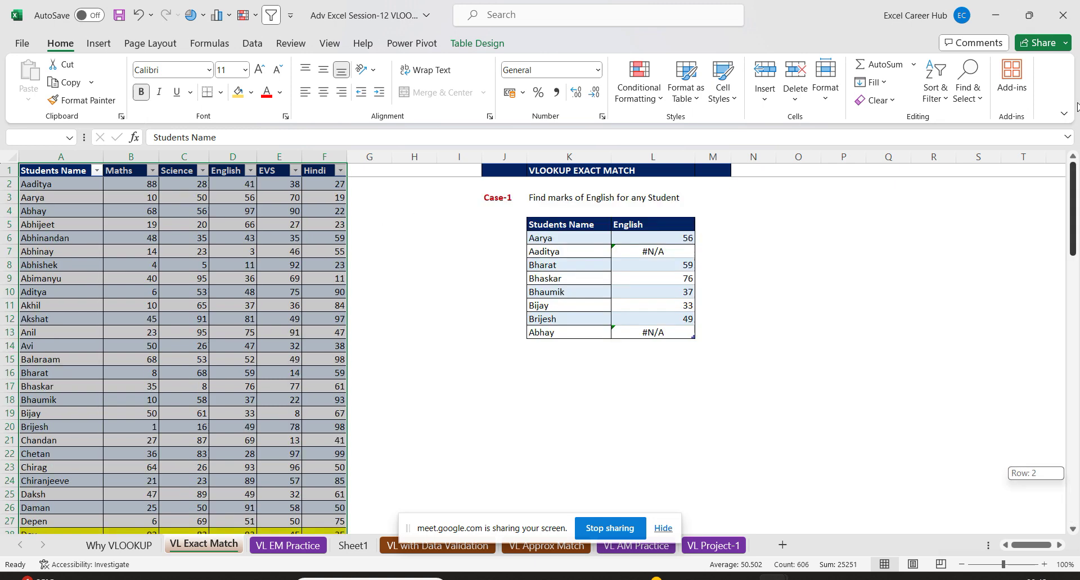
click(663, 237)
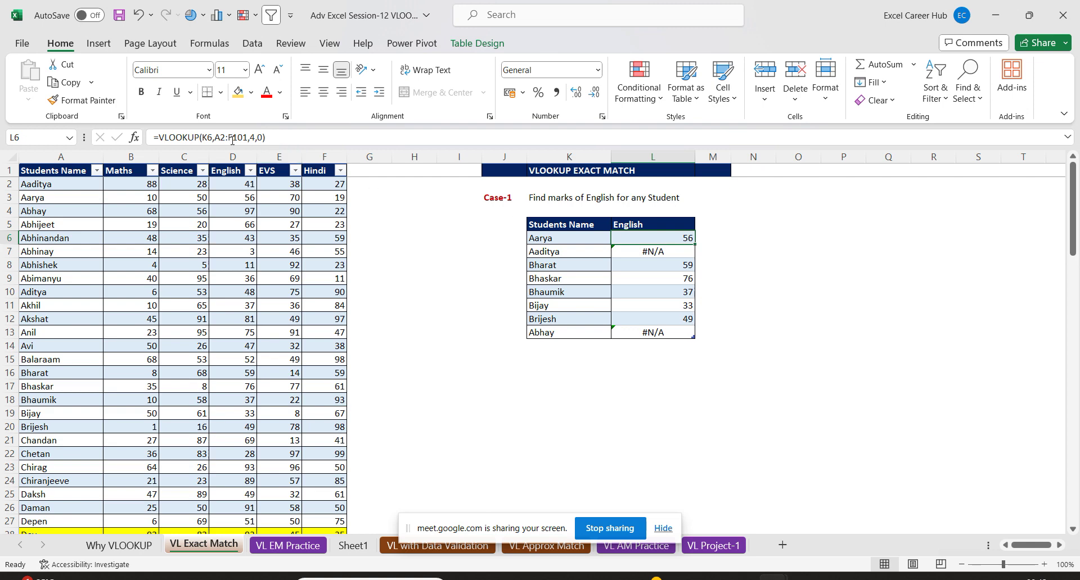
drag(220, 137, 244, 137)
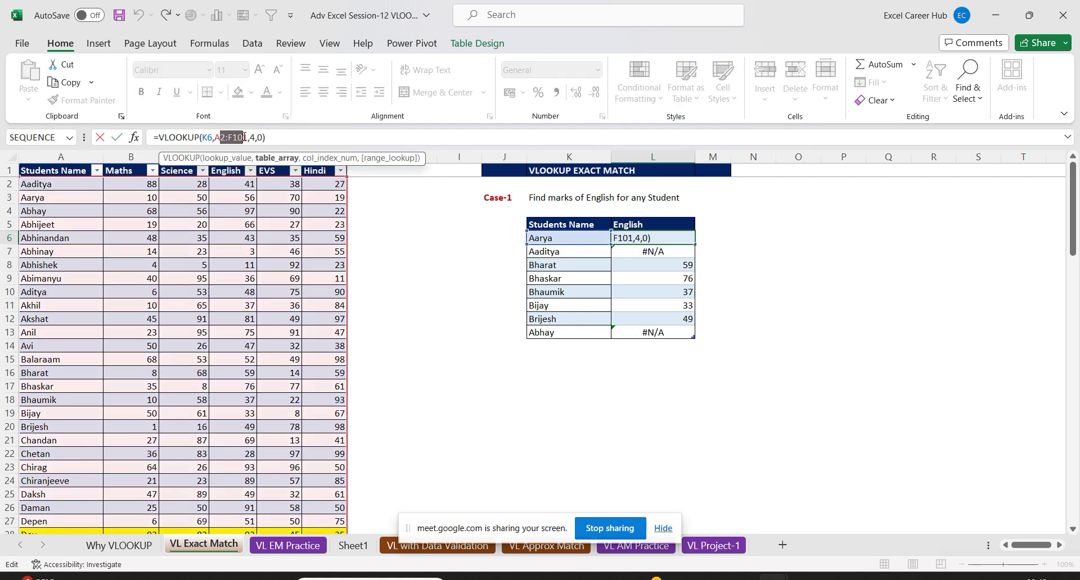
key(Return)
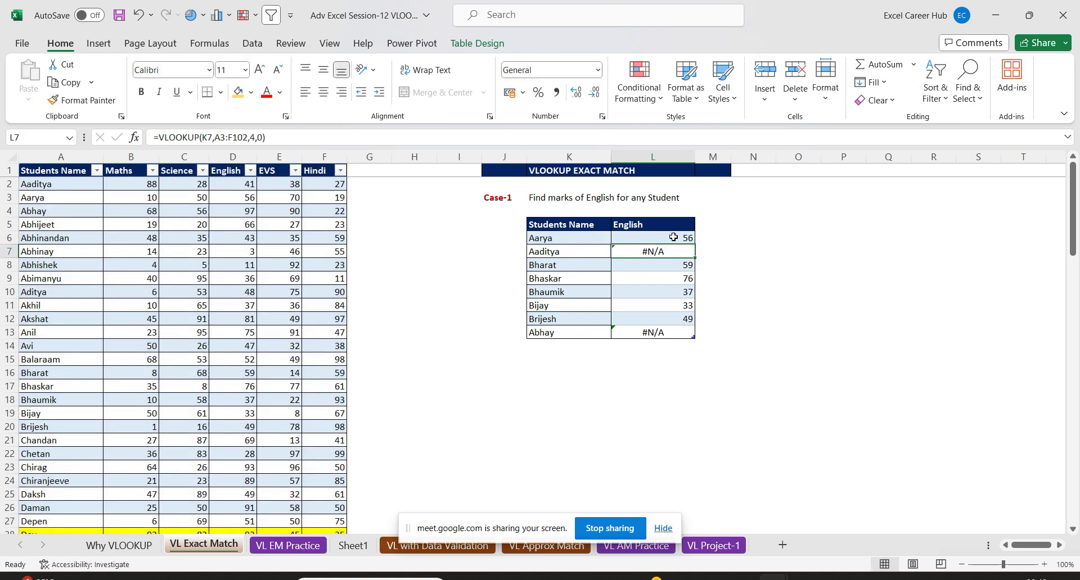
Refill the English lookup down to Abhay's row and shift Abhay's range one row lower.
click(673, 237)
double_click(695, 245)
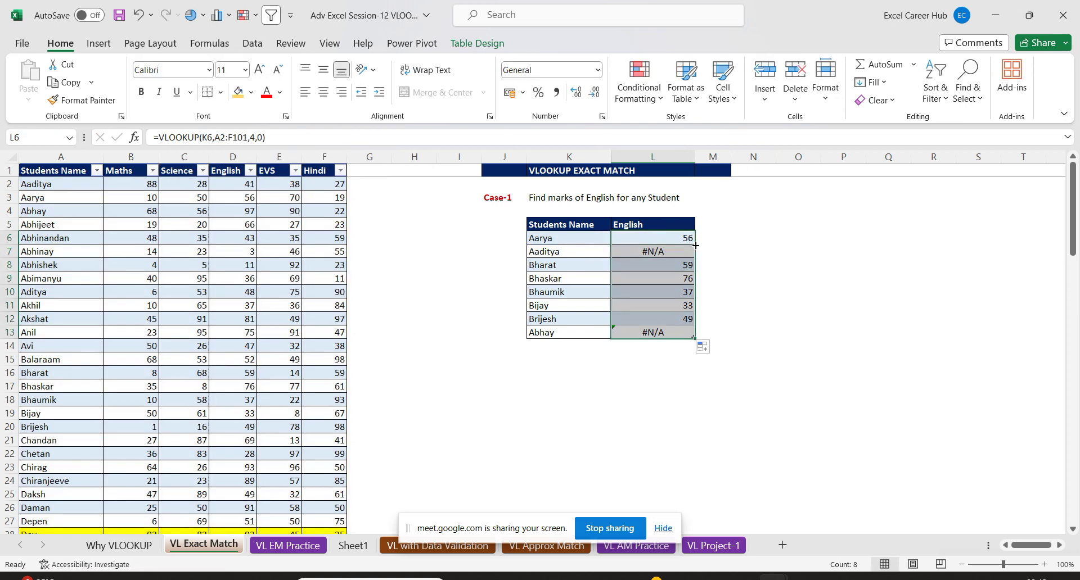
click(666, 333)
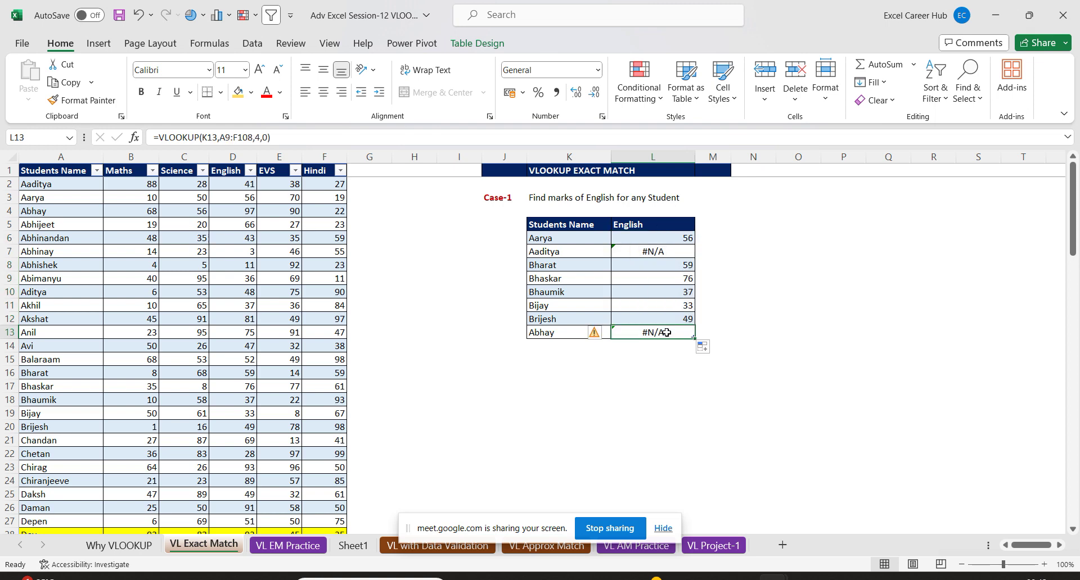
double_click(666, 332)
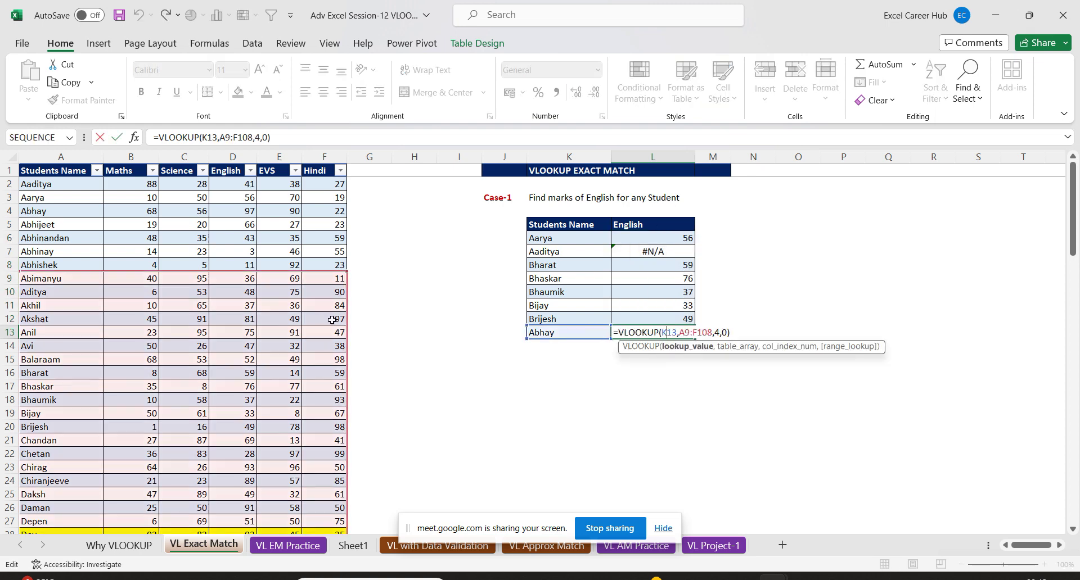
mouse_move(349, 321)
mouse_down()
mouse_move(308, 338)
mouse_move(308, 311)
mouse_move(306, 323)
mouse_up()
key(Return)
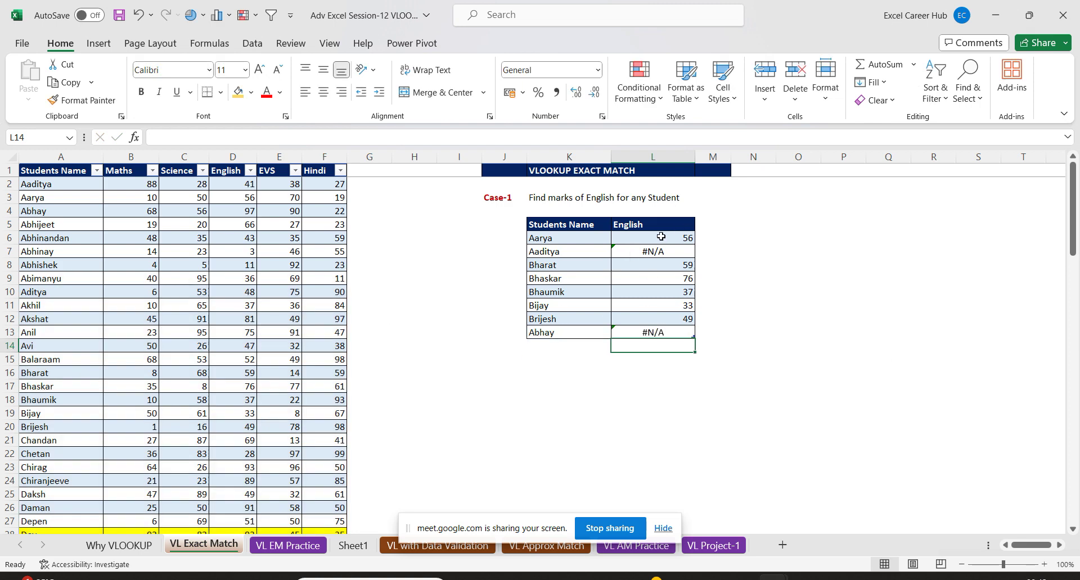
double_click(661, 237)
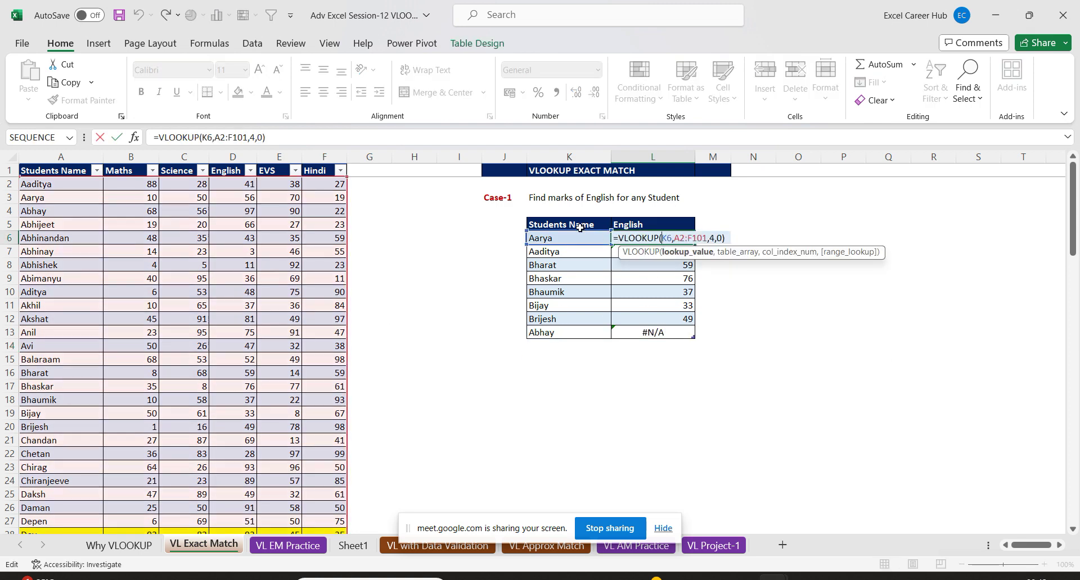
mouse_move(560, 246)
mouse_down()
mouse_move(451, 252)
mouse_move(424, 266)
mouse_move(565, 246)
mouse_up()
key(Return)
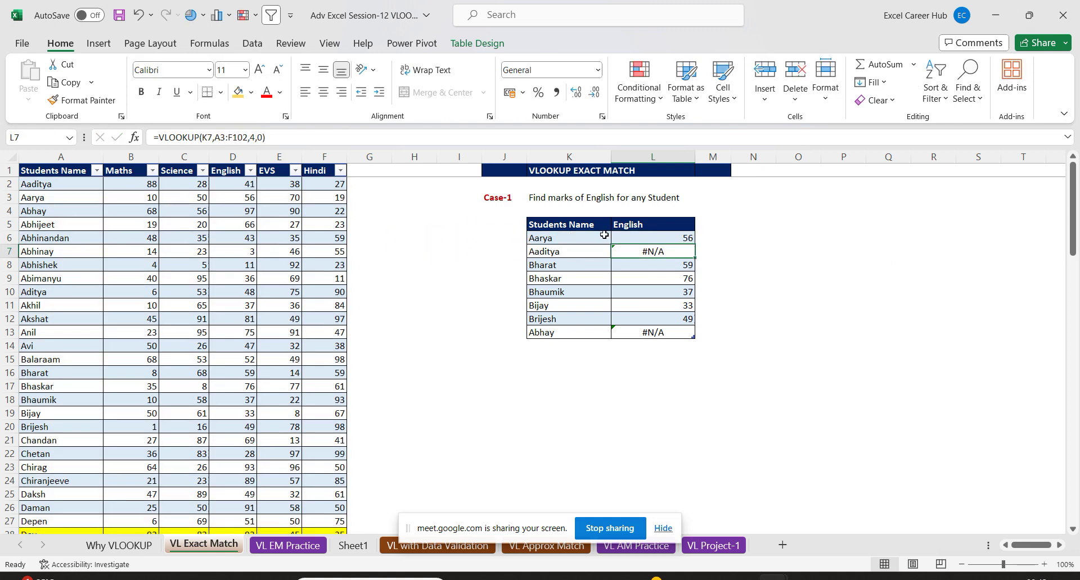
double_click(665, 252)
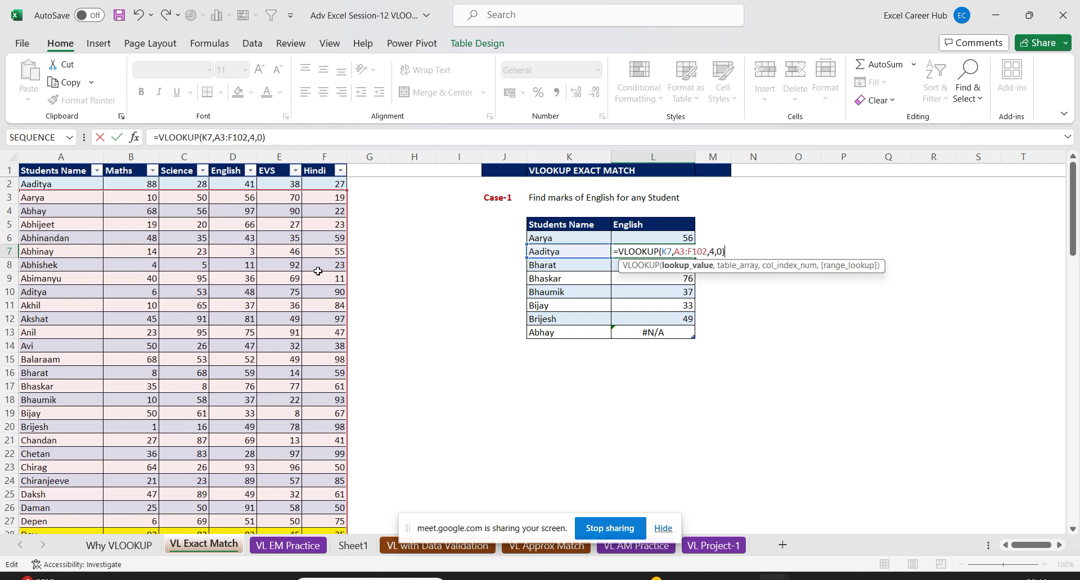
key(Return)
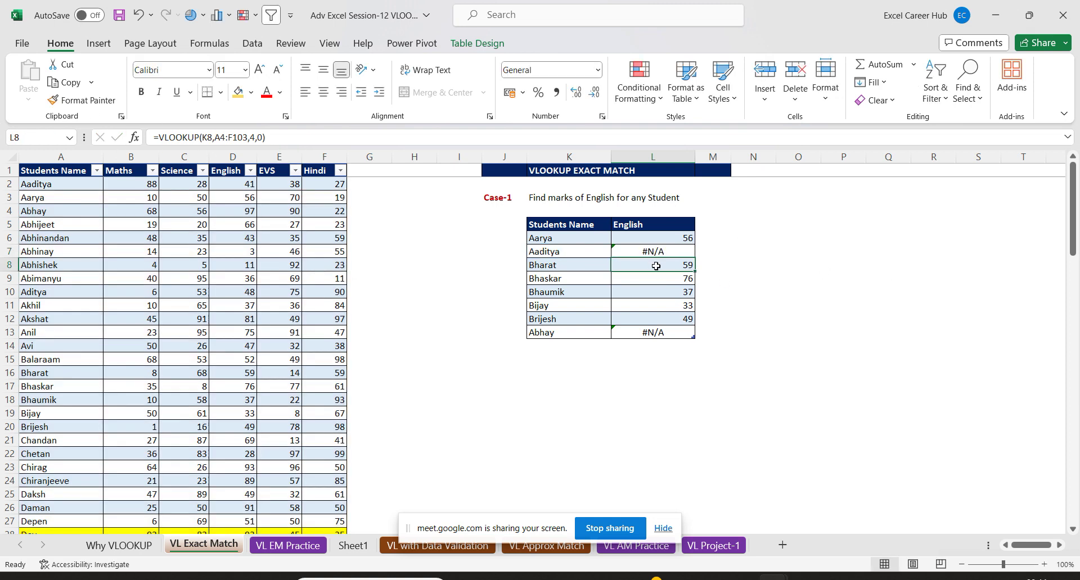
double_click(654, 265)
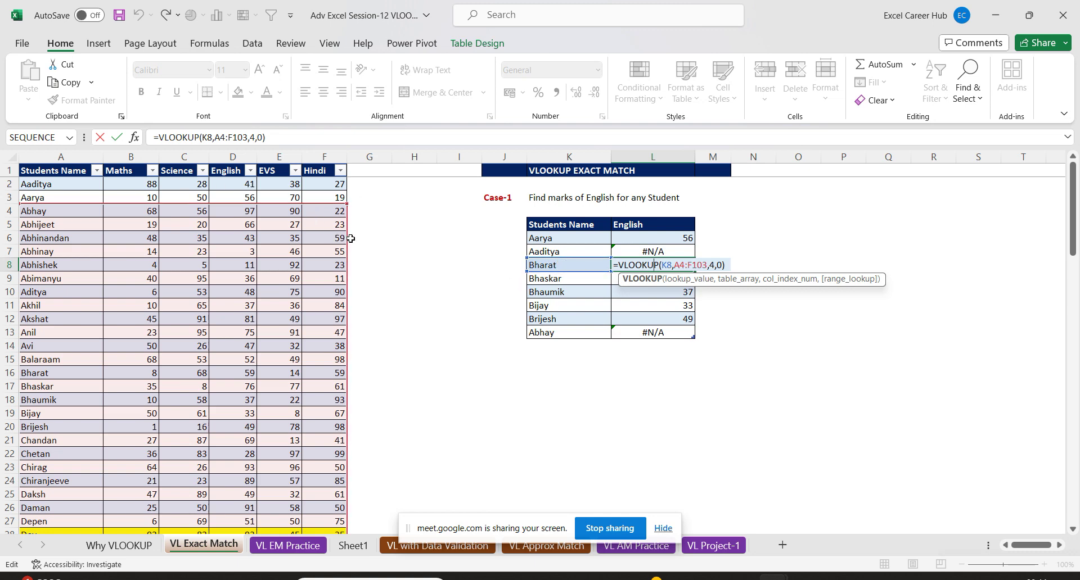
mouse_move(336, 233)
mouse_down()
mouse_move(466, 241)
mouse_move(292, 238)
mouse_up()
key(Return)
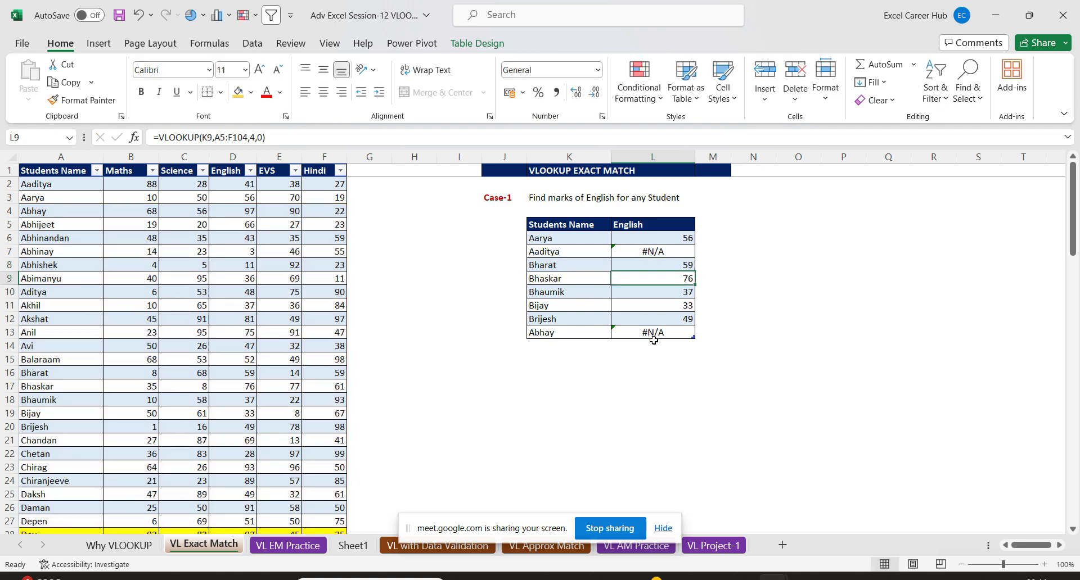
click(649, 332)
double_click(649, 332)
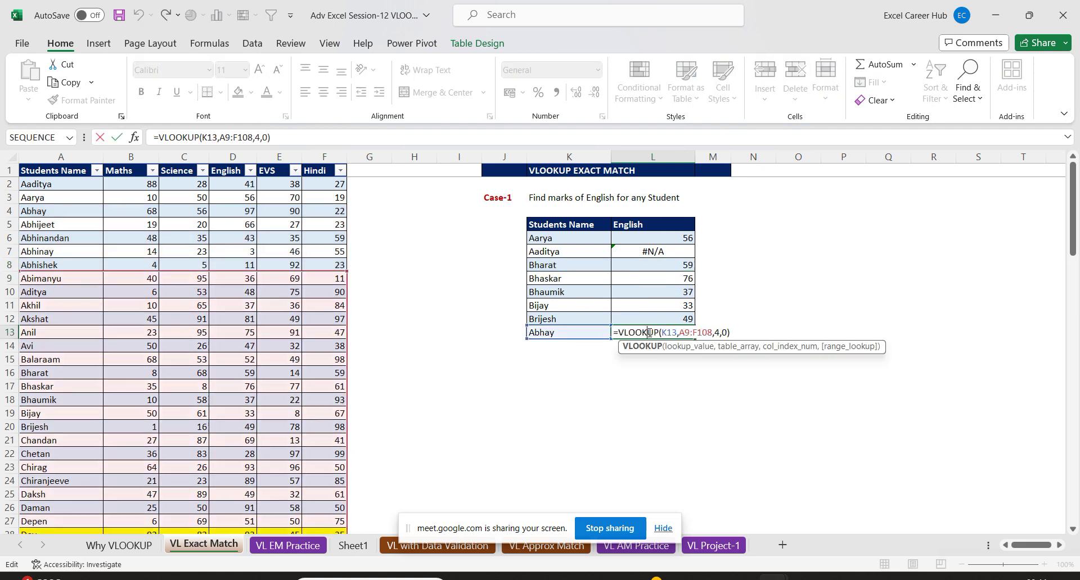
drag(550, 339, 564, 342)
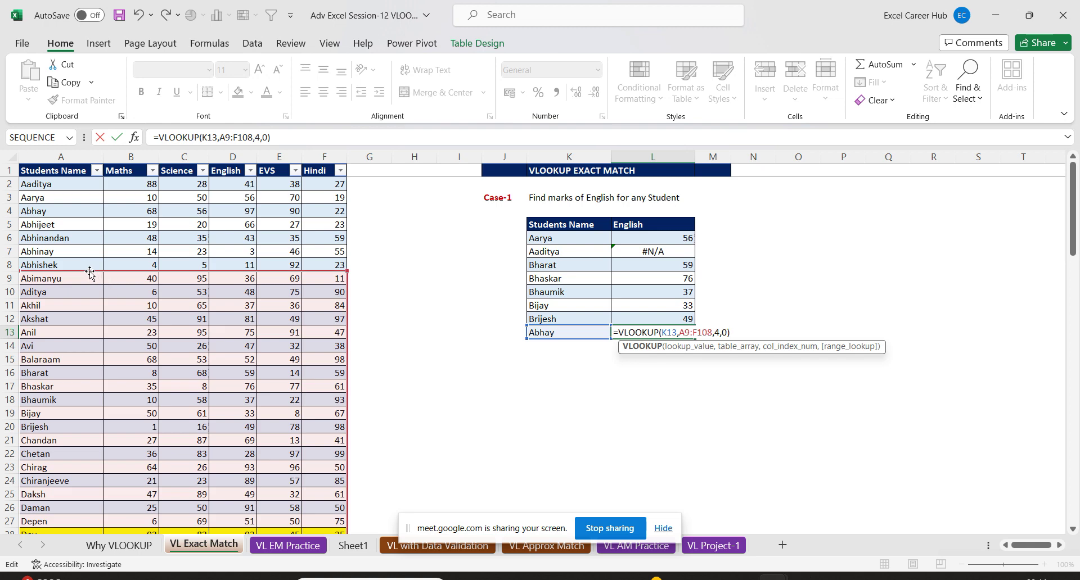
Lock L6's English lookup range to $A$2:$F$101 and refill the column.
key(Return)
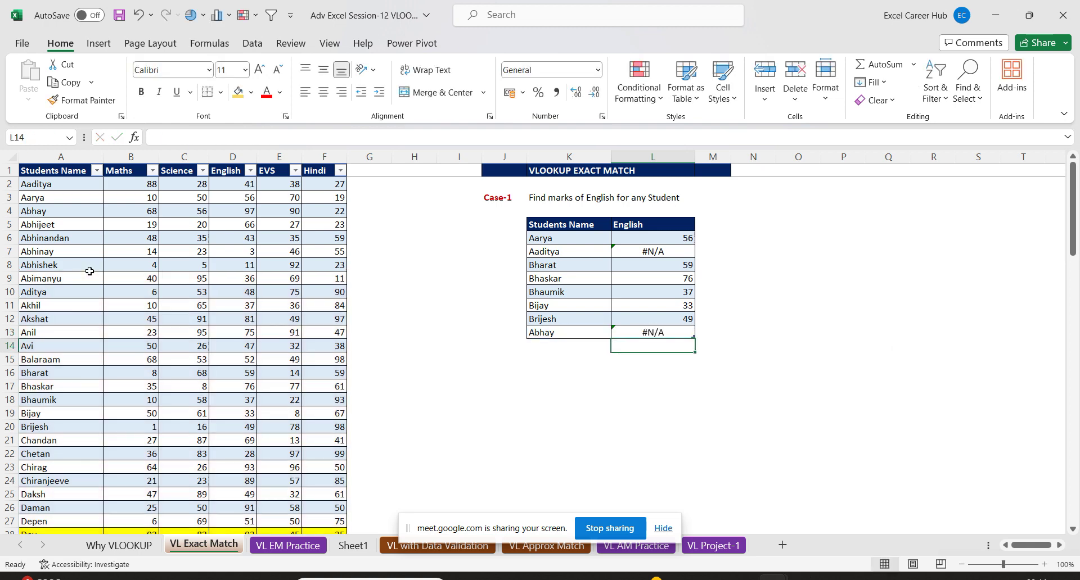
click(675, 237)
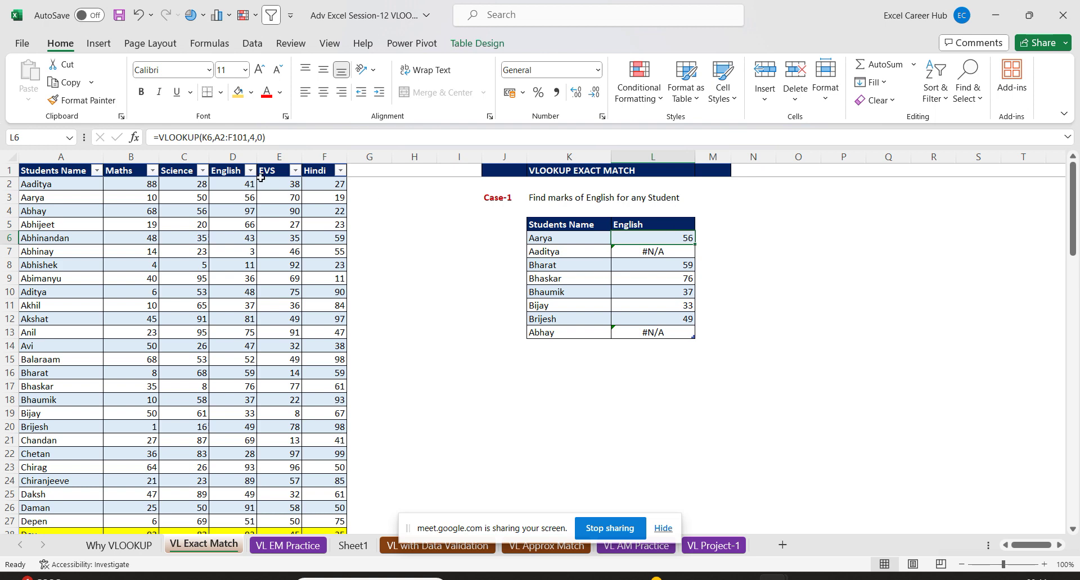
drag(221, 137, 240, 137)
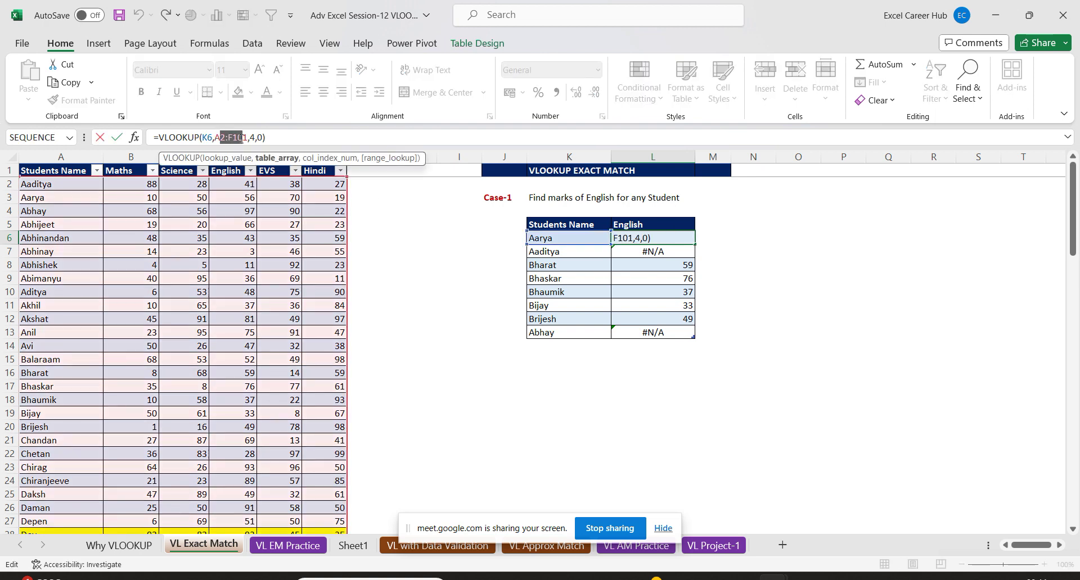
key(F4)
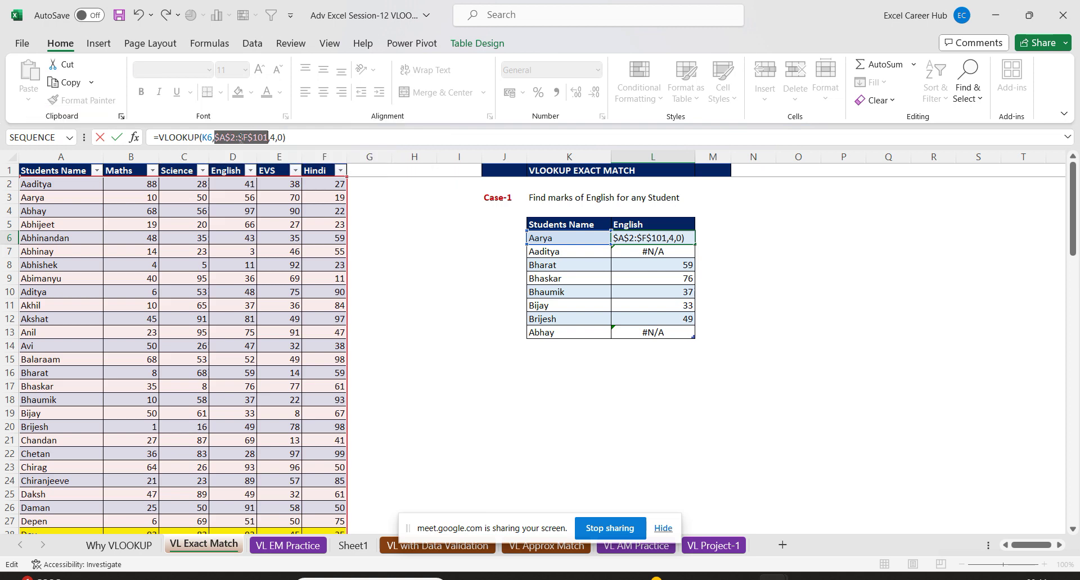
key(Return)
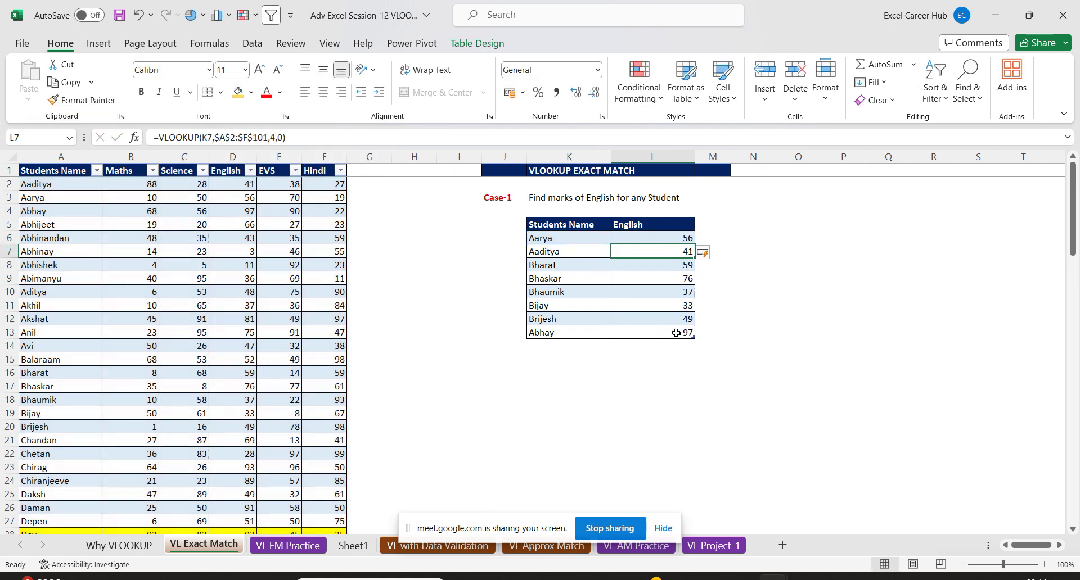
Check Abhay's English lookup formula, which now returns 97.
click(669, 334)
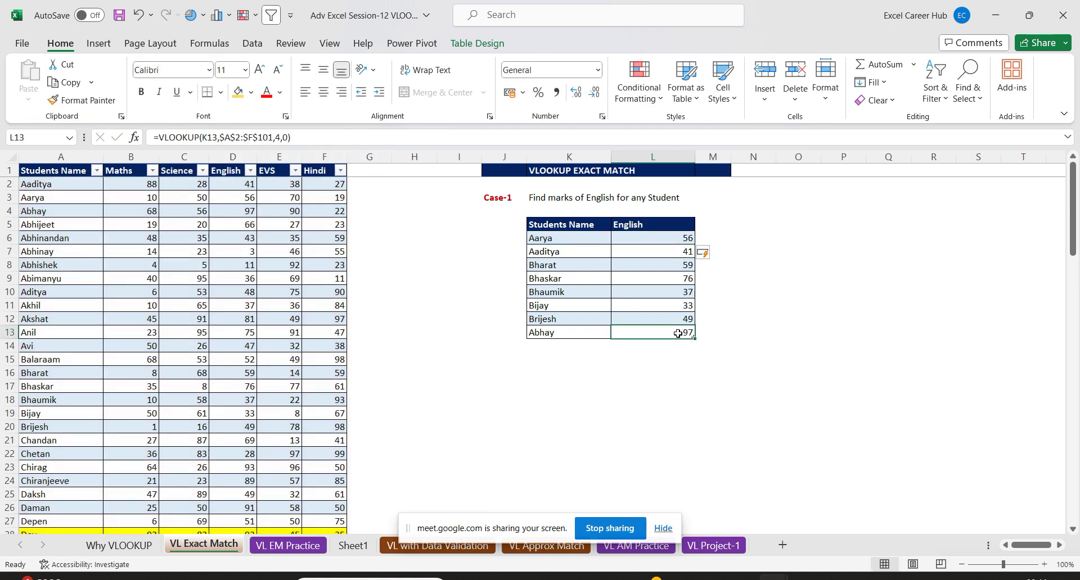
double_click(677, 333)
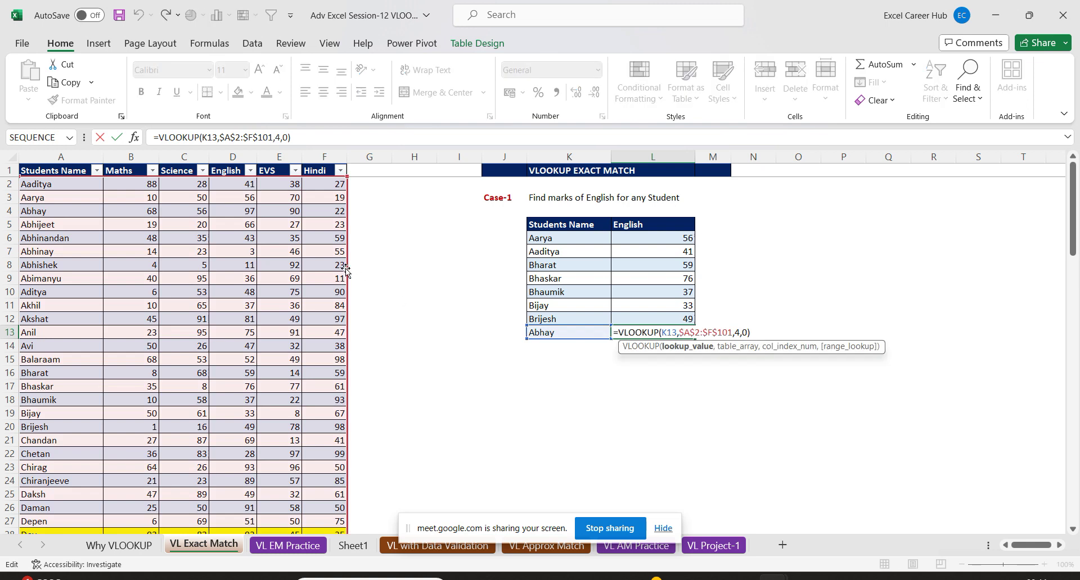
mouse_move(346, 271)
mouse_down()
mouse_move(379, 275)
mouse_move(210, 255)
mouse_move(225, 266)
mouse_up()
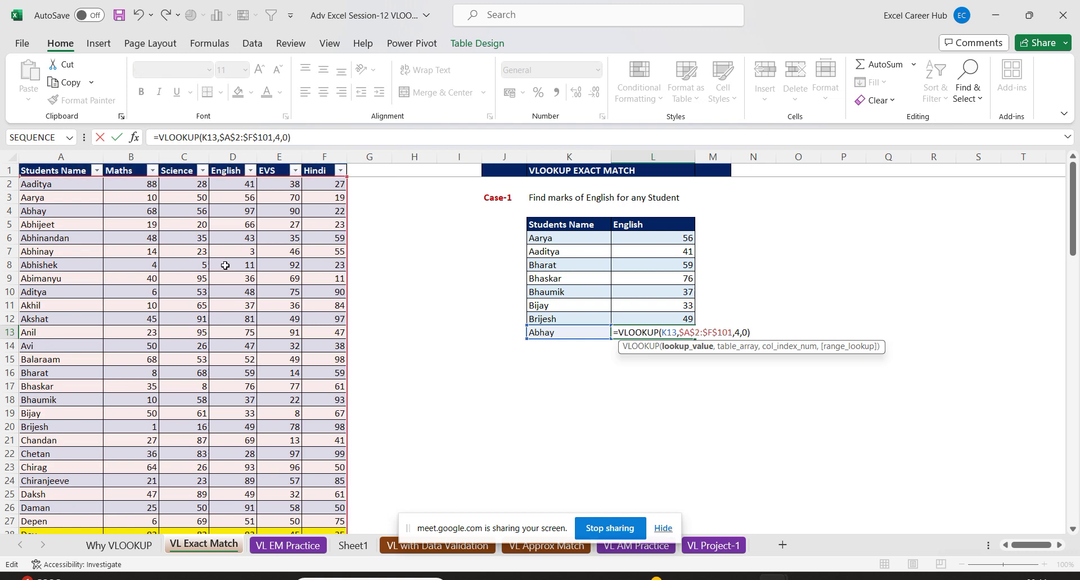
key(Return)
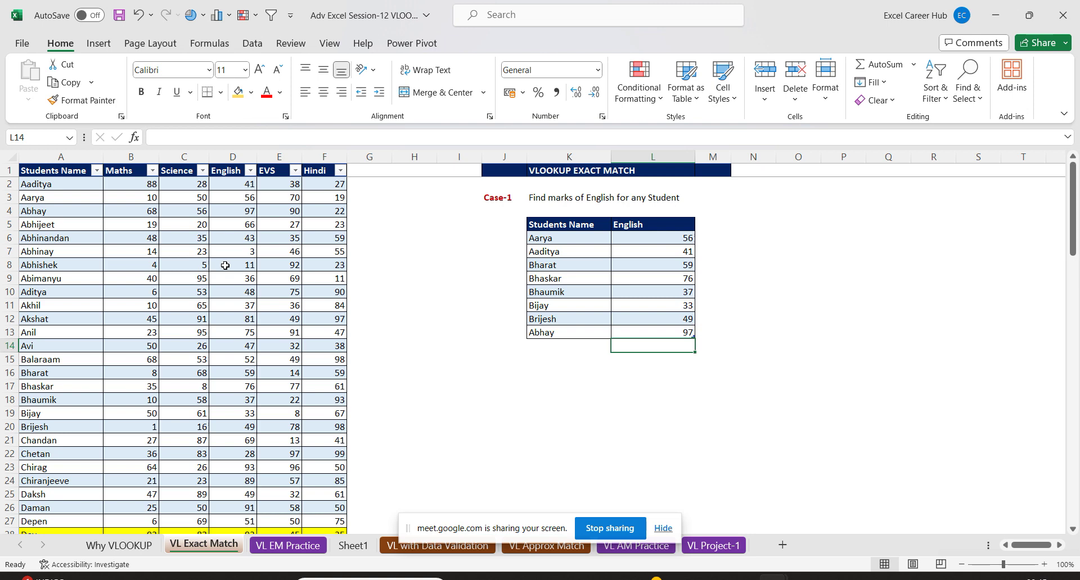
Switch from the VL Exact Match sheet to the Why VLOOKUP sheet.
click(644, 240)
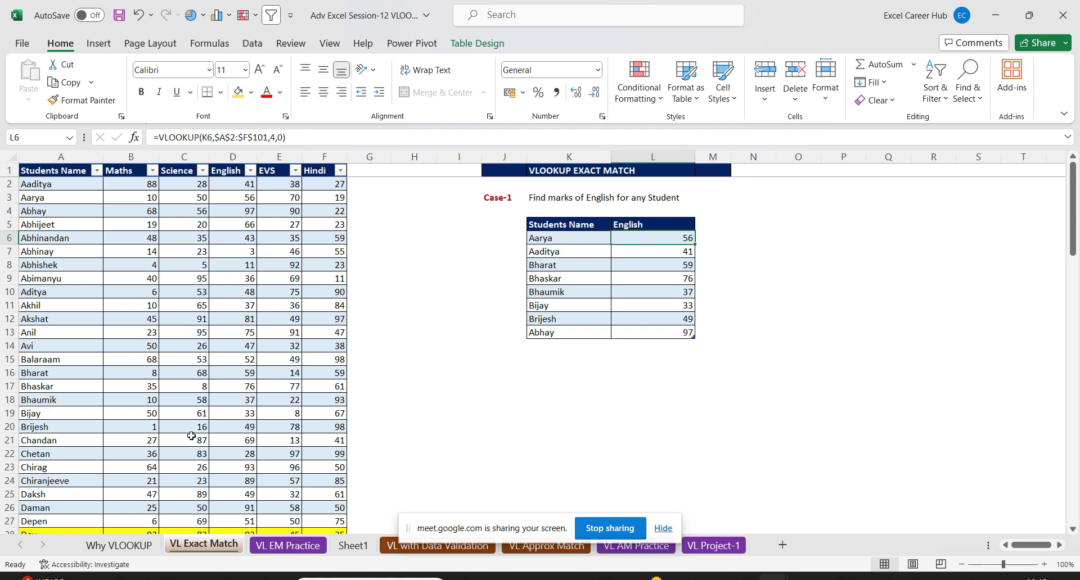
click(112, 549)
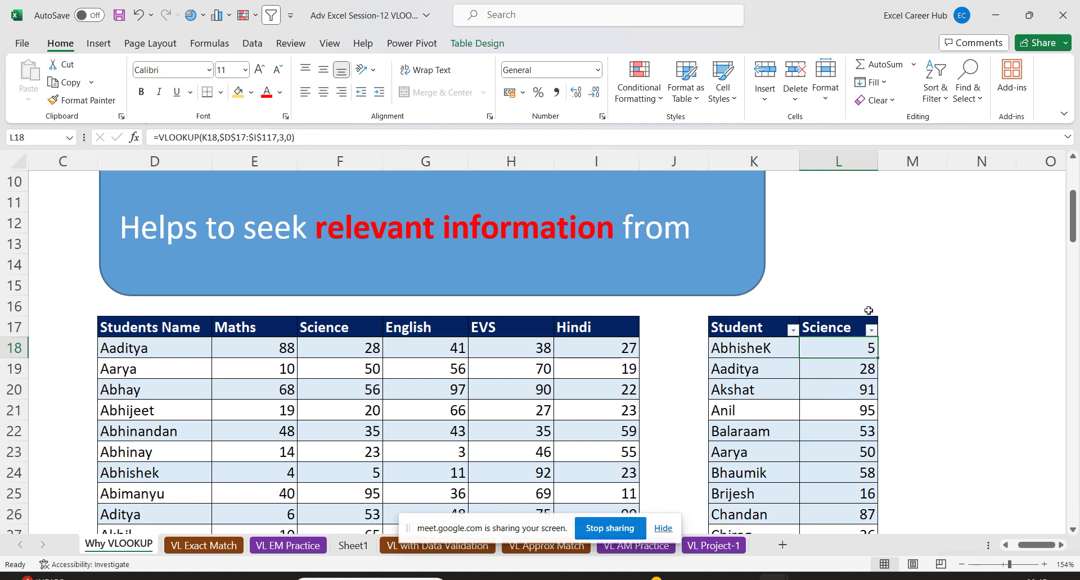
click(214, 548)
click(107, 546)
Clear the Science results down column L and select L18 beside AbhisheK.
key(ctrl+shift+Down)
key(Delete)
scroll(855, 282, up, 15)
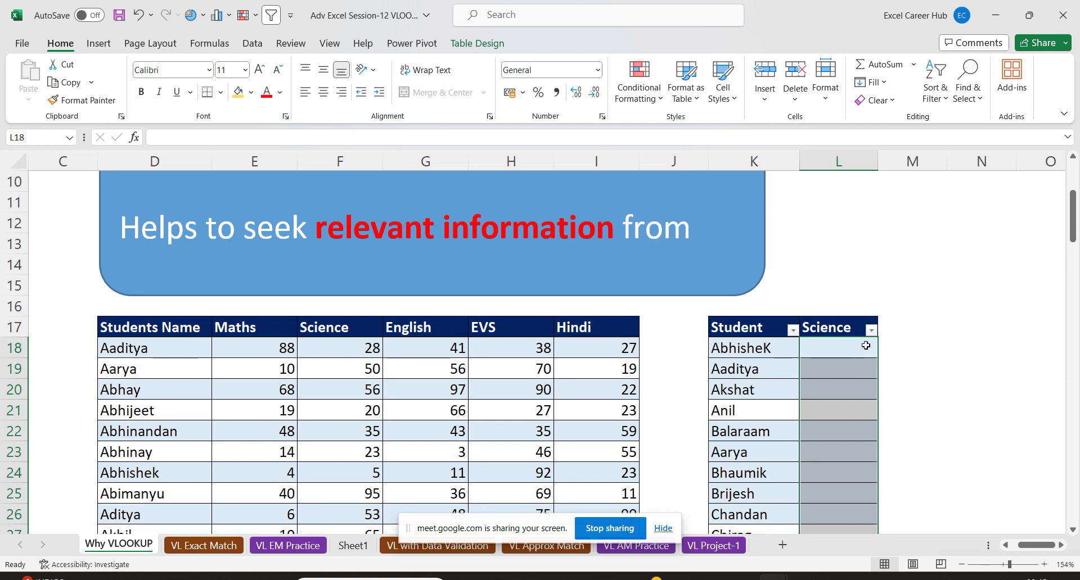
click(866, 345)
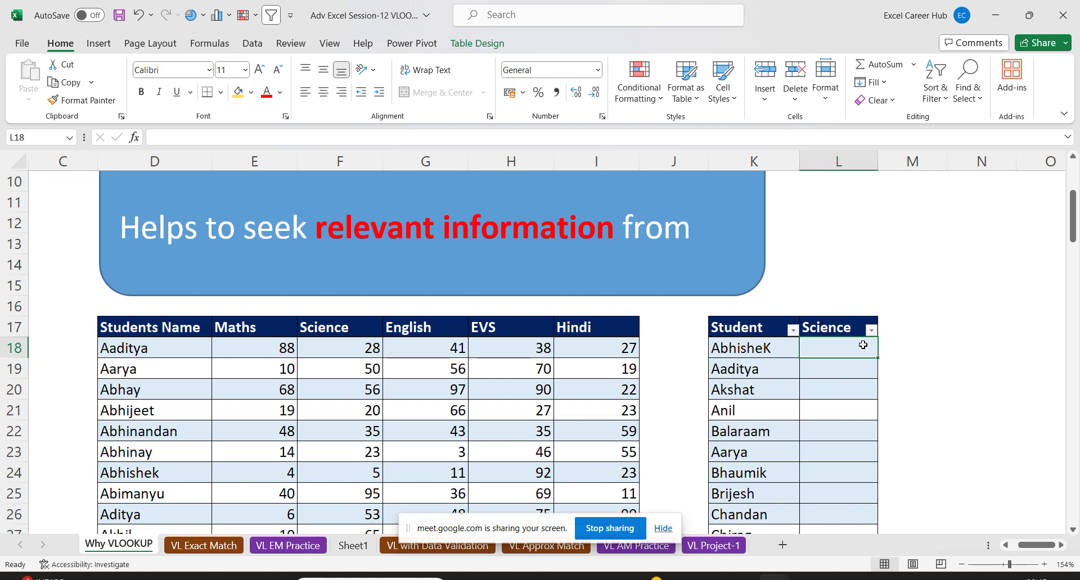
Start a VLOOKUP in L18 via =vl with K18 (AbhisheK) as the lookup value.
text(=vl)
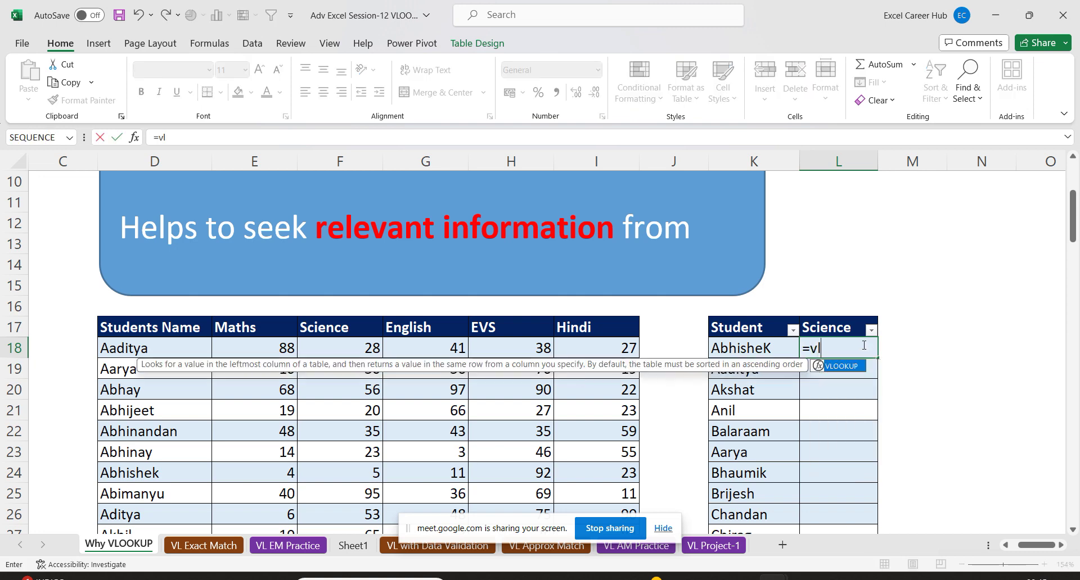
key(Tab)
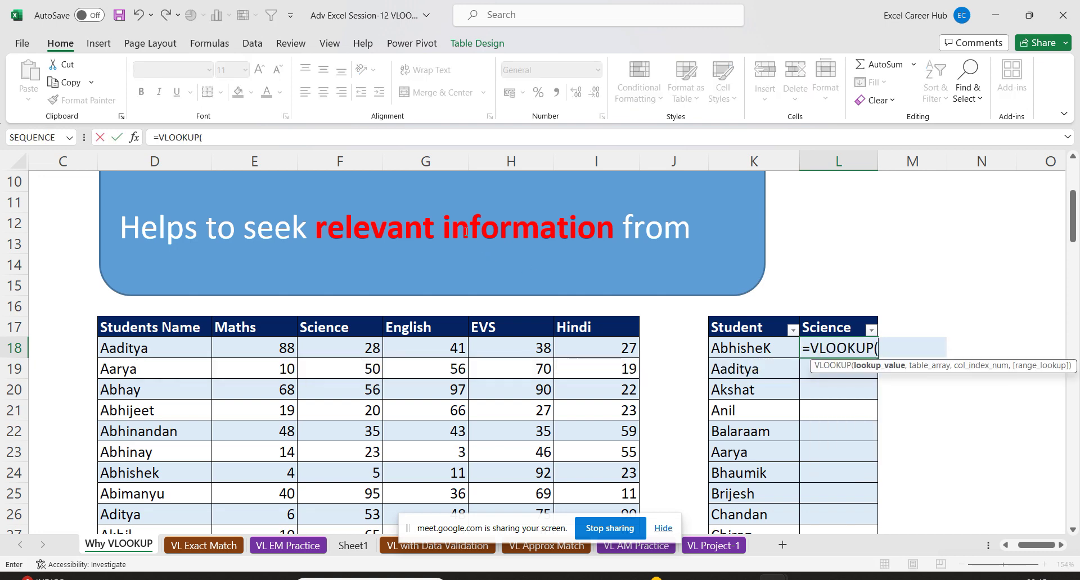
click(135, 137)
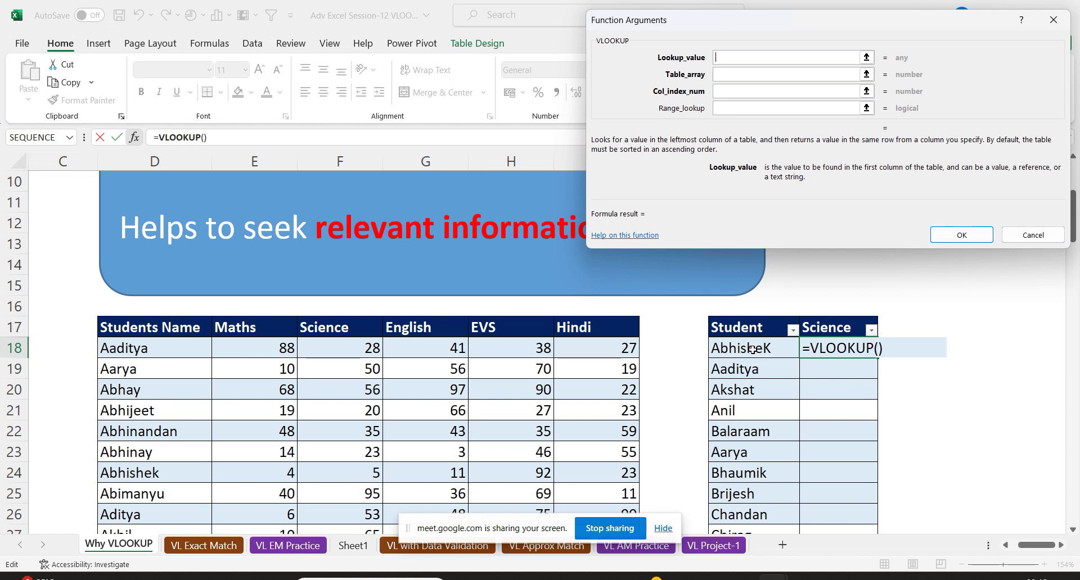
click(752, 349)
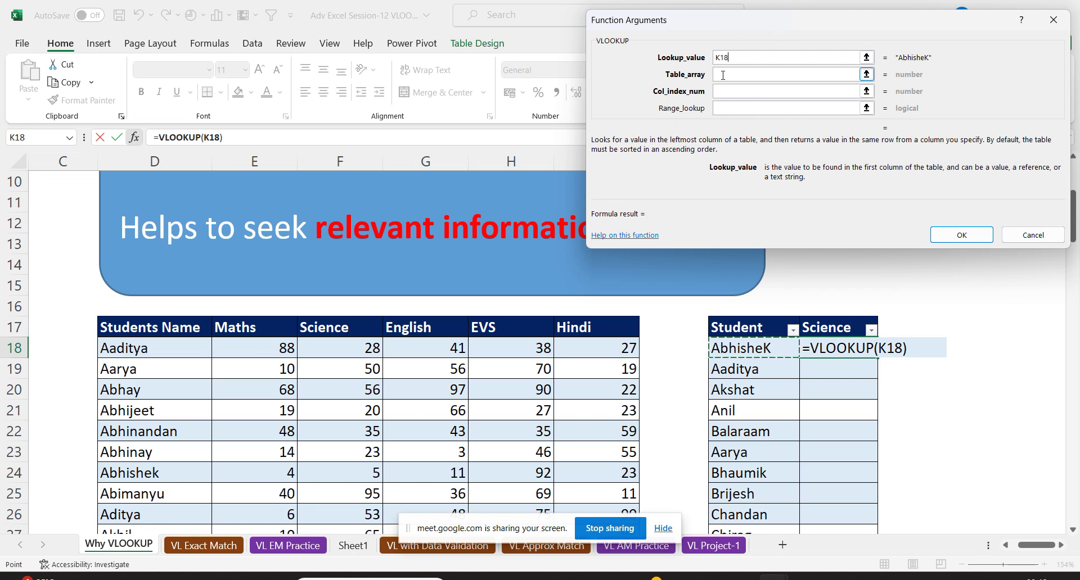
Set the table array to the absolute range $D$17:$I$117.
click(723, 75)
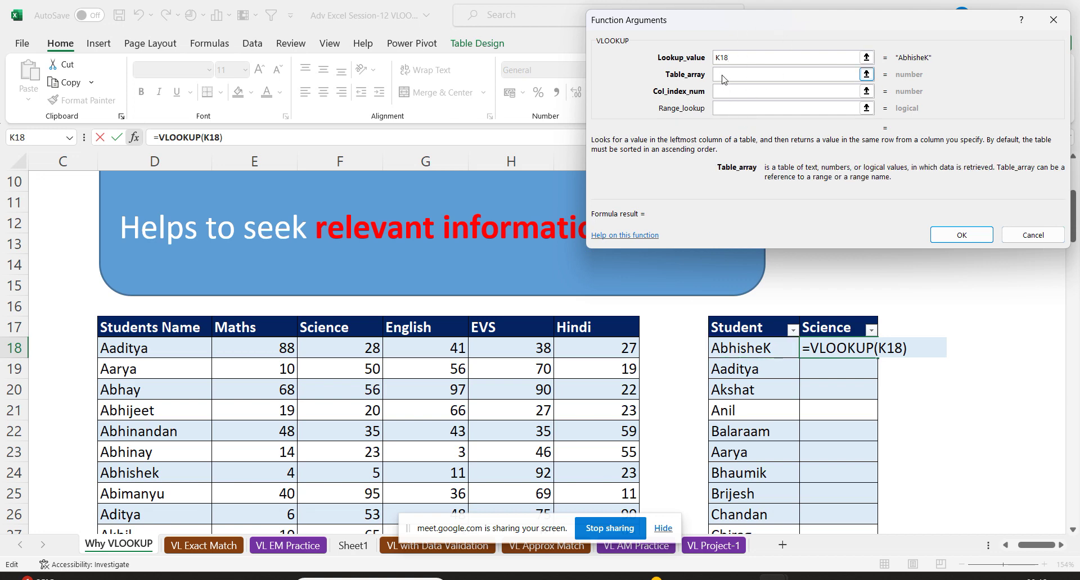
click(133, 324)
key(ctrl+shift+Right)
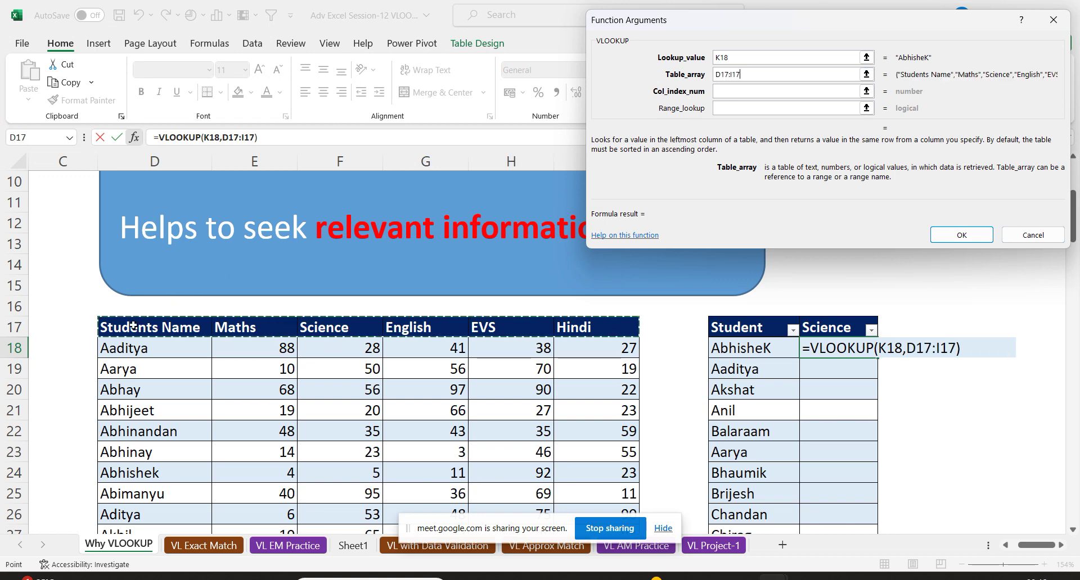
key(ctrl+shift+Down)
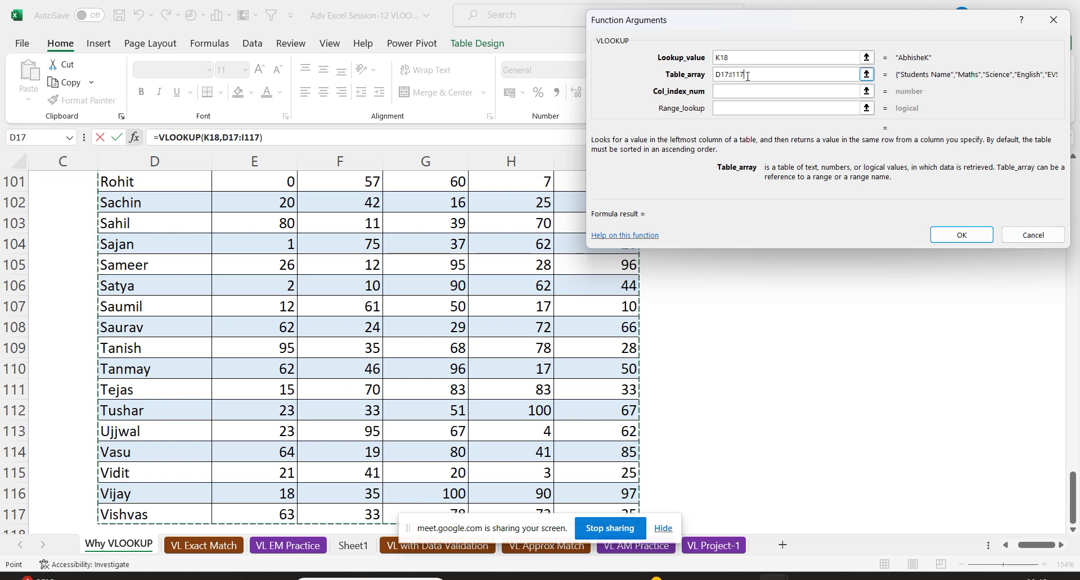
key(F4)
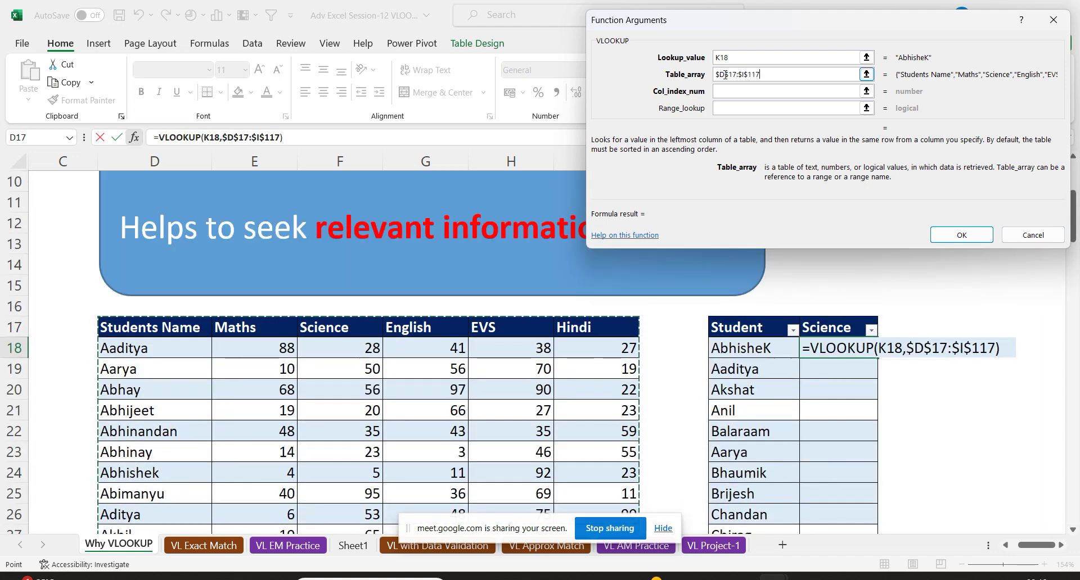
Enter column number 3 and match type 0 to complete the VLOOKUP.
click(739, 91)
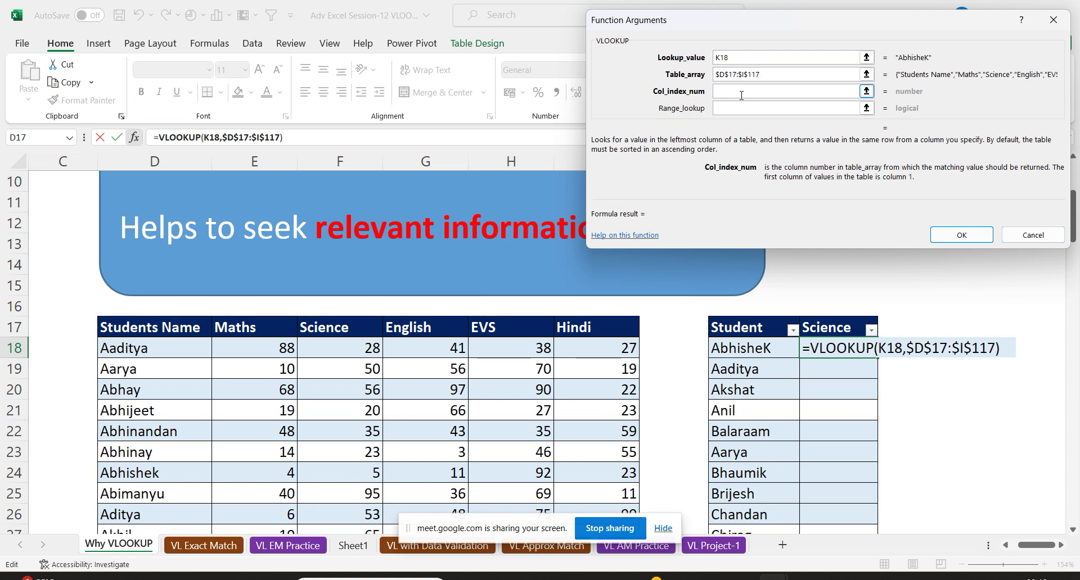
text(3)
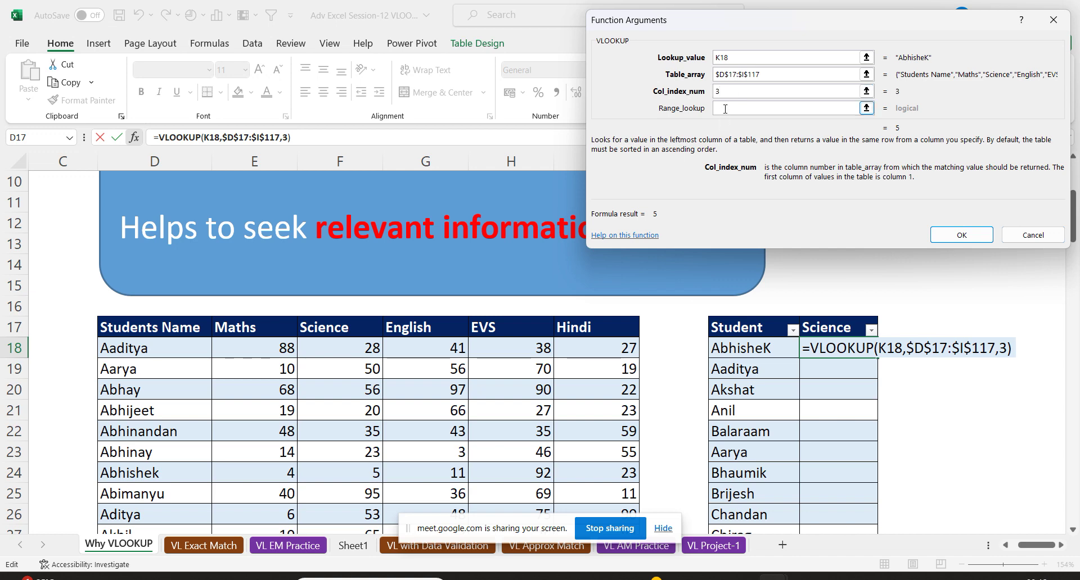
click(725, 107)
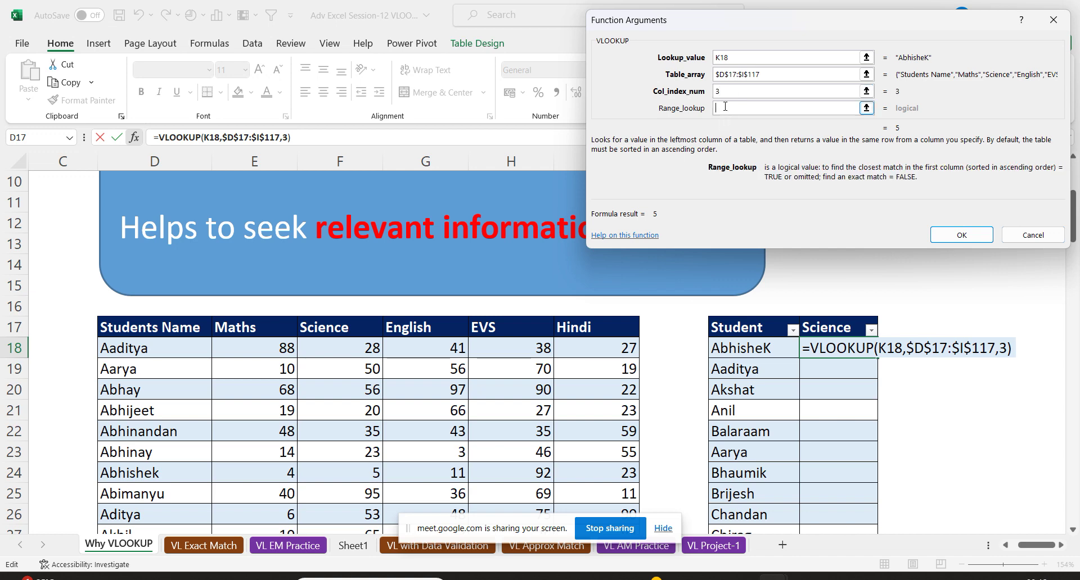
text(0)
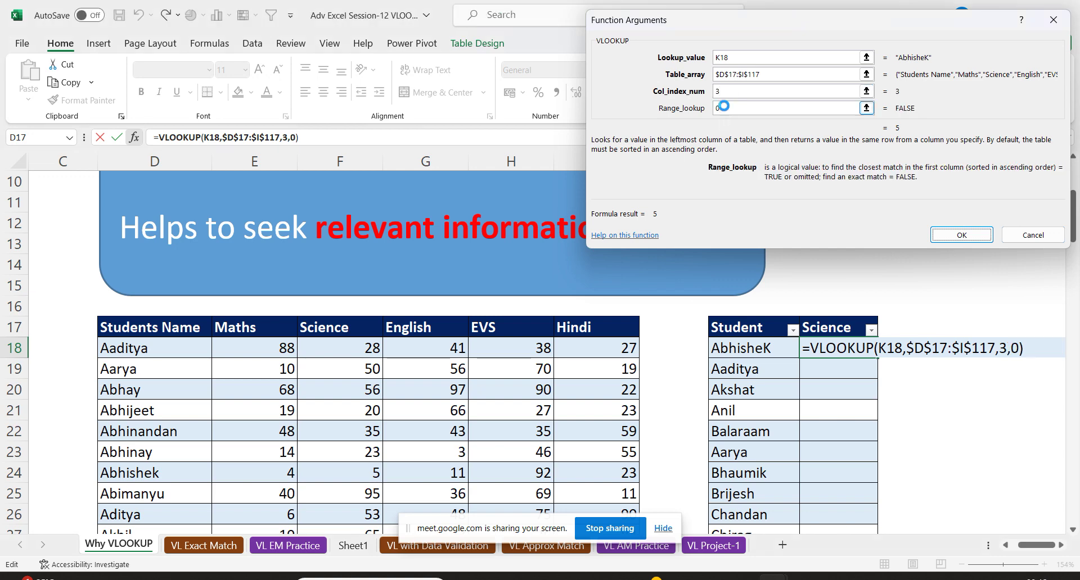
key(Return)
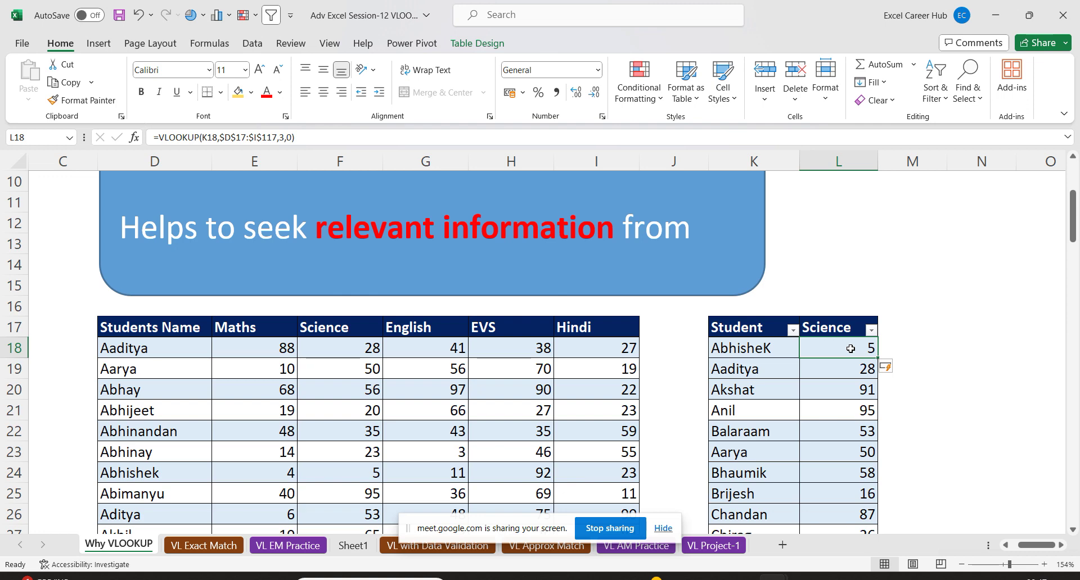
Delete the Science scores below L18 and begin typing =vl in L18.
key(ctrl+shift+Down)
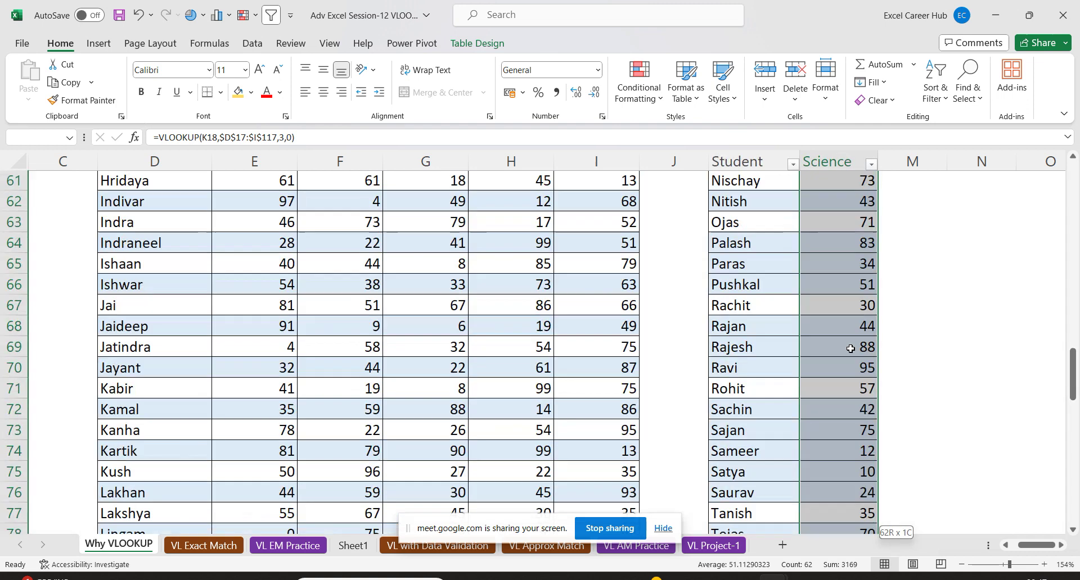
key(Delete)
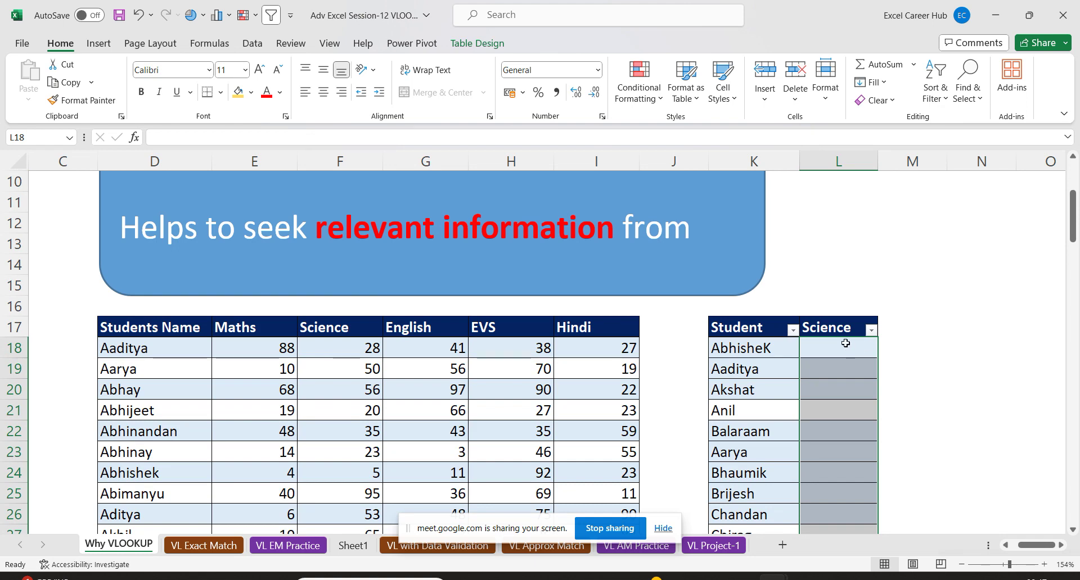
click(844, 342)
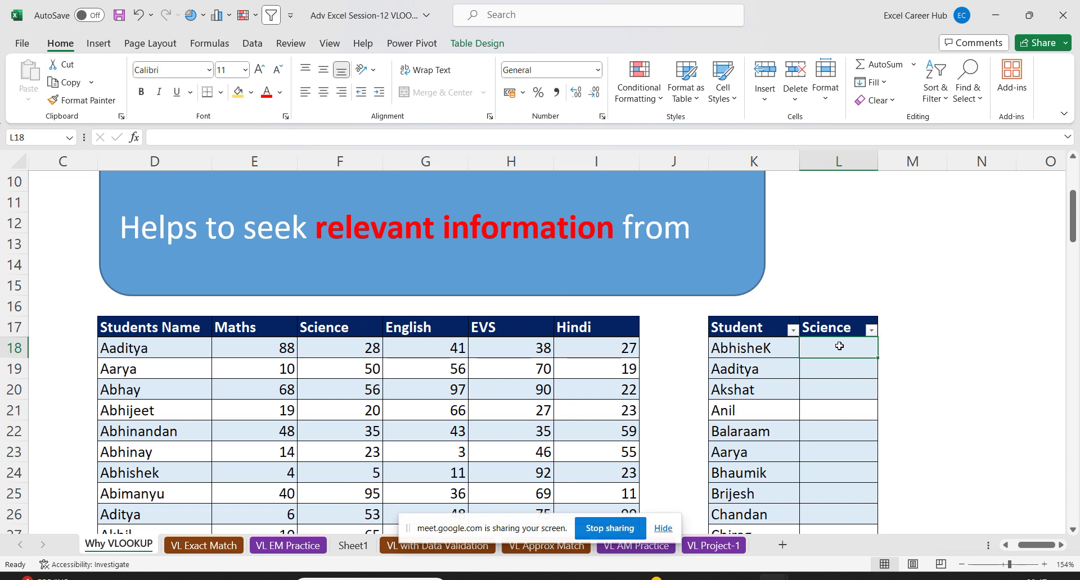
text(=)
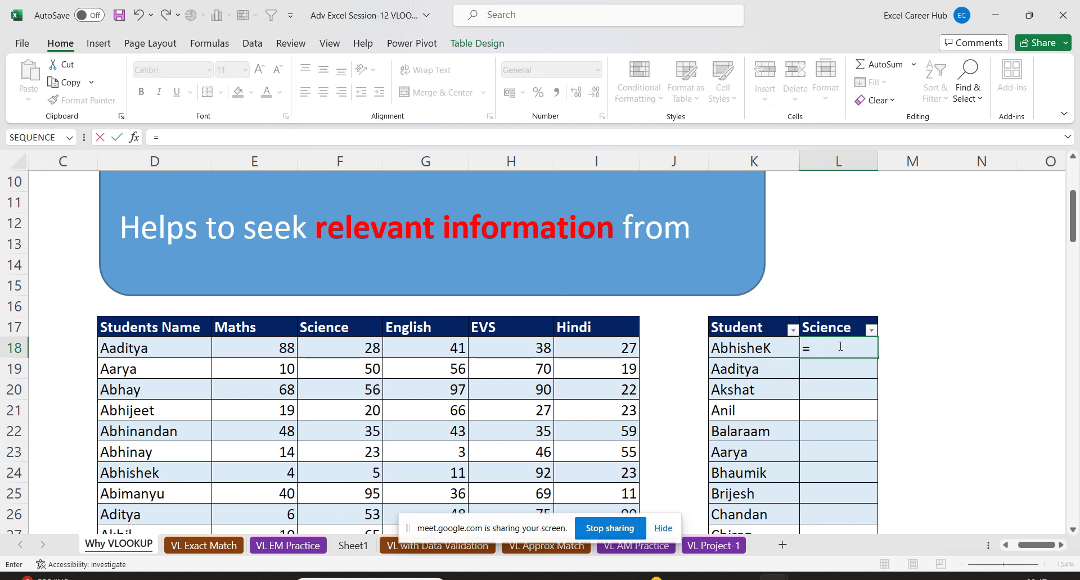
text(vl)
Accept VLOOKUP and set K18 (AbhisheK) as its lookup value in the arguments form.
key(Tab)
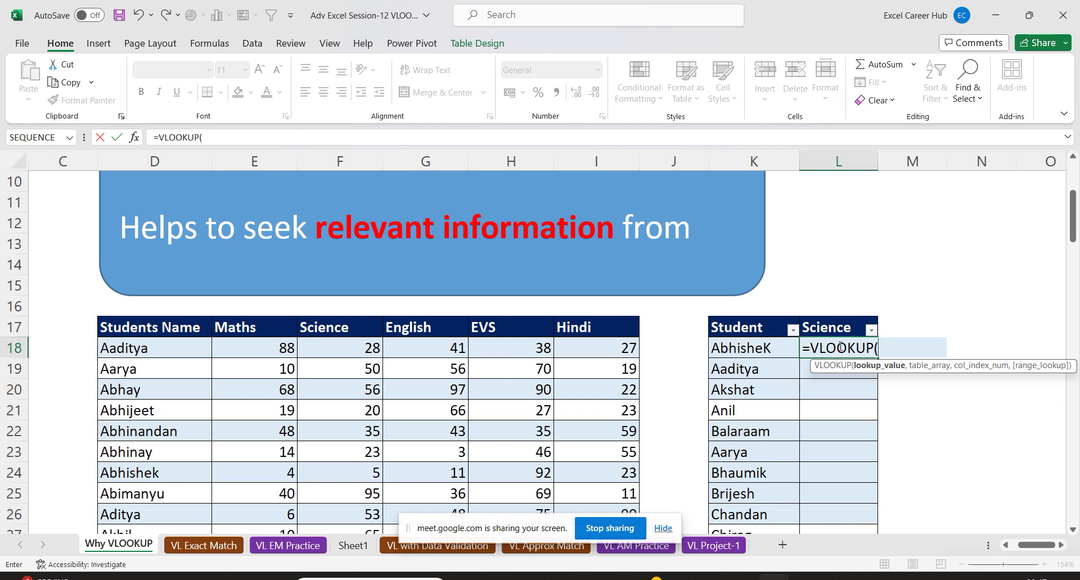
click(135, 138)
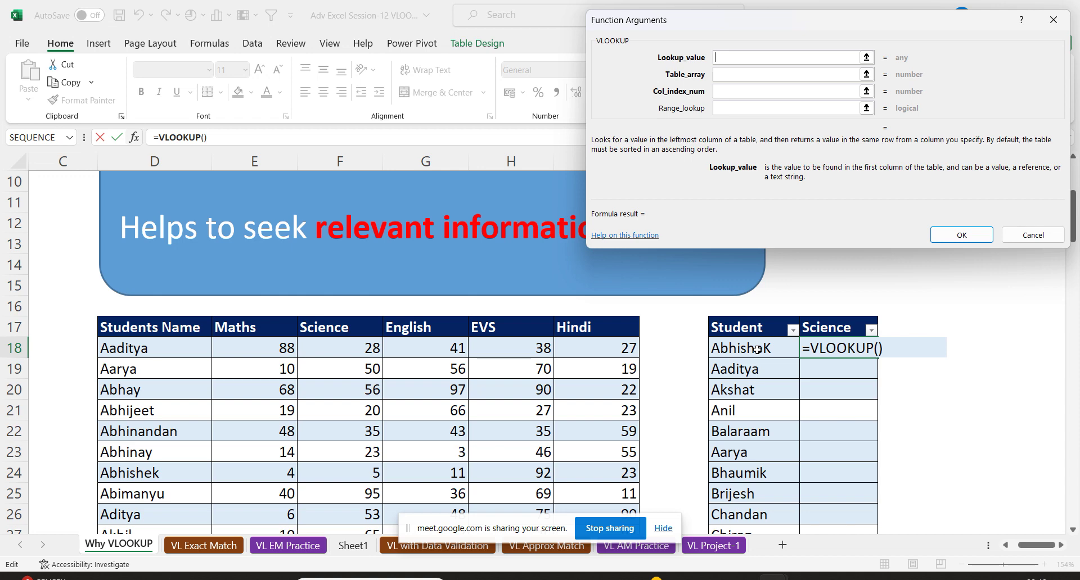
click(757, 350)
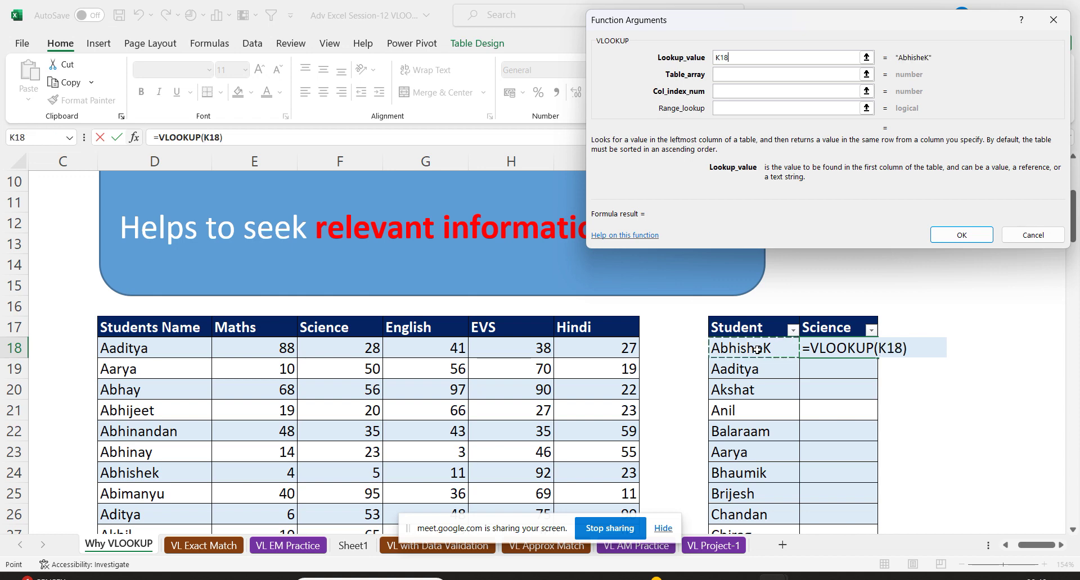
Try D17 and D18 as the table array, then clear the reference.
click(719, 74)
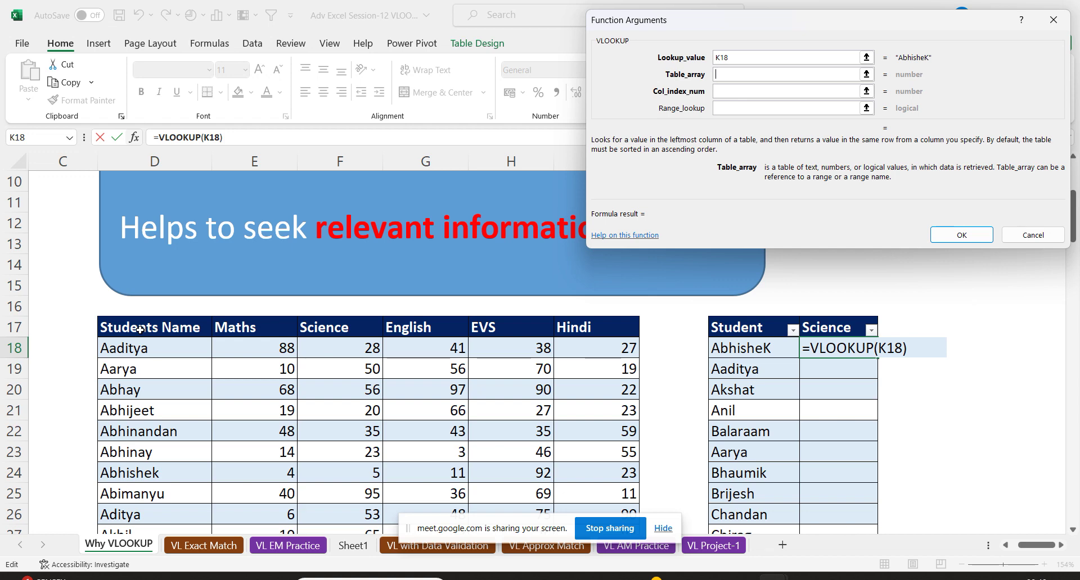
click(140, 330)
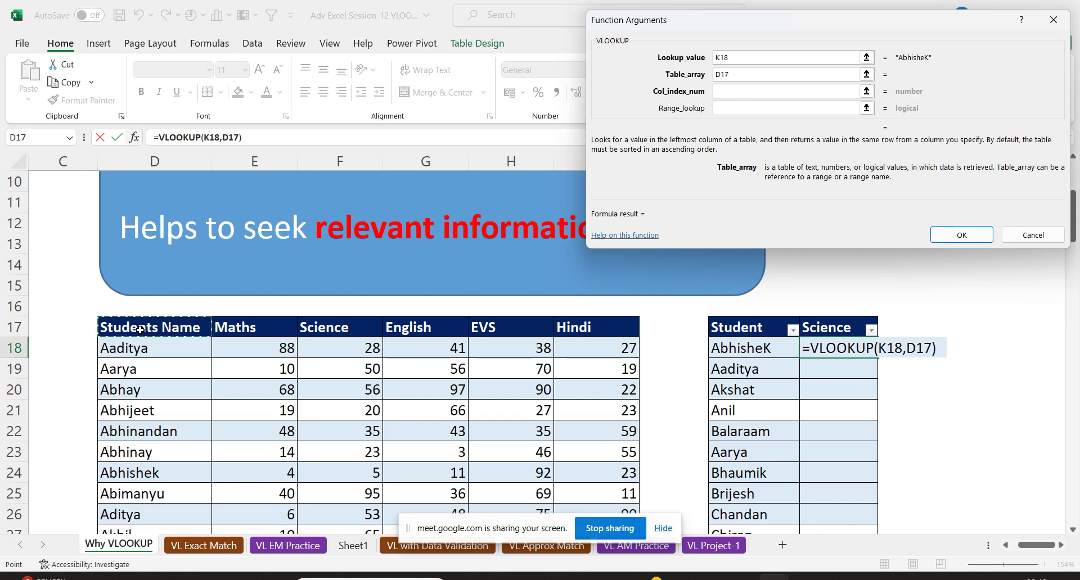
click(141, 351)
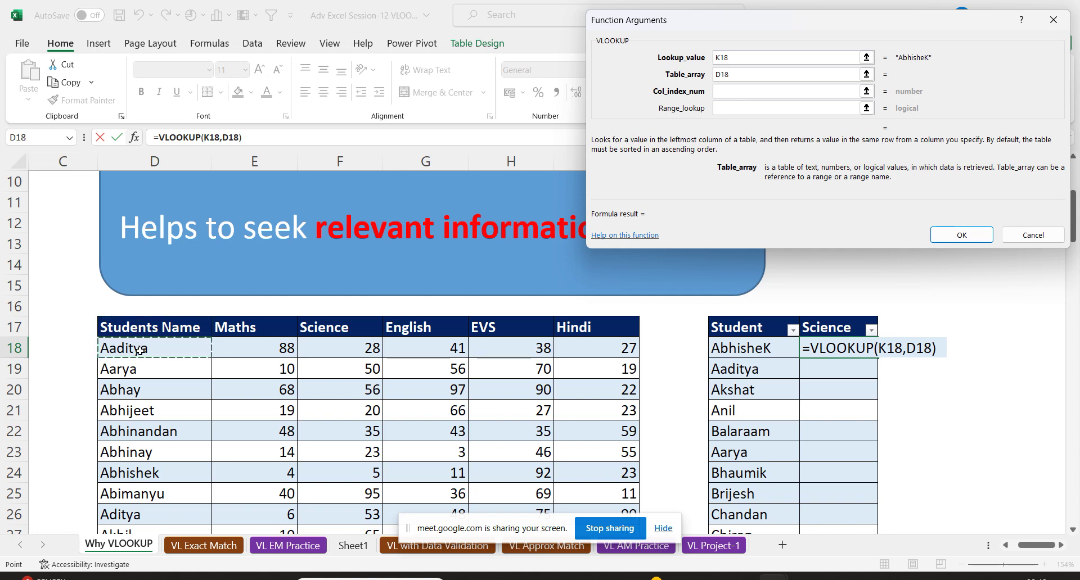
key(BackSpace)
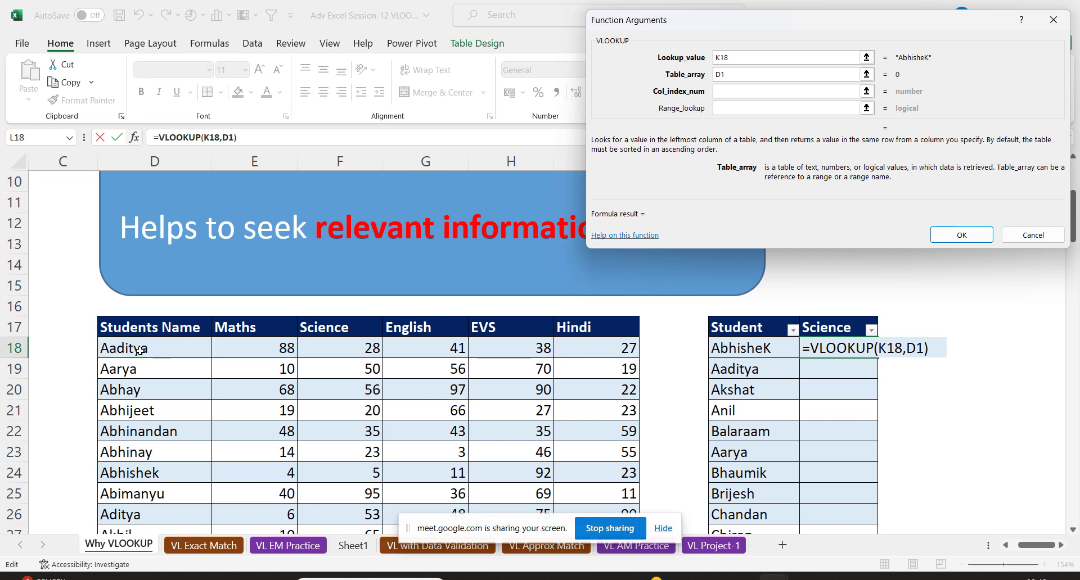
text(7)
key(BackSpace)
key(BackSpace)
key(BackSpace)
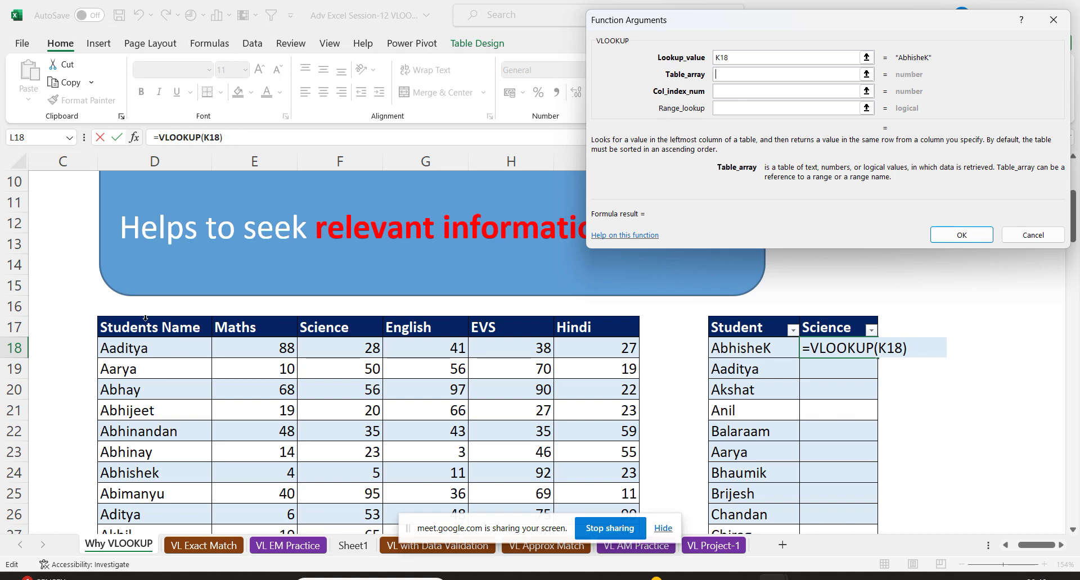
Set the table array to the locked range $D$17:$I$117.
click(147, 328)
key(ctrl+shift+Right)
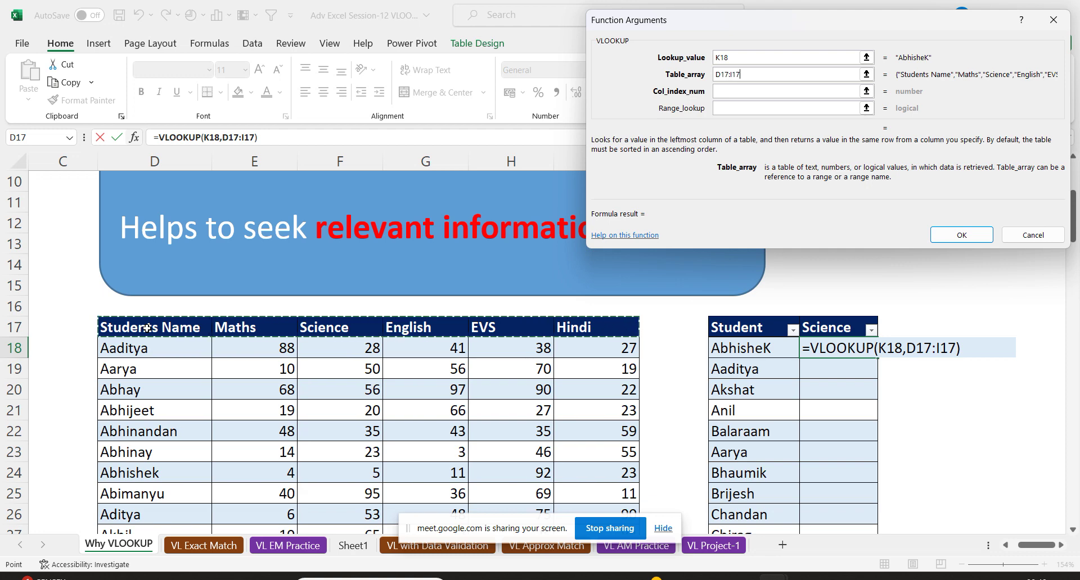
key(ctrl+shift+Down)
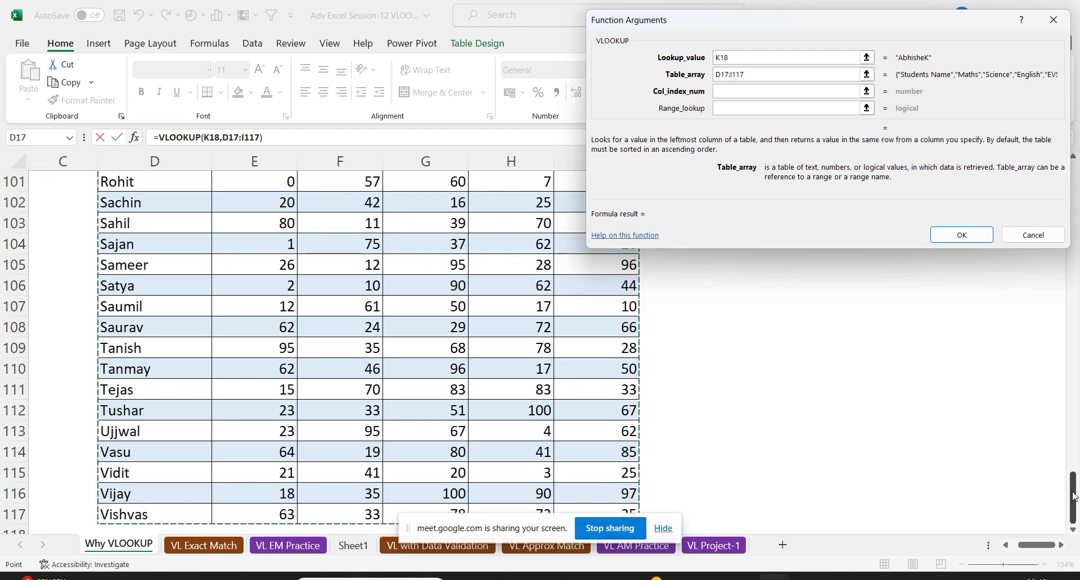
drag(1073, 496, 1075, 212)
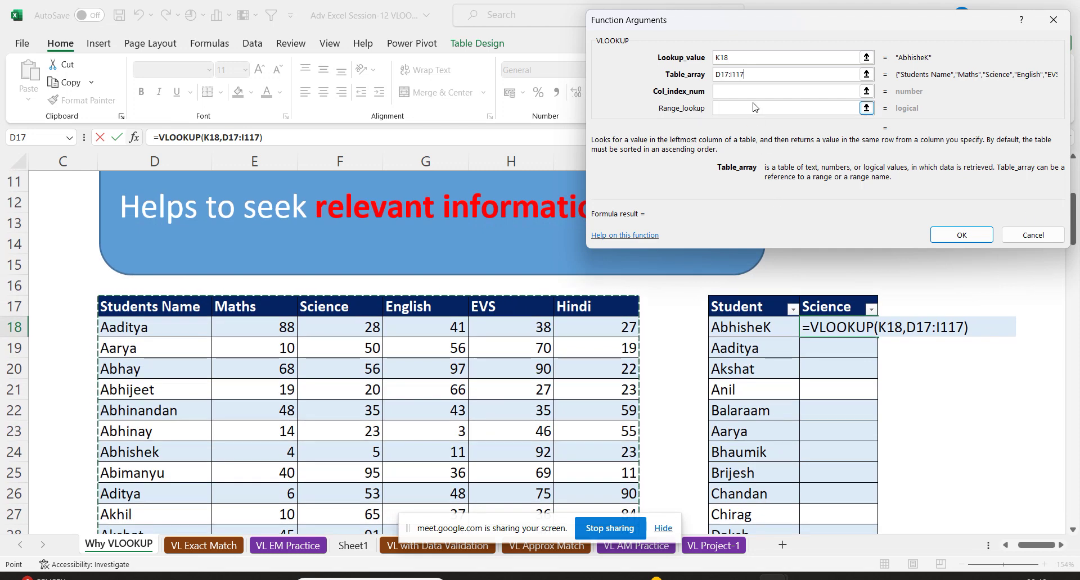
key(F4)
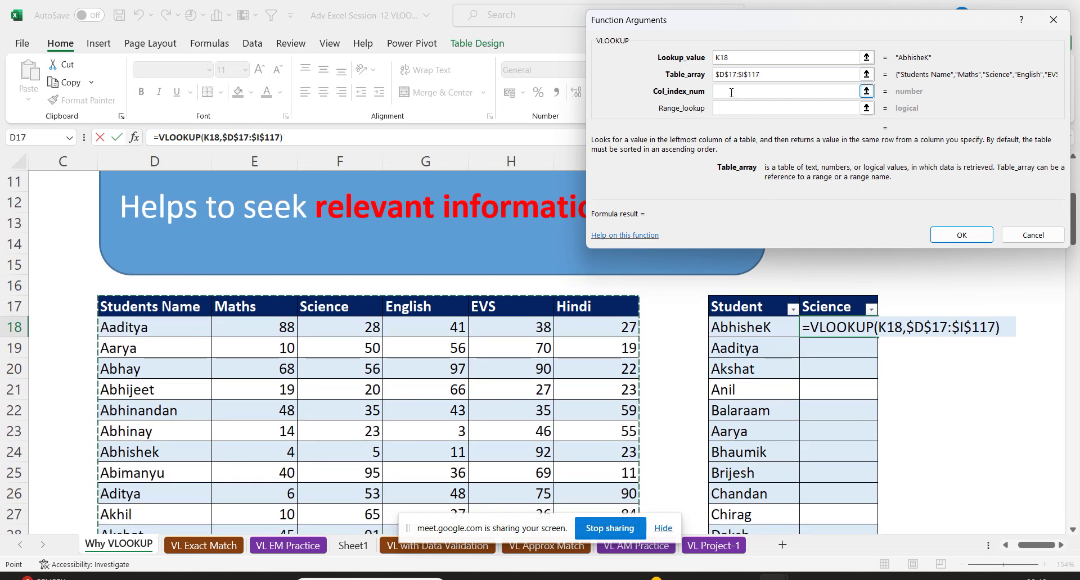
click(732, 93)
Enter column 3 and match type 0, then confirm to fill Science scores.
click(731, 93)
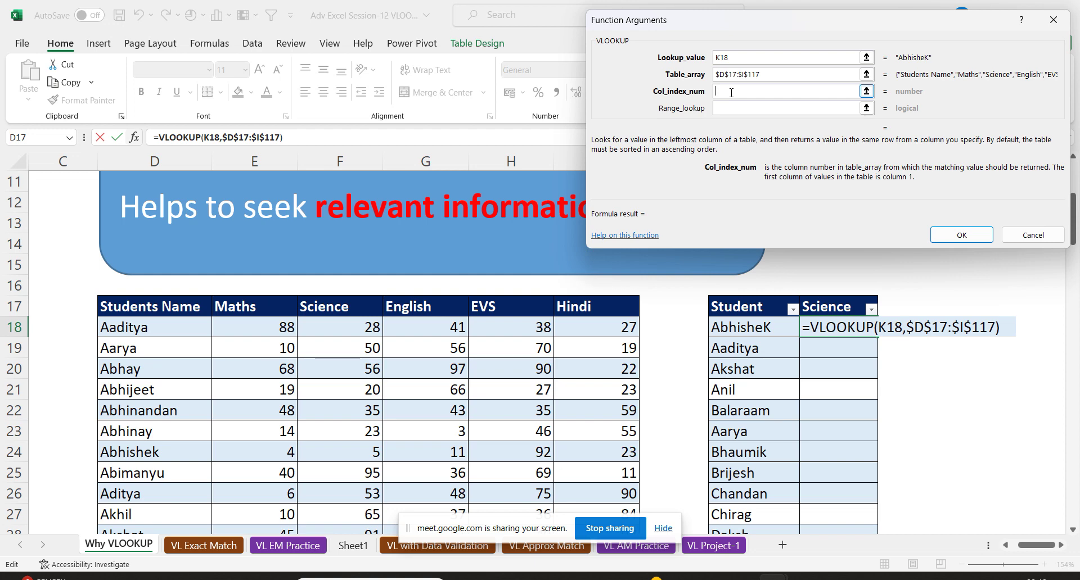
text(3)
click(720, 111)
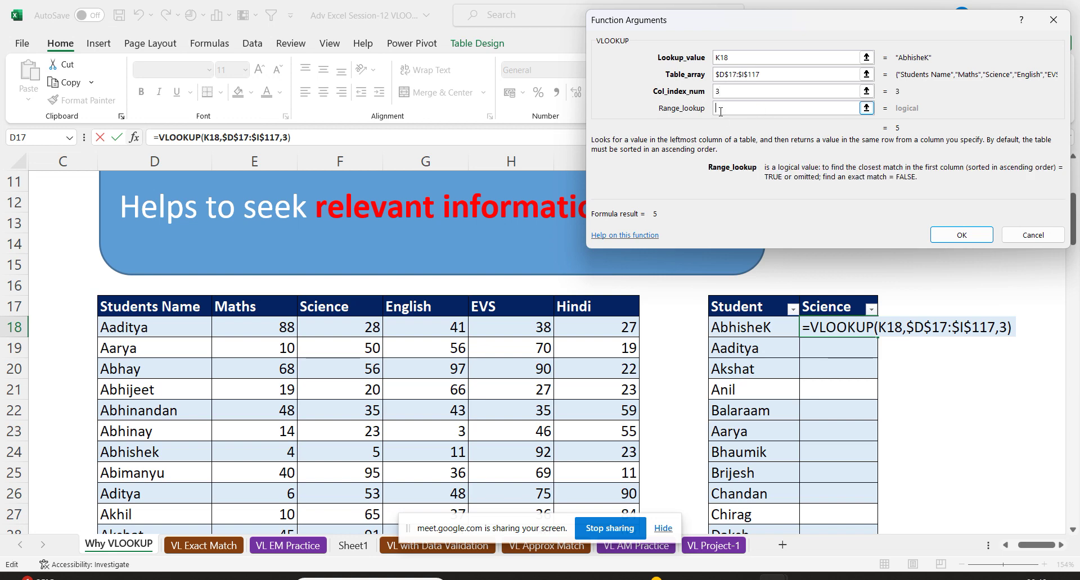
text(0)
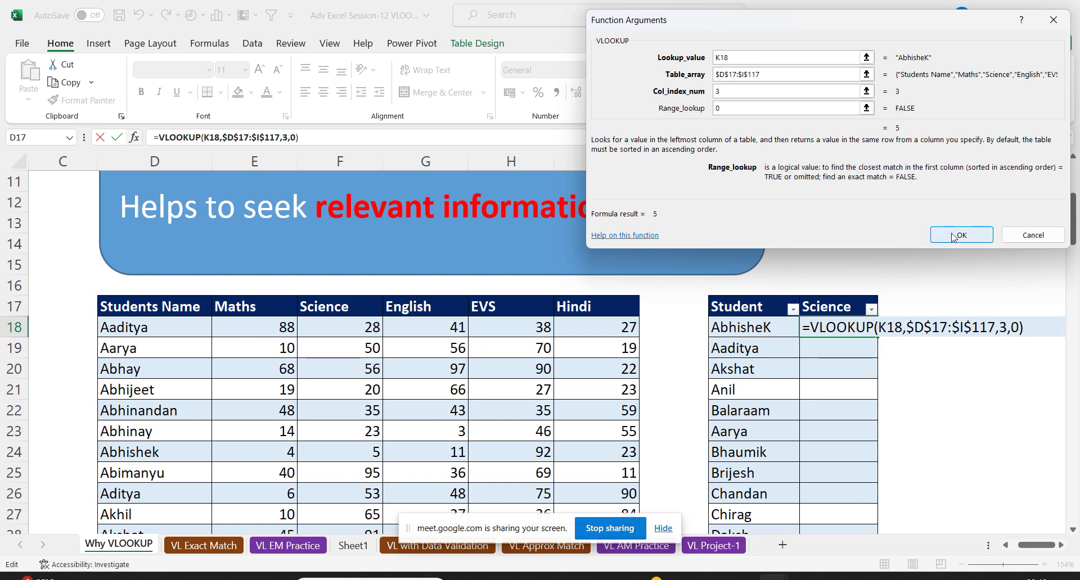
click(960, 236)
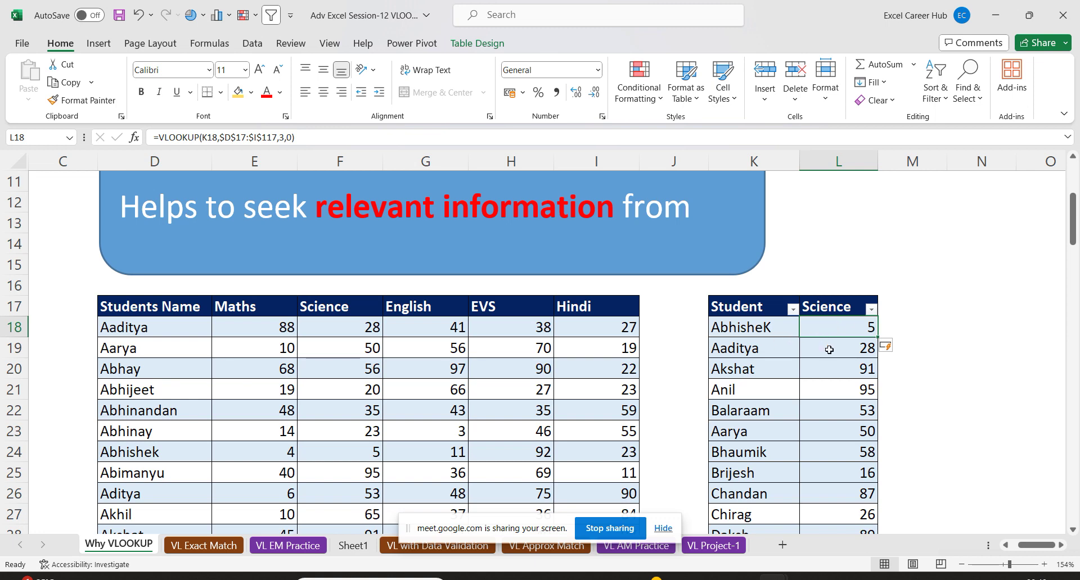
click(829, 350)
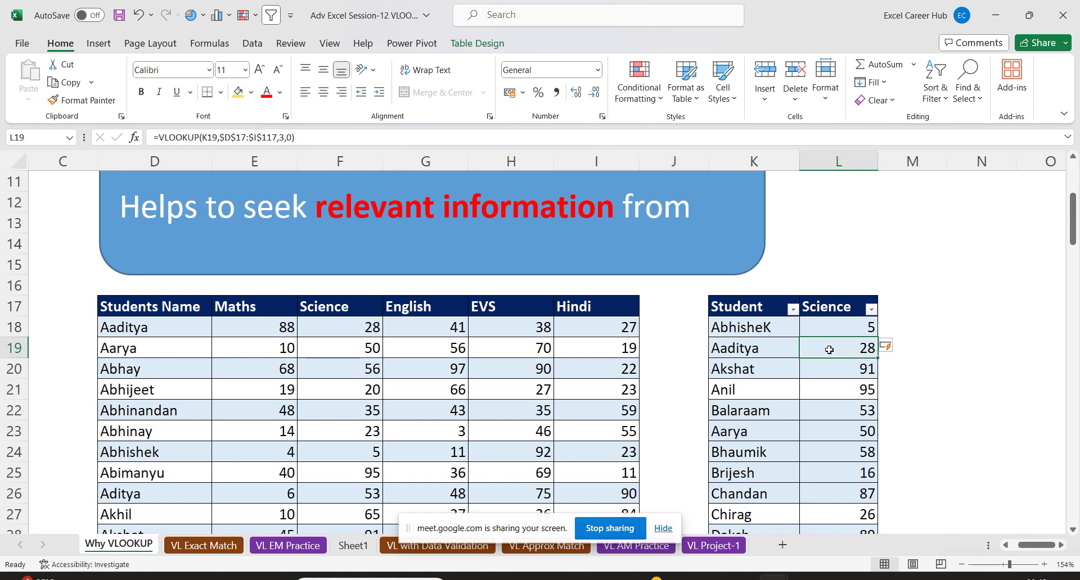
click(850, 327)
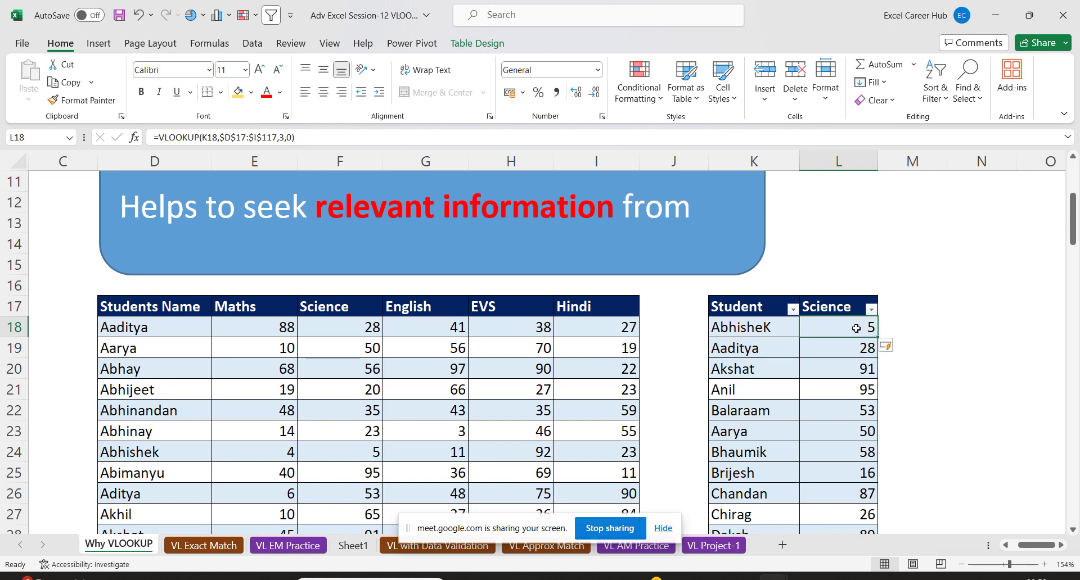
Clear the existing Science results in column L from L18 down.
key(ctrl+shift+Down)
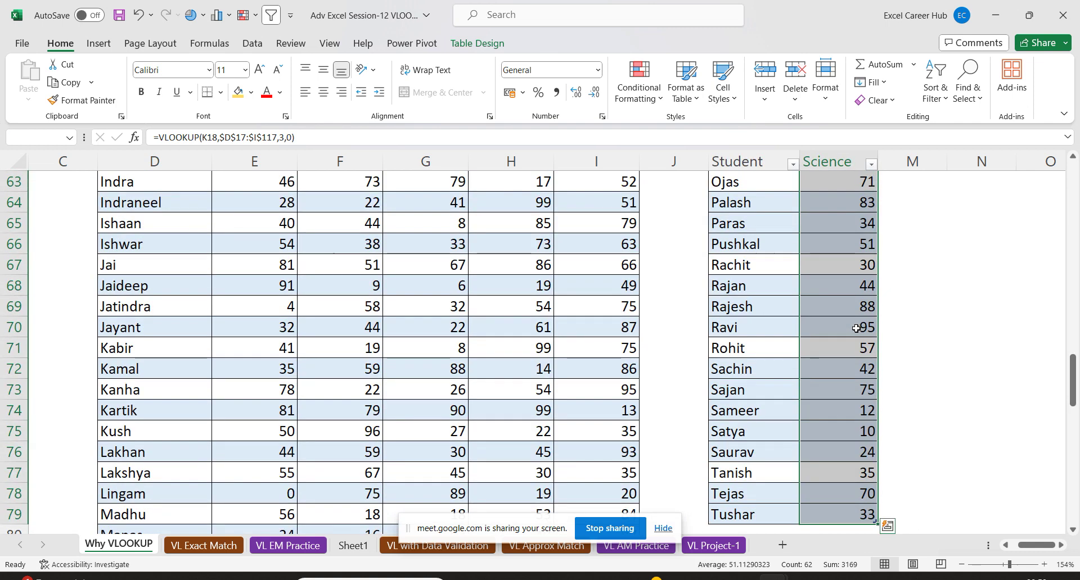
key(Delete)
scroll(856, 329, up, 15)
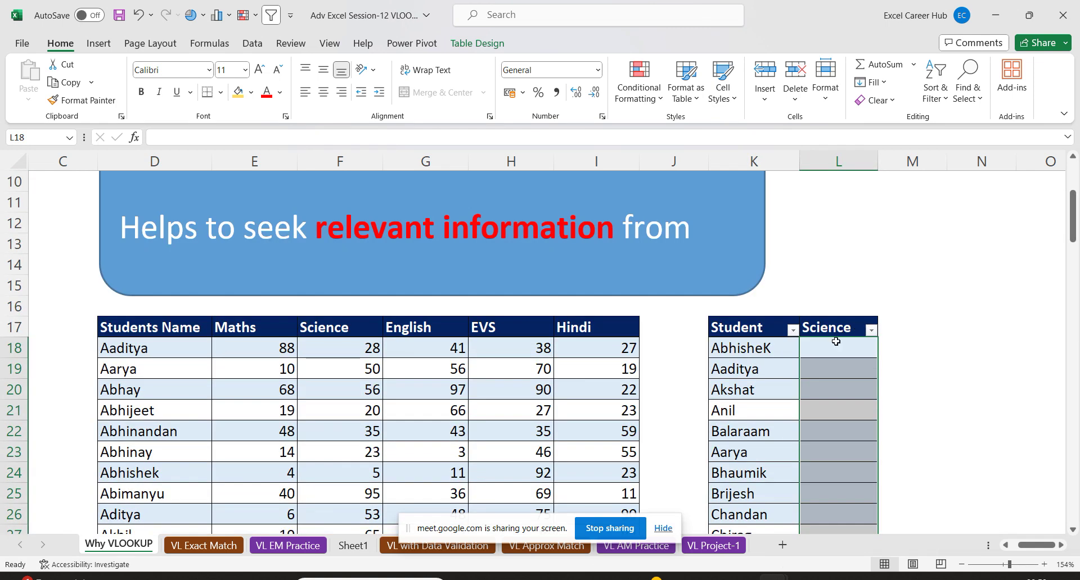
Start =VLOOKUP(K18,D18:I117, in L18, with K18's student as lookup value.
click(835, 341)
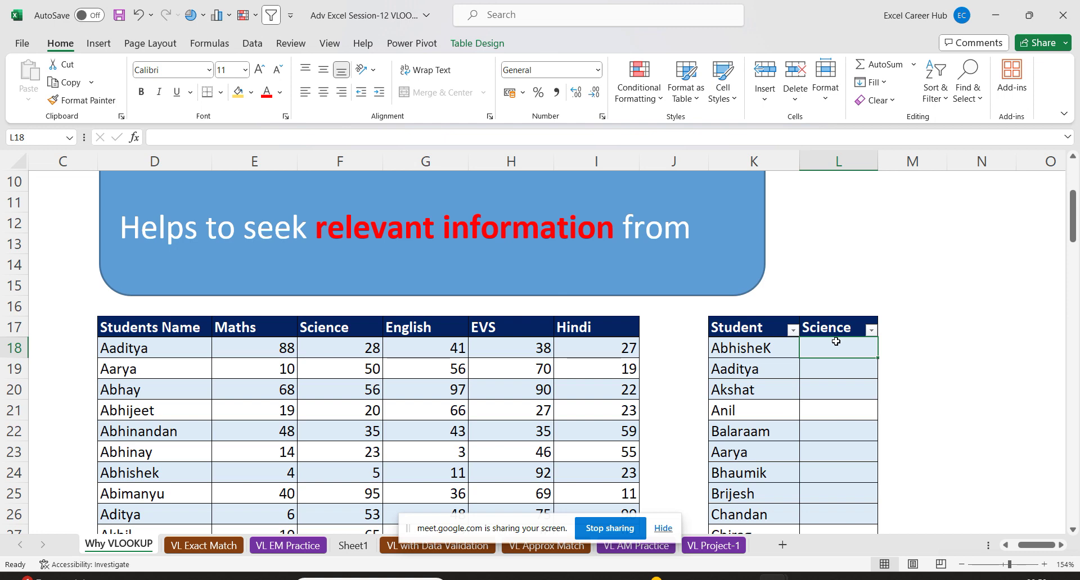
text(=vl)
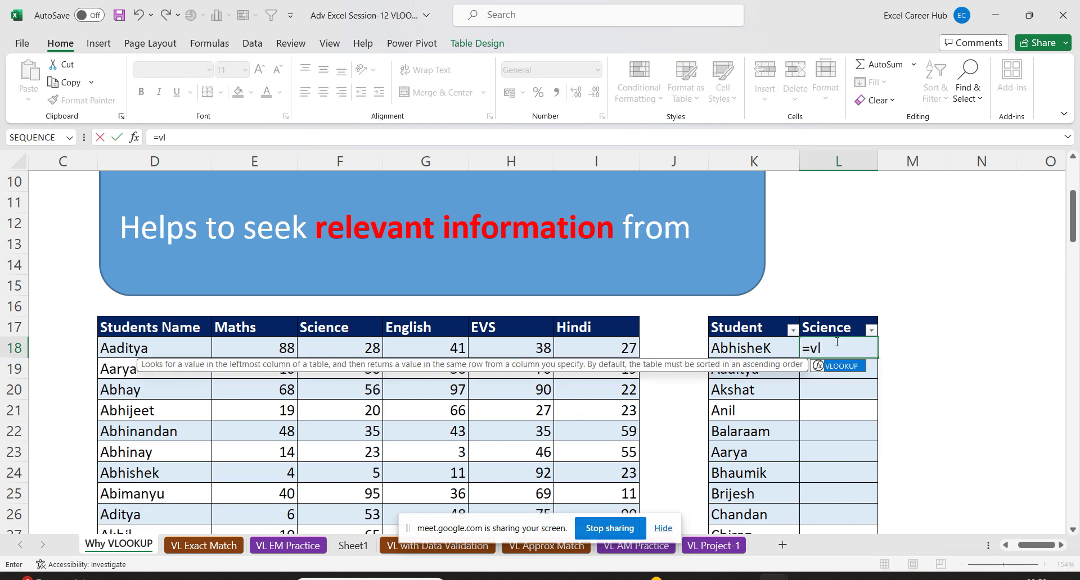
key(Tab)
click(737, 345)
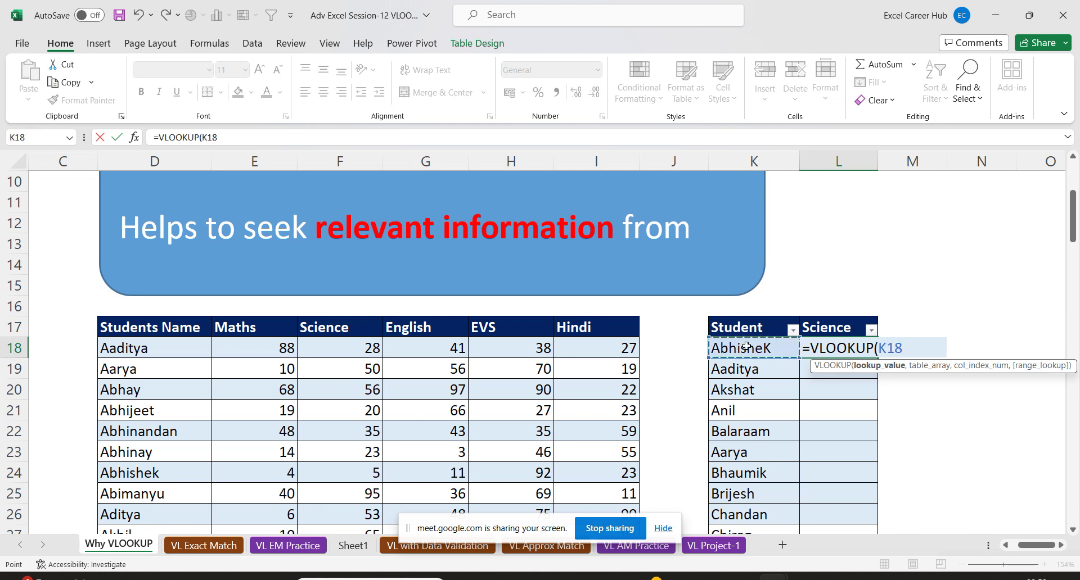
text(,)
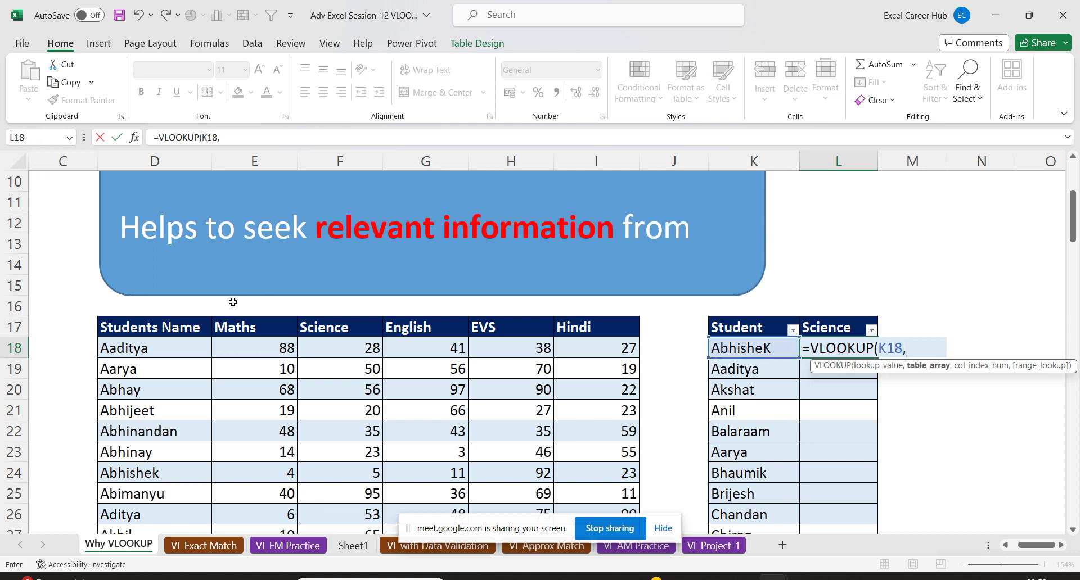
click(110, 314)
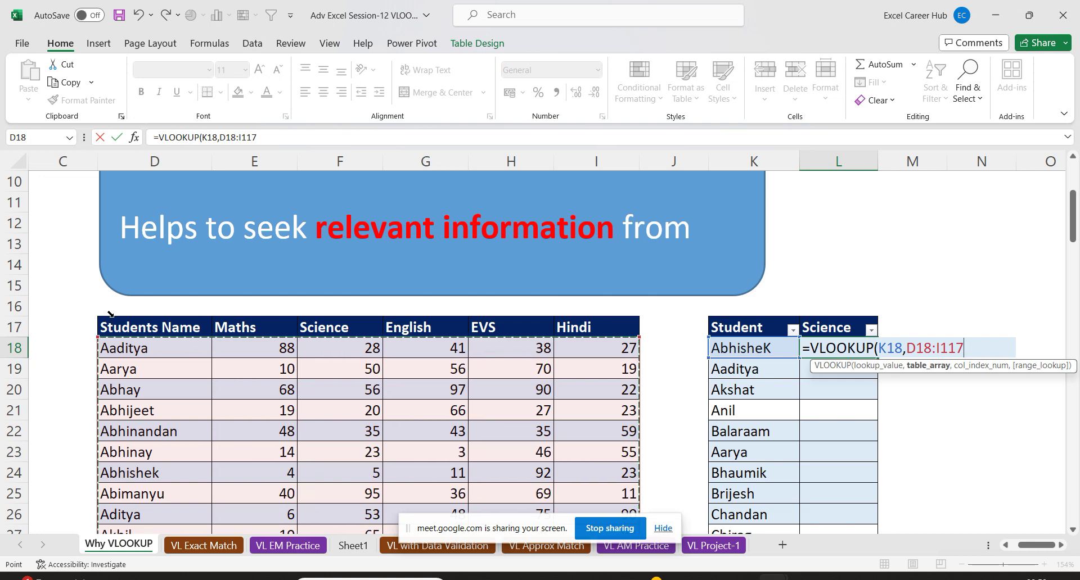
In Function Arguments, clear the old table range and re-enter K18 as the lookup value.
click(134, 137)
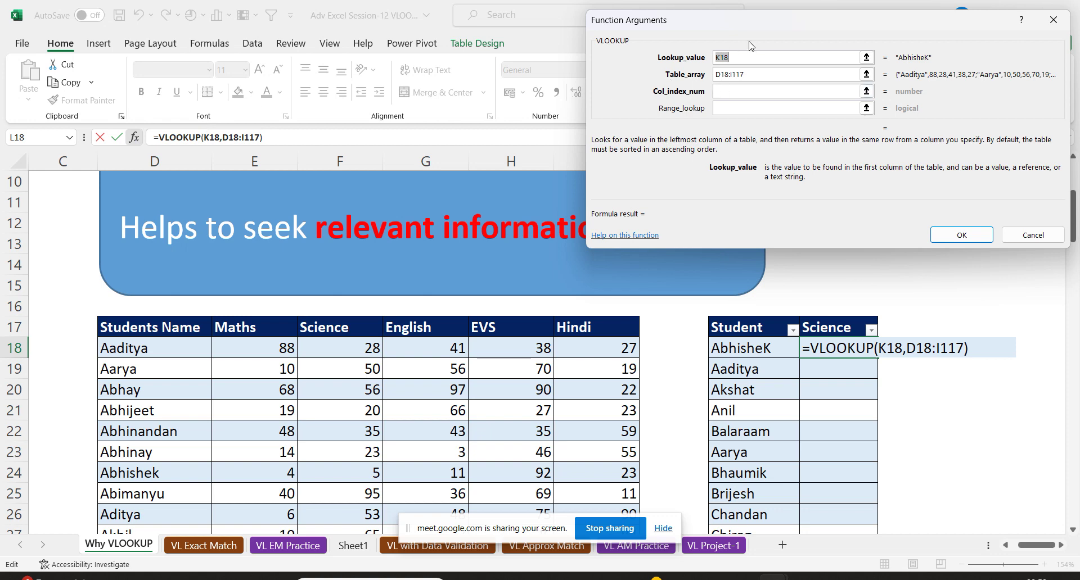
scroll(748, 74, down, 3)
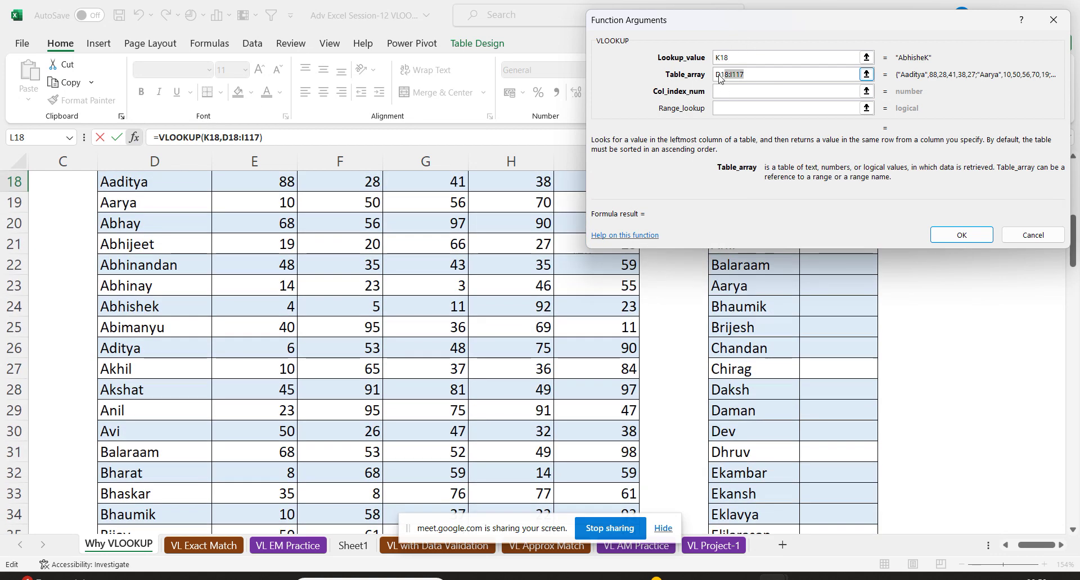
drag(748, 74, 710, 75)
key(BackSpace)
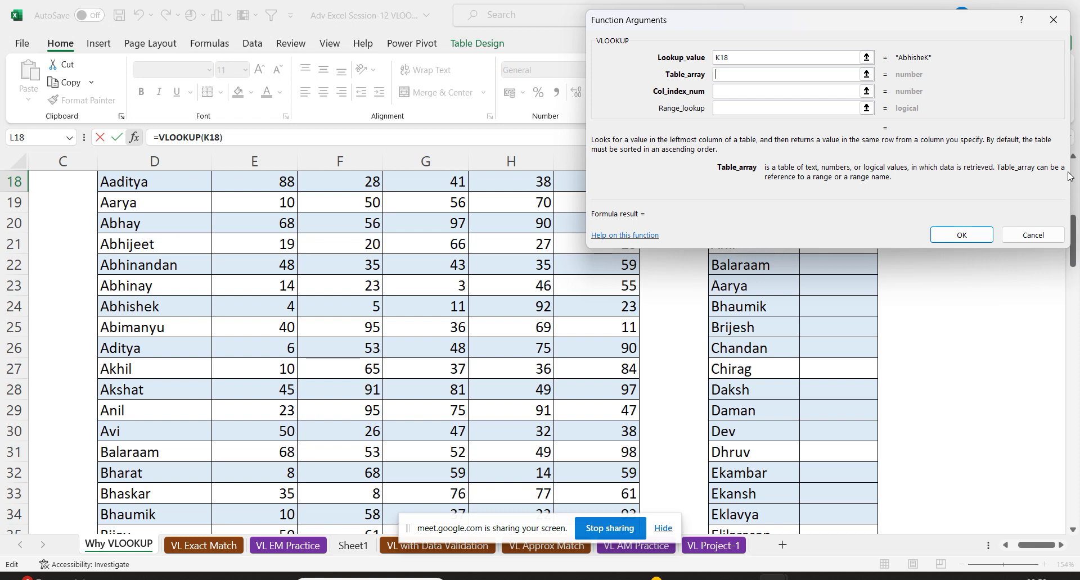
drag(1072, 225, 1075, 138)
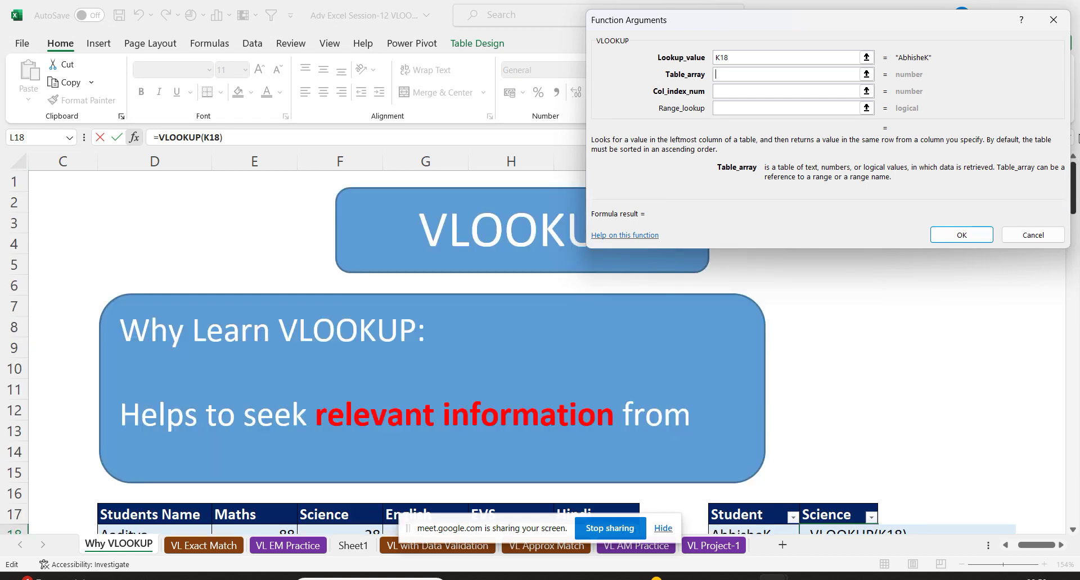
scroll(1075, 138, down, 3)
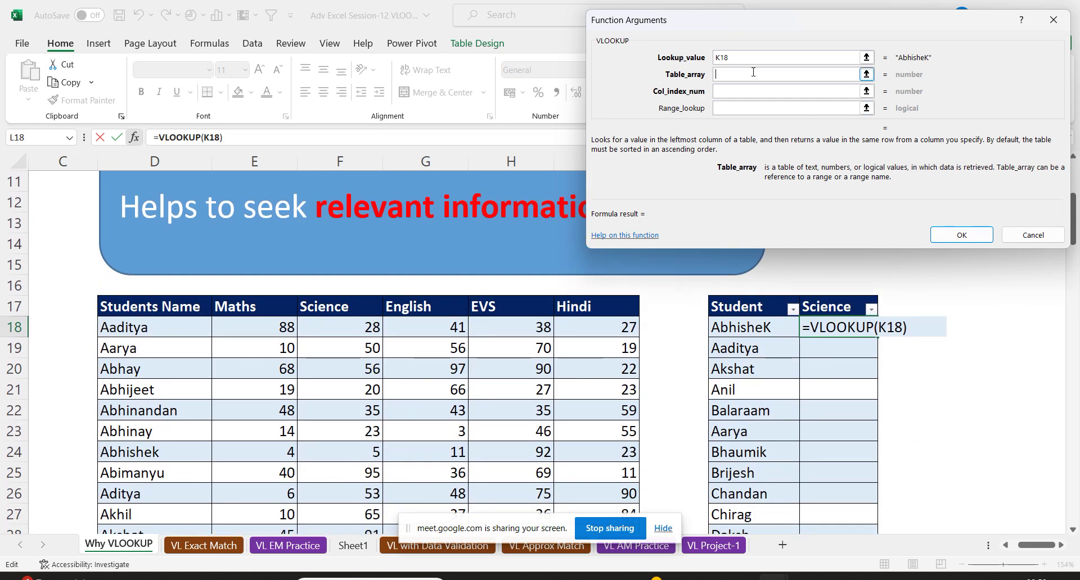
click(740, 60)
key(BackSpace)
key(BackSpace)
key(BackSpace)
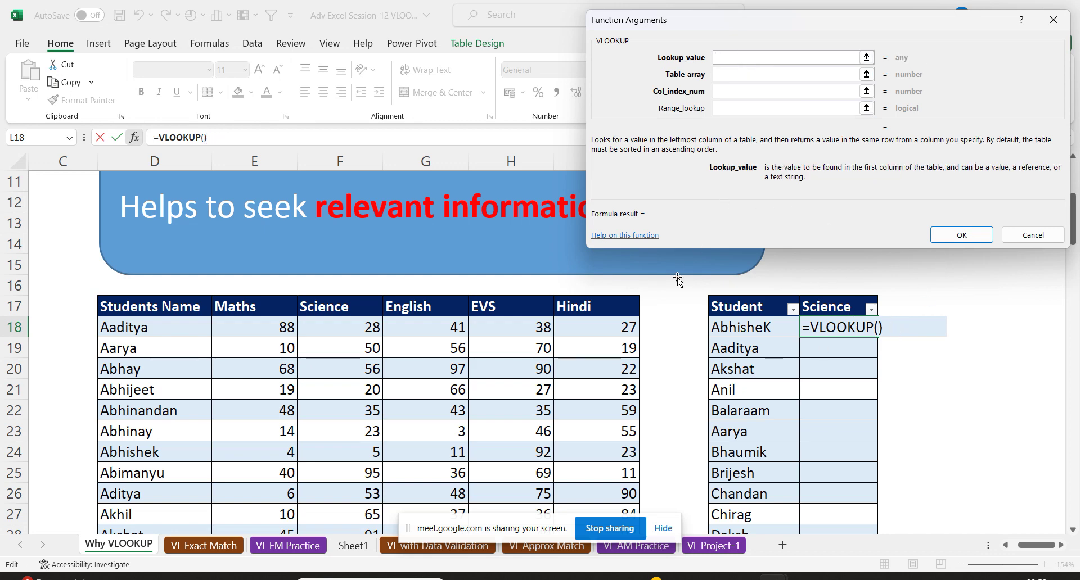
click(757, 325)
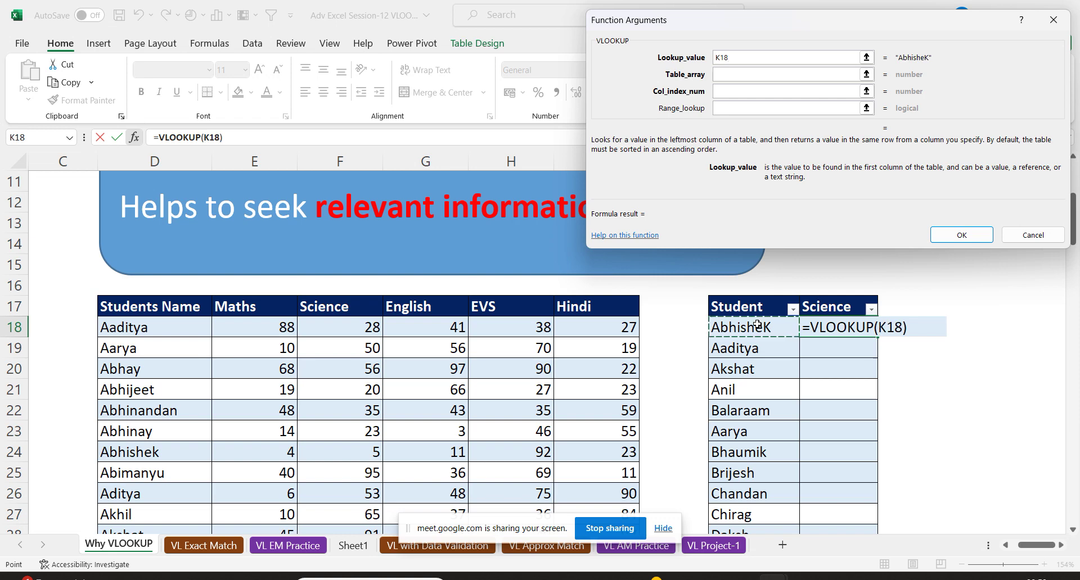
text(,)
key(BackSpace)
Set the table array to the absolute range $D$17:$I$117.
click(720, 74)
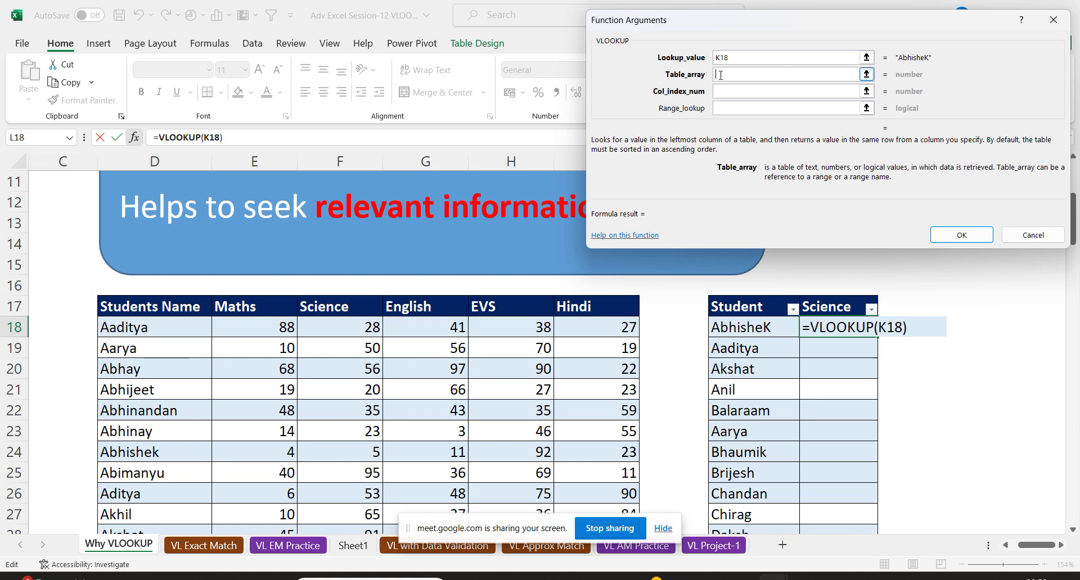
click(138, 308)
key(ctrl+shift+Right)
key(ctrl+shift+Down)
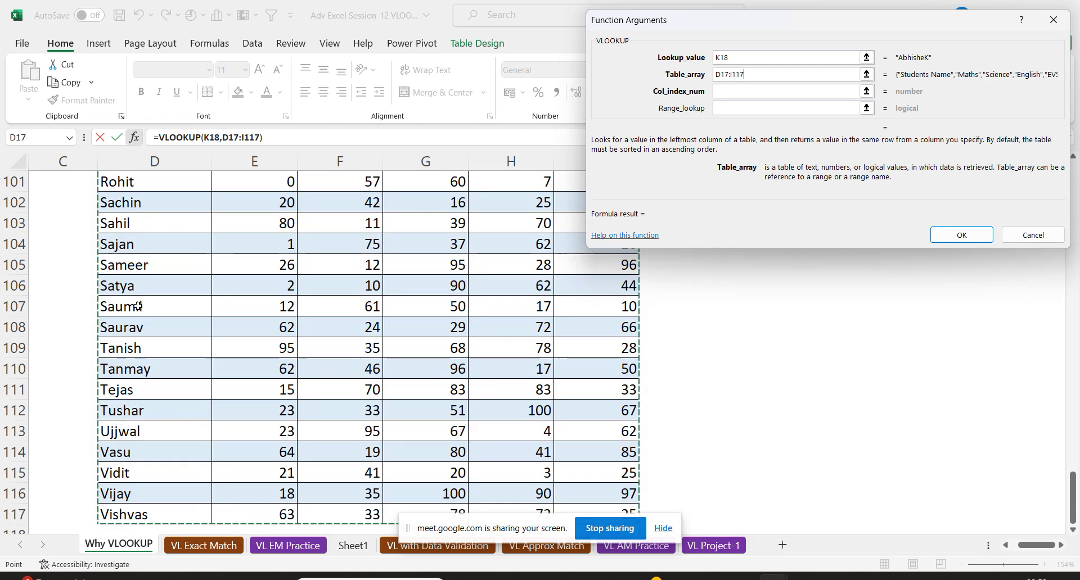
key(F4)
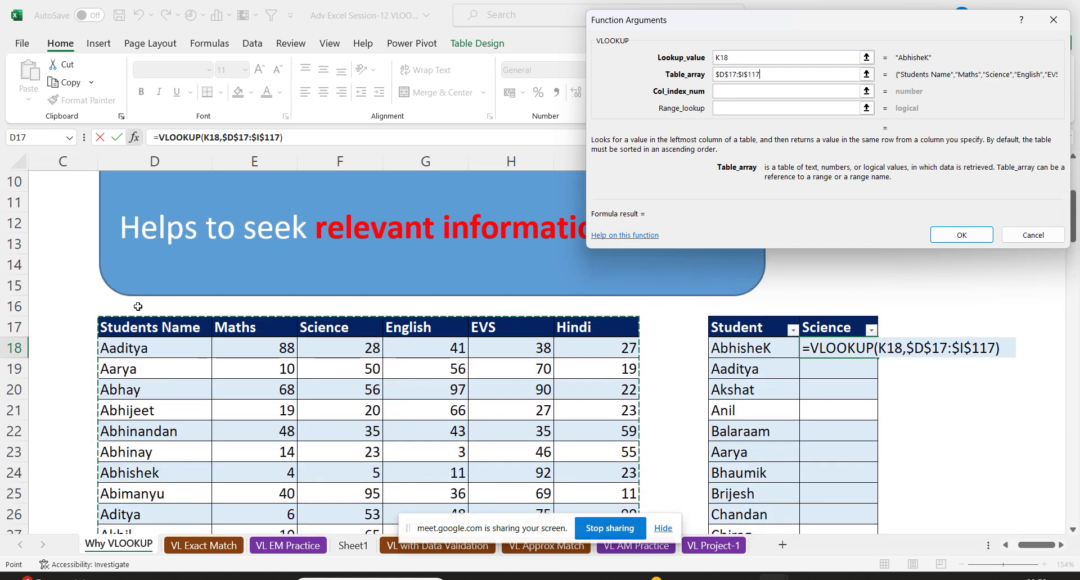
Set column index 3 and match type 0, filling the column with each student's Science mark.
click(750, 94)
text(3)
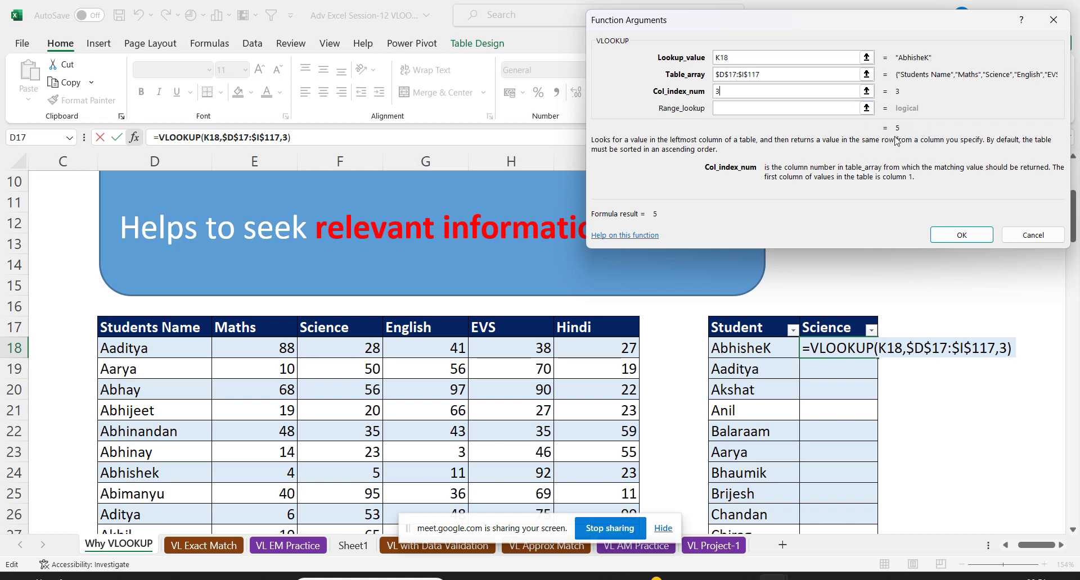
click(740, 108)
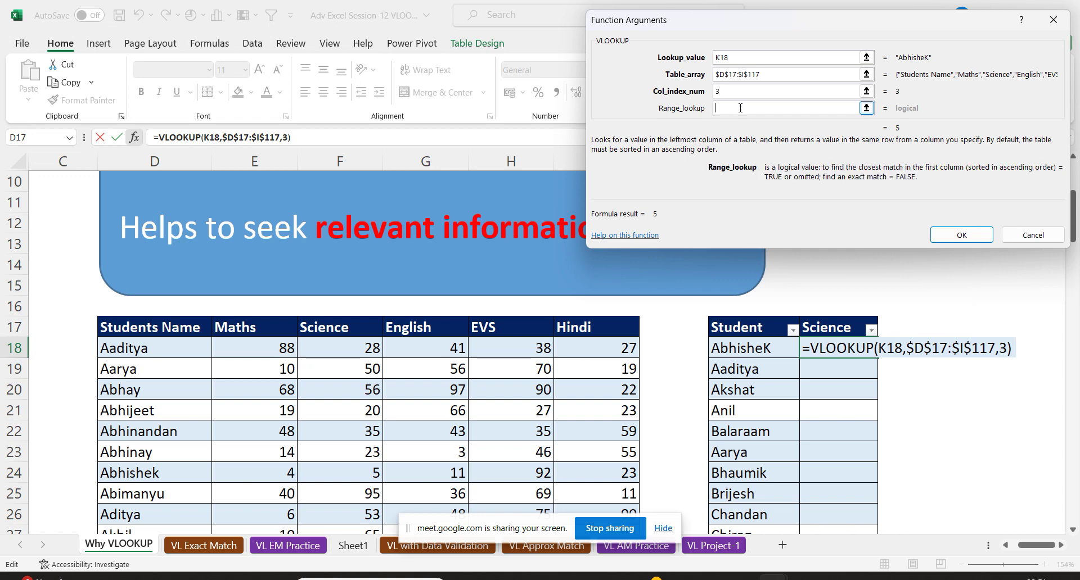
text(0)
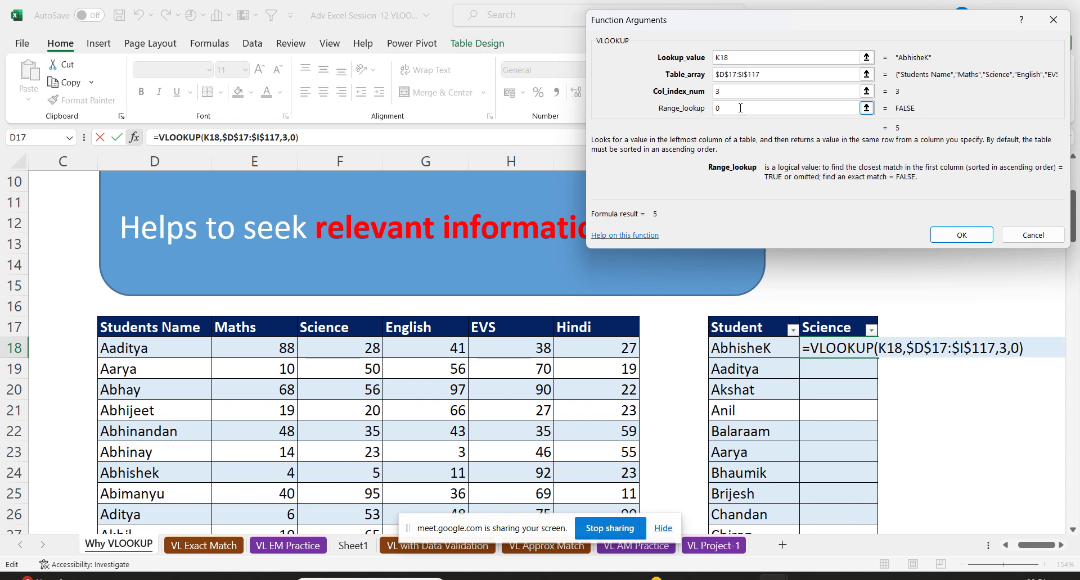
click(961, 235)
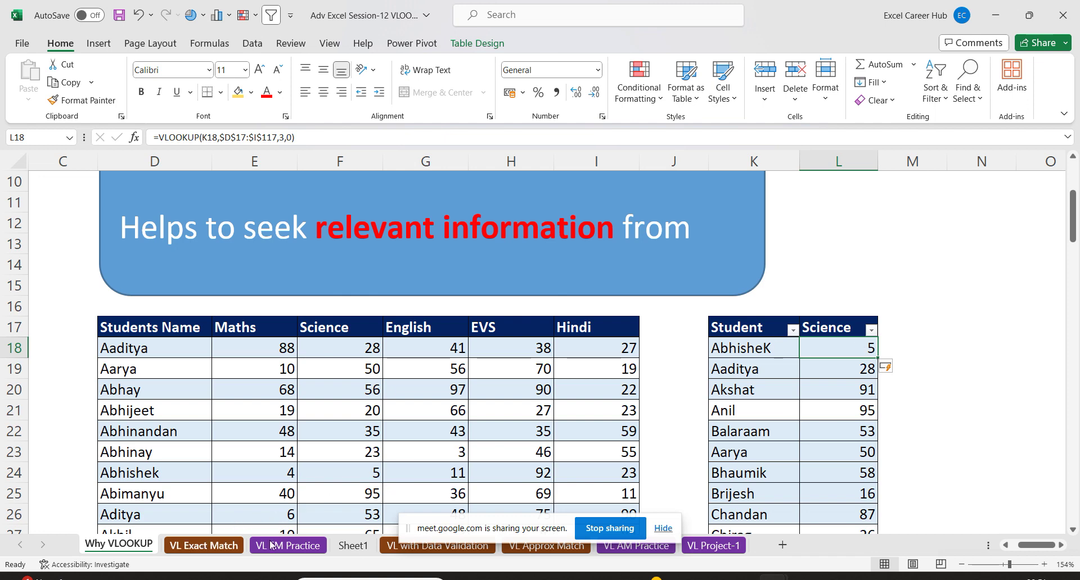
Flip through Sheet1, VL Exact Match and Why VLOOKUP, ending on VL EM Practice.
click(367, 550)
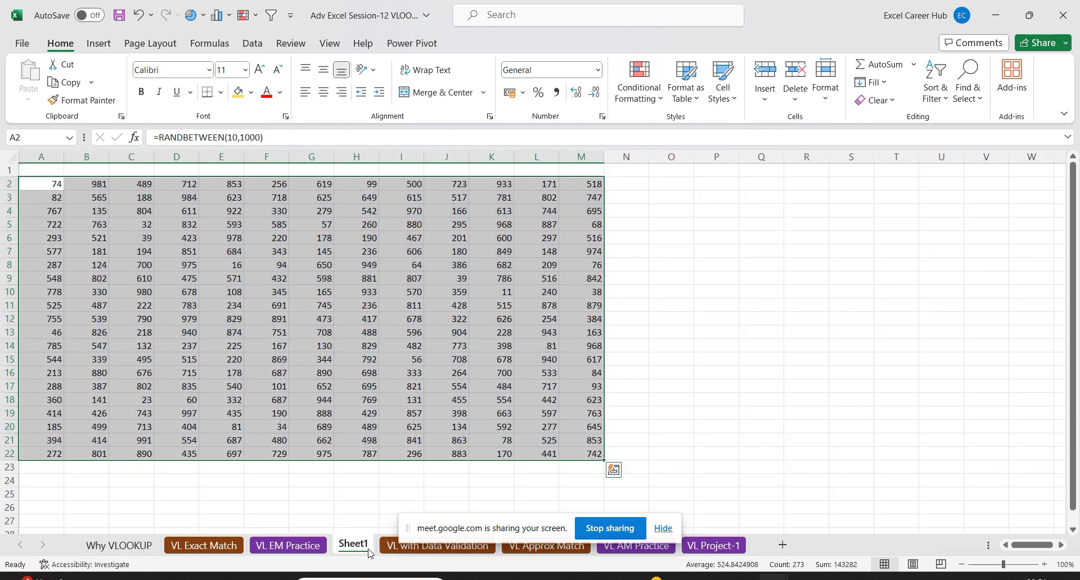
click(203, 546)
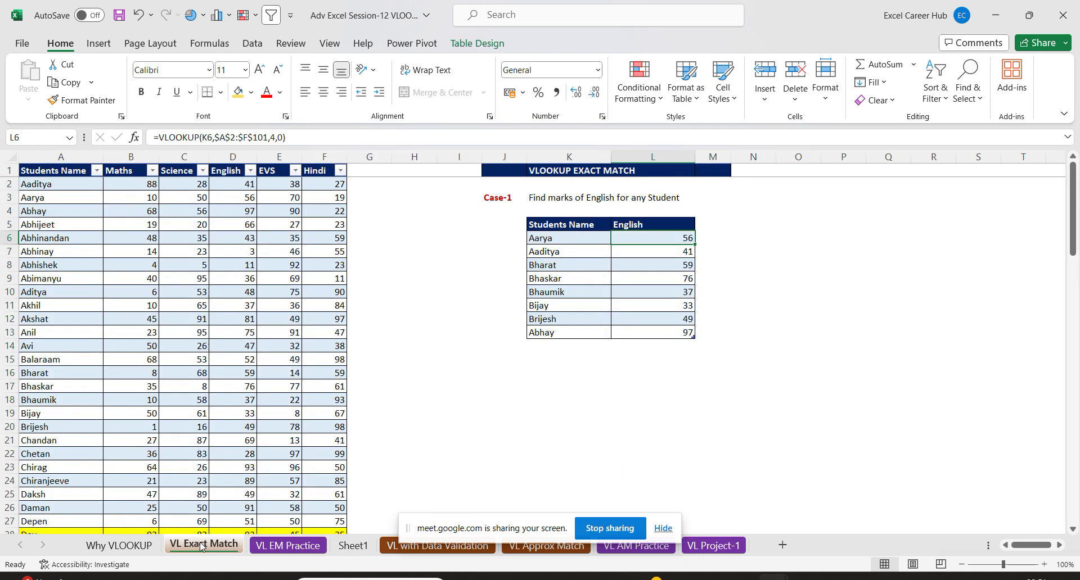
click(293, 545)
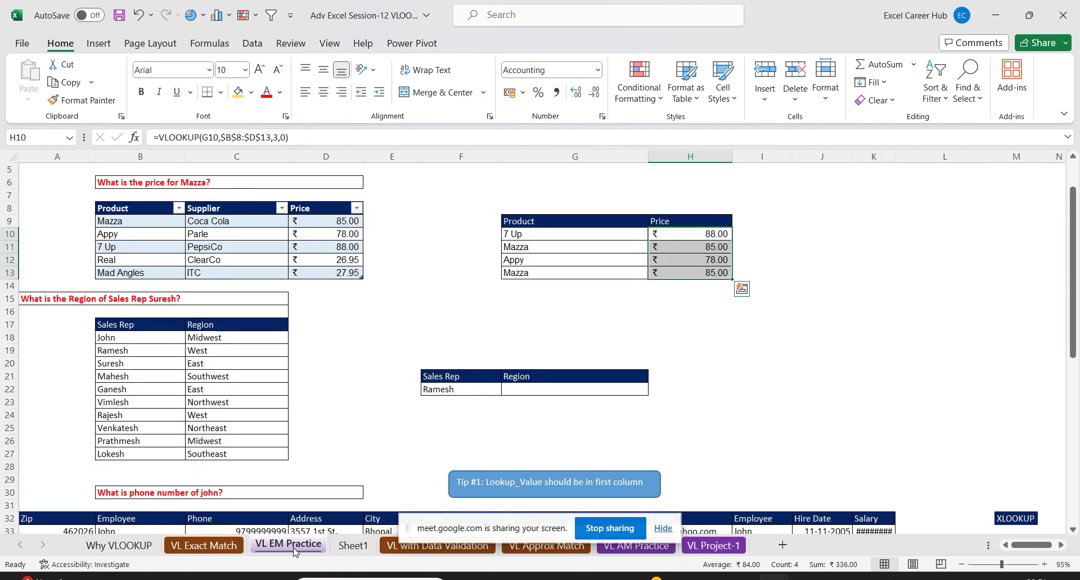
click(119, 546)
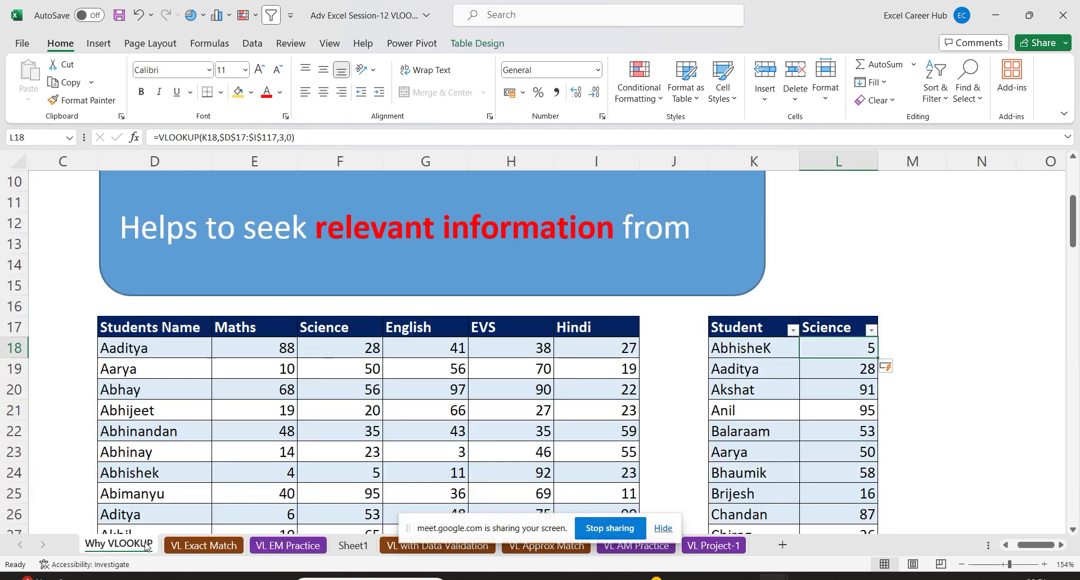
click(287, 547)
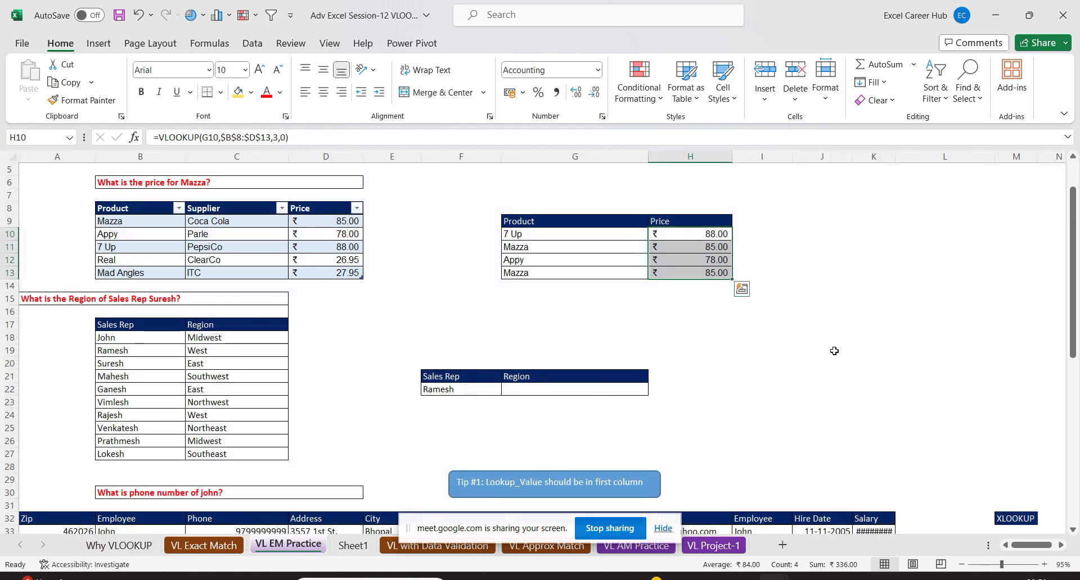
Scroll through the VL EM Practice sheet to review the filled price lookups.
drag(1073, 255, 1071, 187)
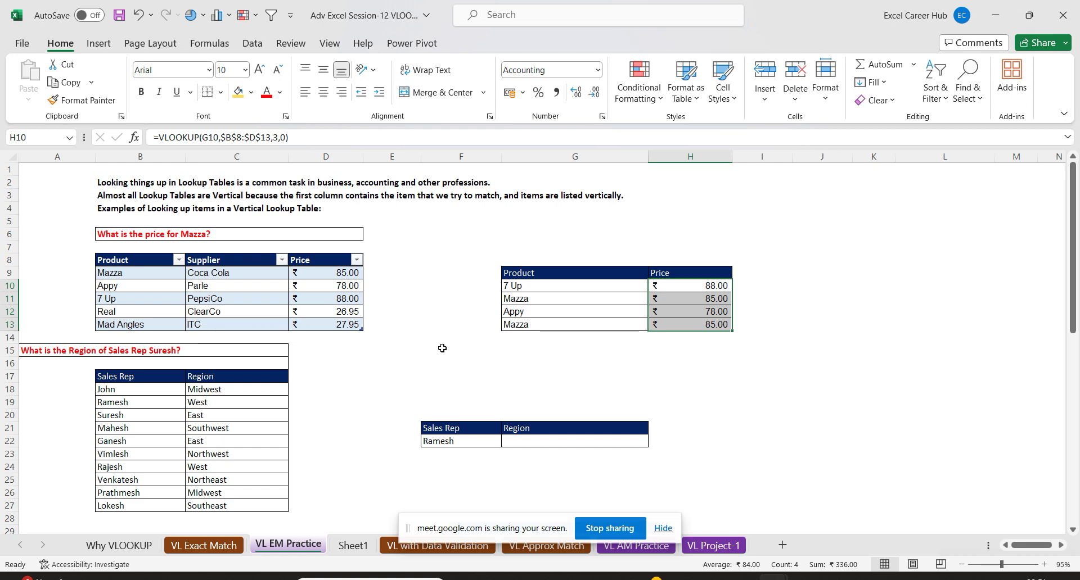
click(666, 529)
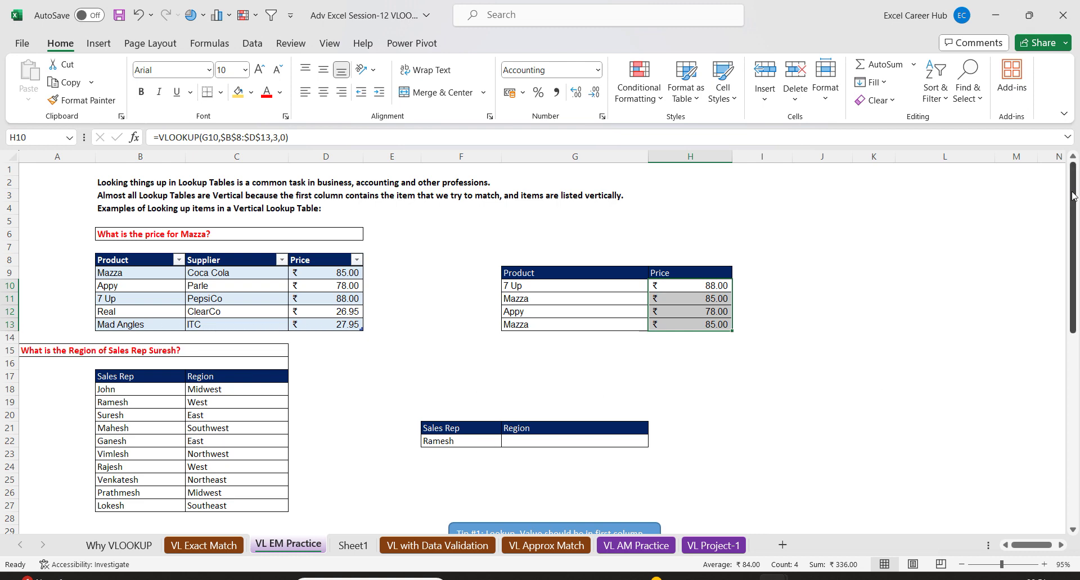
drag(1072, 196, 1077, 303)
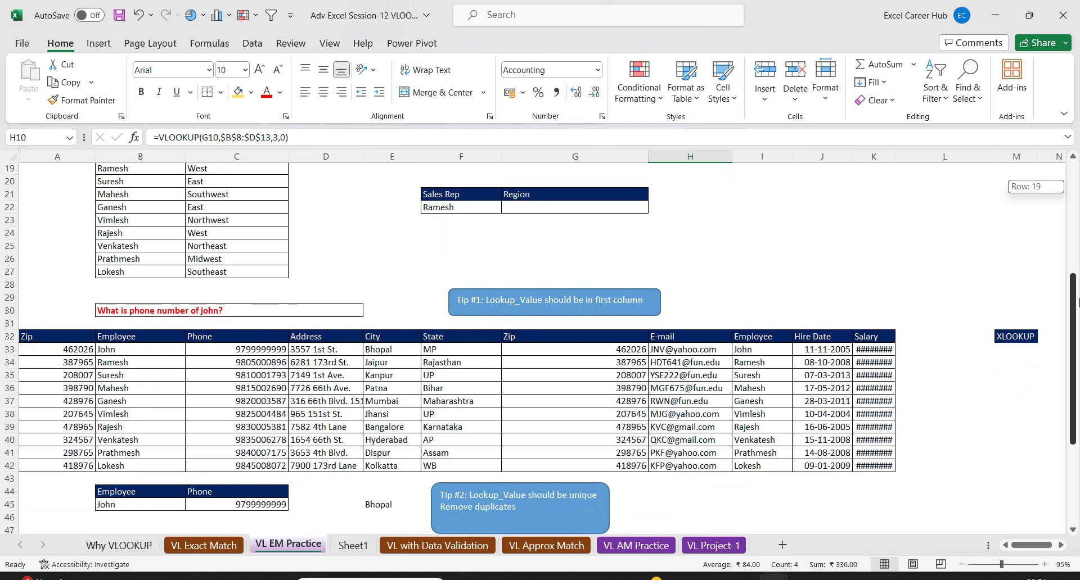
drag(1077, 302, 1075, 140)
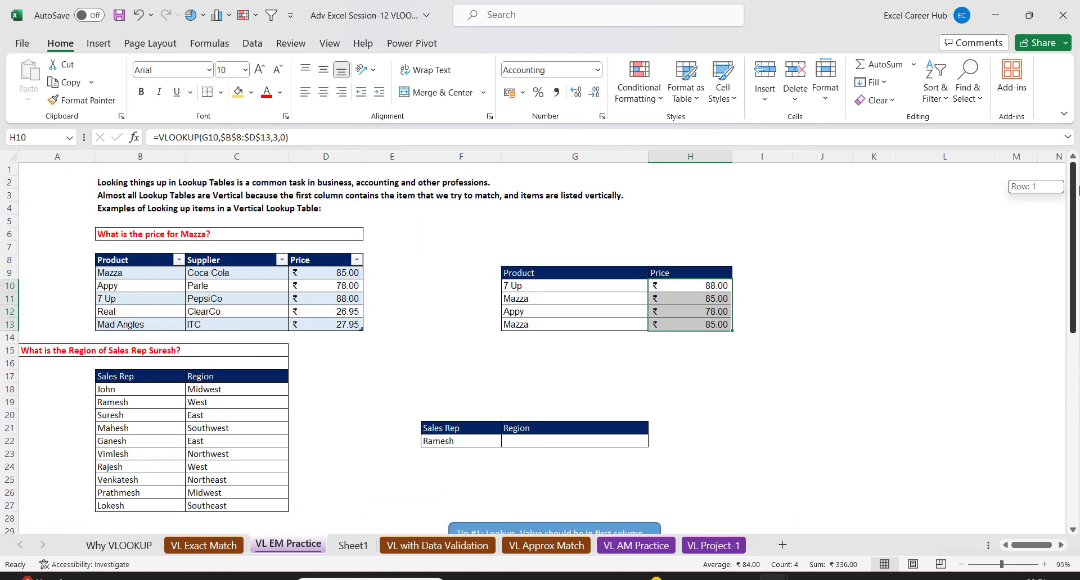
drag(1077, 191, 1077, 196)
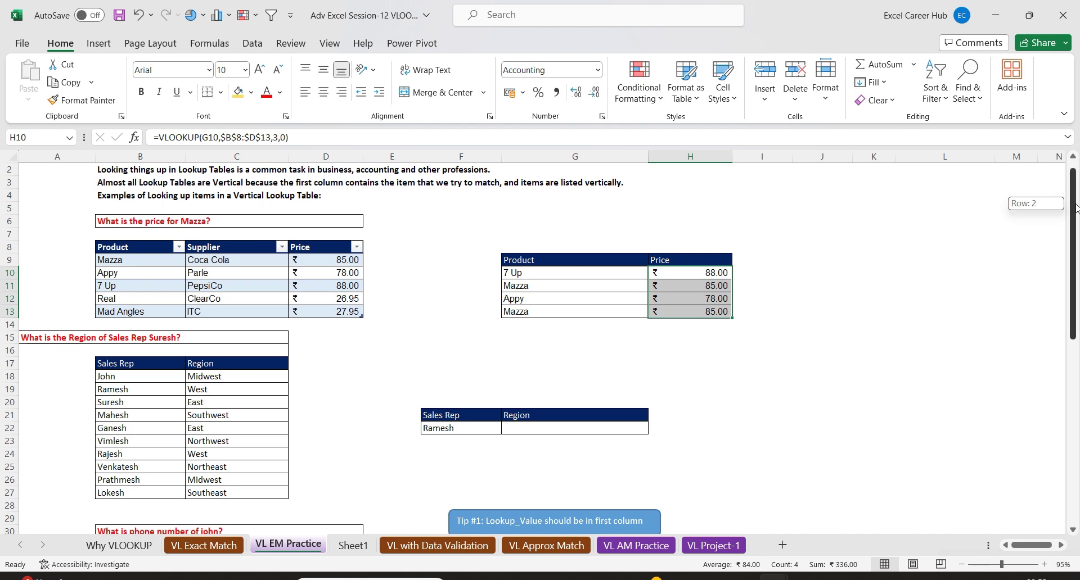
drag(1076, 209, 1075, 275)
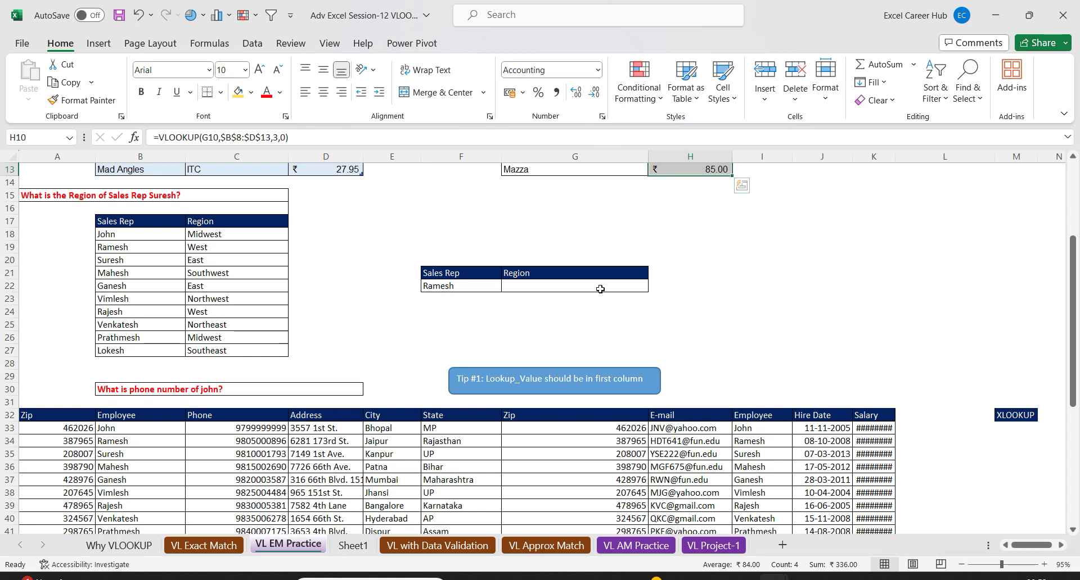
Begin a VLOOKUP in G22 using Ramesh in F22 as the lookup value.
click(597, 283)
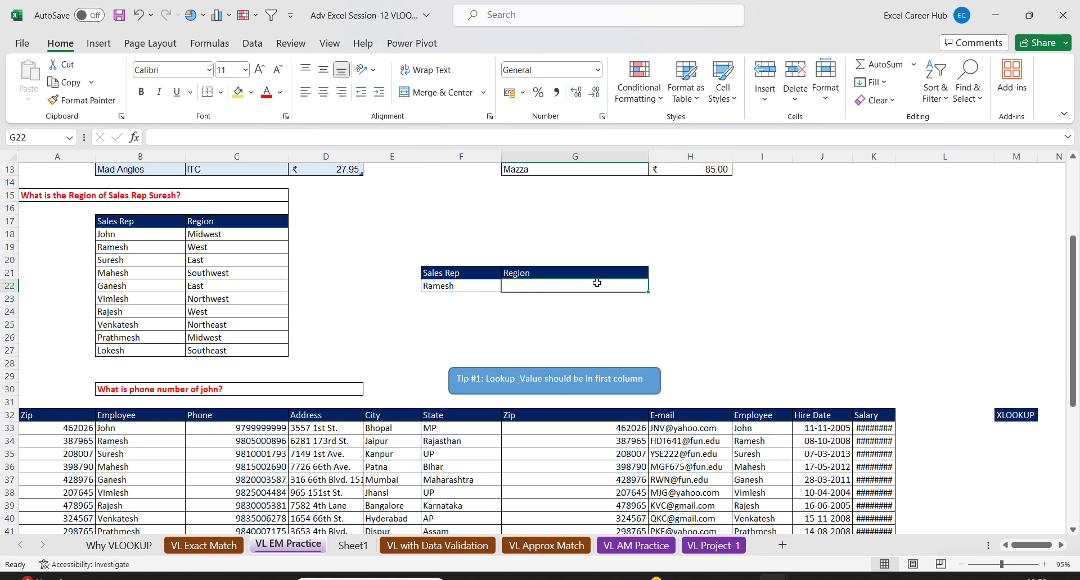
text(=vl)
key(Tab)
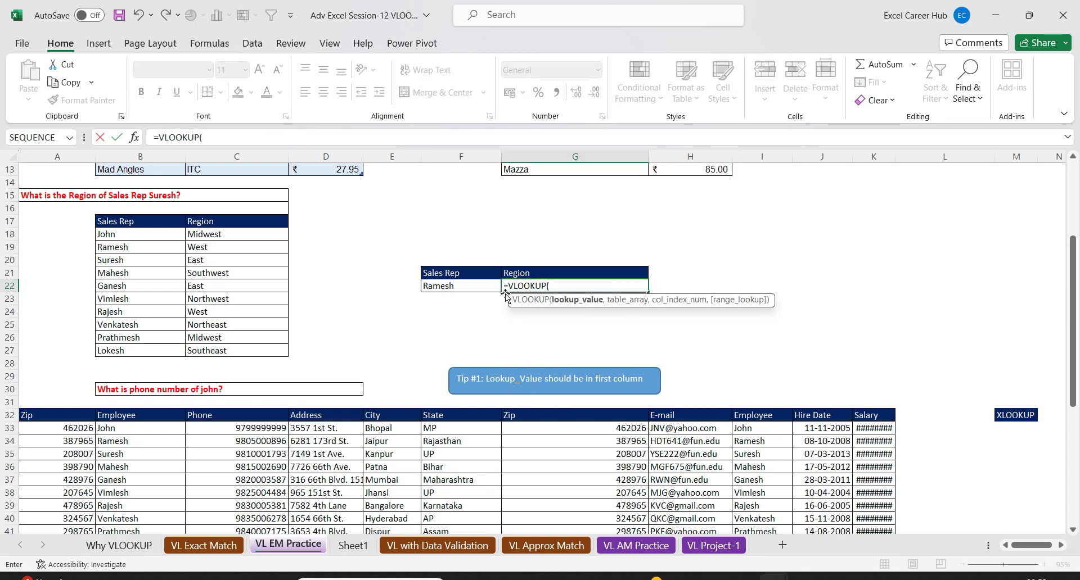
click(135, 140)
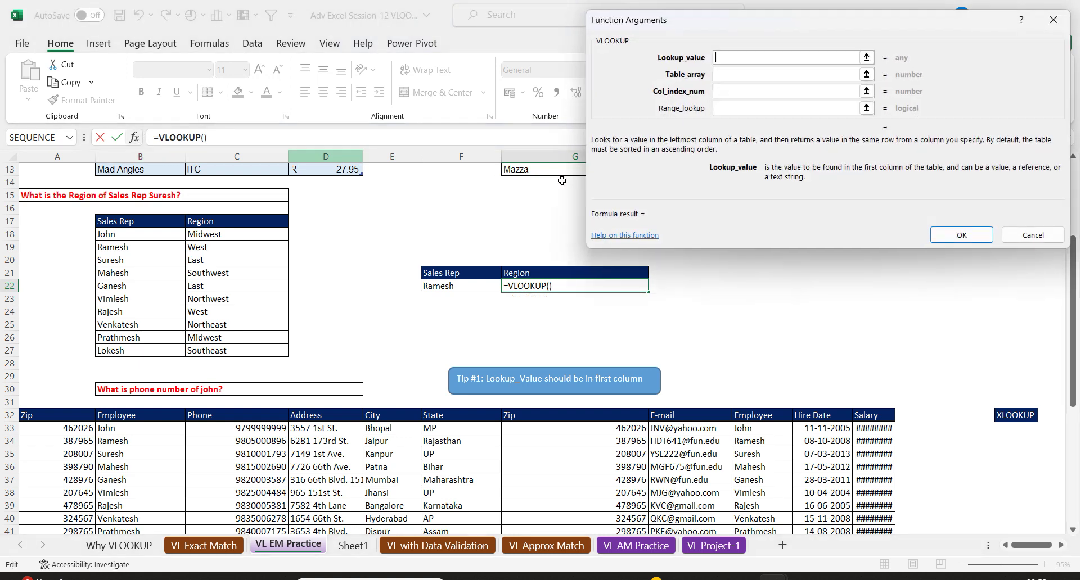
click(456, 287)
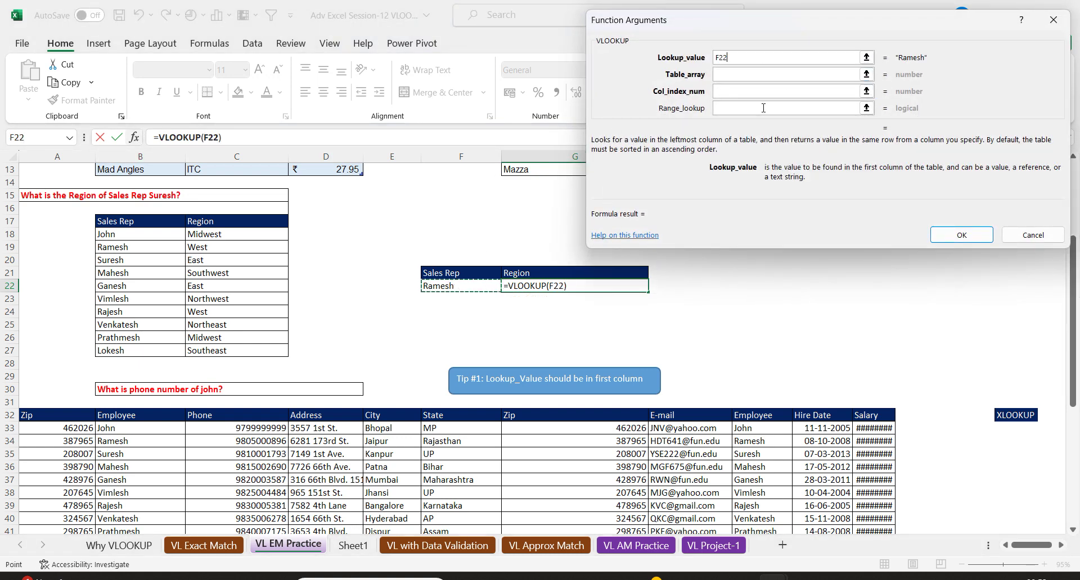
Complete it with table B17:C27, column 2 and match 0 so G22 shows West.
click(735, 73)
drag(132, 222, 275, 348)
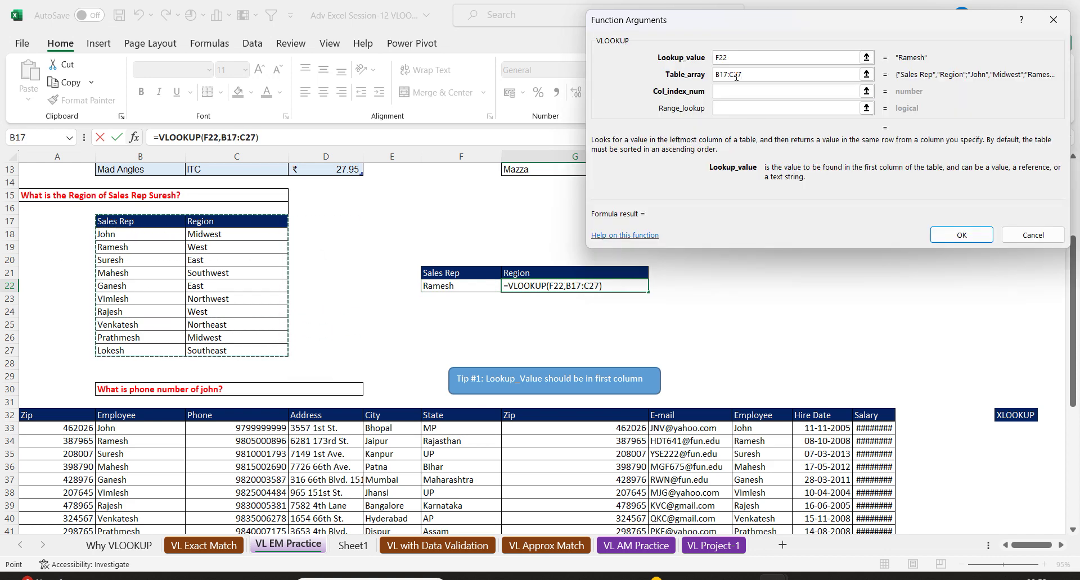
click(730, 92)
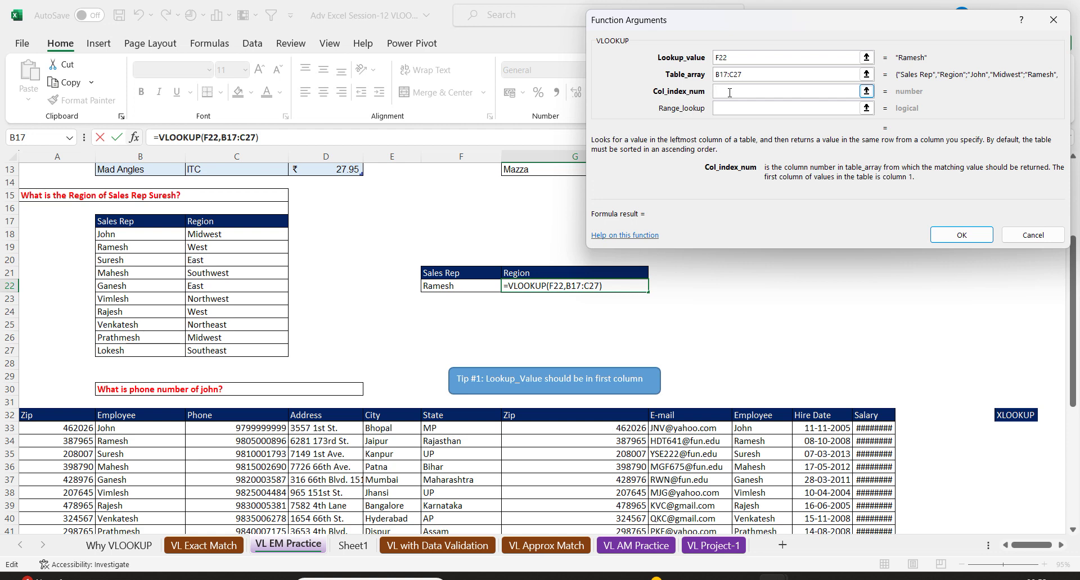
text(2)
key(Tab)
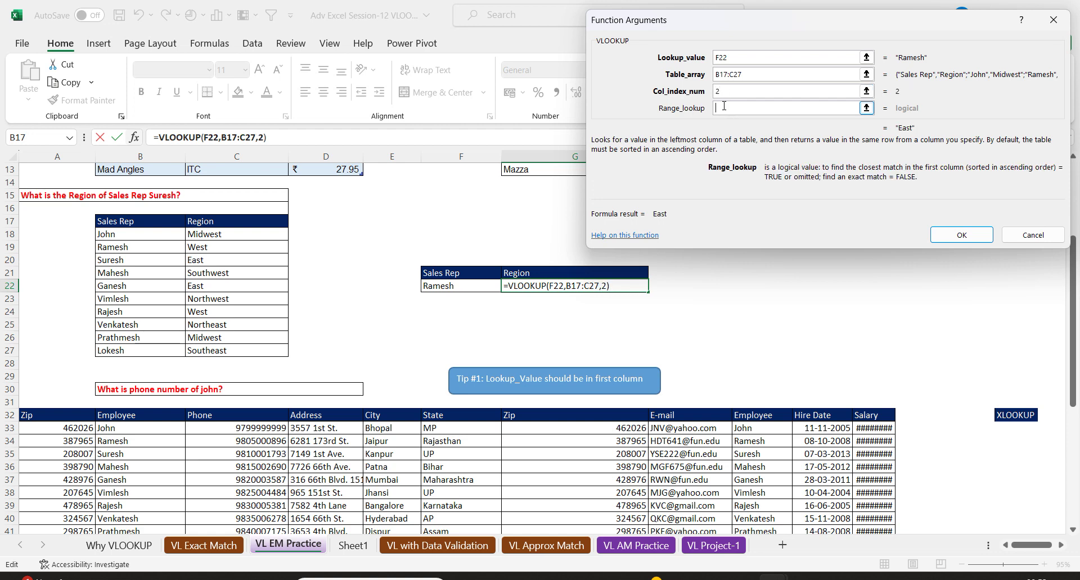
text(0)
key(Return)
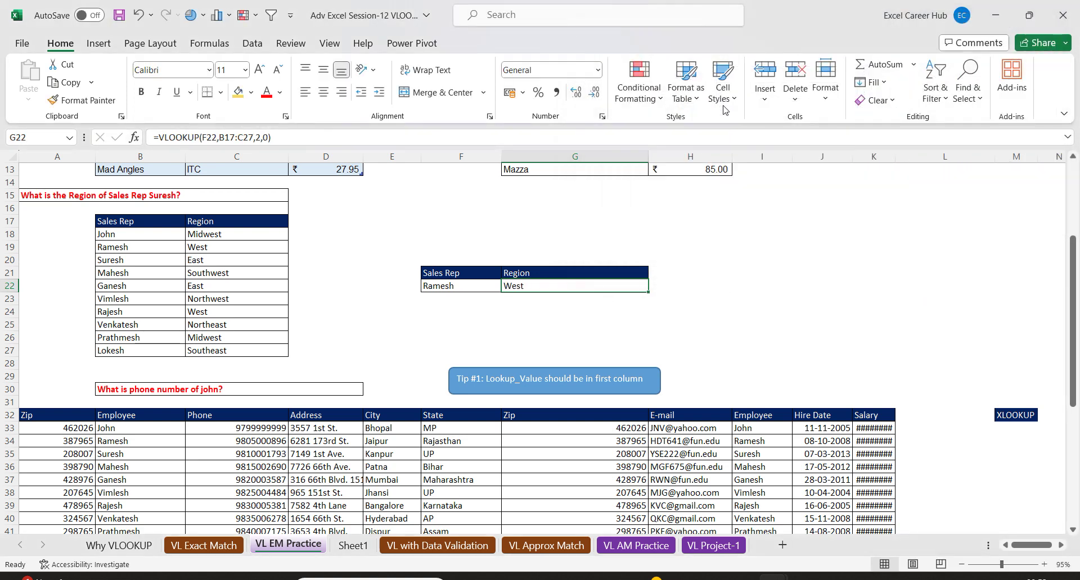
click(453, 287)
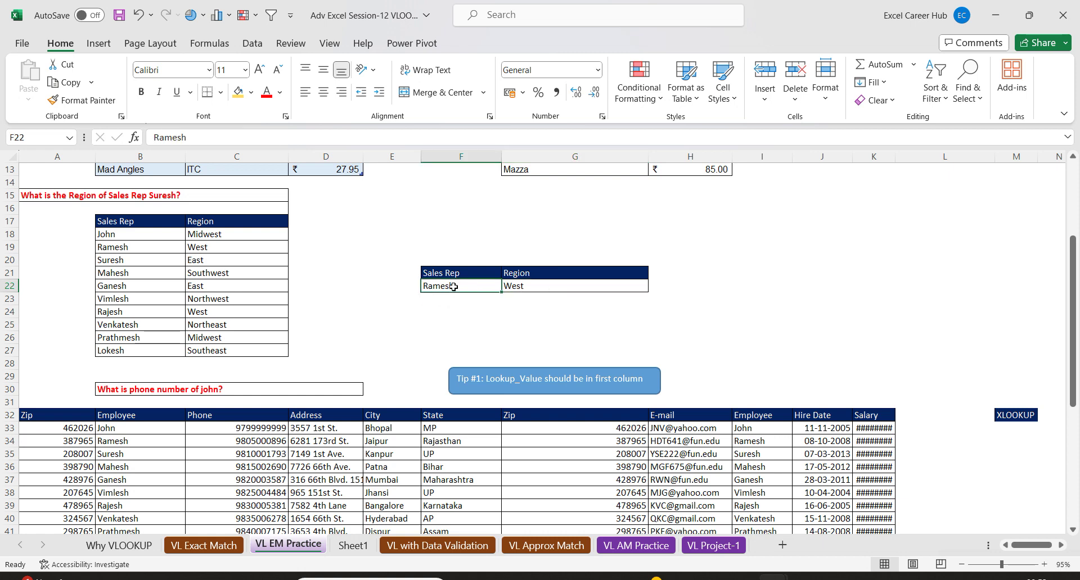
Replace Ramesh with John in F22 and review G22's formula, now returning Midwest.
text(John)
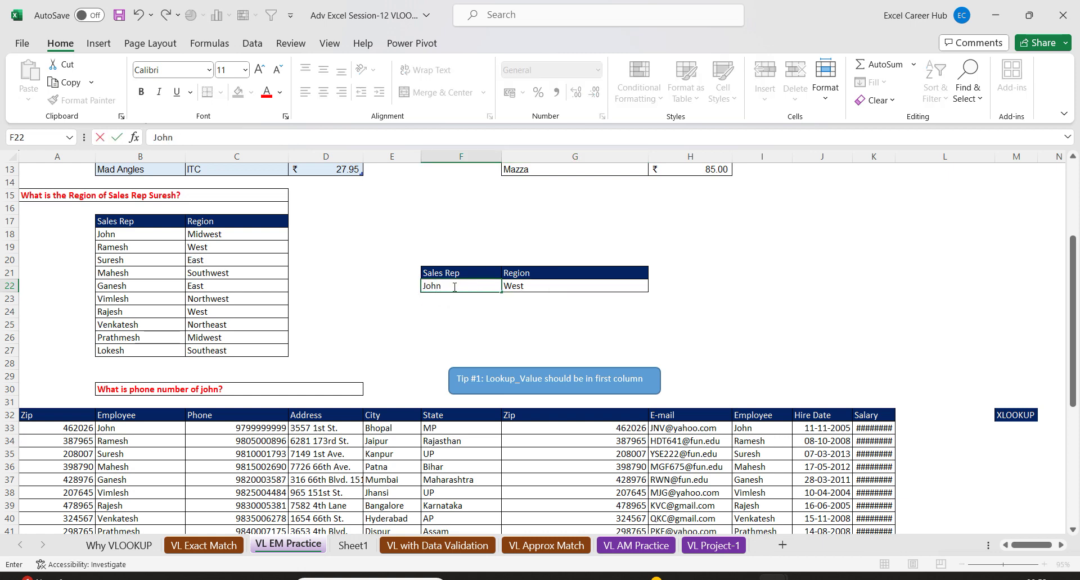
key(Return)
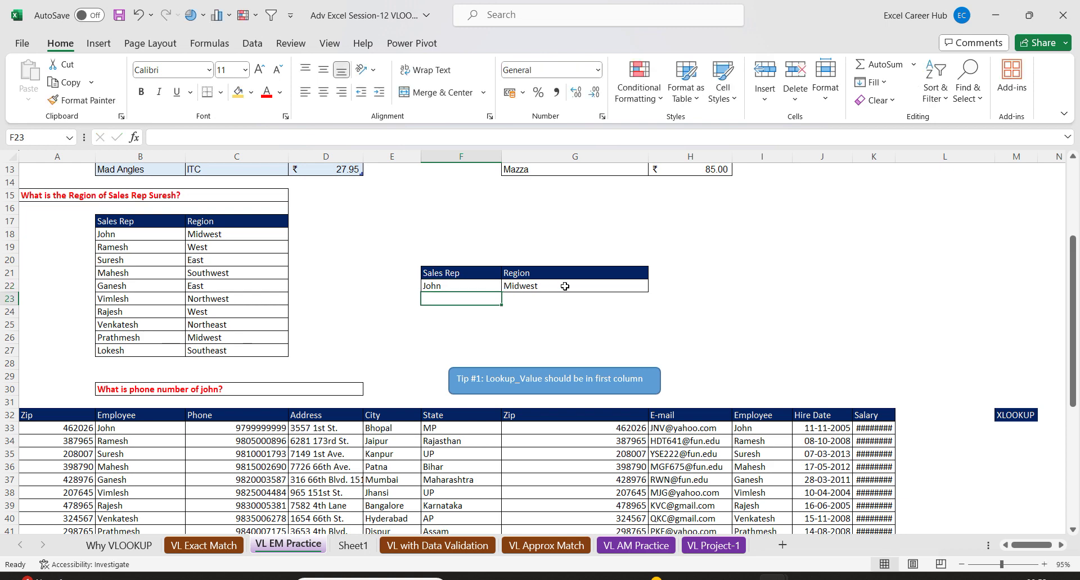
click(567, 286)
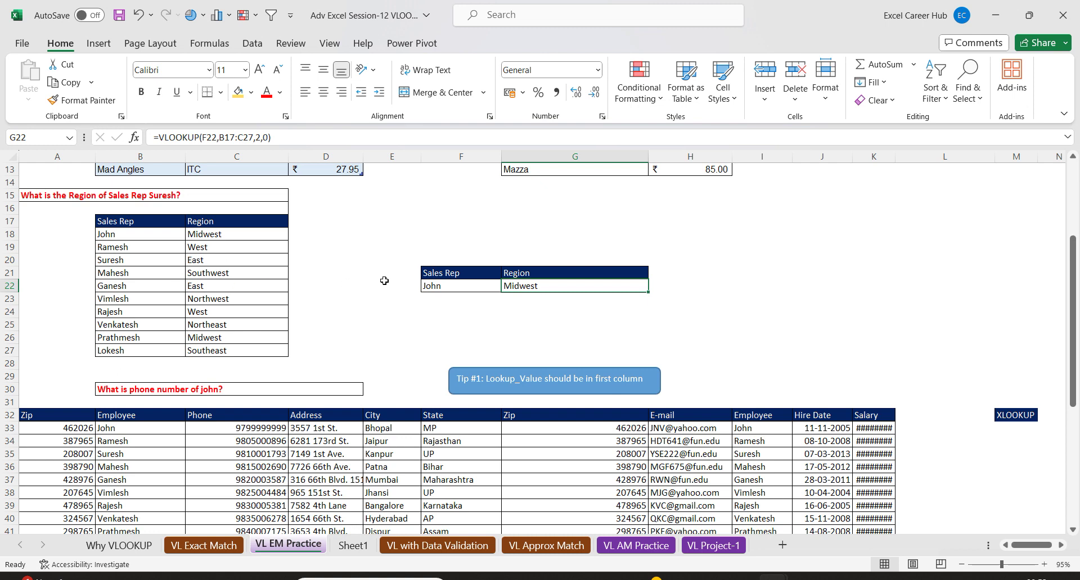
click(452, 283)
drag(452, 284, 603, 284)
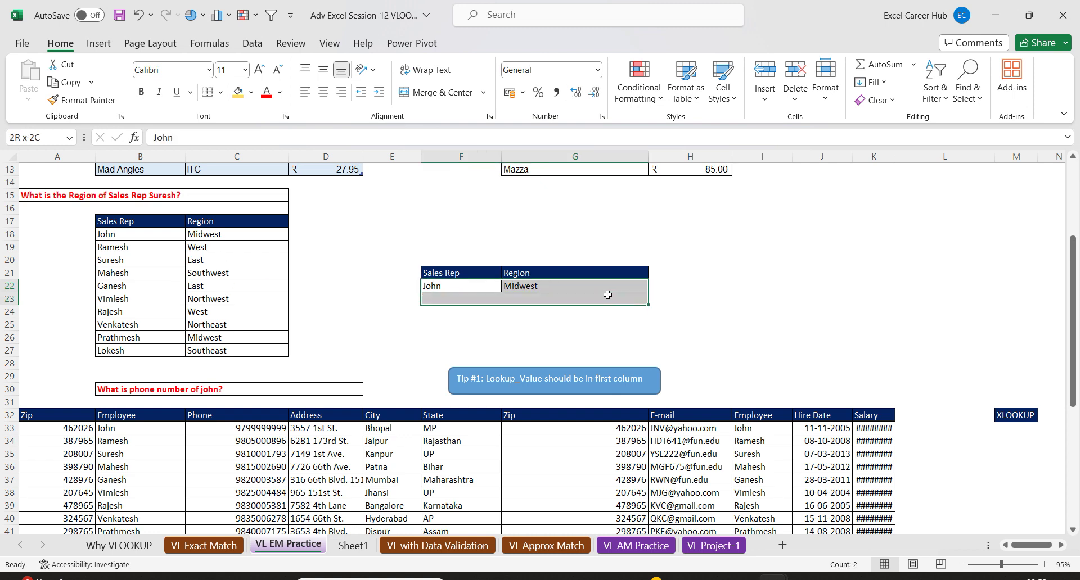
double_click(604, 284)
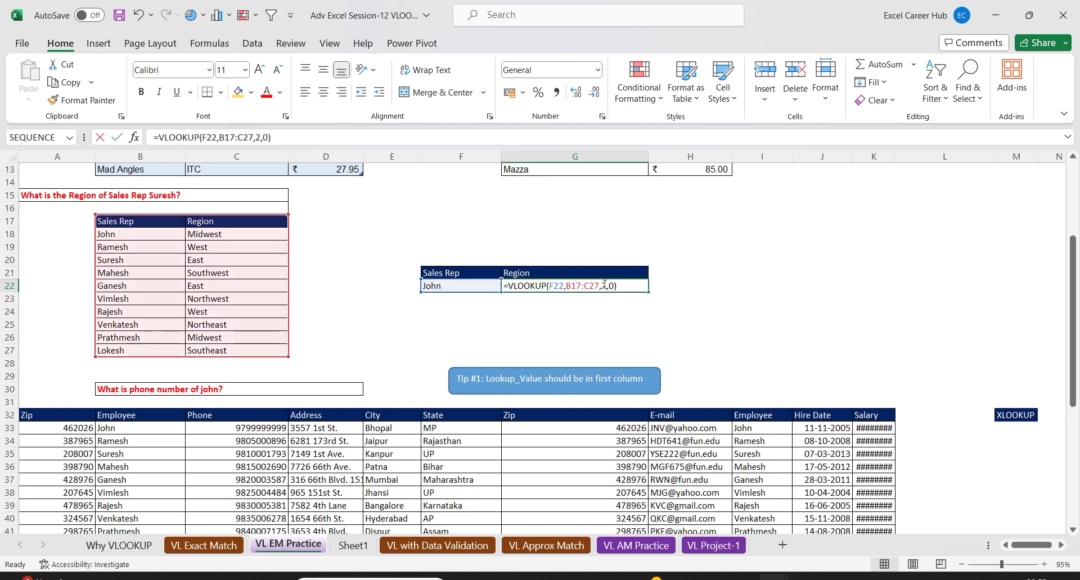
Copy the rep names Suresh through Rajesh from column B into F23 below John.
key(Return)
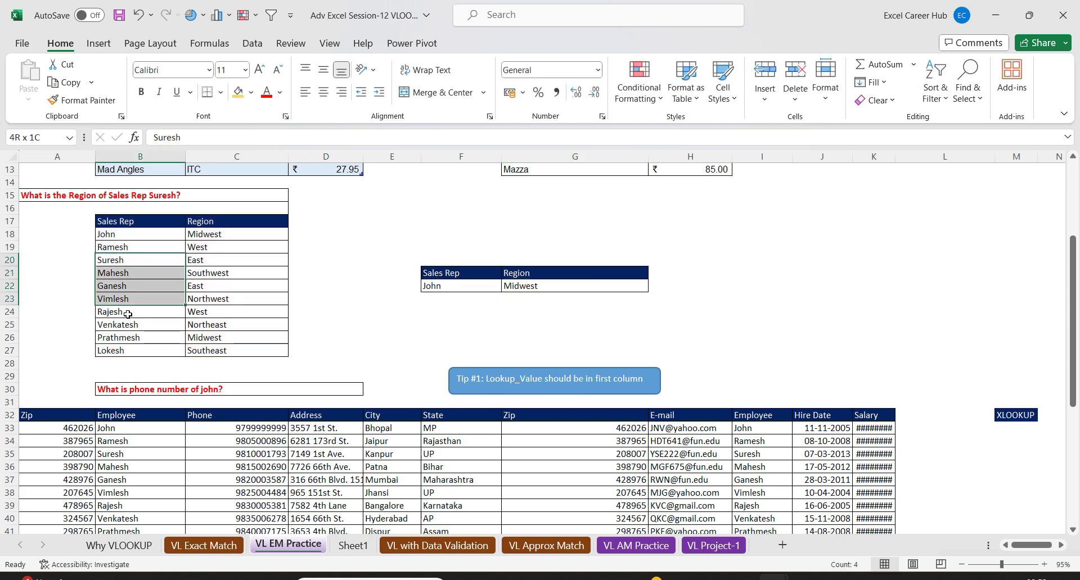
drag(137, 259, 129, 313)
key(ctrl+c)
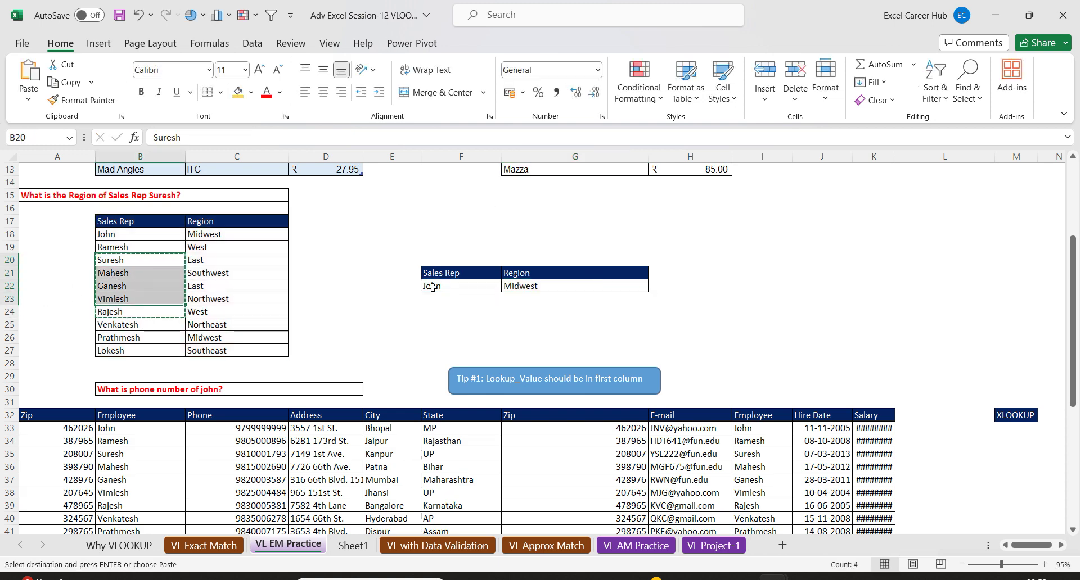
click(434, 296)
key(ctrl+v)
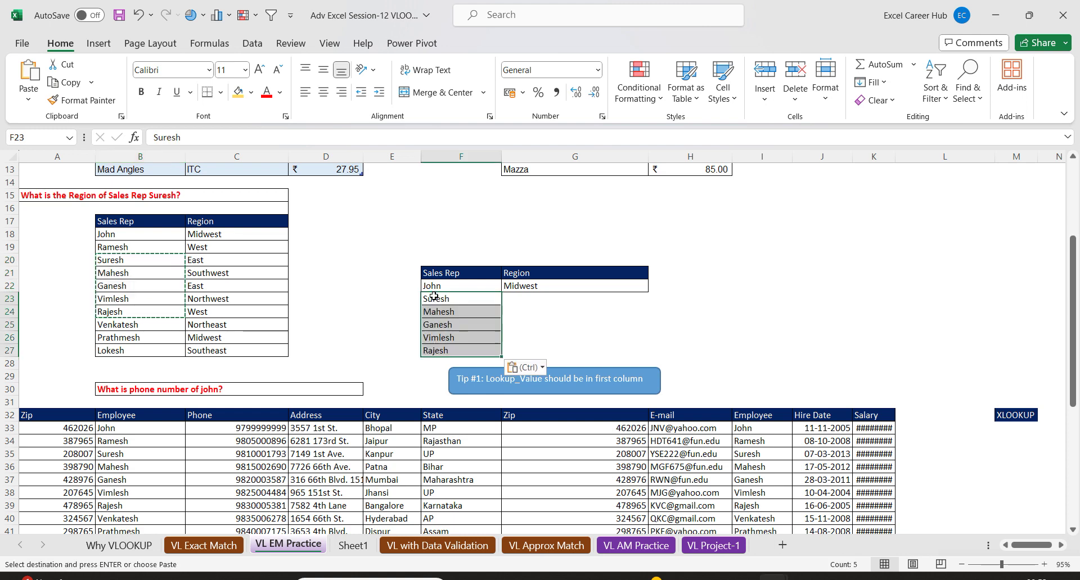
Fill G22's region lookup down to G23 and check it returns East for Suresh.
click(565, 287)
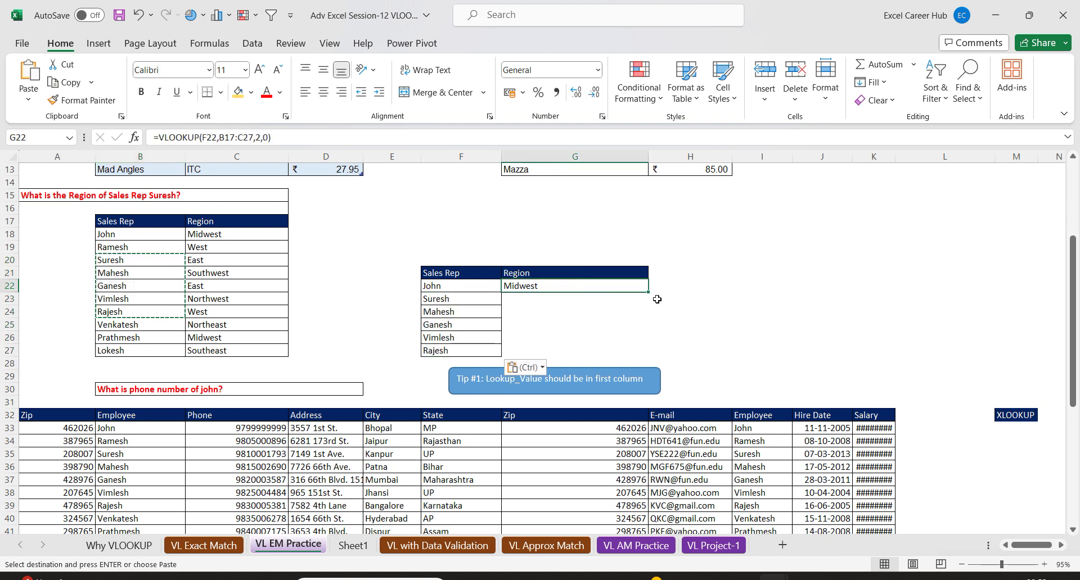
drag(646, 295, 647, 305)
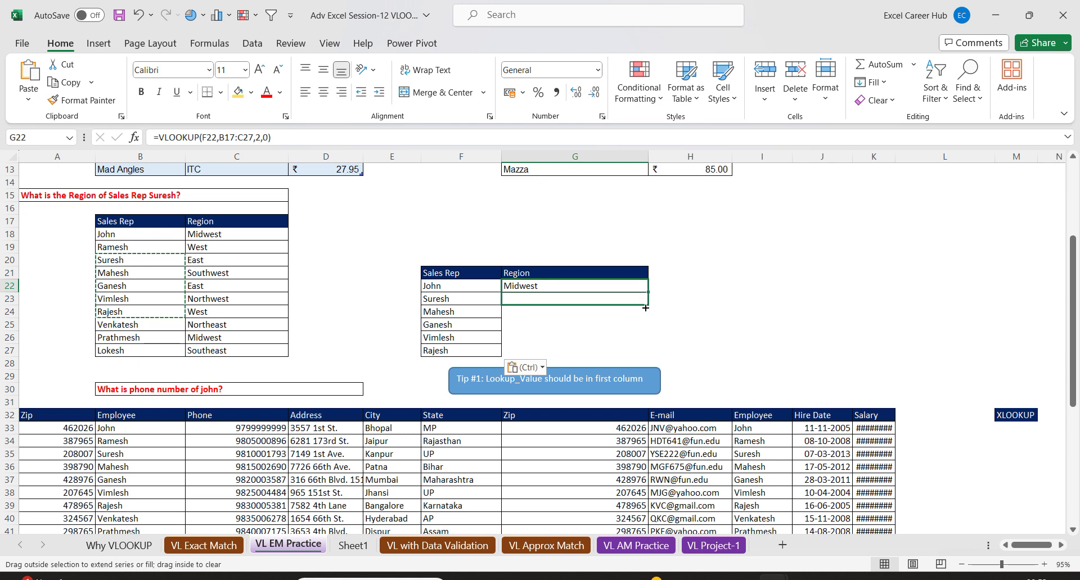
double_click(576, 302)
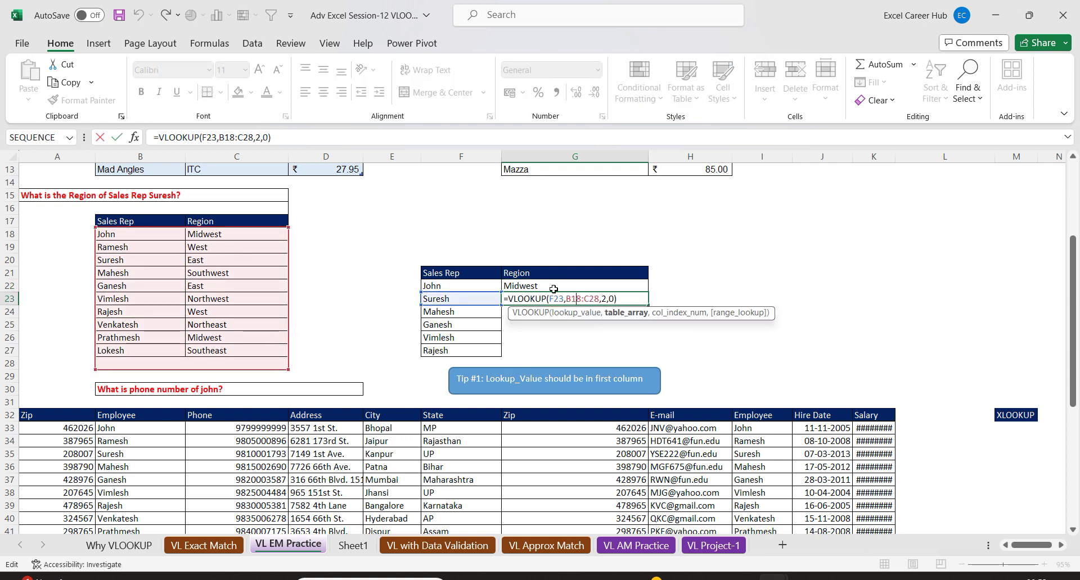
key(Return)
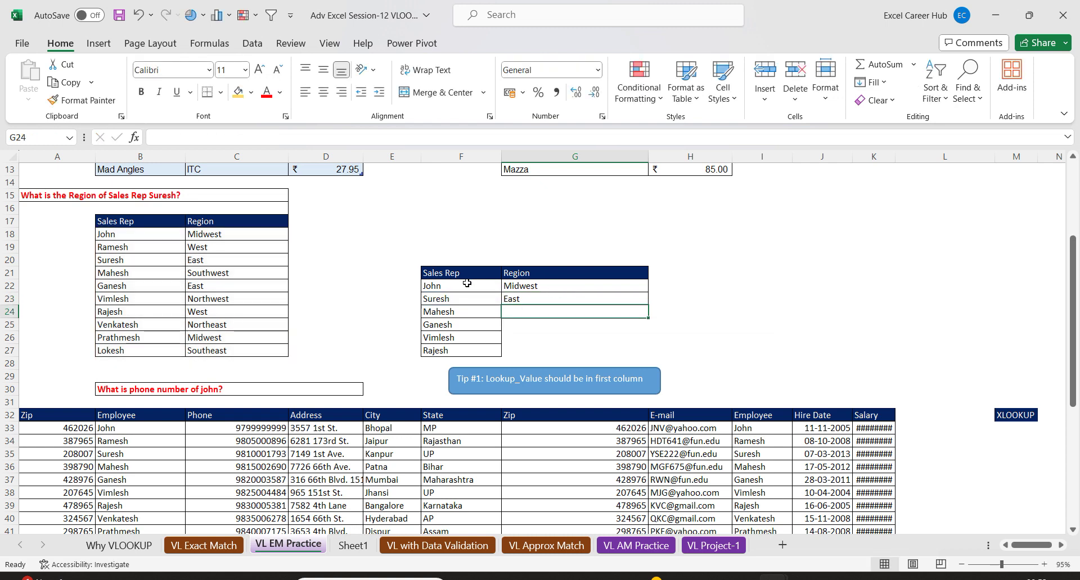
Fill G22's lookup down to G27 and inspect the shifted table ranges in G27 and G25.
drag(467, 283, 569, 287)
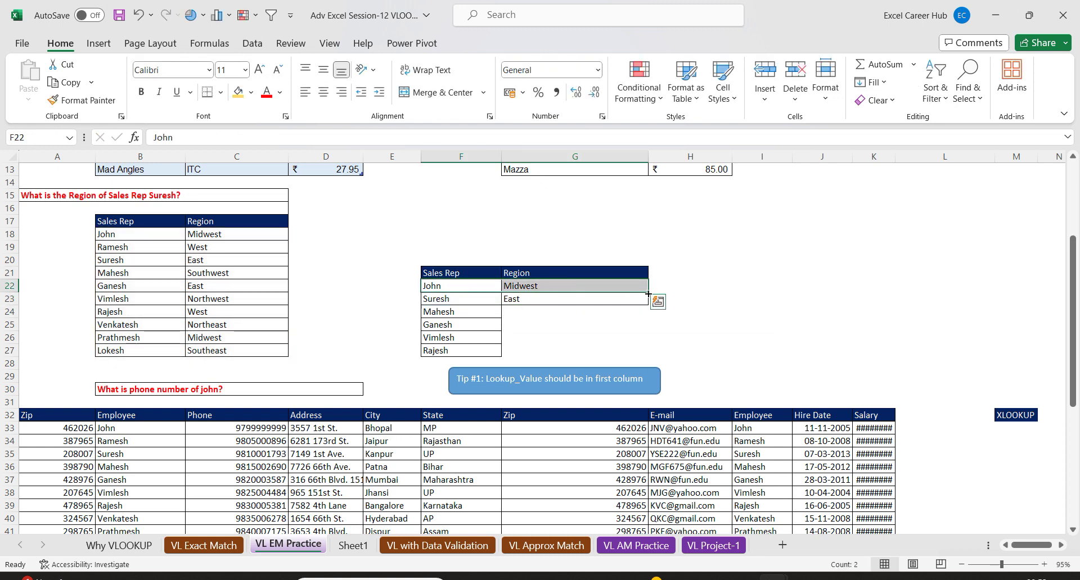
mouse_move(648, 294)
mouse_down()
mouse_move(634, 353)
mouse_move(593, 282)
mouse_up()
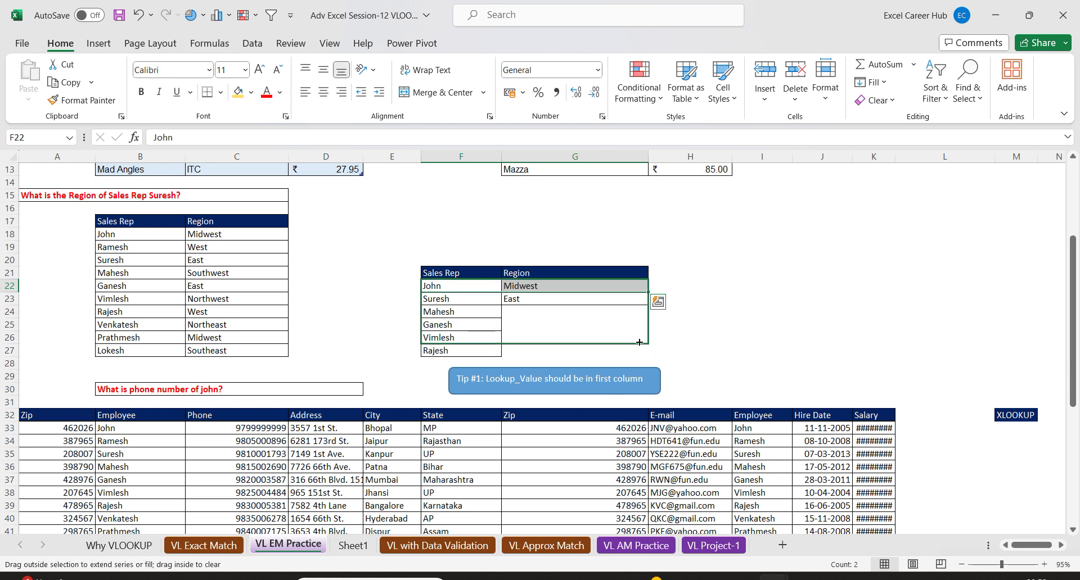
click(593, 282)
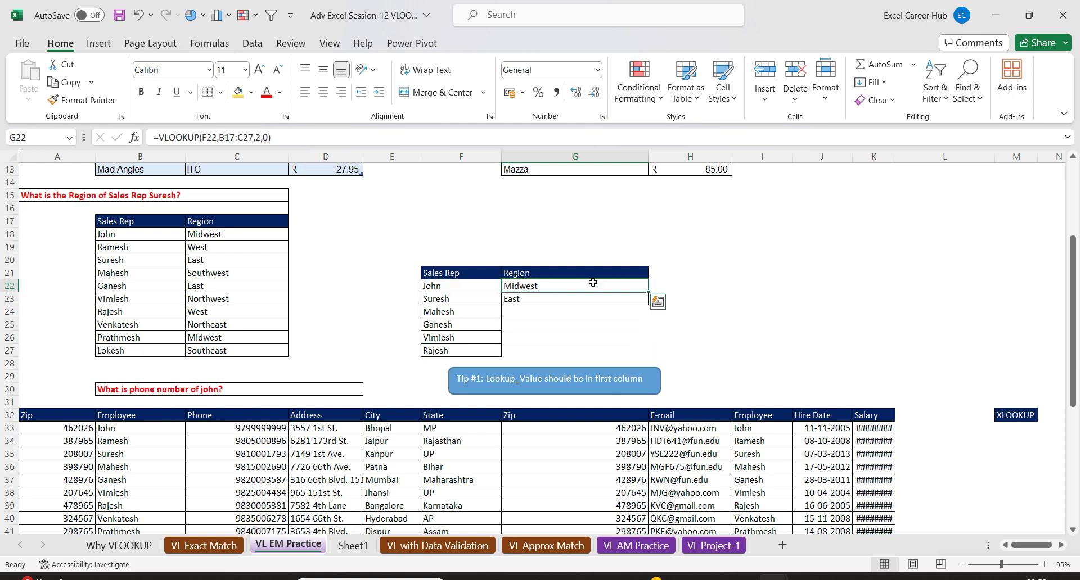
drag(648, 292, 637, 358)
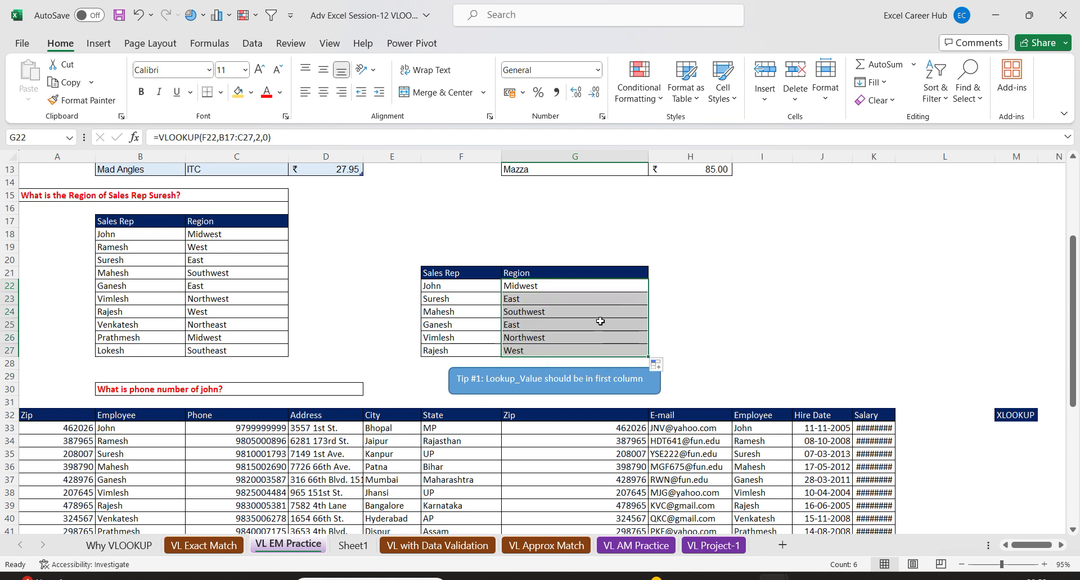
double_click(569, 348)
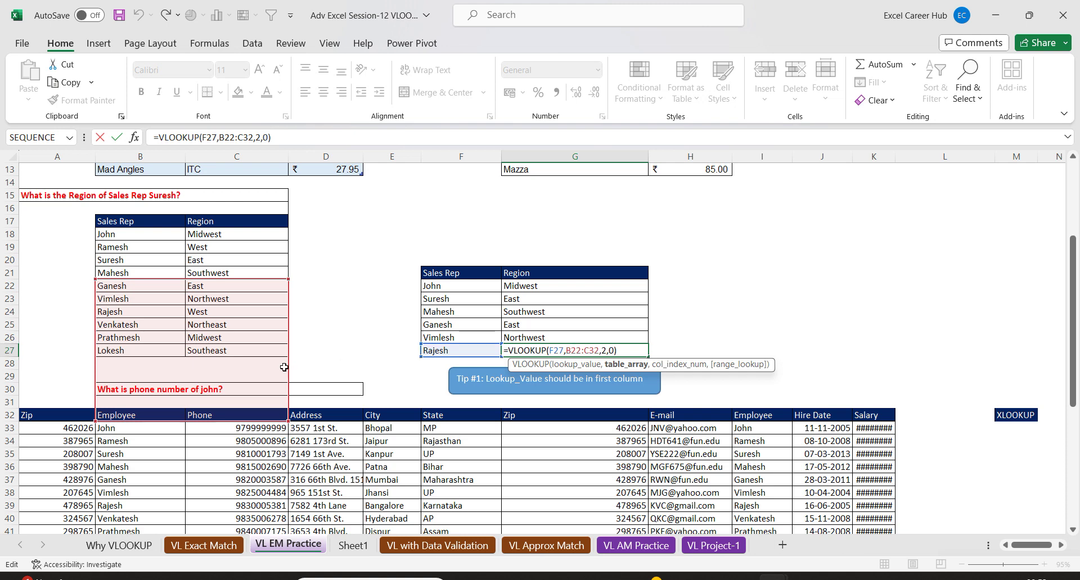
drag(285, 370, 216, 364)
key(Return)
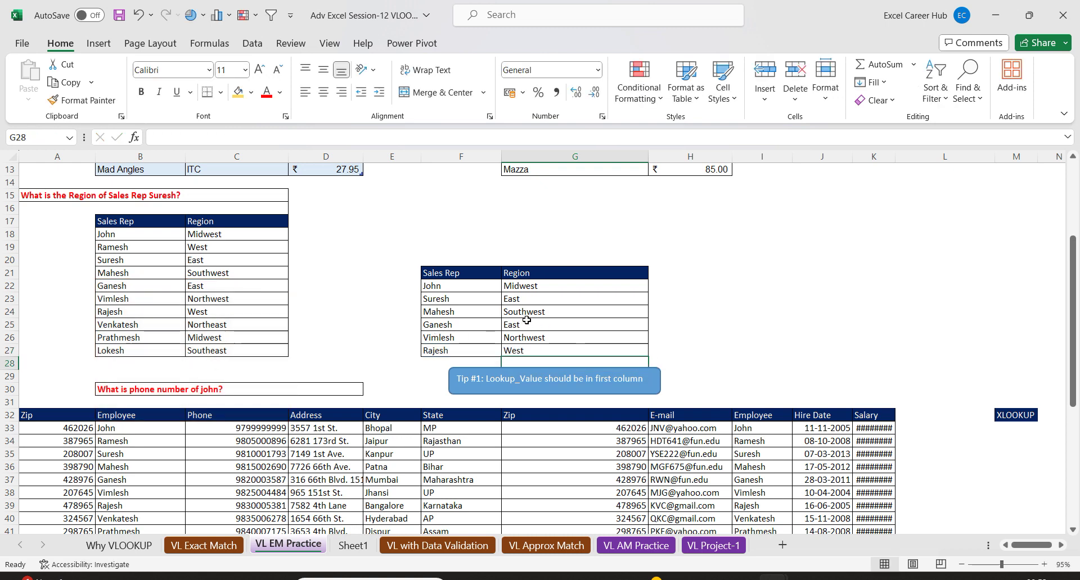
click(527, 325)
double_click(527, 325)
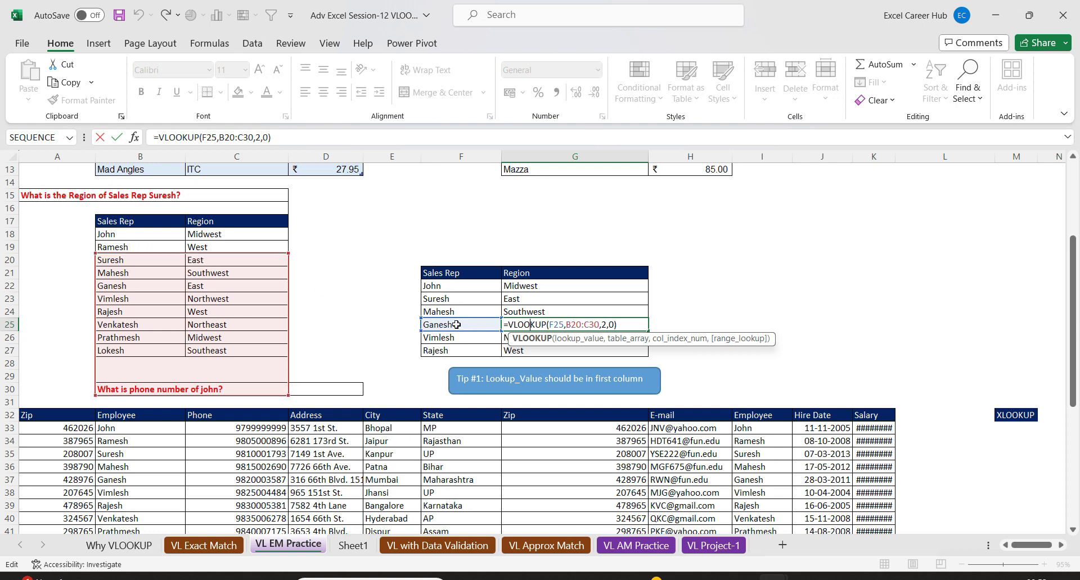
Enter 'Ramesg' in F25 and inspect why G25's lookup returns #N/A.
click(456, 324)
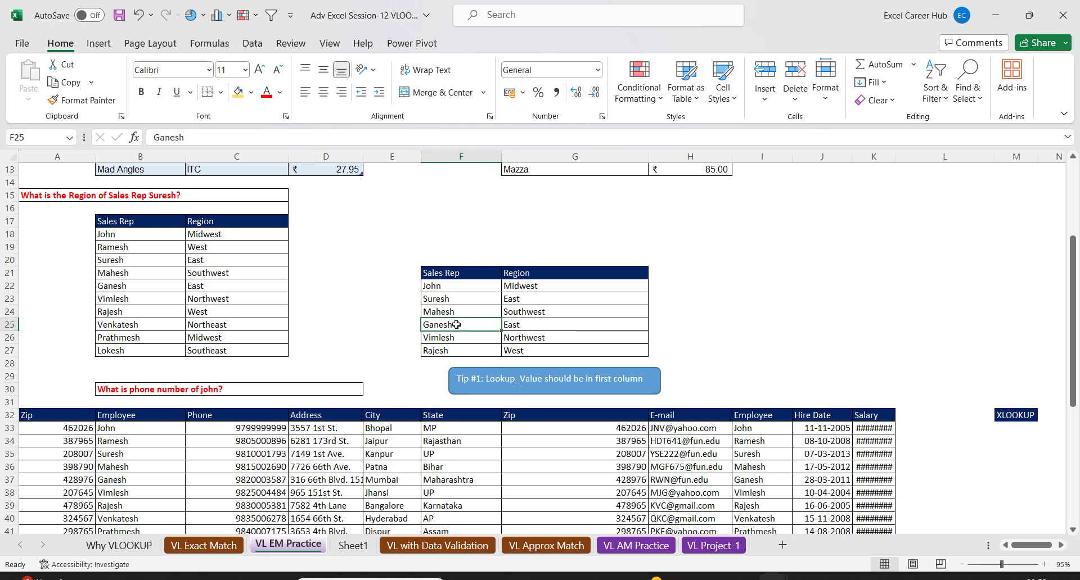
text(Ramesg)
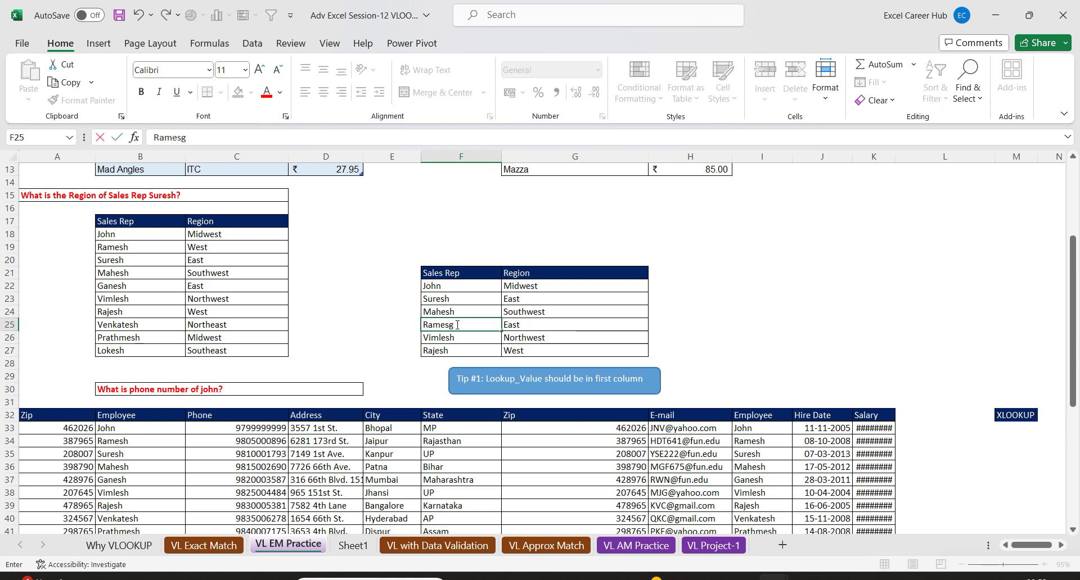
key(Return)
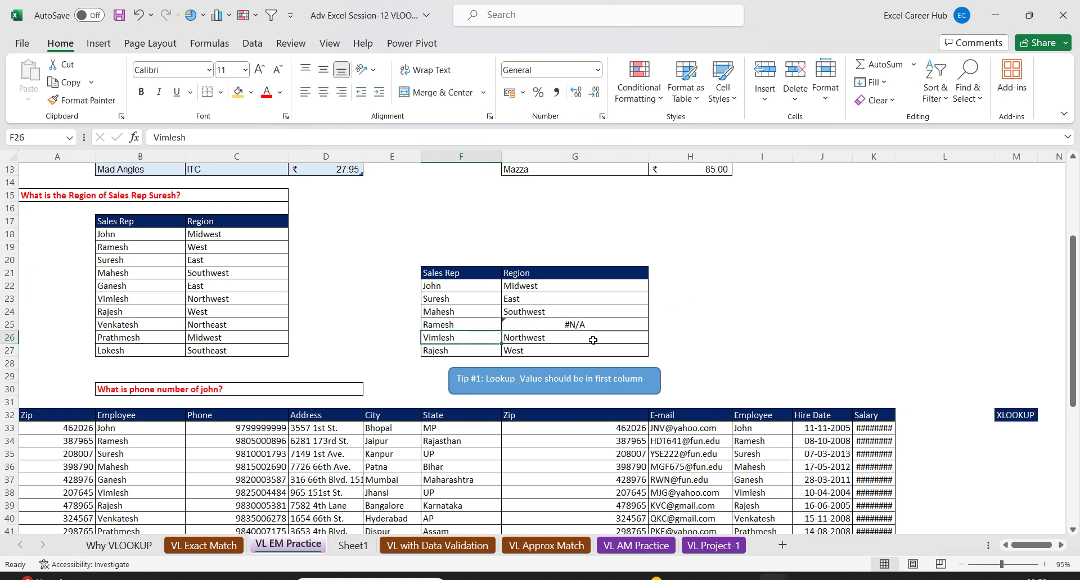
click(596, 326)
double_click(597, 327)
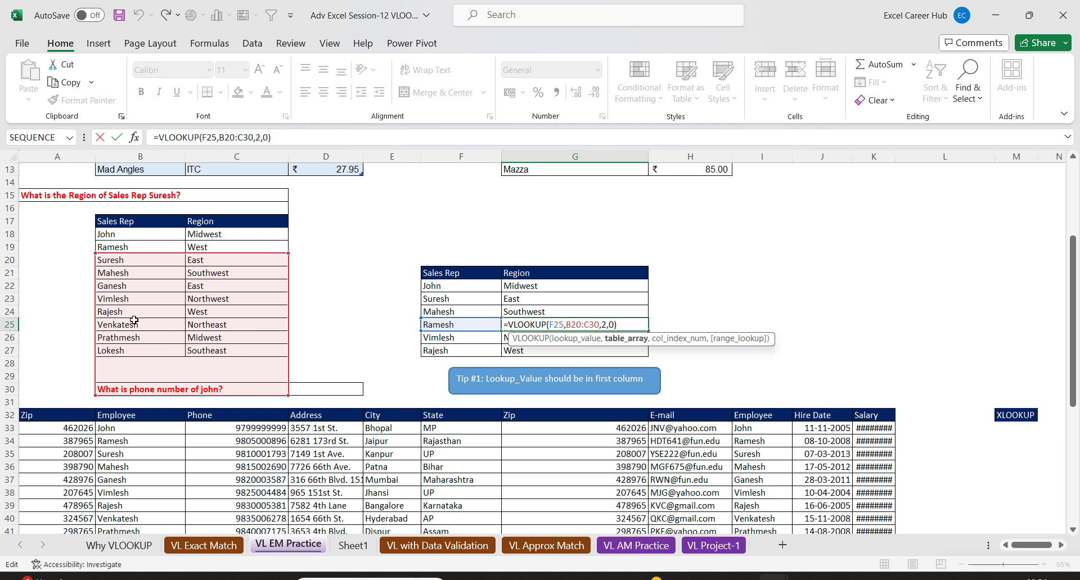
key(Return)
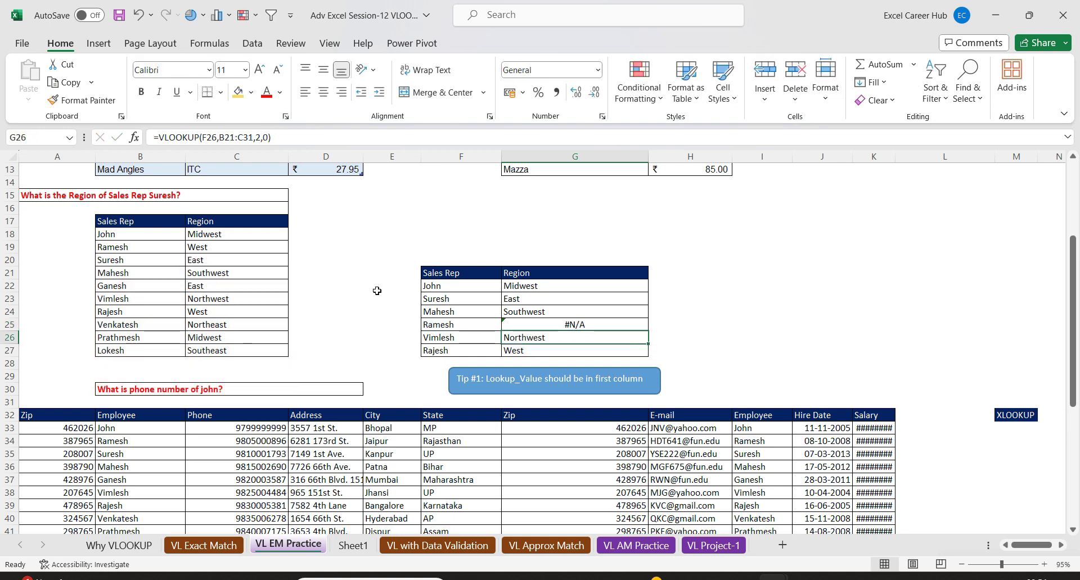
Correct F25 to Ganesh, then select rows 23 to 27 of the second table for clearing.
click(454, 324)
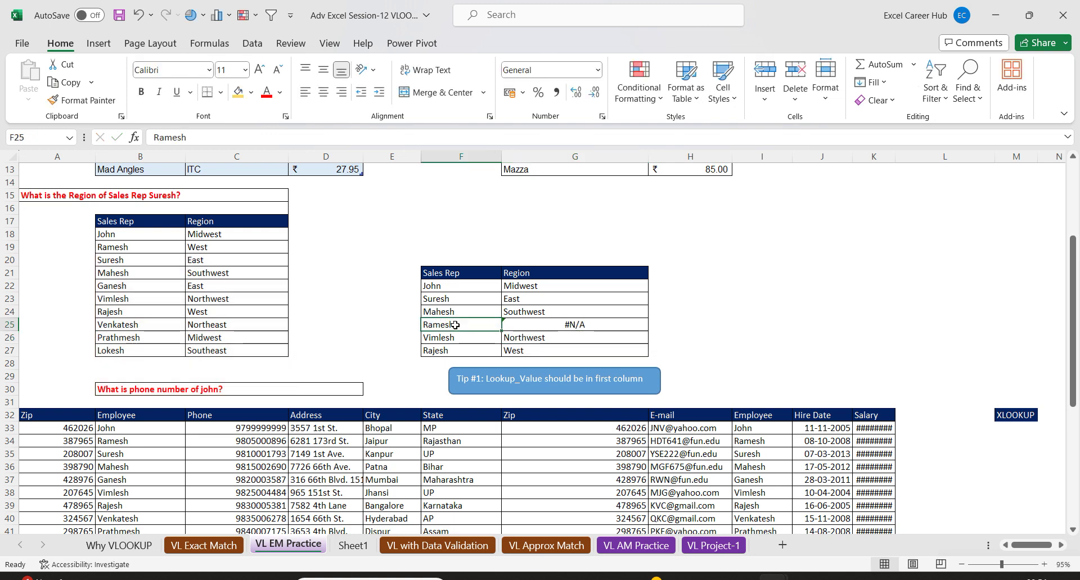
text(Ganesh)
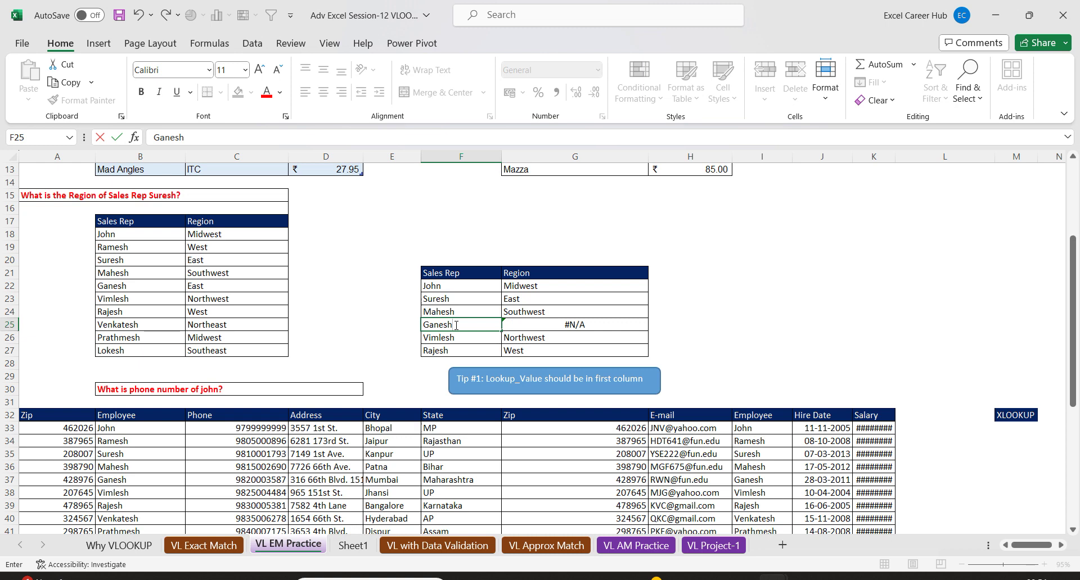
key(Return)
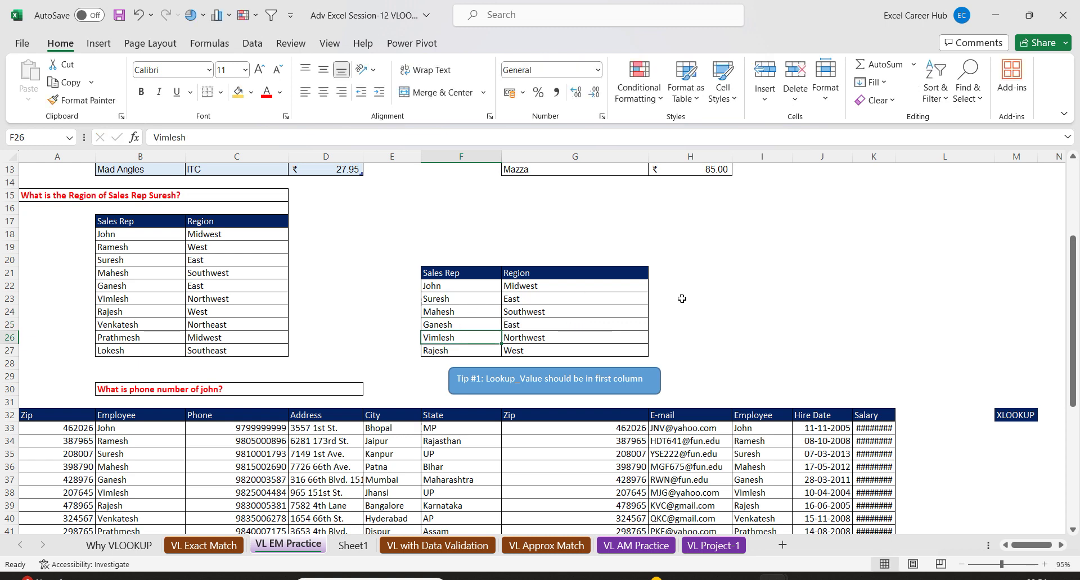
mouse_move(672, 299)
mouse_down()
mouse_move(672, 348)
mouse_move(416, 349)
mouse_up()
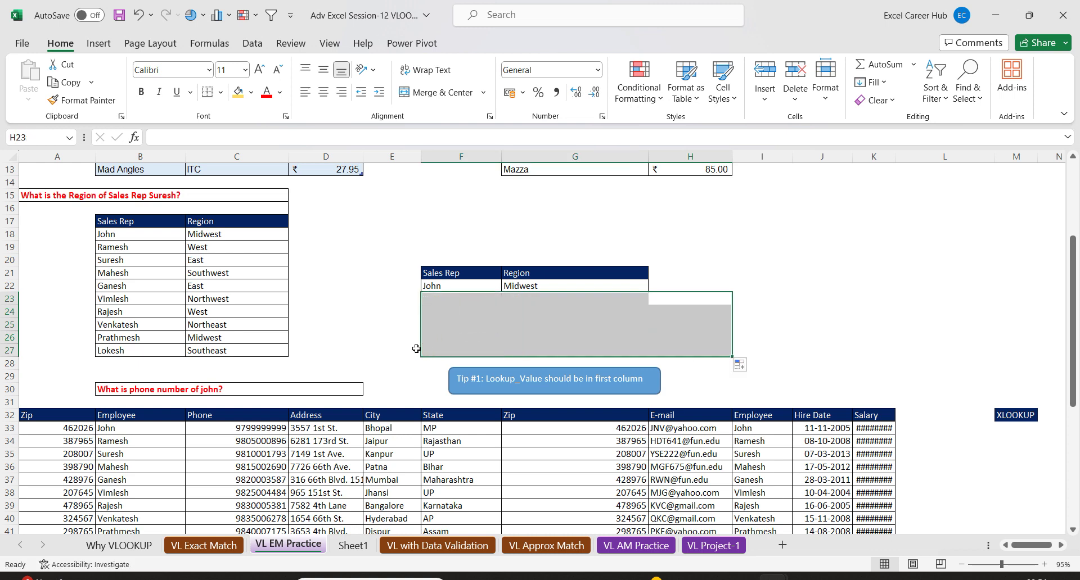
Change F22 back to Ramesh so the Region returns West.
click(470, 285)
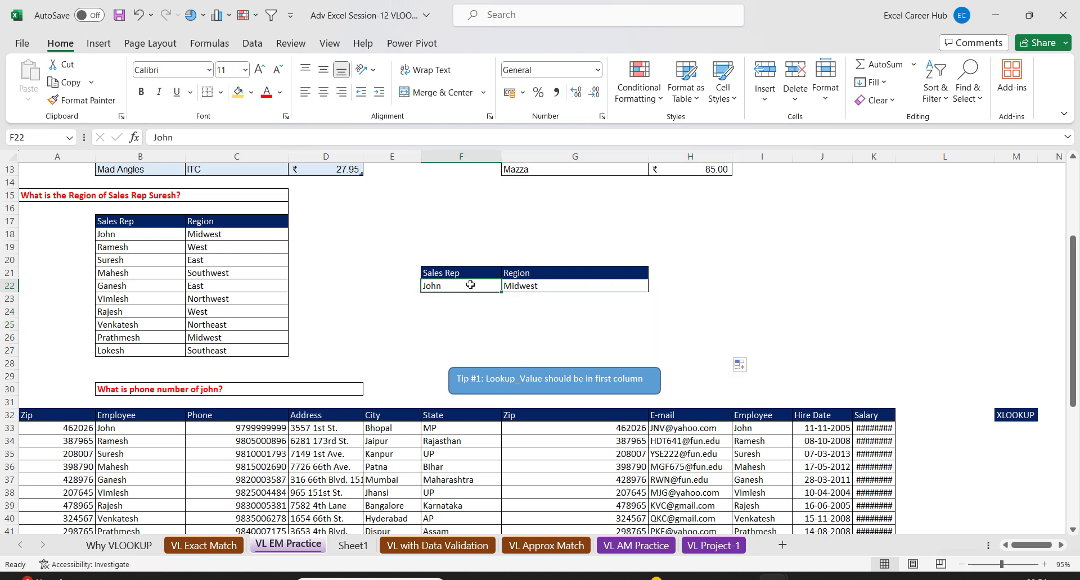
text(Ramesh)
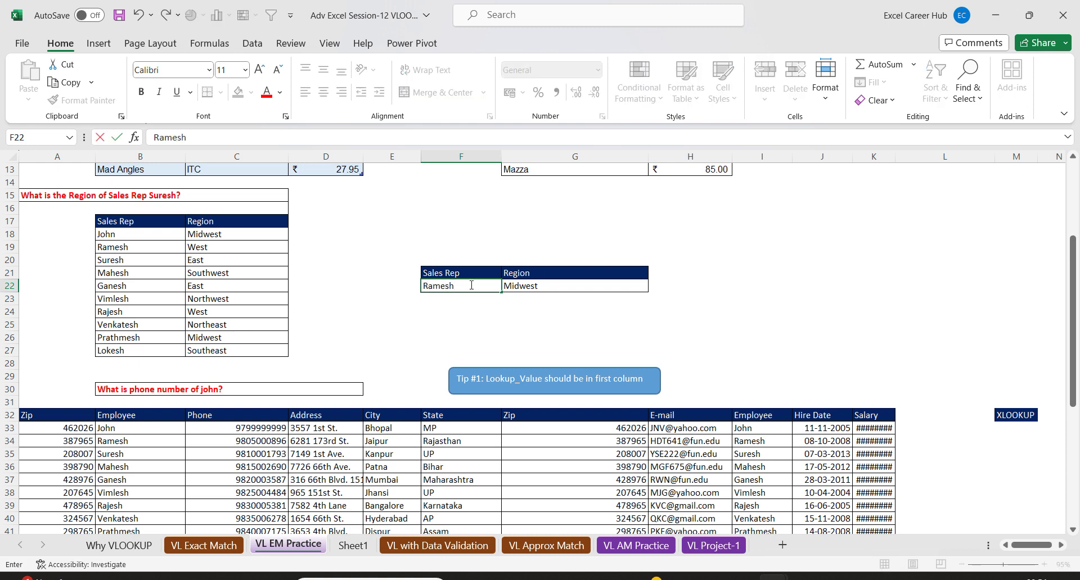
key(Return)
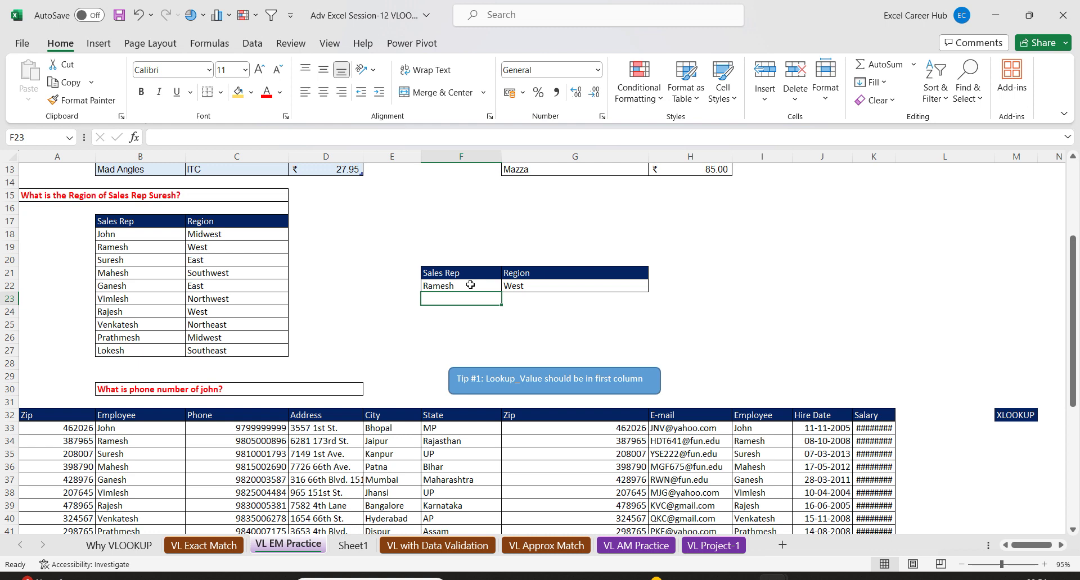
Add a List data validation to F22 sourced from =$B$18:$B$27.
click(494, 285)
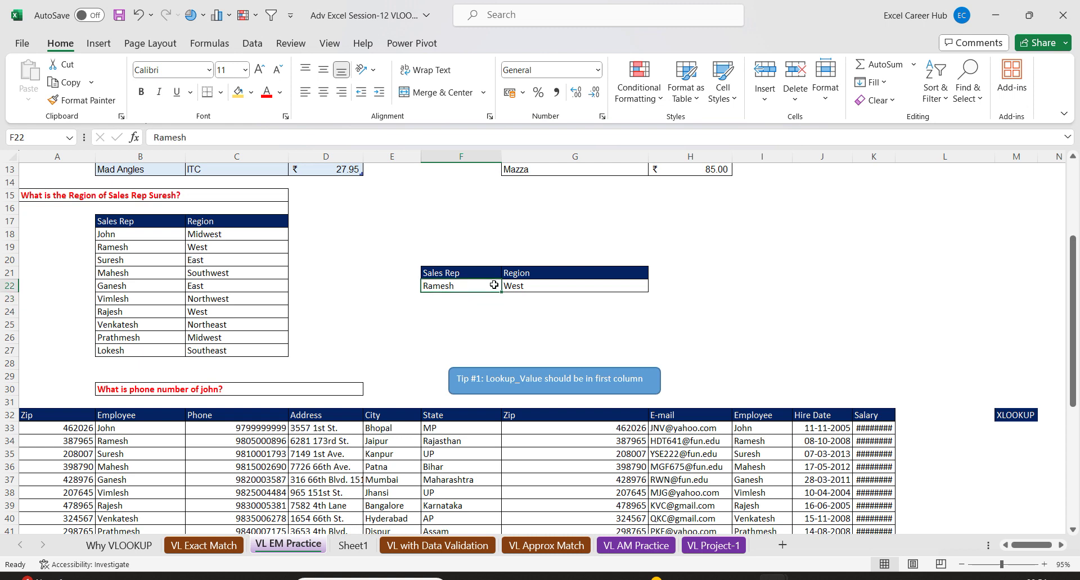
click(253, 44)
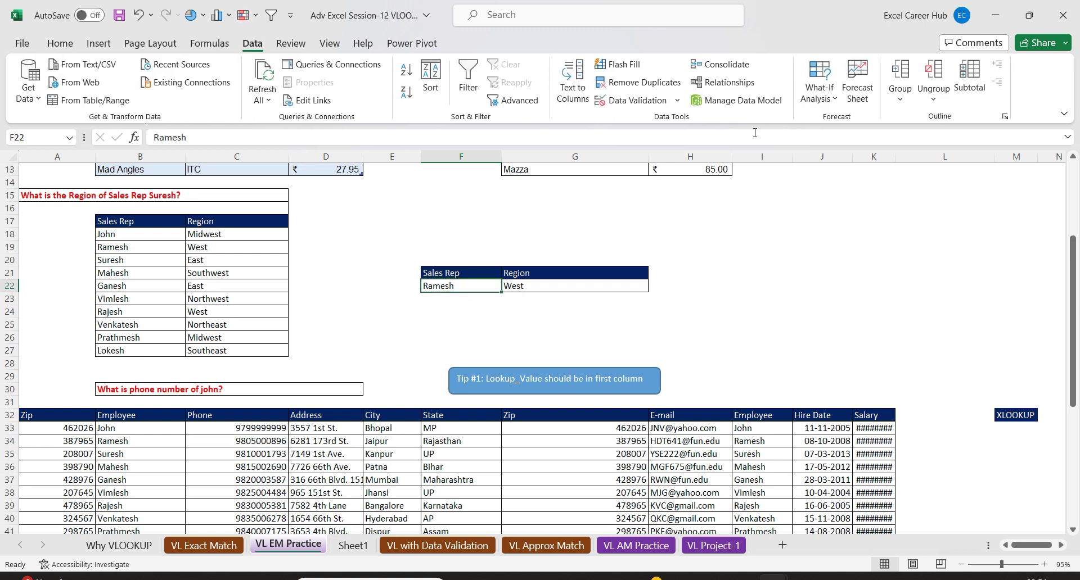
click(676, 102)
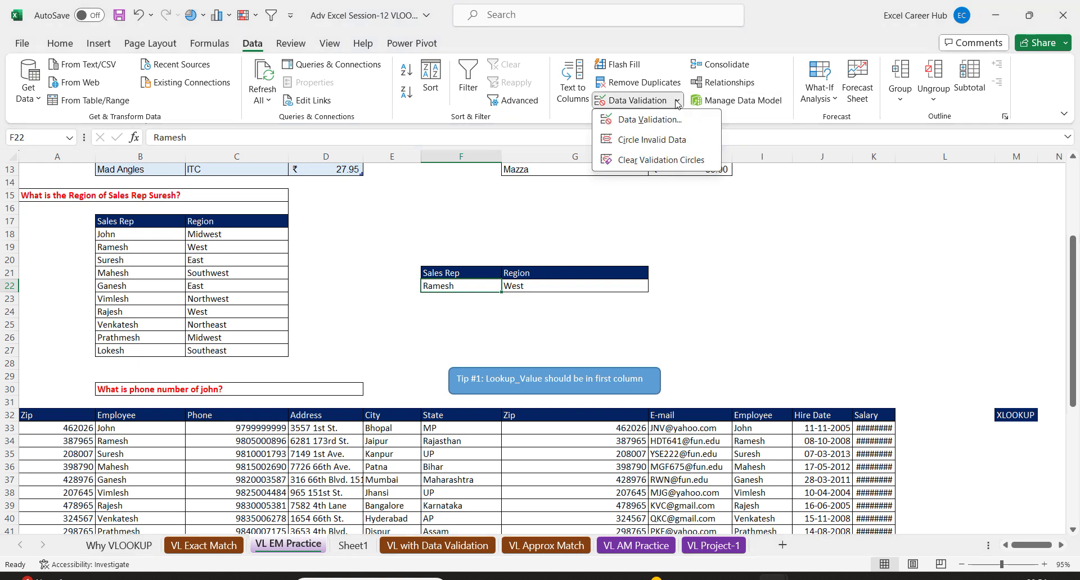
click(652, 124)
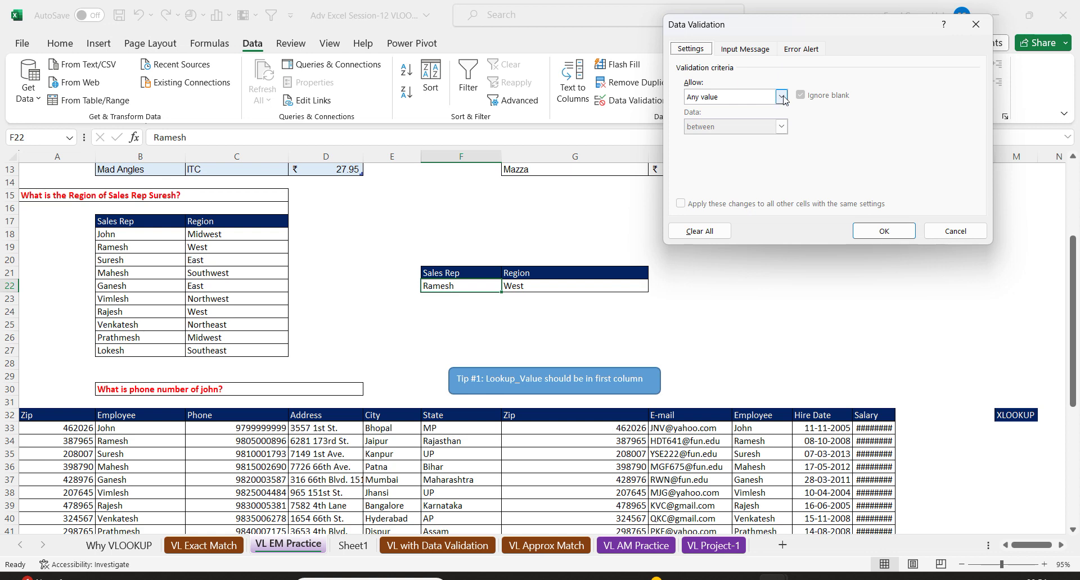
click(782, 97)
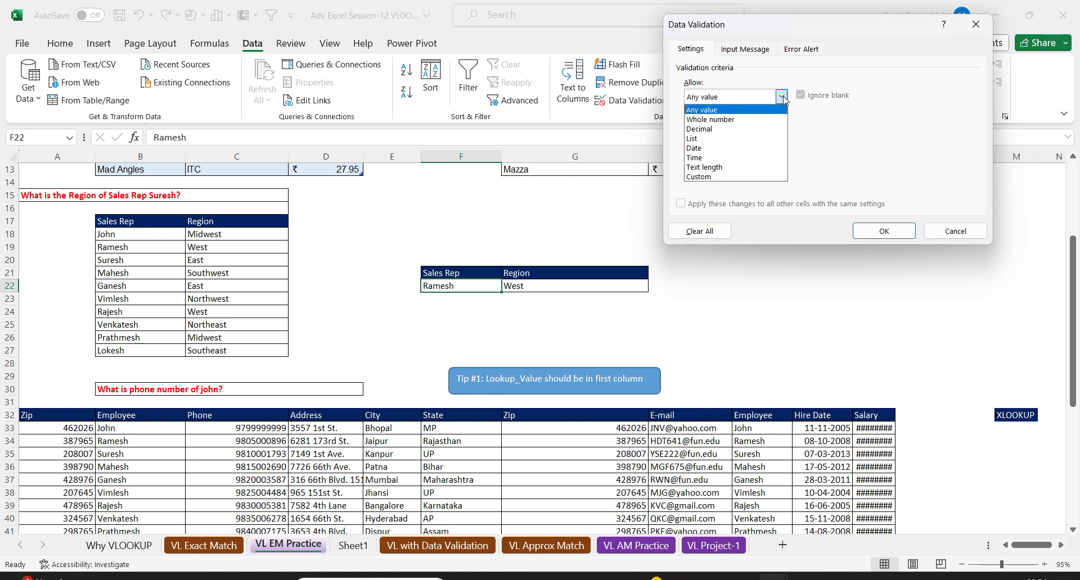
click(720, 144)
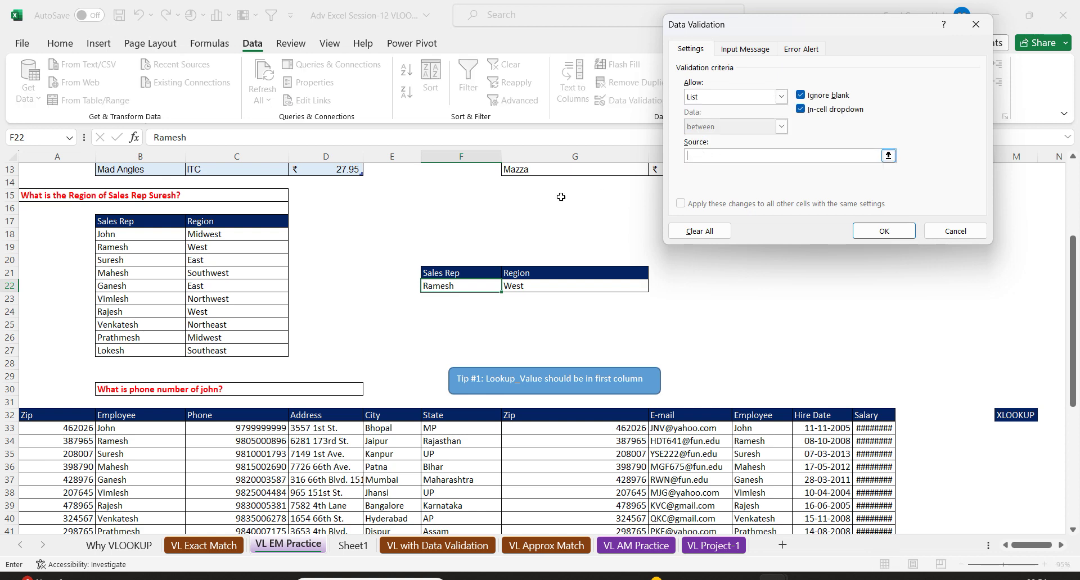
drag(129, 234, 135, 347)
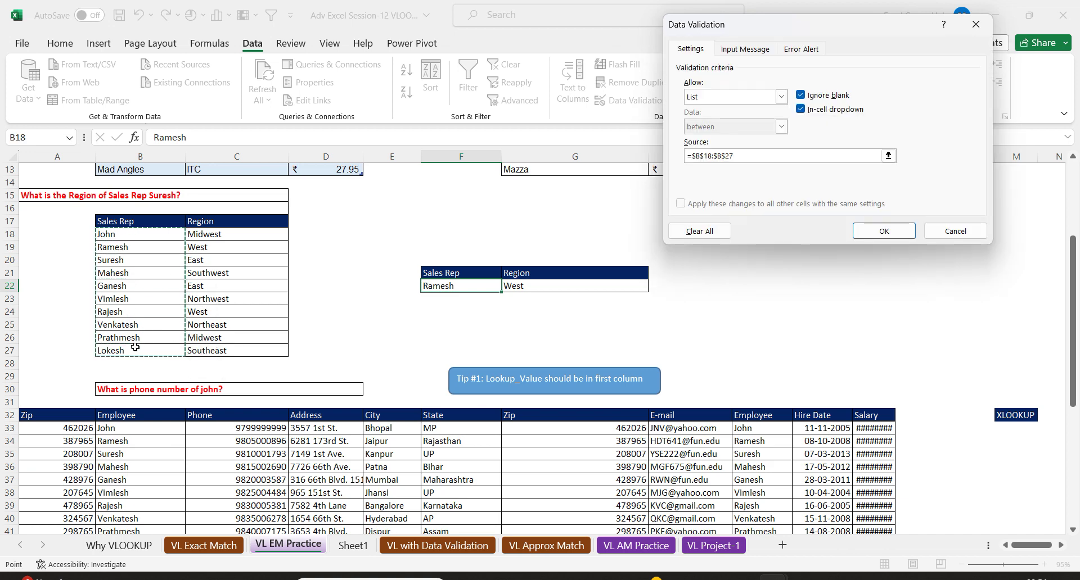
key(Return)
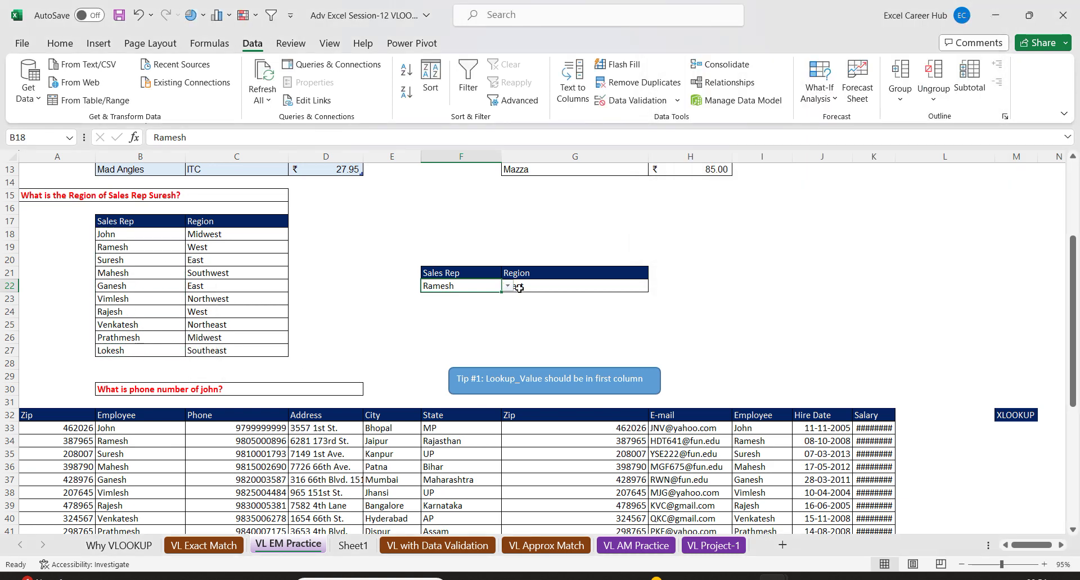
click(537, 288)
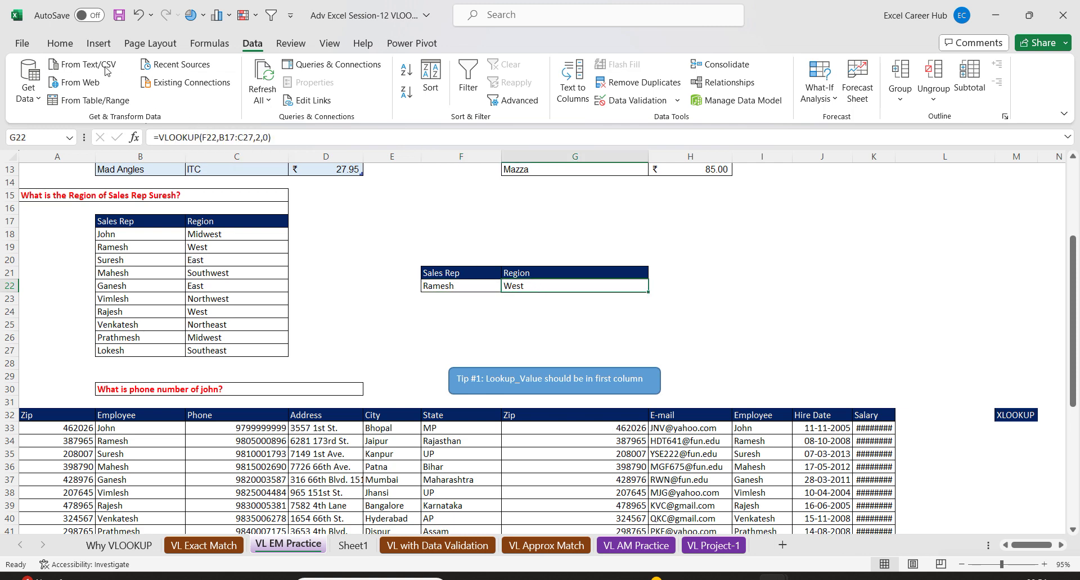
Right-align the Region result in G22.
click(63, 46)
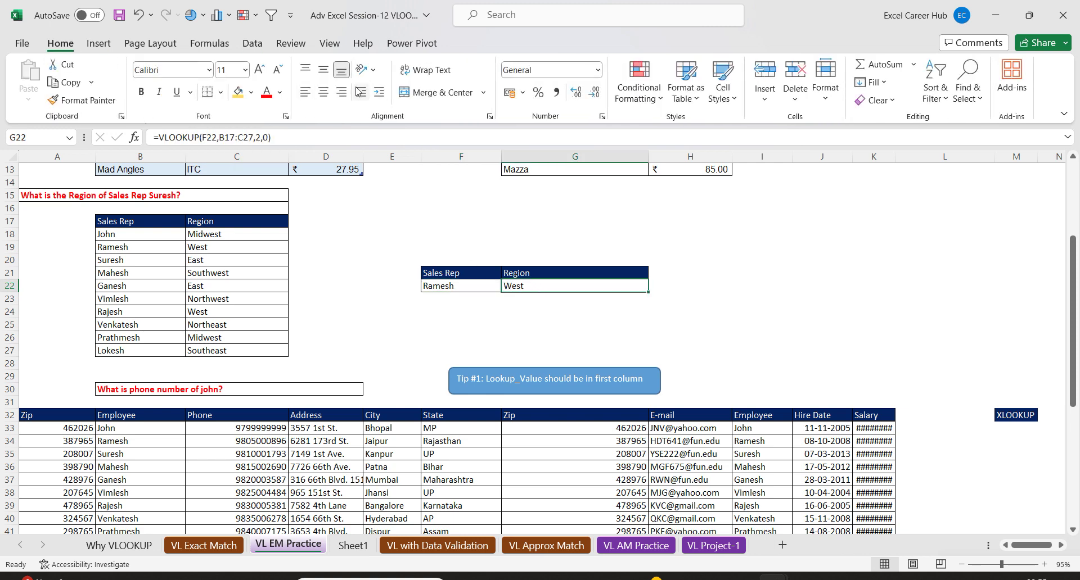
click(342, 92)
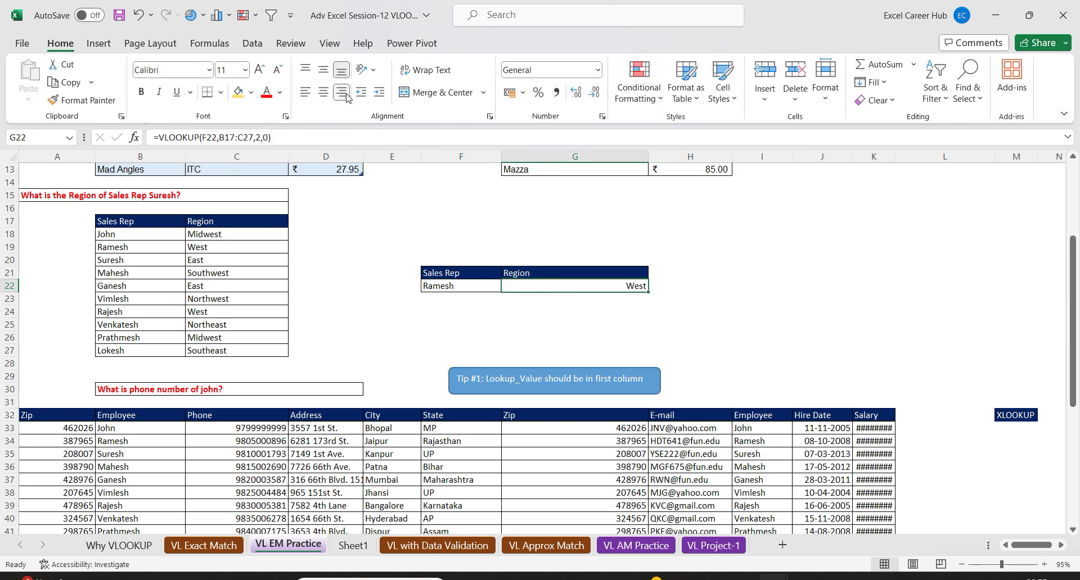
click(465, 288)
Pick Ganesh, Venkatesh, then Vimlesh from F22's dropdown, leaving Northwest as the Region.
click(508, 287)
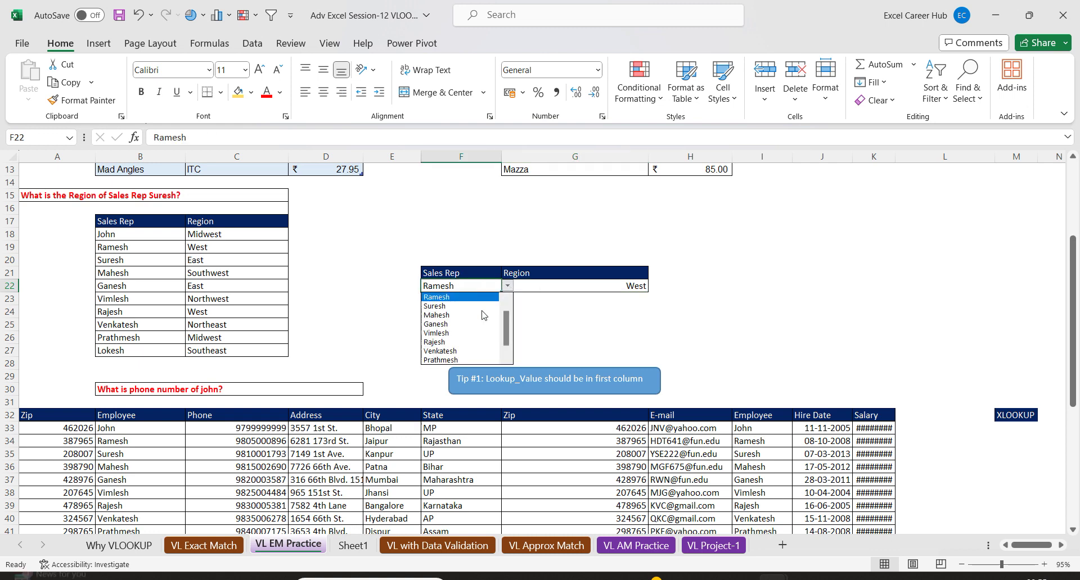
click(463, 325)
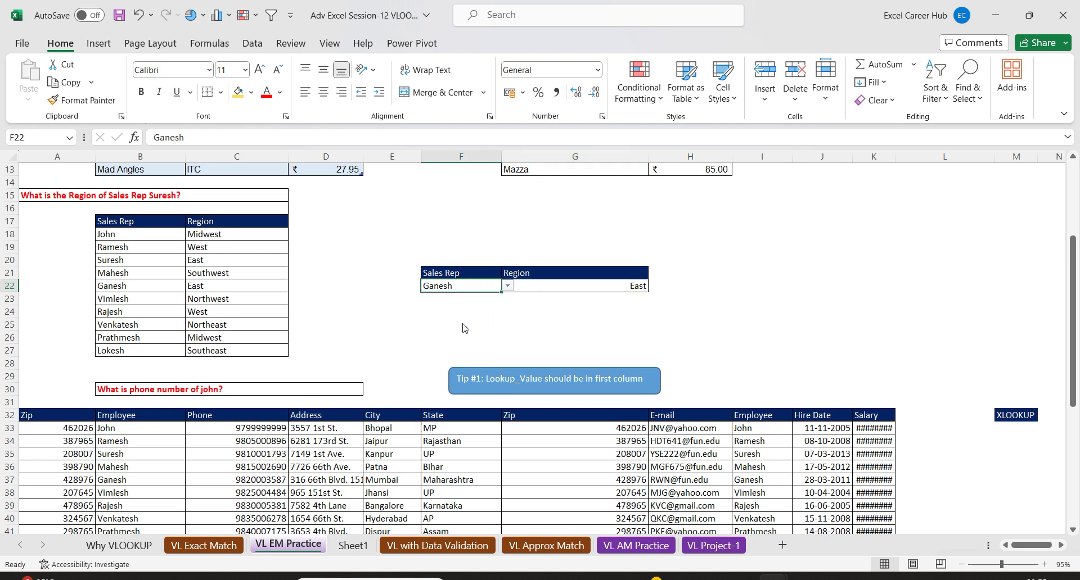
click(508, 287)
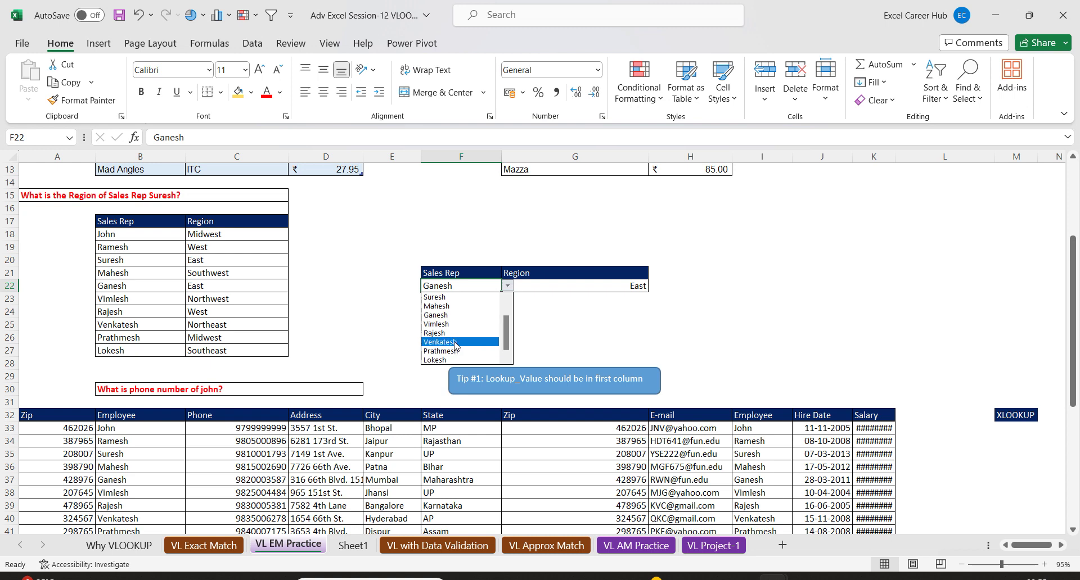
click(455, 343)
click(508, 286)
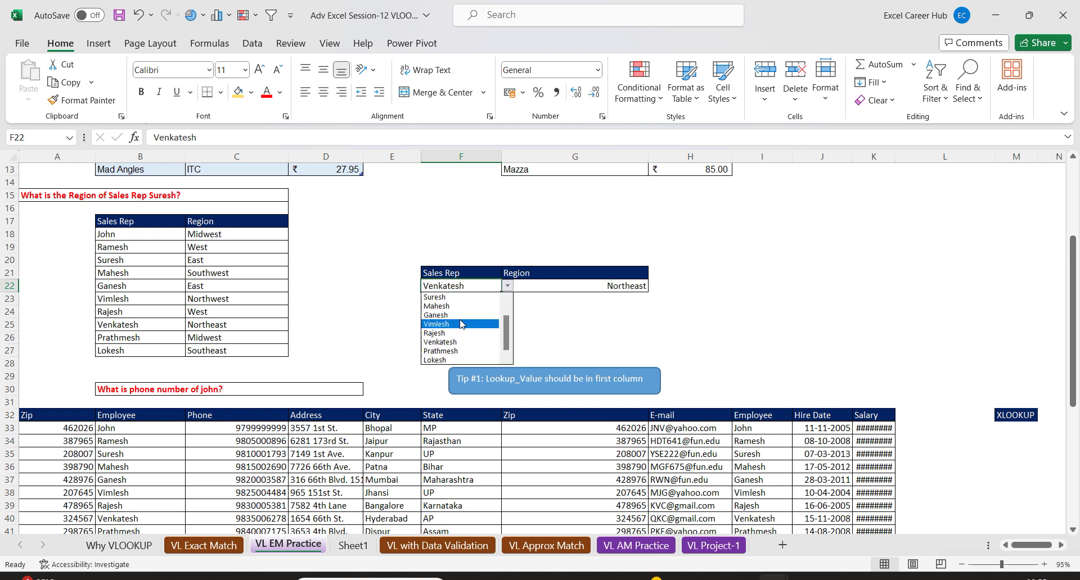
click(460, 324)
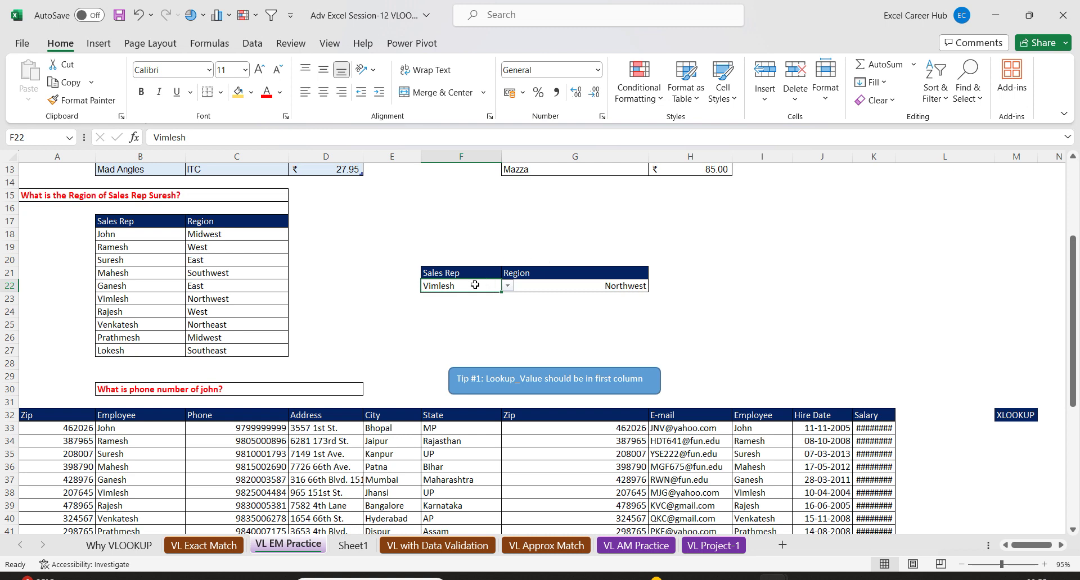
click(251, 45)
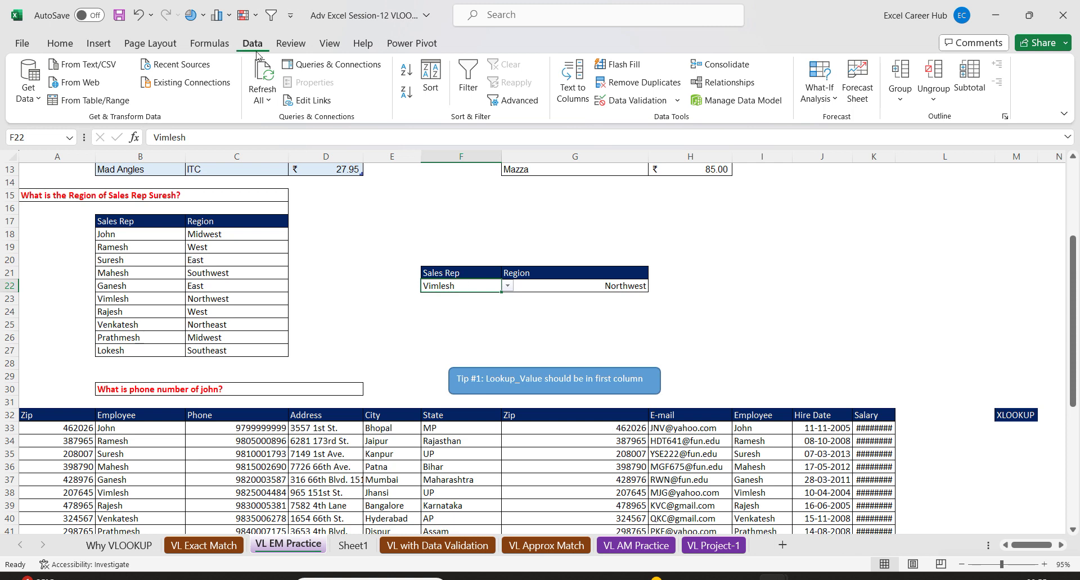
Keep F22's validation as a List and reset its source to the sales rep names B18:B27.
click(678, 101)
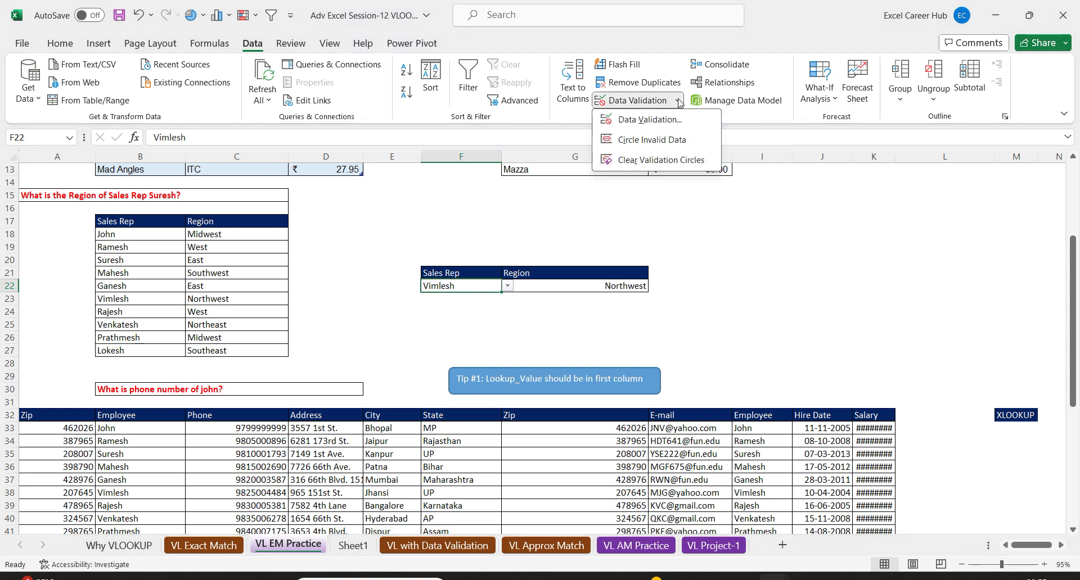
click(650, 120)
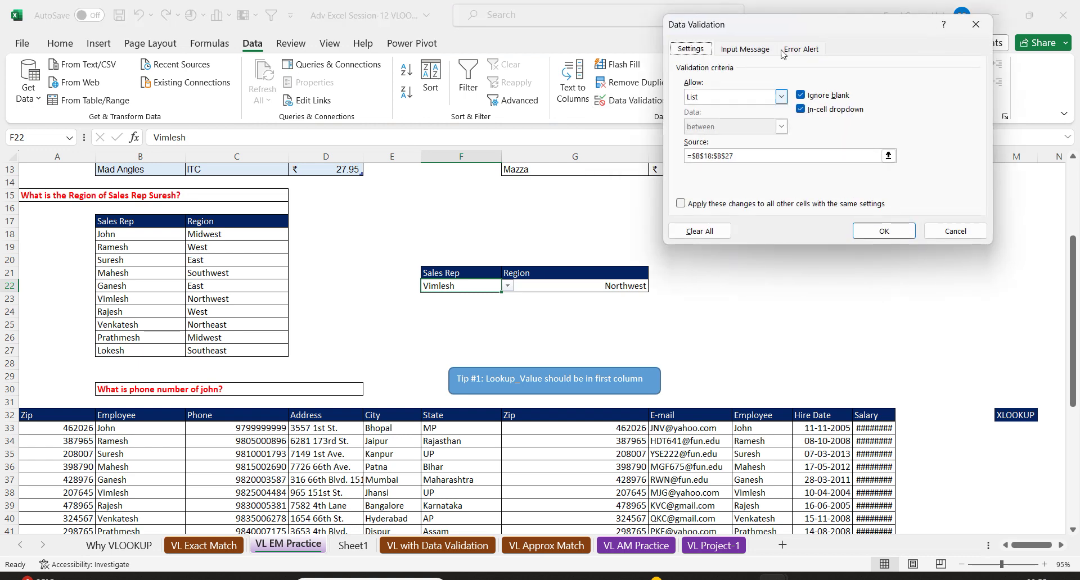
click(782, 96)
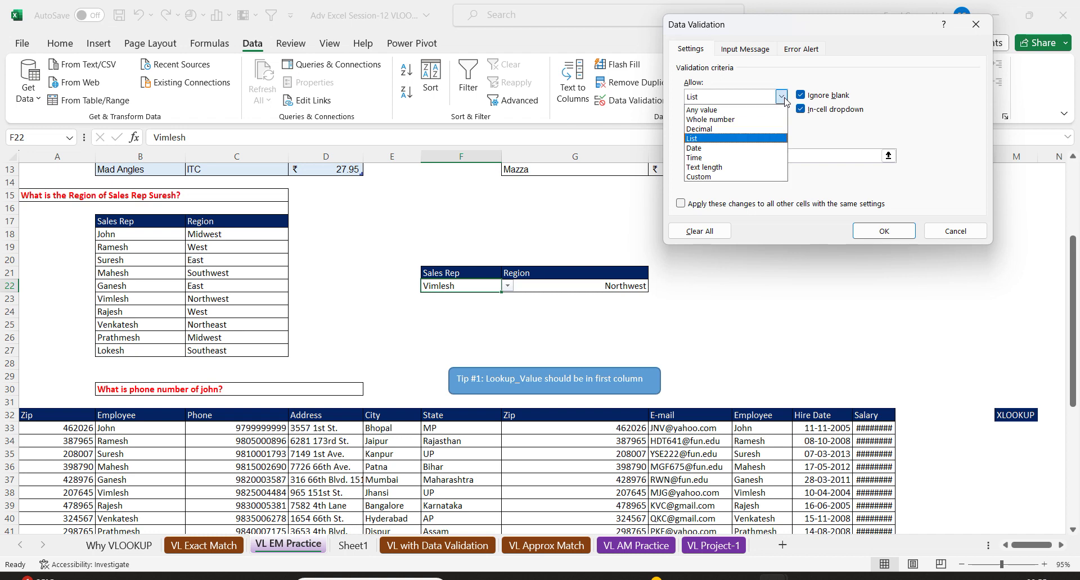
click(712, 140)
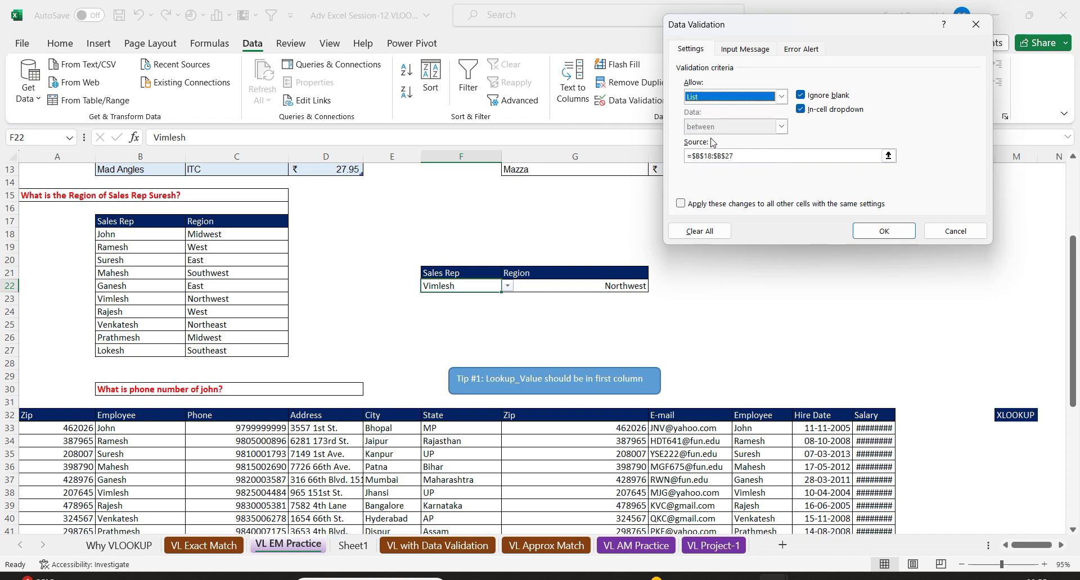
click(742, 157)
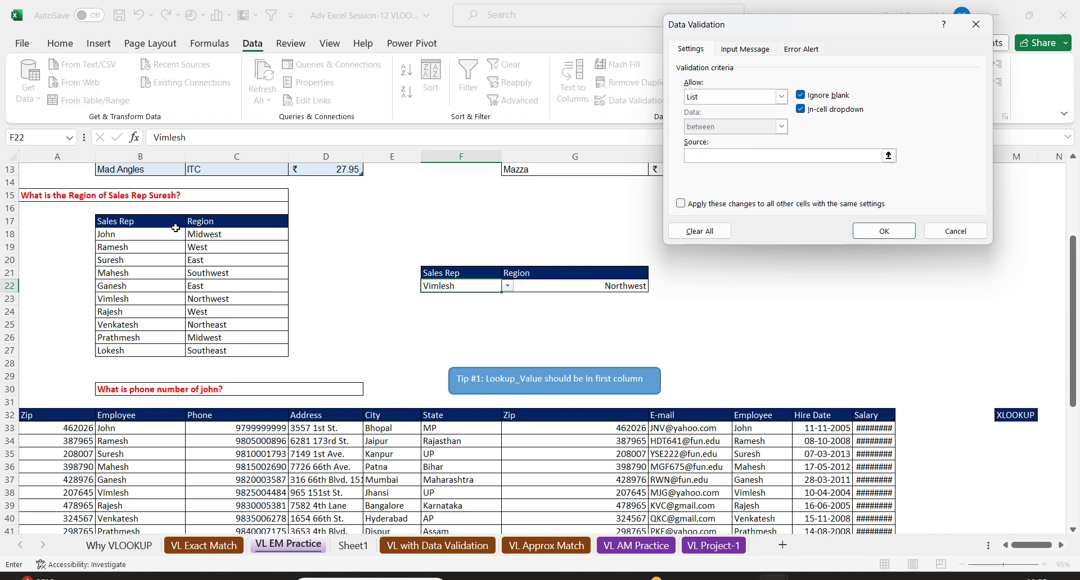
click(129, 234)
drag(129, 234, 136, 346)
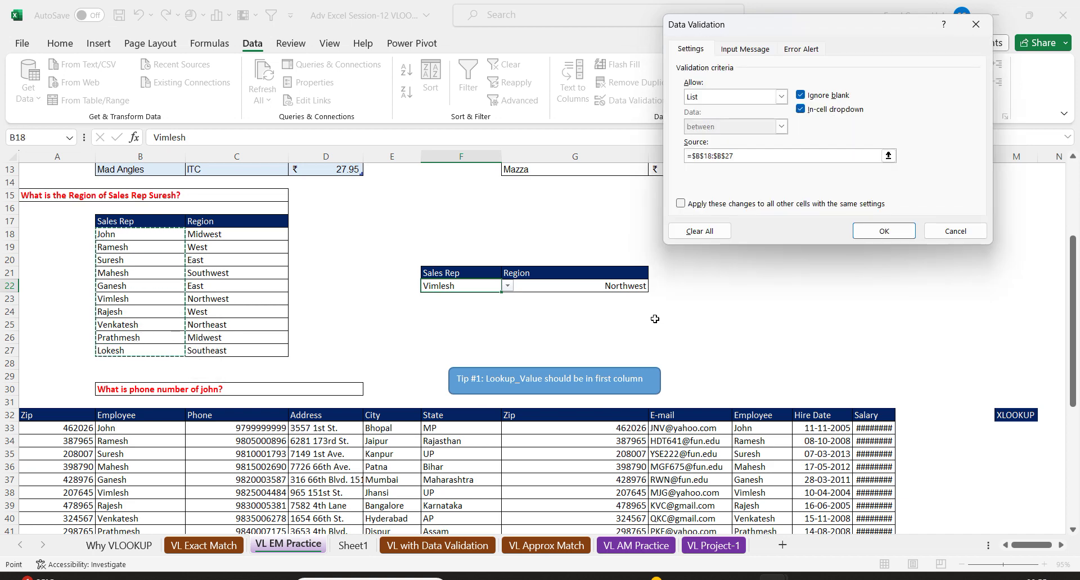
click(882, 233)
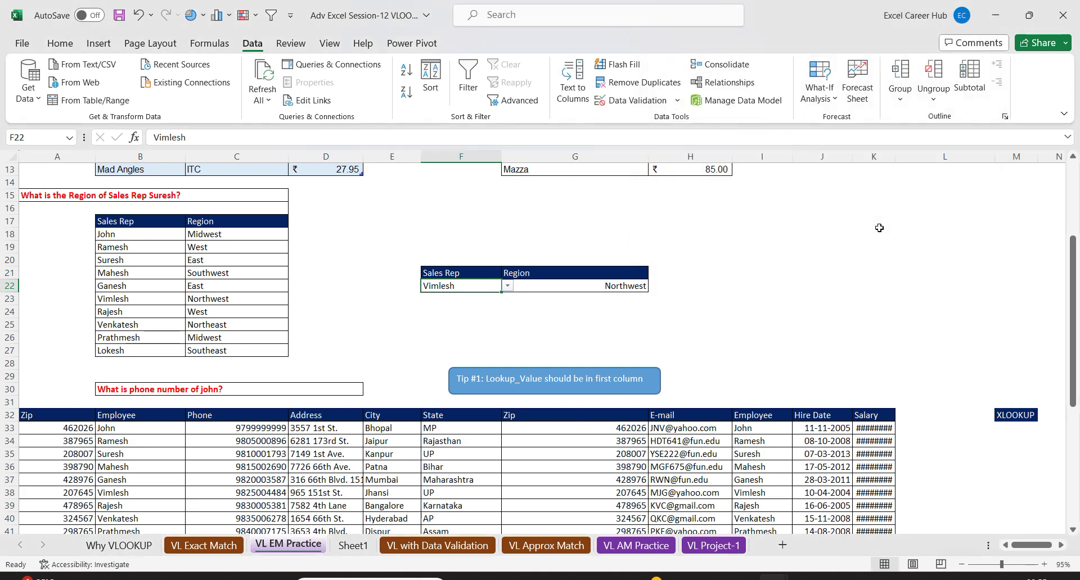
Choose Ganesh from F22's dropdown so G22's region lookup shows East.
click(508, 286)
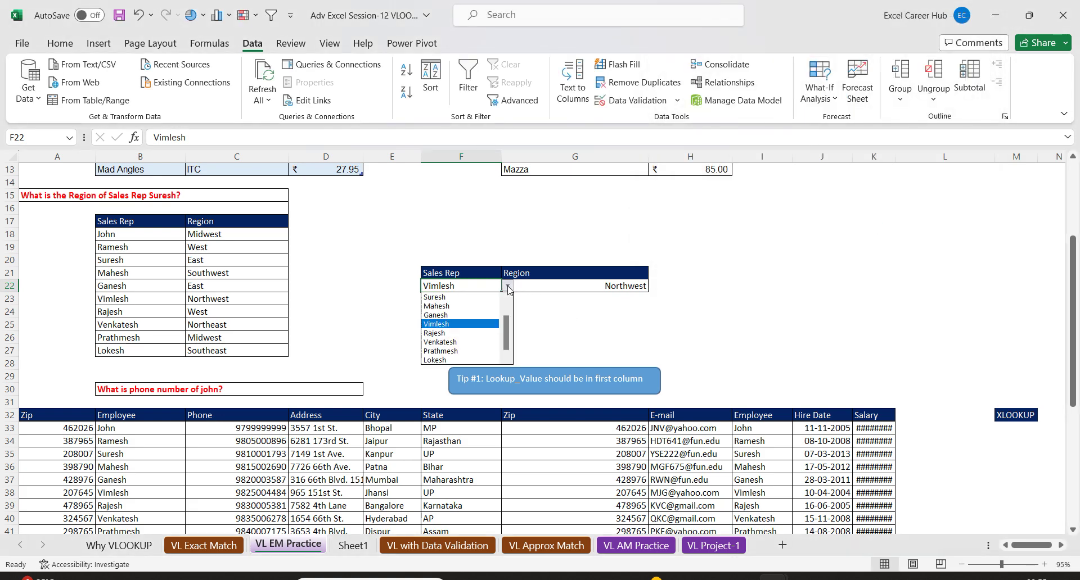
click(470, 315)
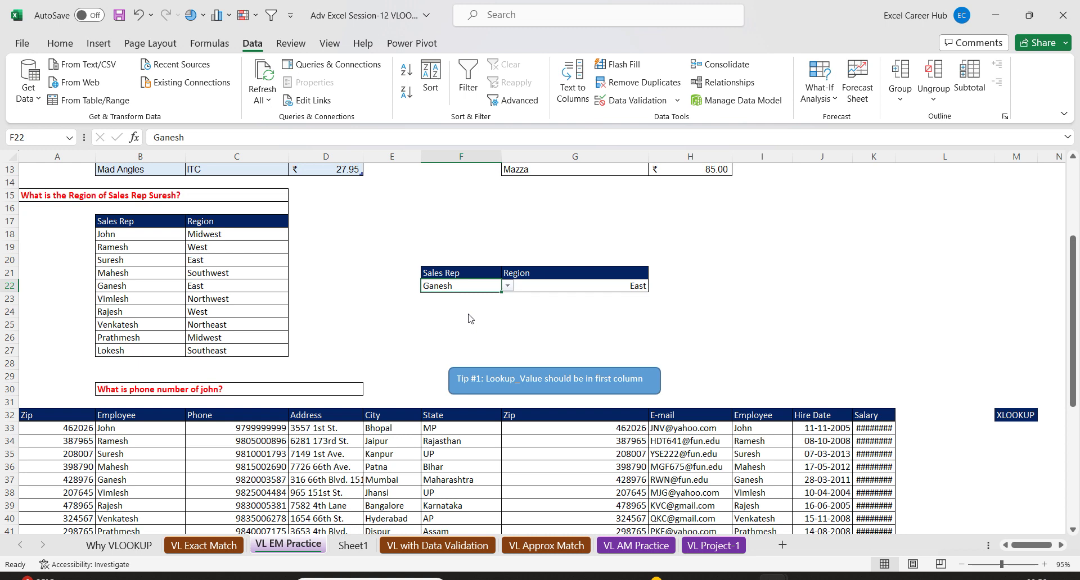
drag(1075, 262, 1077, 329)
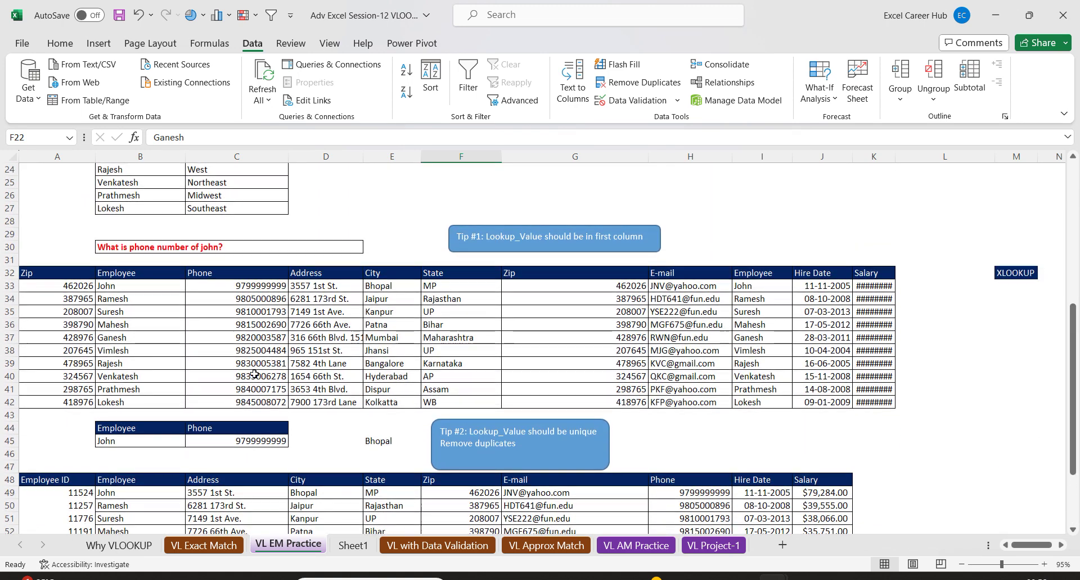
Clear the Zip and Employee values in A33:B42.
click(71, 287)
drag(71, 287, 132, 404)
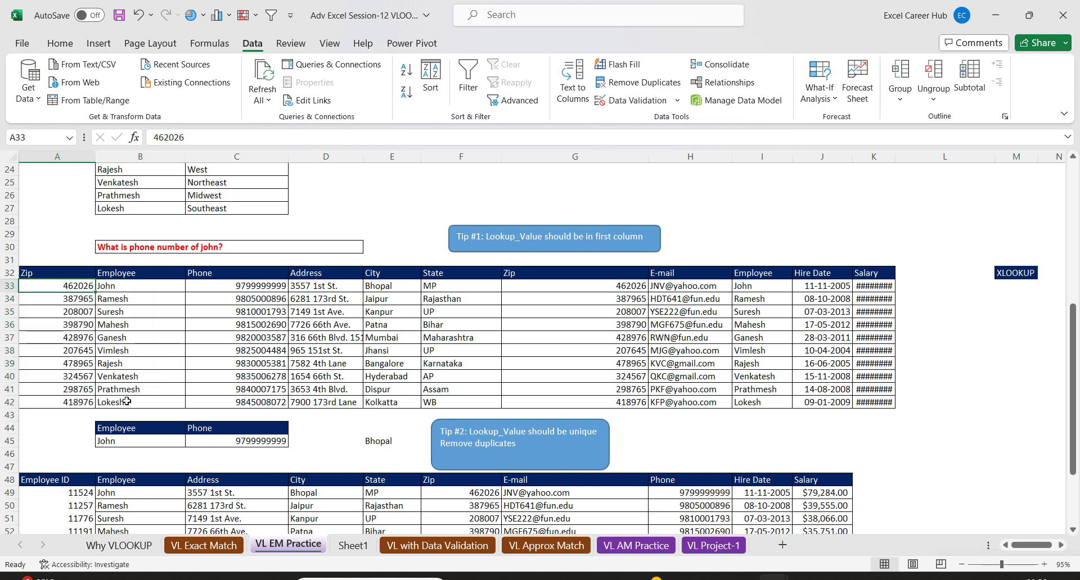
mouse_move(57, 287)
mouse_down()
mouse_move(156, 325)
mouse_move(148, 405)
mouse_up()
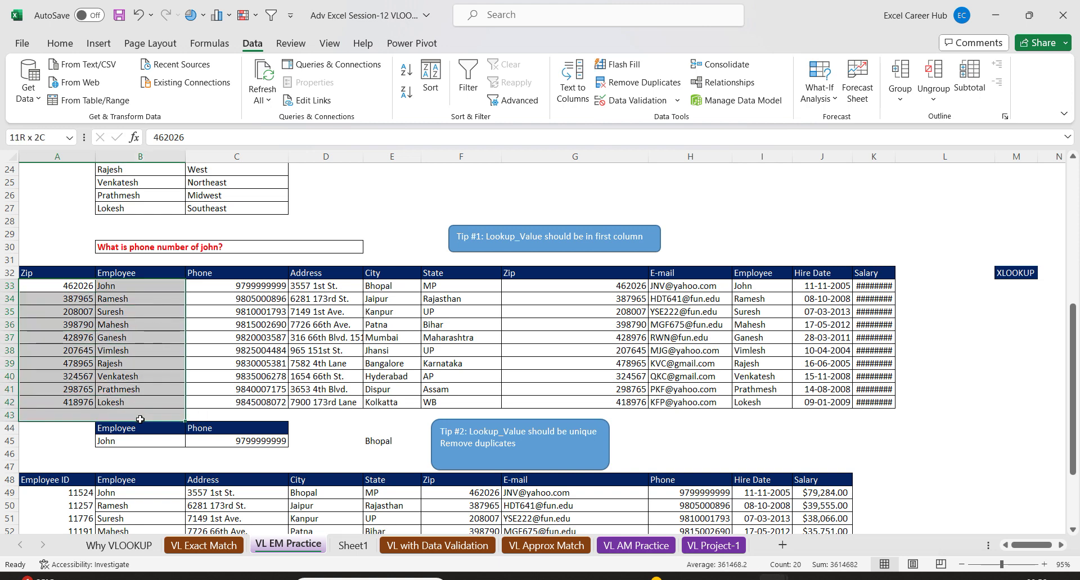
key(Delete)
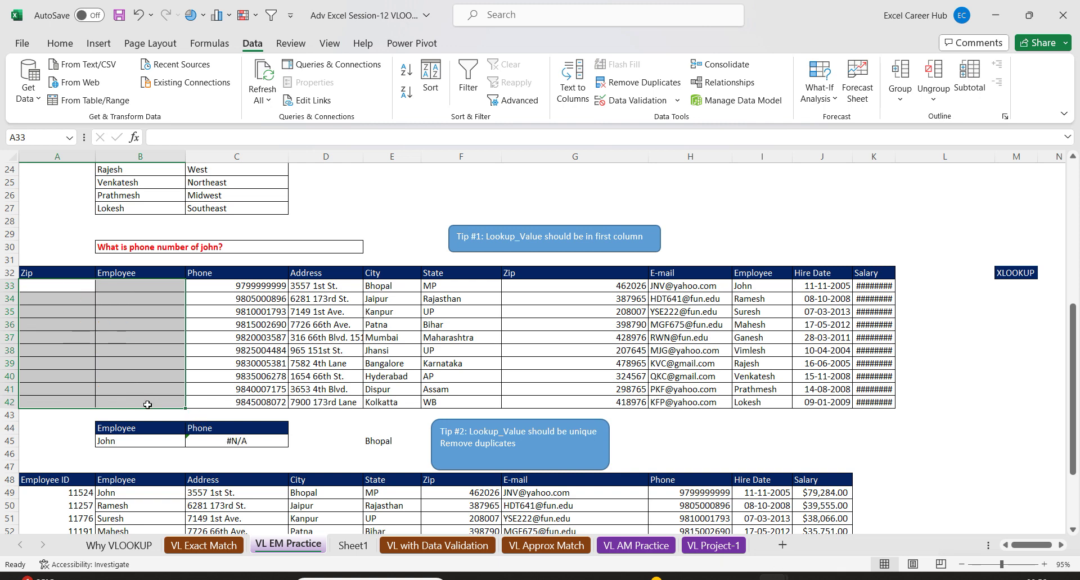
Delete the phone lookup formula from John's cell C45.
click(253, 441)
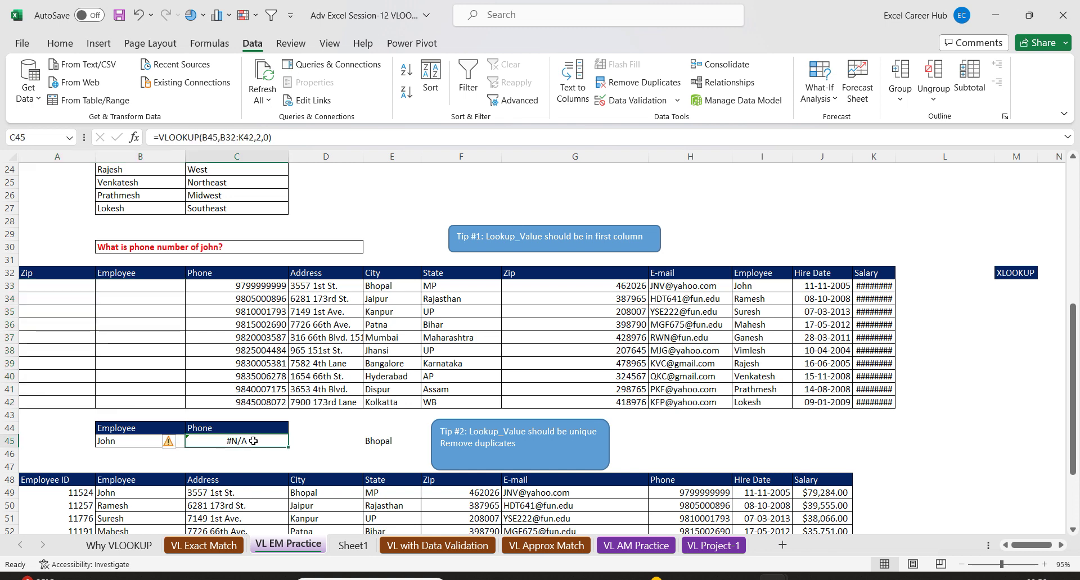
key(Delete)
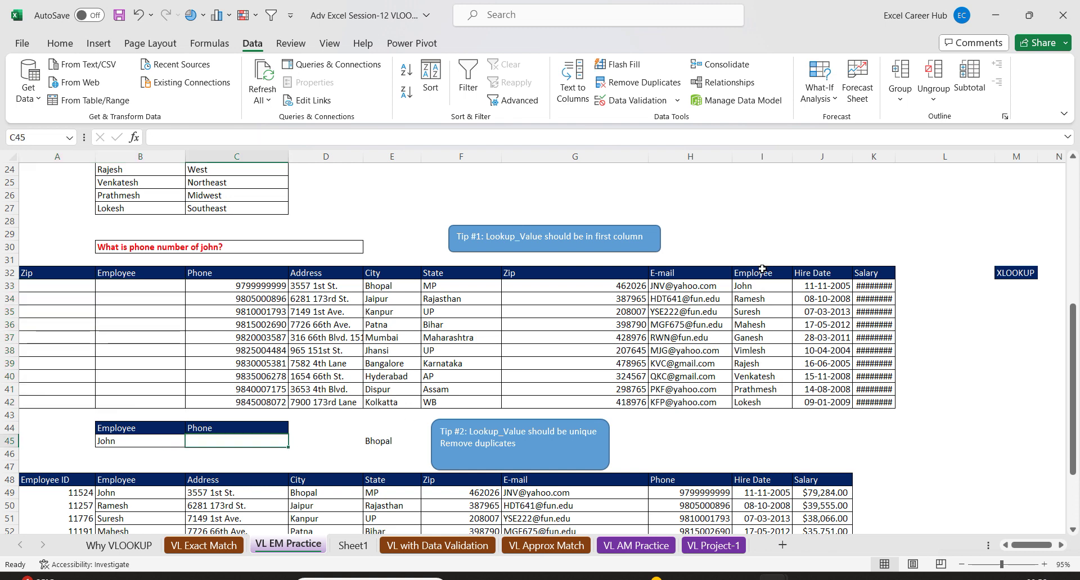
drag(762, 269, 762, 405)
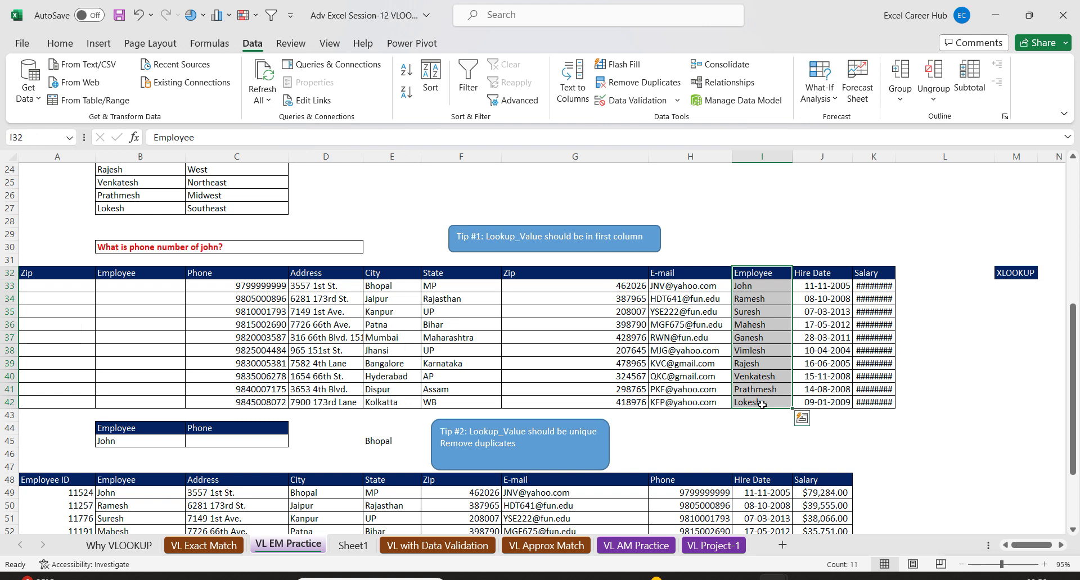
drag(250, 276, 246, 403)
click(229, 441)
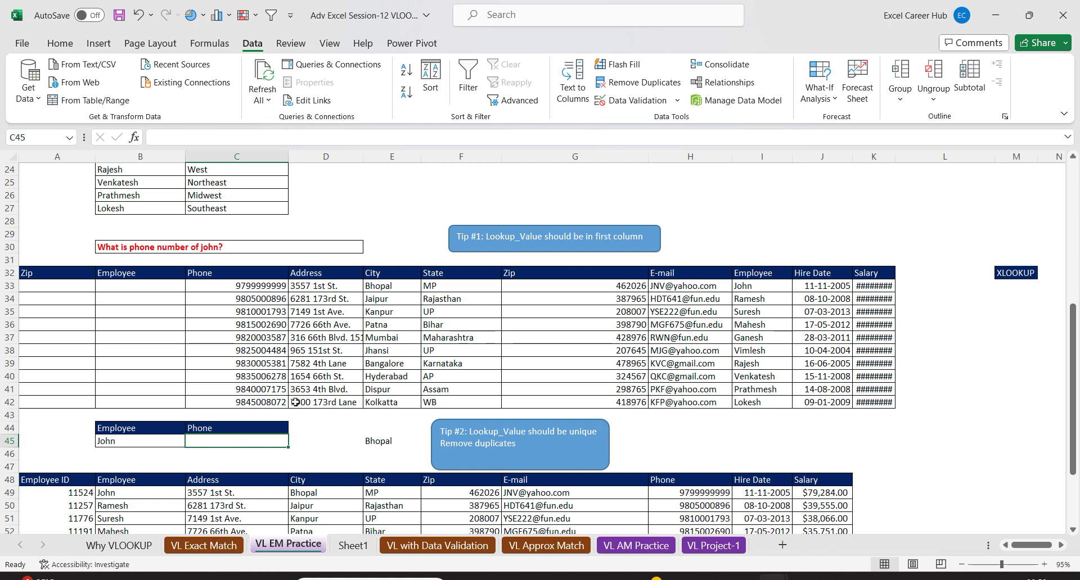
Autofit column K so every value in the Salary column is readable.
click(759, 277)
drag(758, 277, 764, 406)
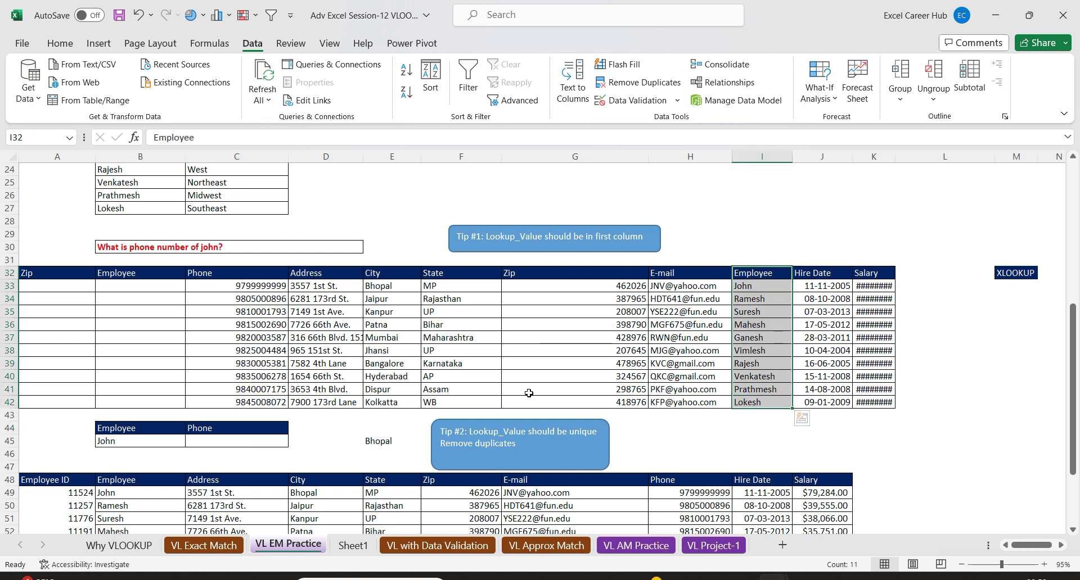
click(136, 443)
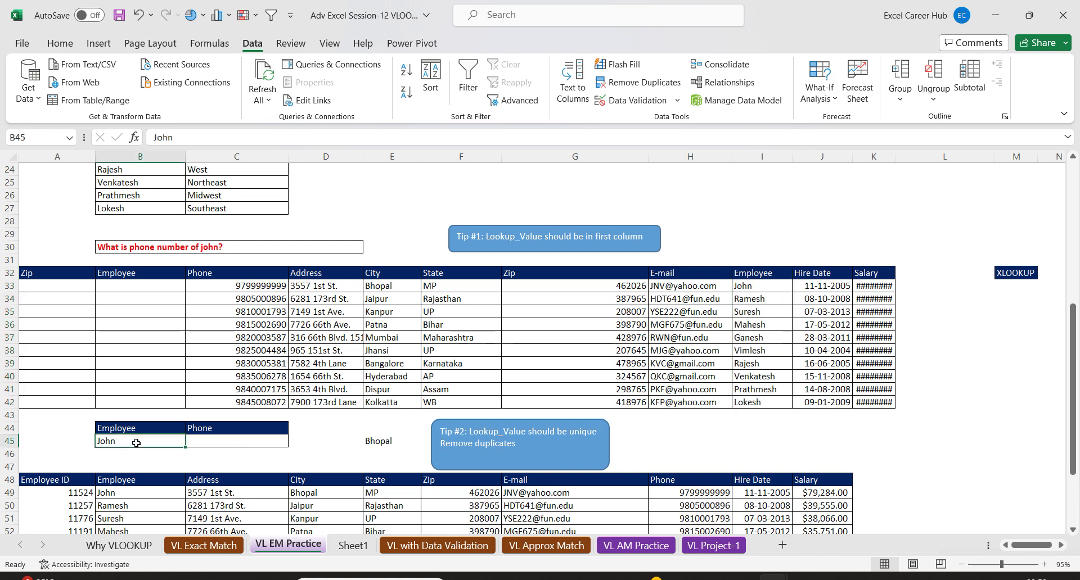
click(771, 273)
drag(771, 273, 771, 405)
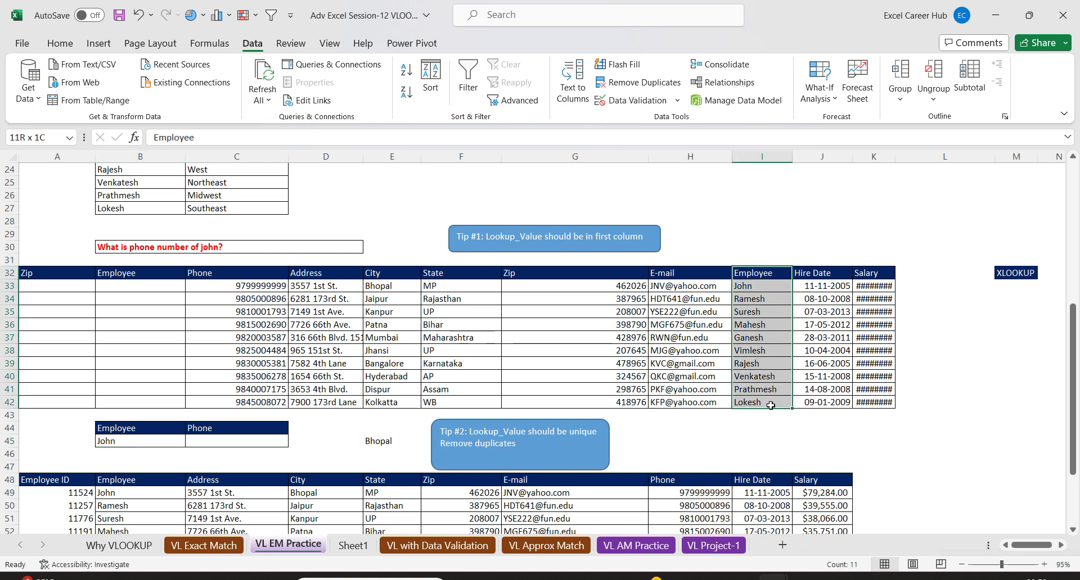
mouse_move(771, 405)
mouse_down()
mouse_move(850, 394)
mouse_move(868, 403)
mouse_up()
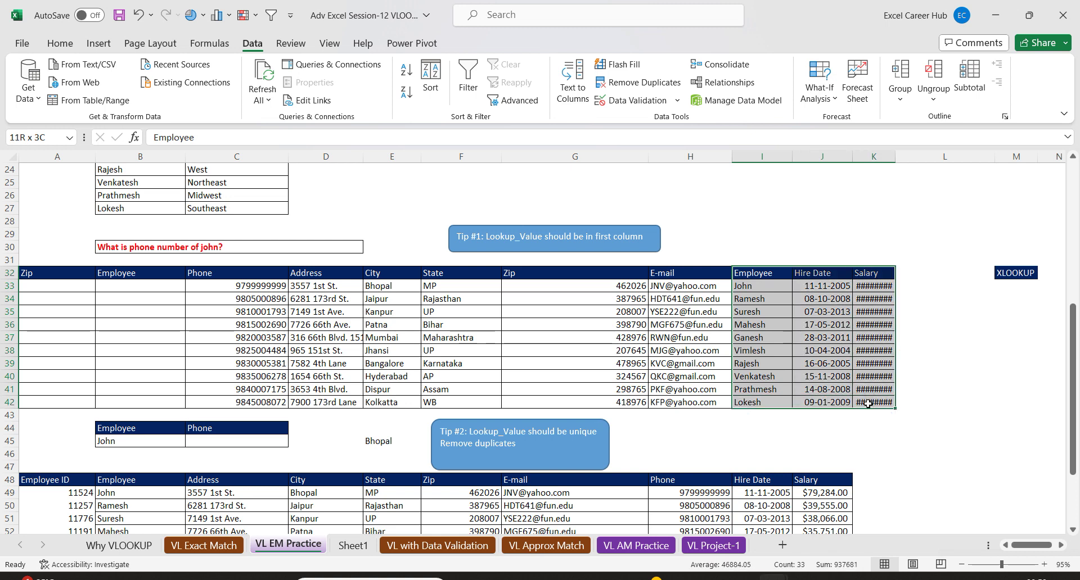
drag(893, 158, 893, 158)
double_click(893, 158)
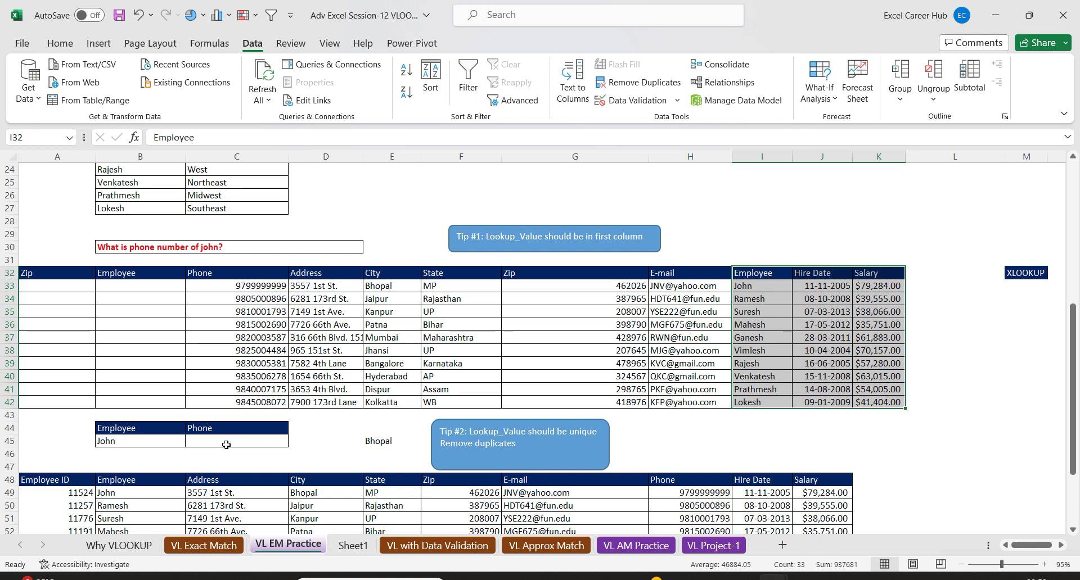
Begin a =VLOOKUP( formula in John's Phone cell C45.
mouse_move(253, 277)
mouse_down()
mouse_move(424, 402)
mouse_move(506, 400)
mouse_up()
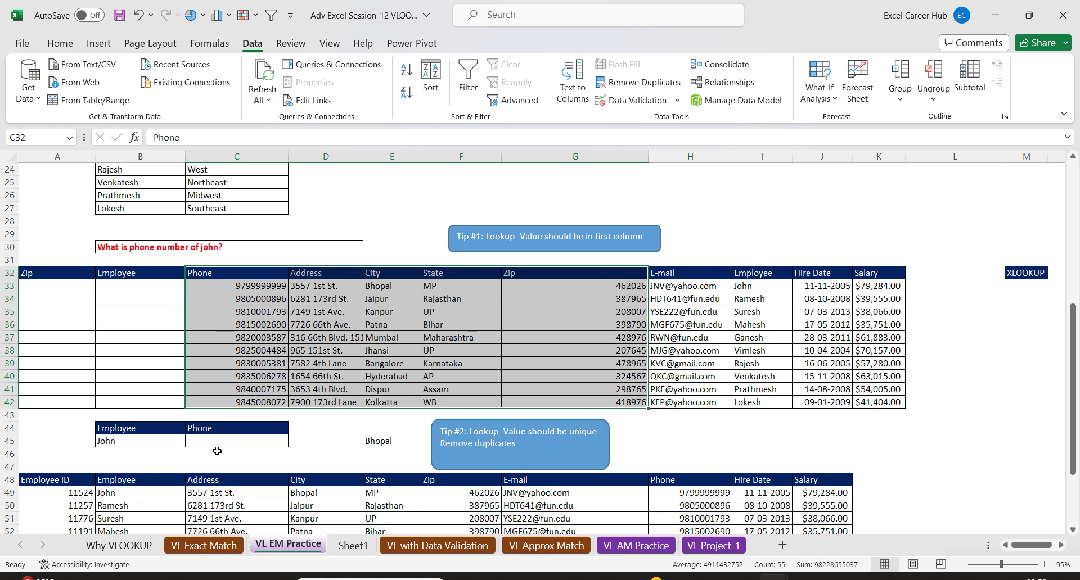
click(232, 441)
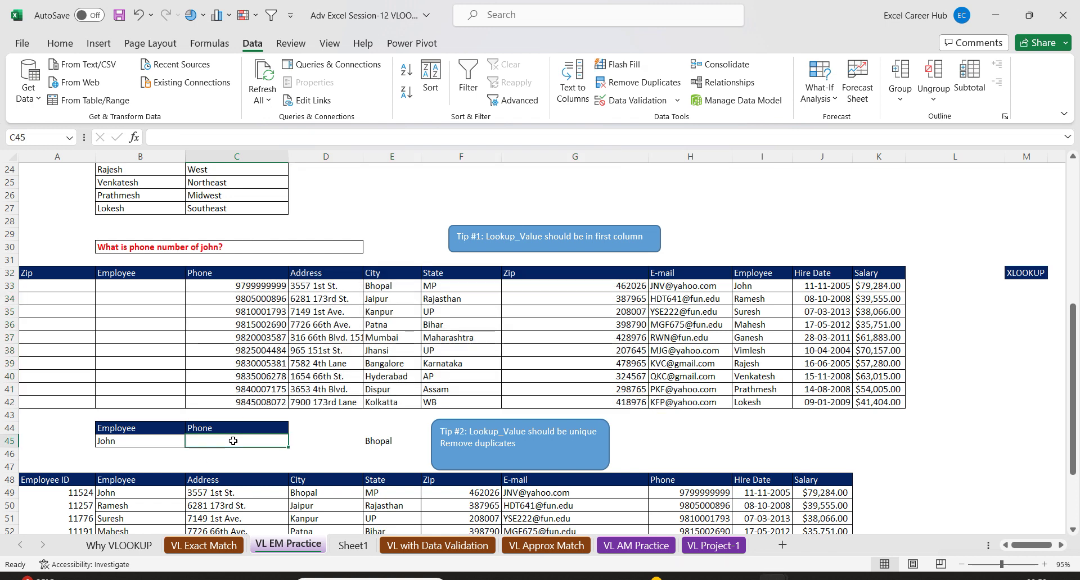
text(=vl)
key(Tab)
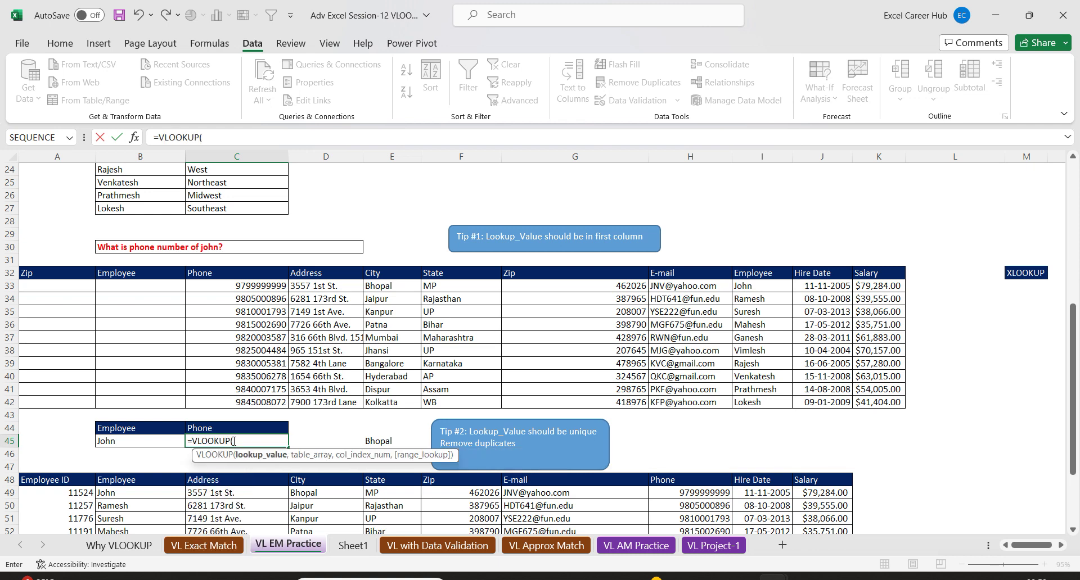
Draft VLOOKUP(B45, I32:K42, 3, 0) for John's salary, then cancel it, leaving C45 empty.
click(134, 138)
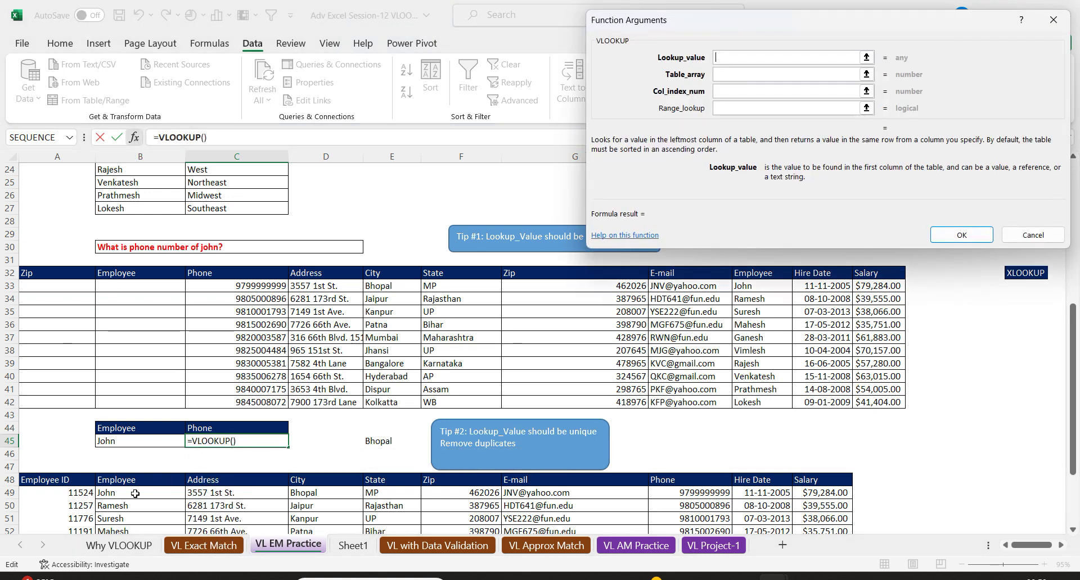
click(123, 441)
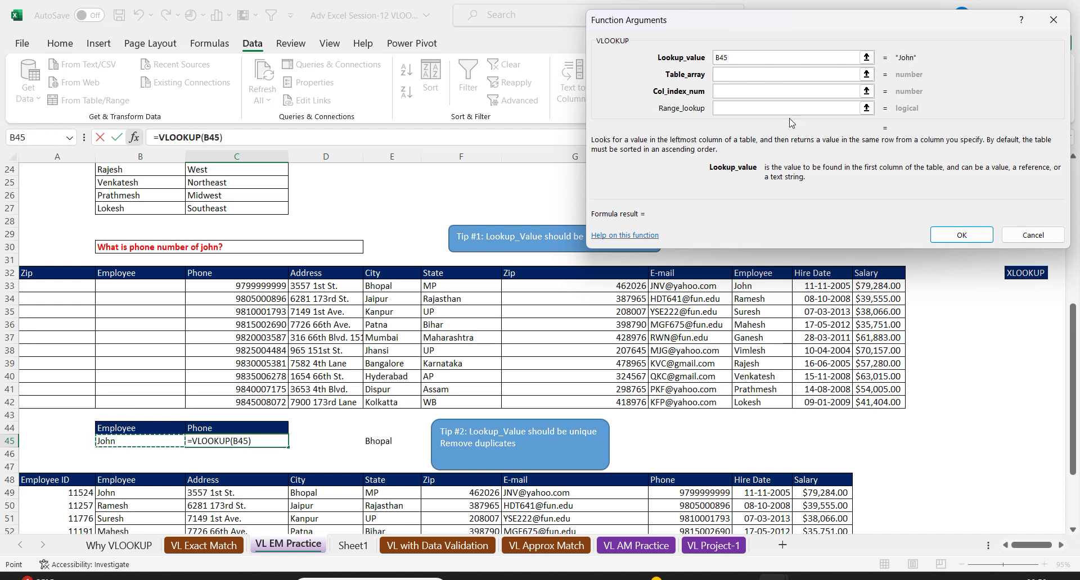
click(746, 76)
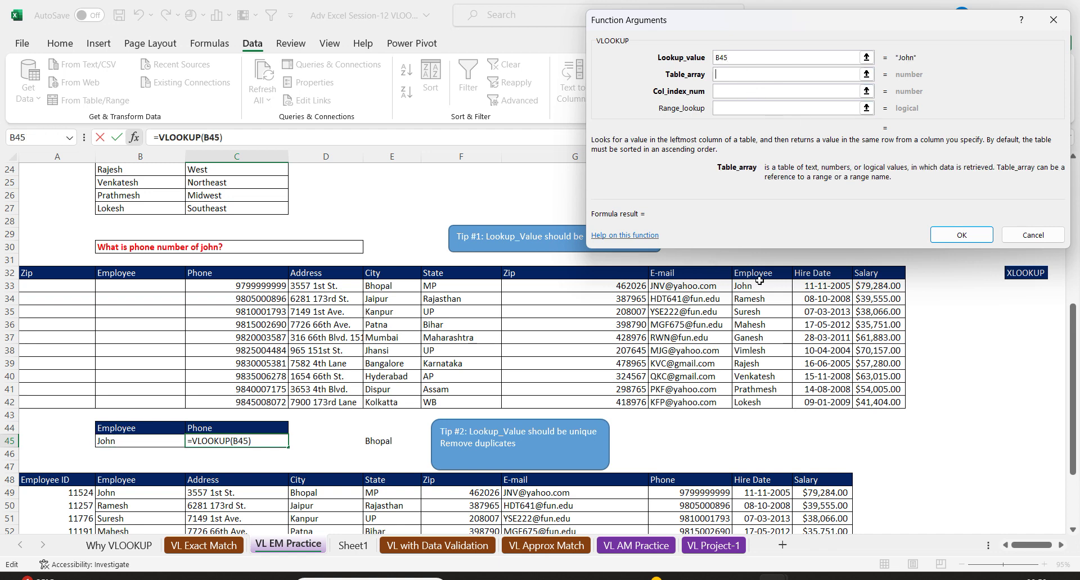
mouse_move(767, 274)
mouse_down()
mouse_move(828, 392)
mouse_move(879, 403)
mouse_up()
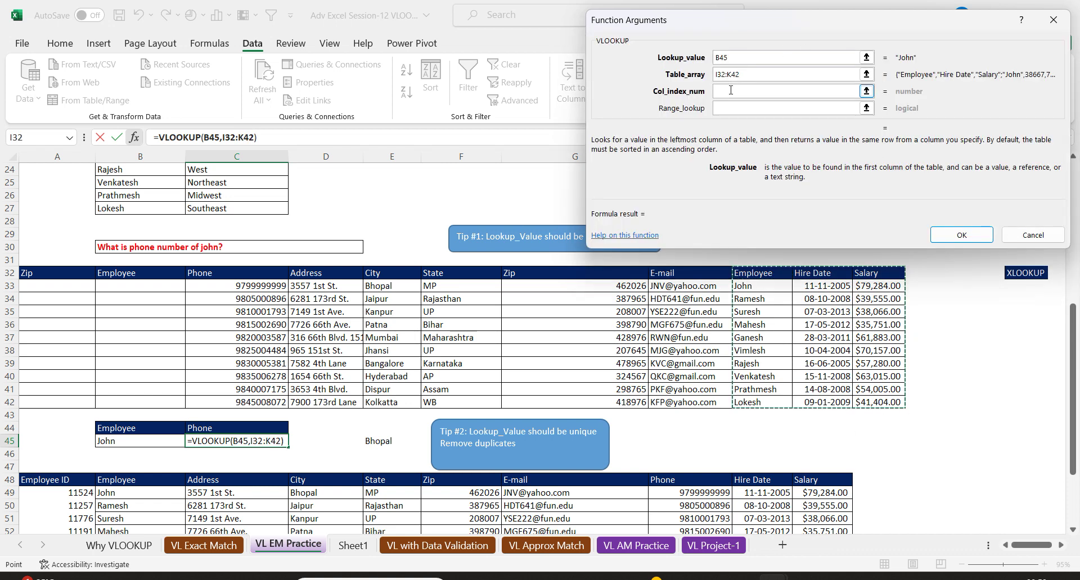
click(731, 90)
text(2)
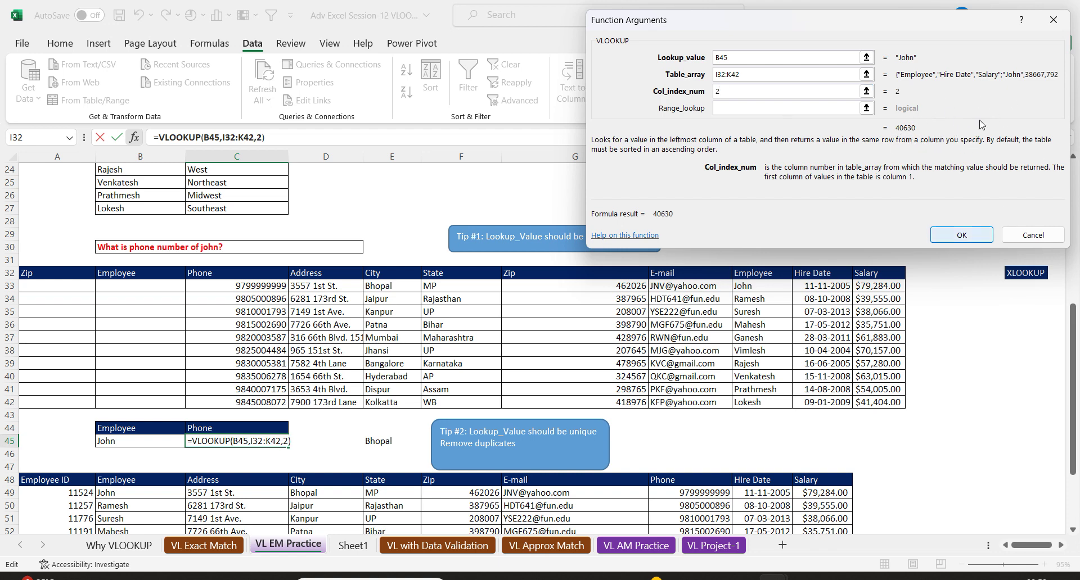
key(BackSpace)
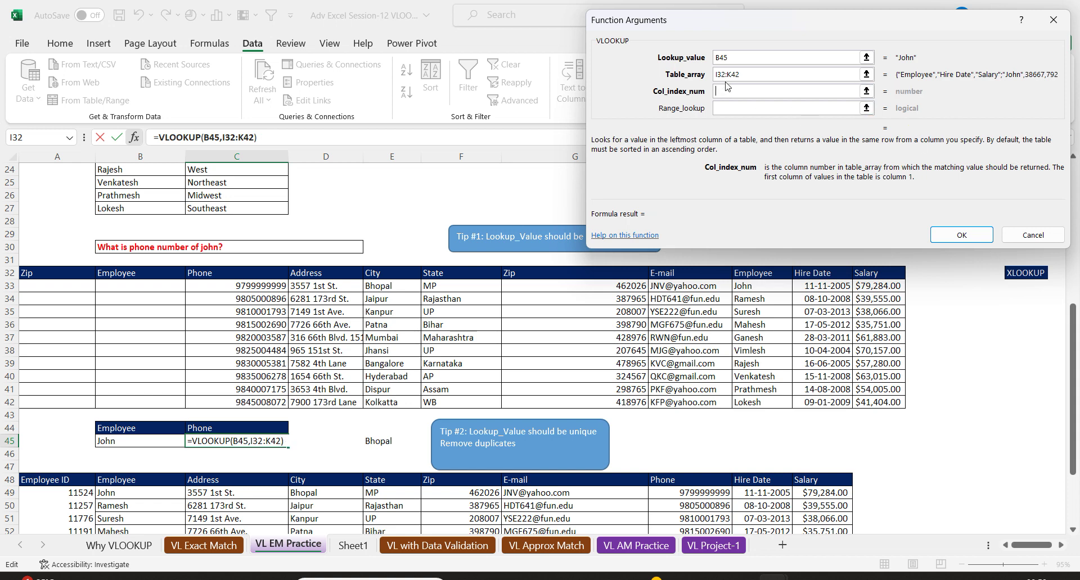
text(3)
key(Tab)
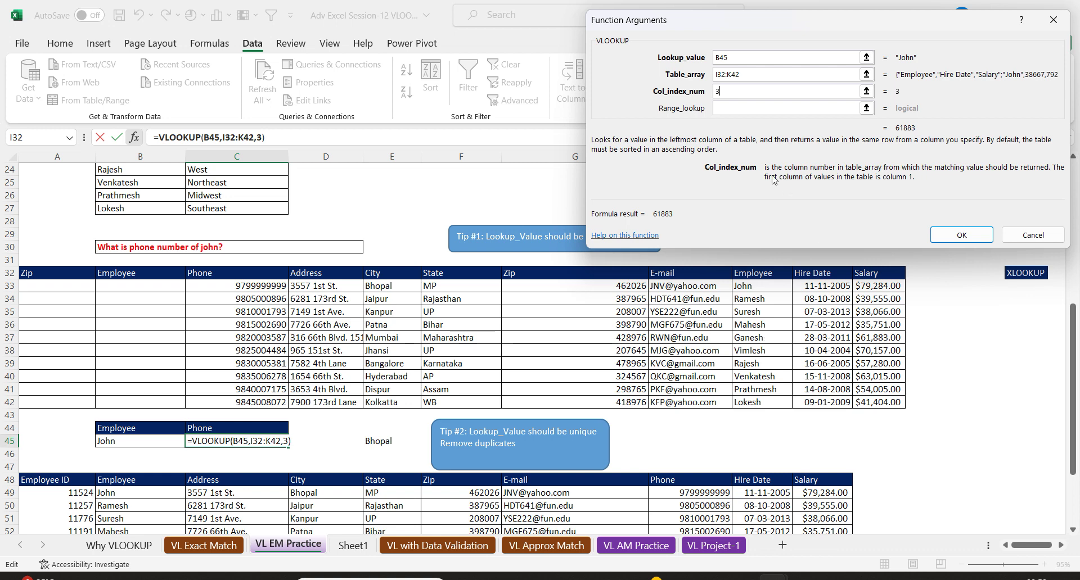
click(730, 112)
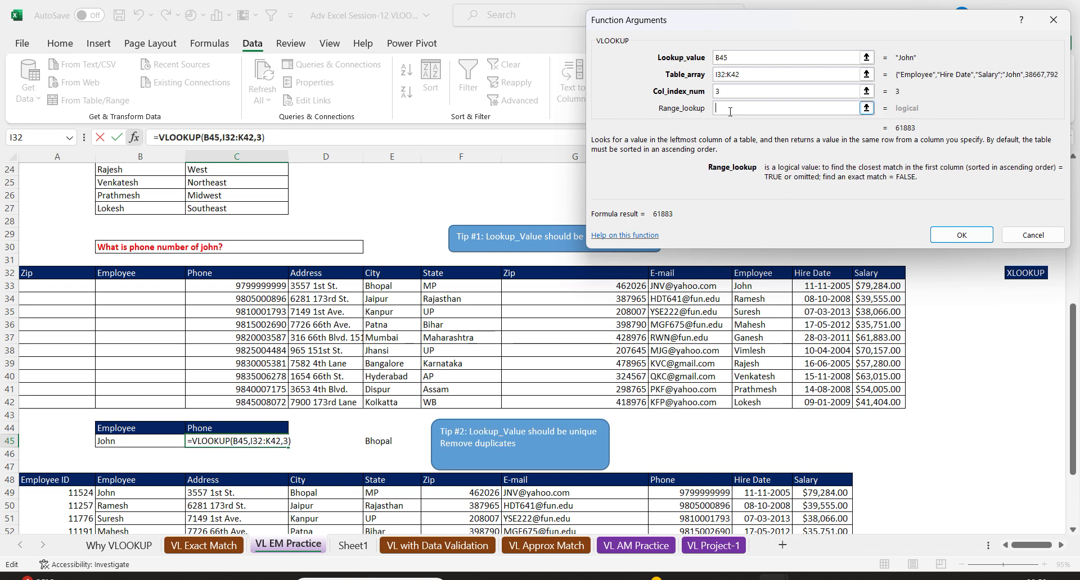
text(0)
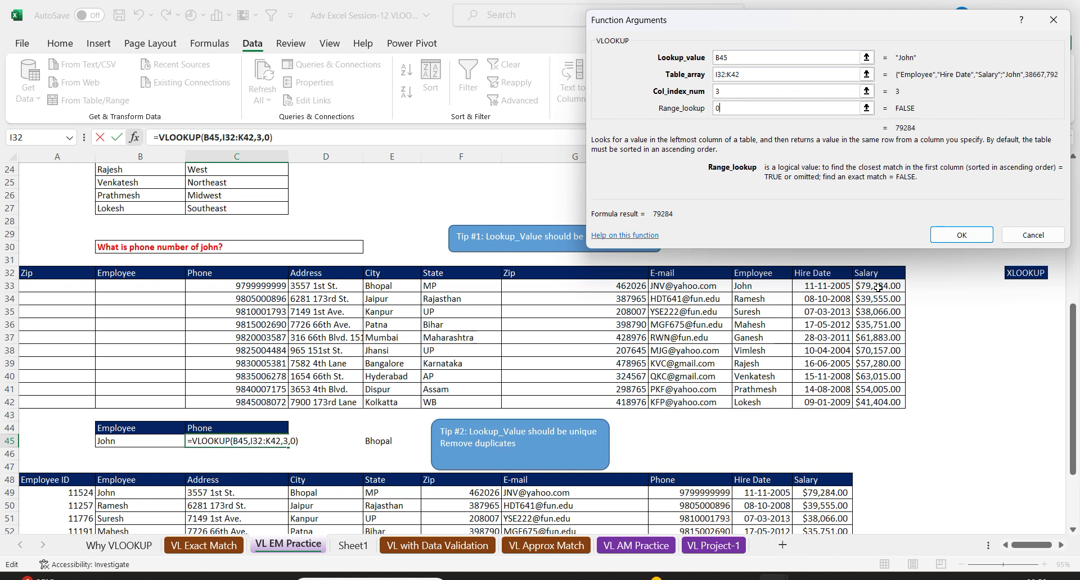
click(1026, 239)
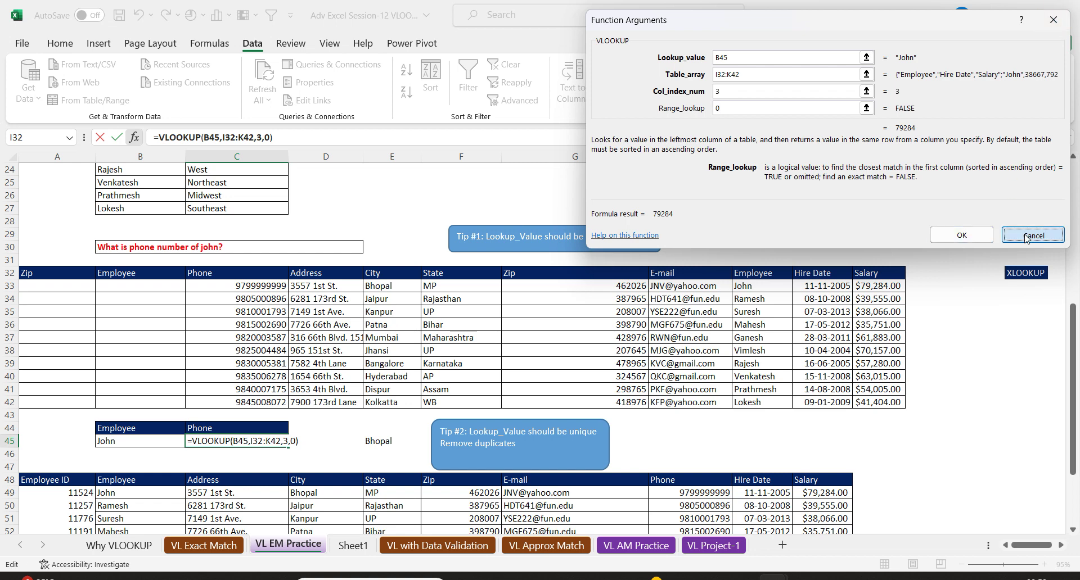
Copy the employee names John through Lokesh from column I into B33:B42.
click(757, 275)
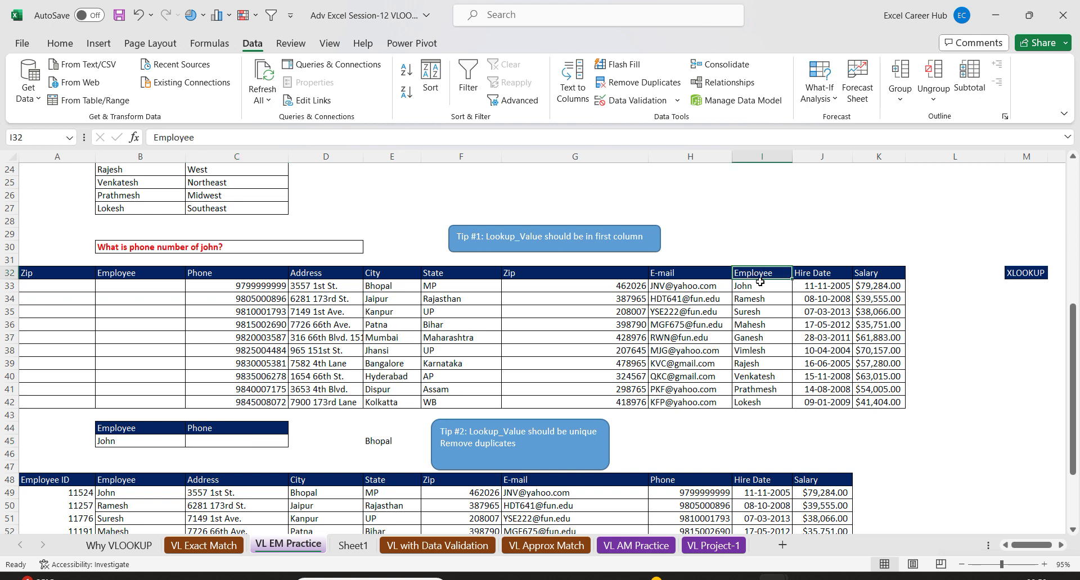
drag(759, 282, 755, 397)
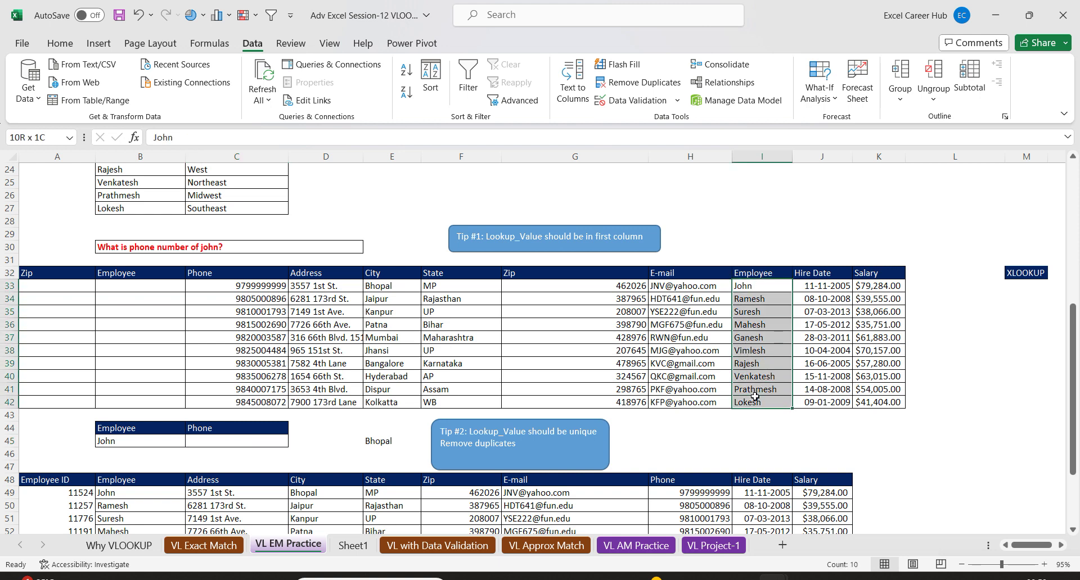
key(ctrl+c)
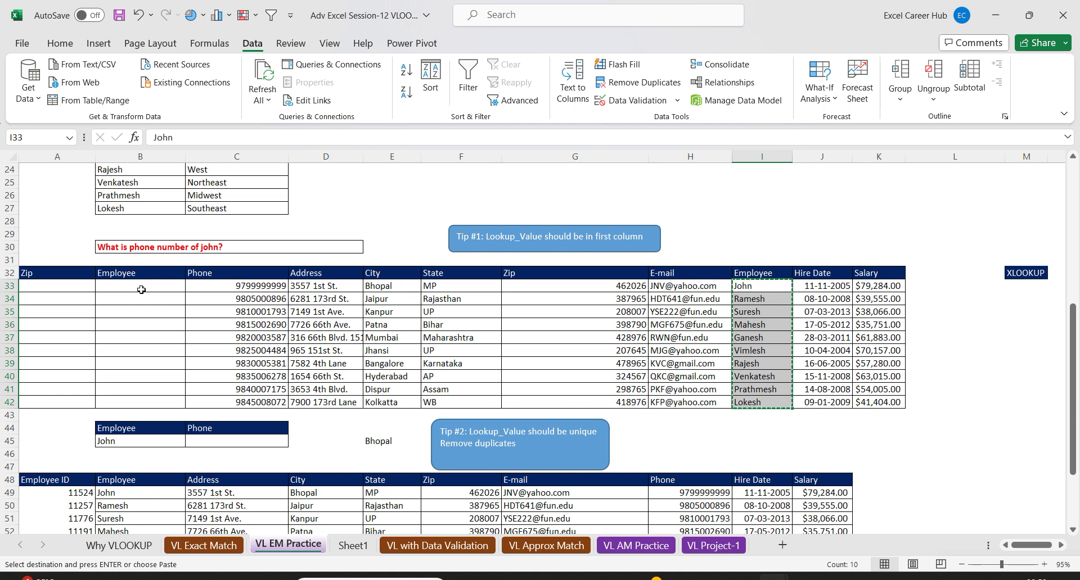
click(141, 290)
key(ctrl+v)
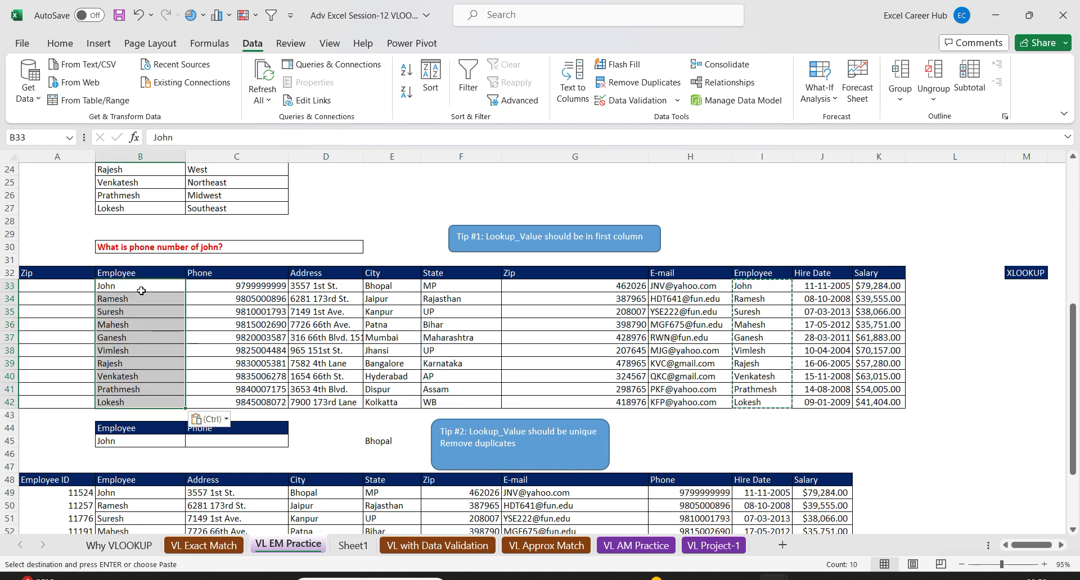
Begin a fresh =VLOOKUP( formula in C45.
click(242, 442)
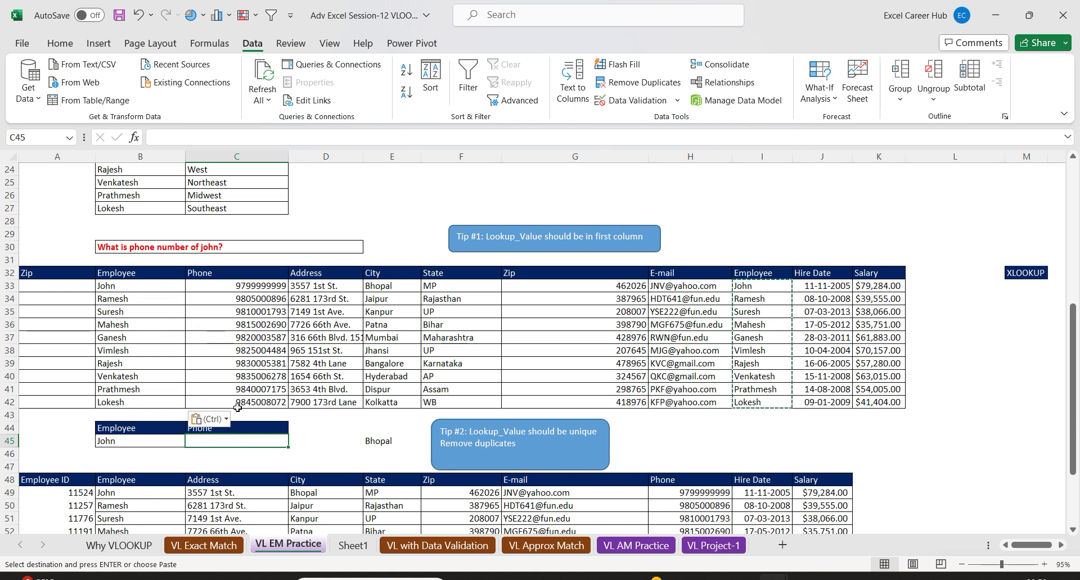
text(=vl)
key(Tab)
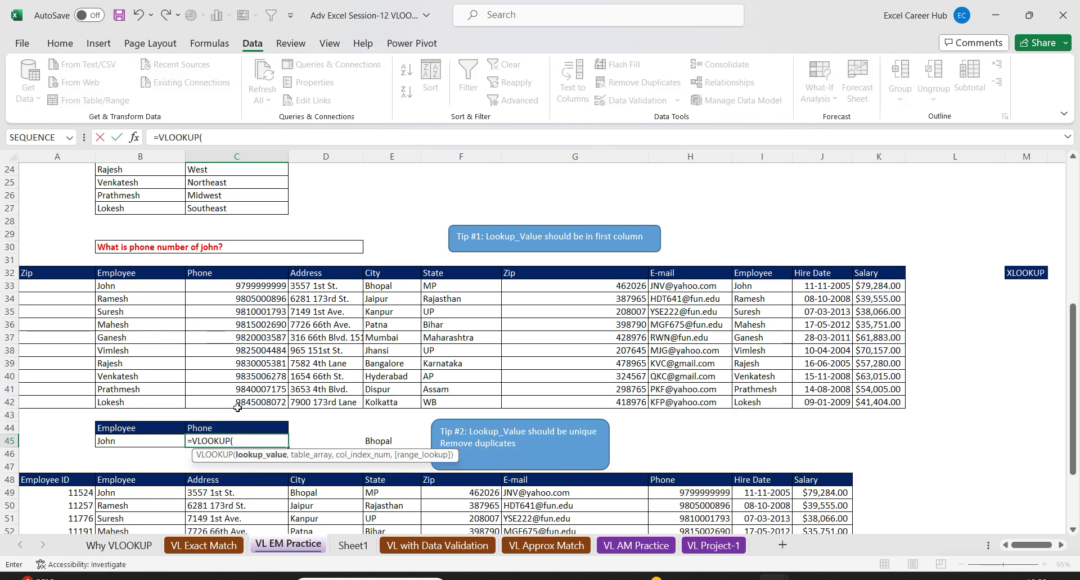
click(135, 138)
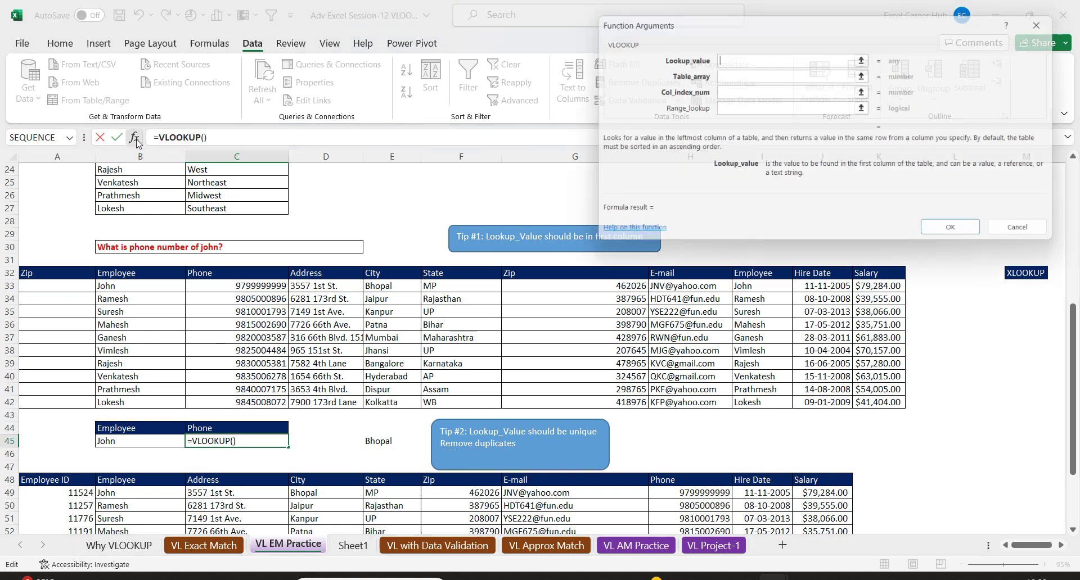
click(162, 445)
click(727, 77)
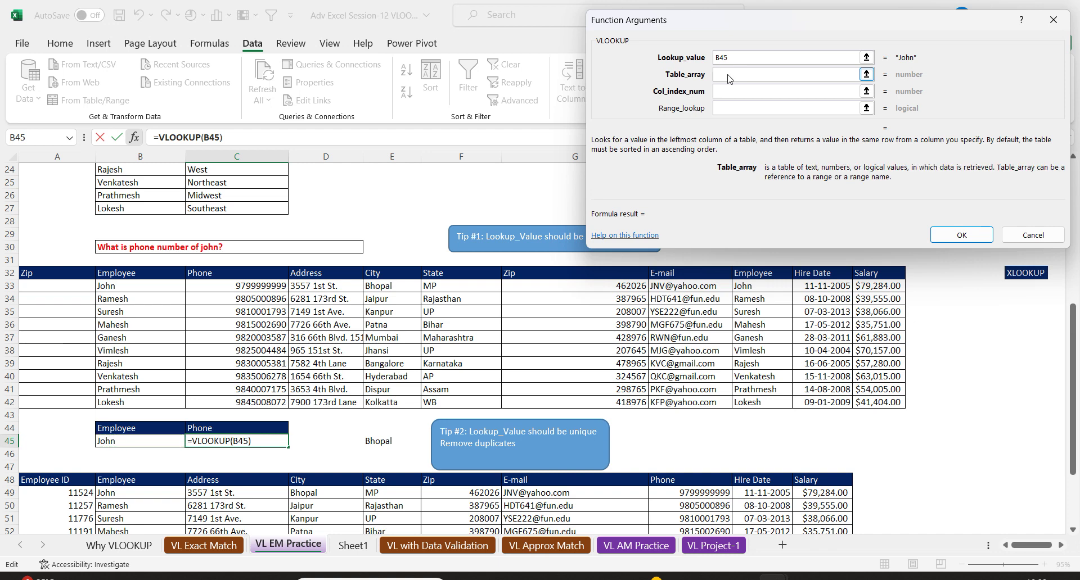
drag(135, 273, 868, 402)
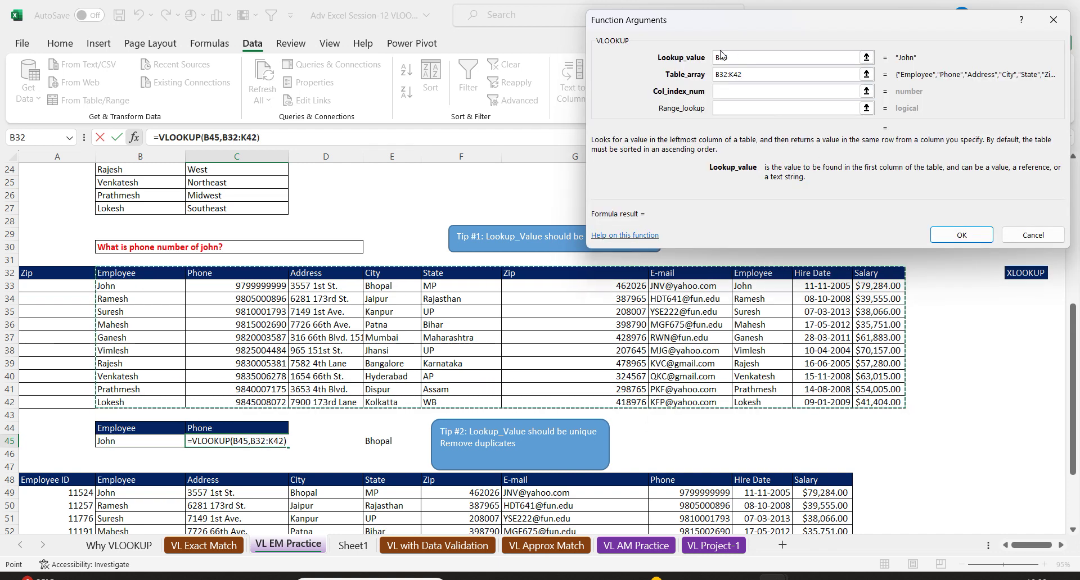
click(723, 93)
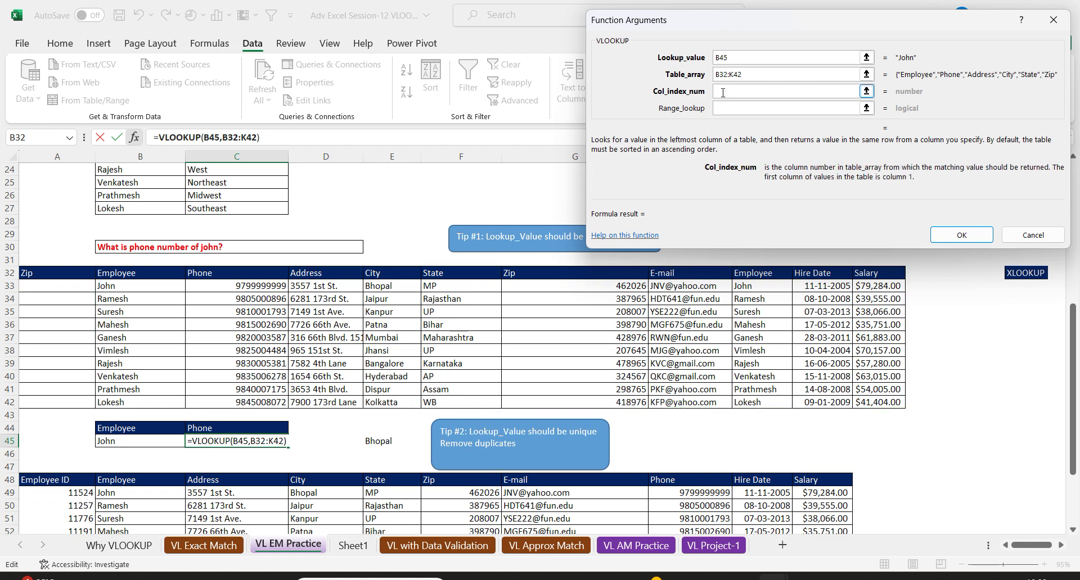
text(2)
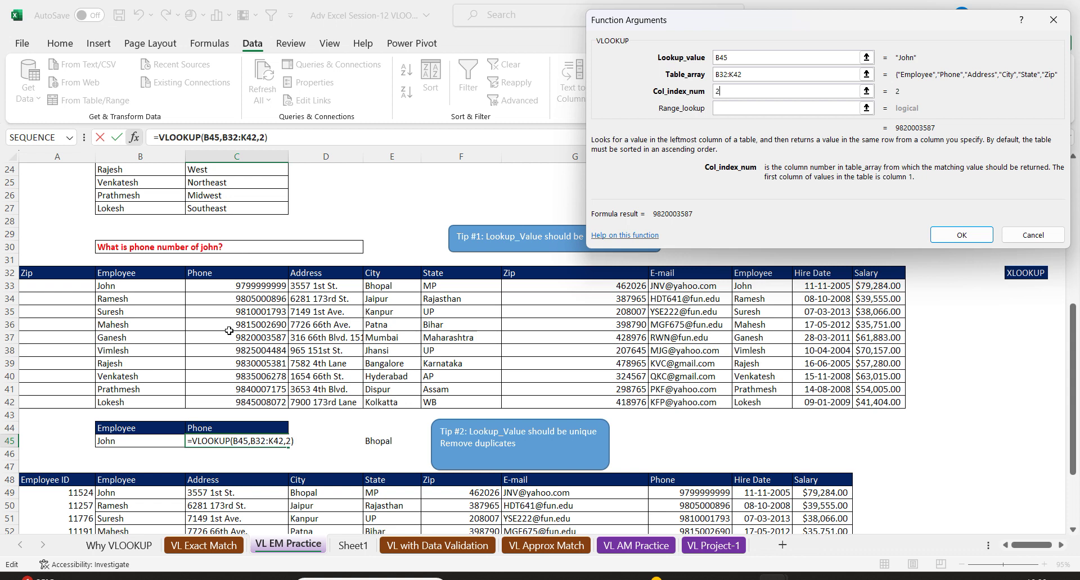
click(741, 108)
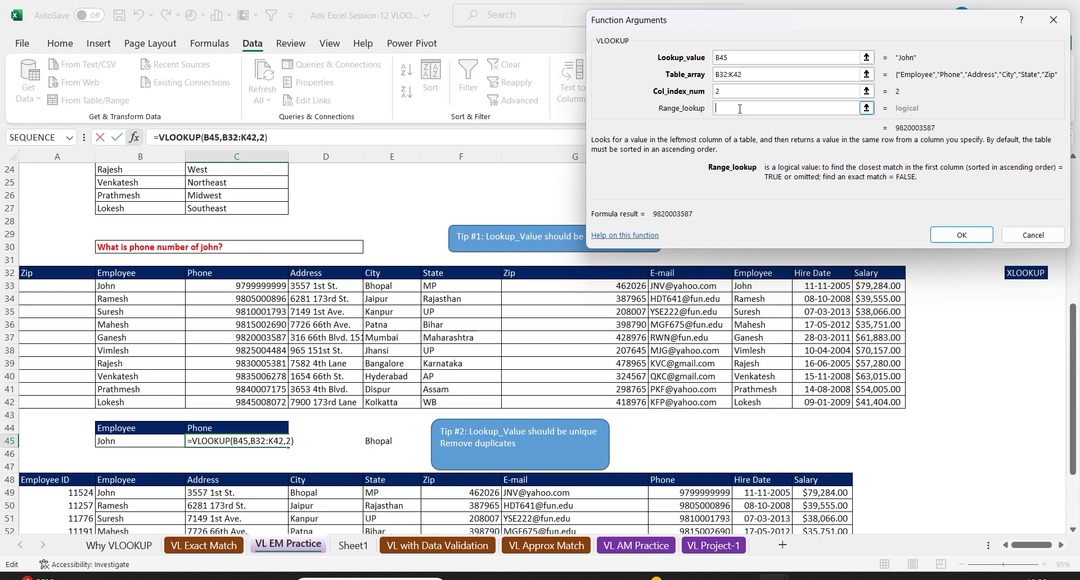
text(0)
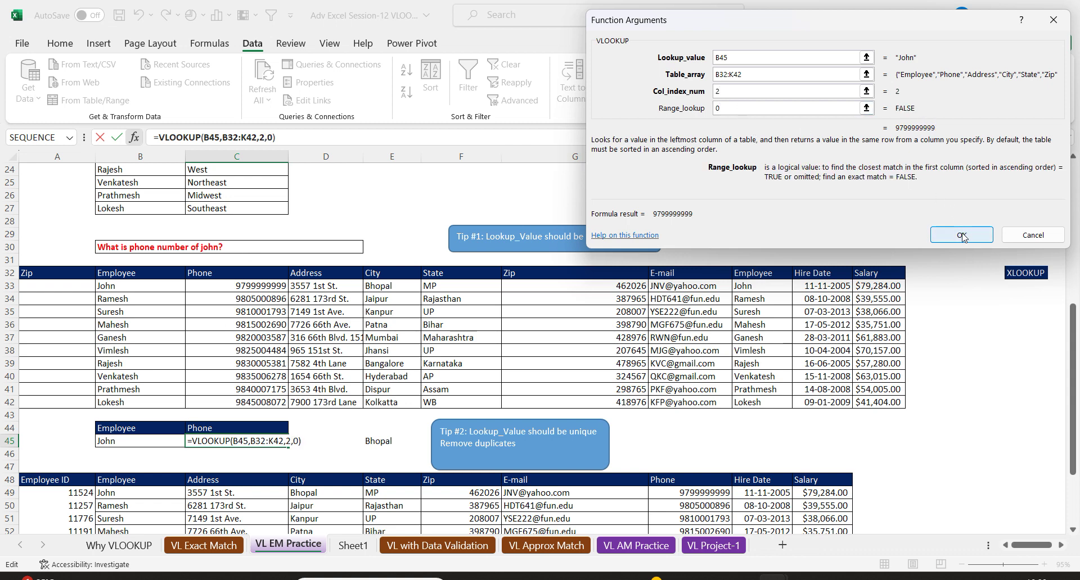
click(962, 234)
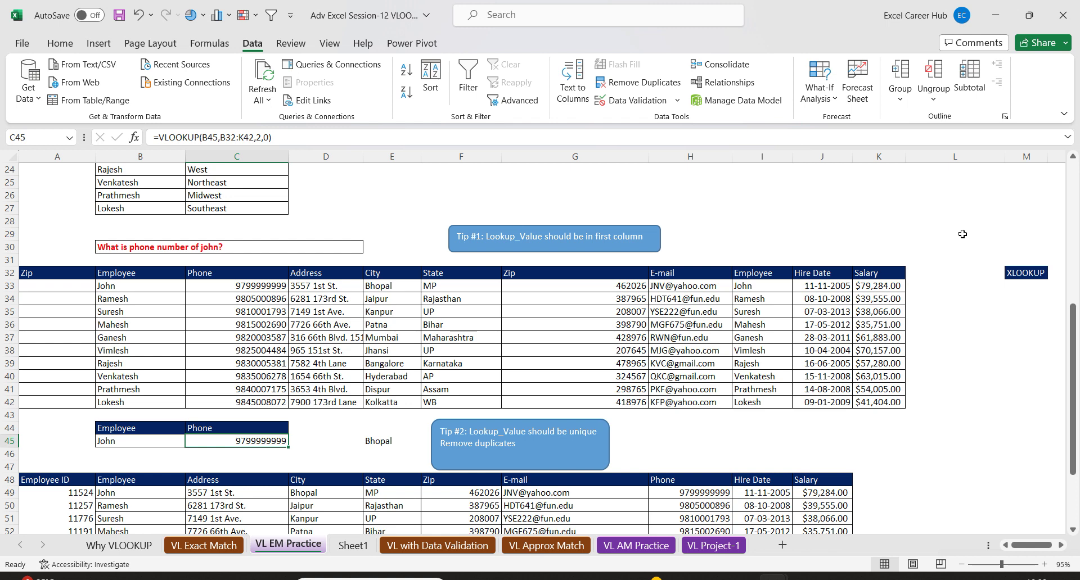
Clear Bhopal from E45 and begin an =XL formula in D45.
click(382, 443)
key(Delete)
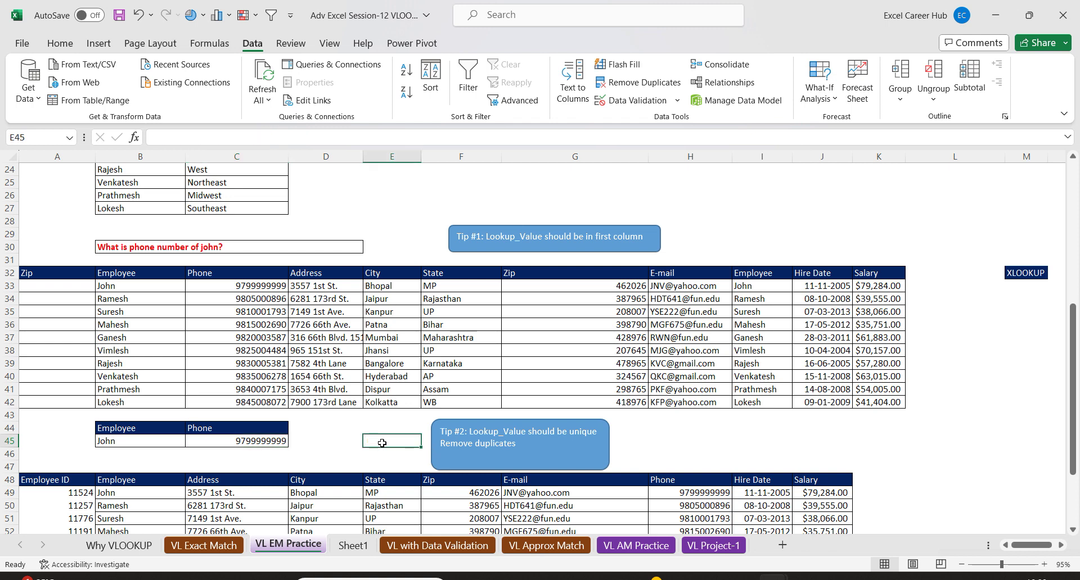
click(337, 443)
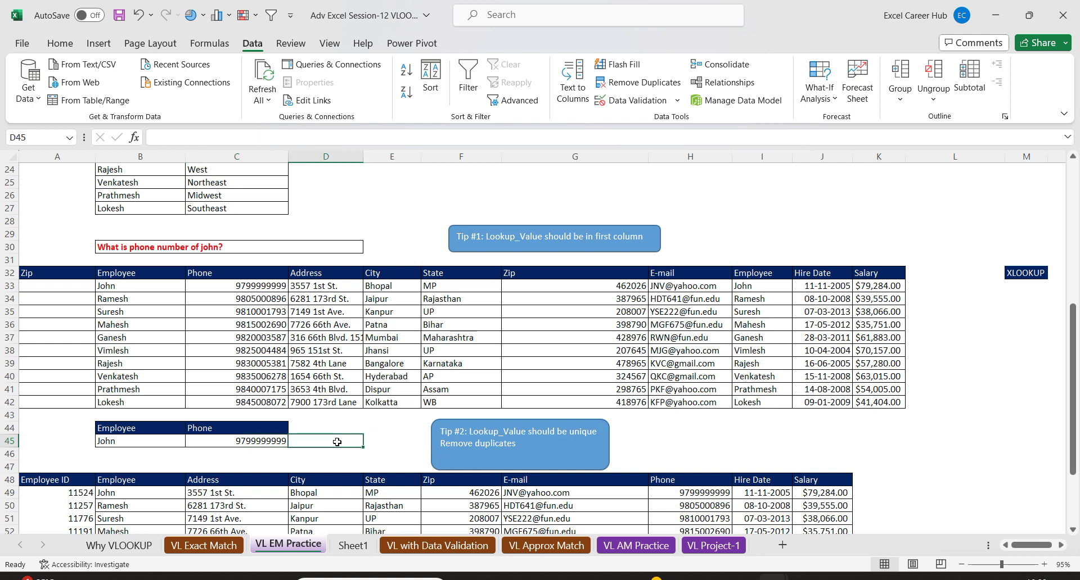
text(=)
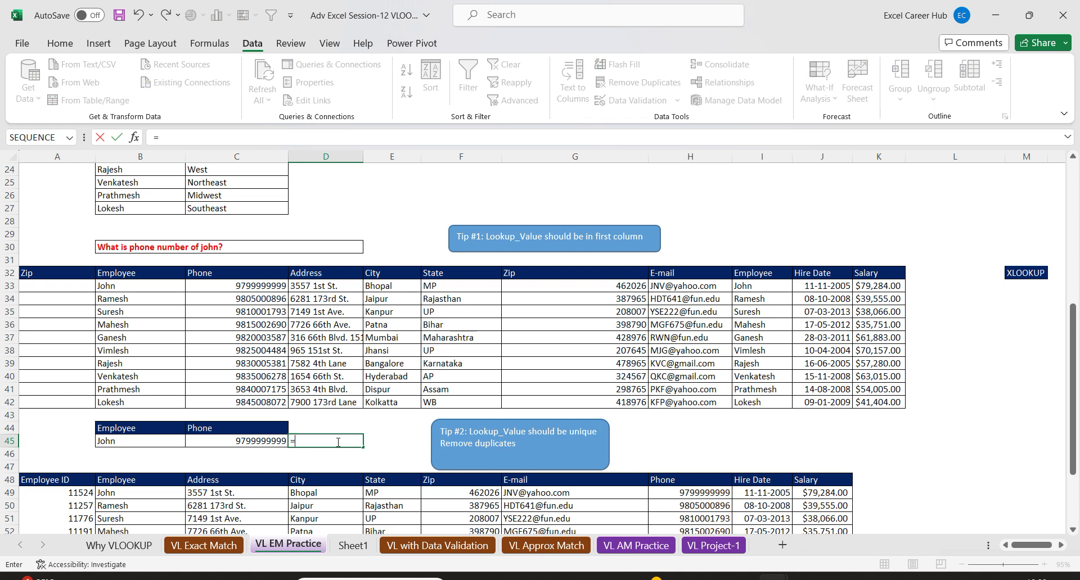
text(xl)
key(Tab)
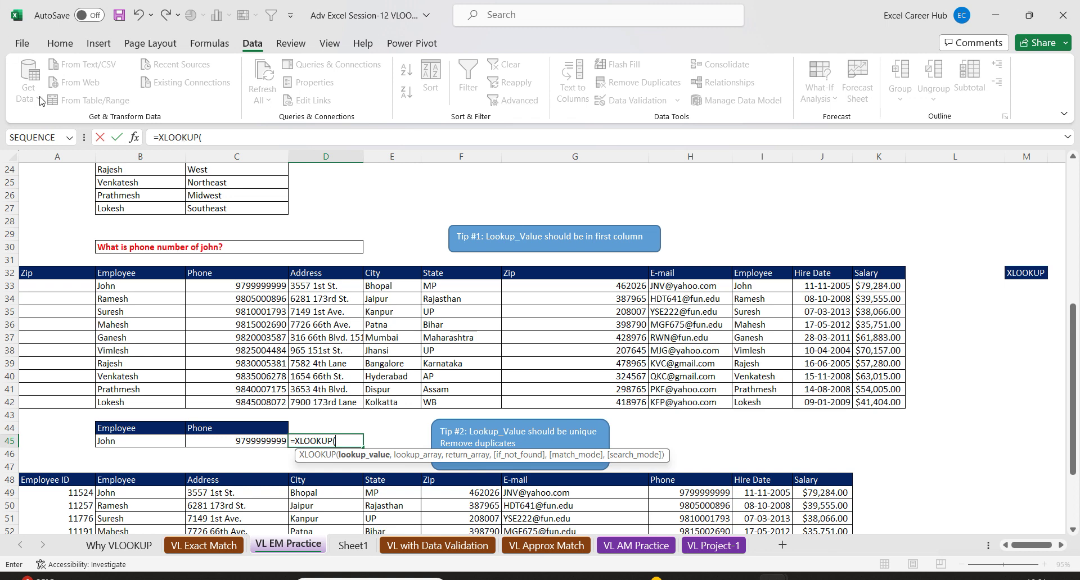
click(134, 138)
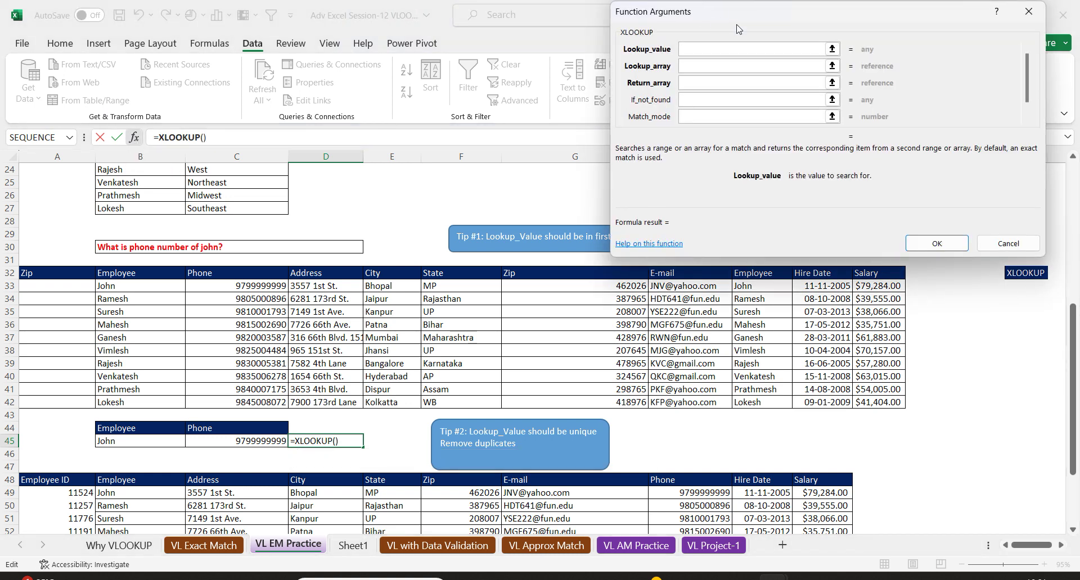
drag(738, 29, 521, 4)
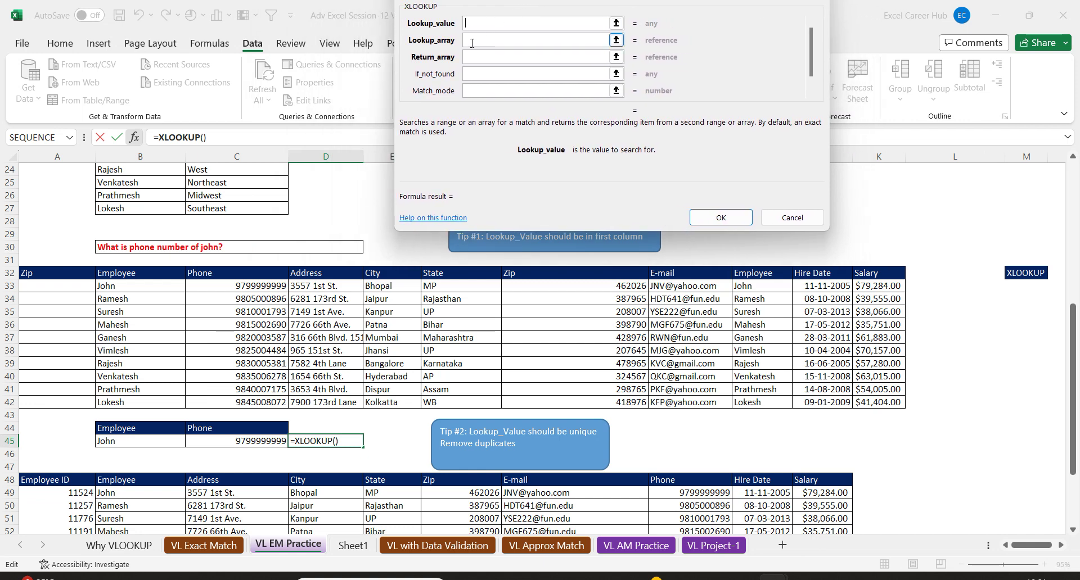
click(150, 441)
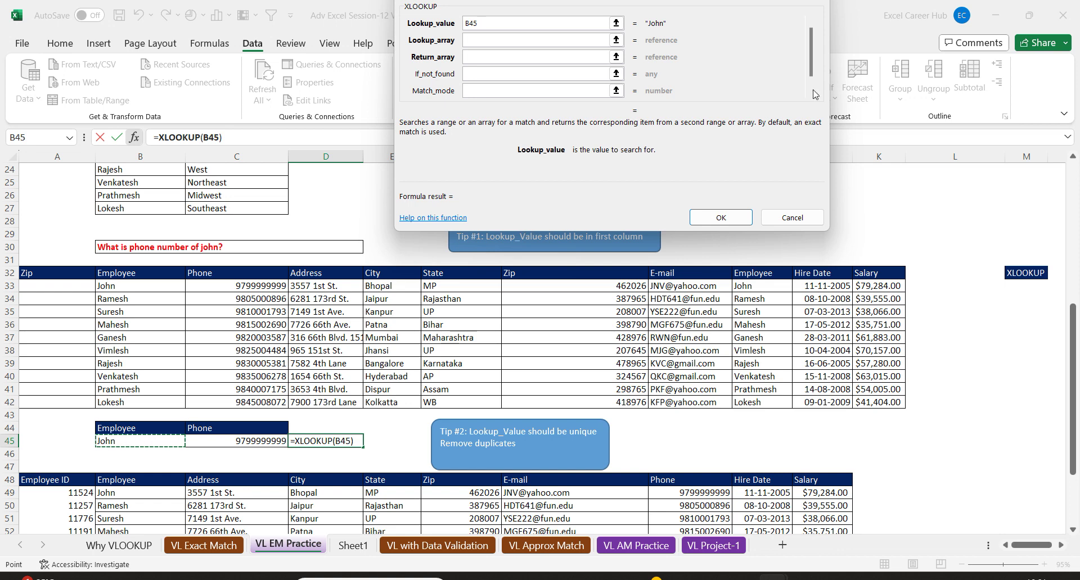
click(801, 218)
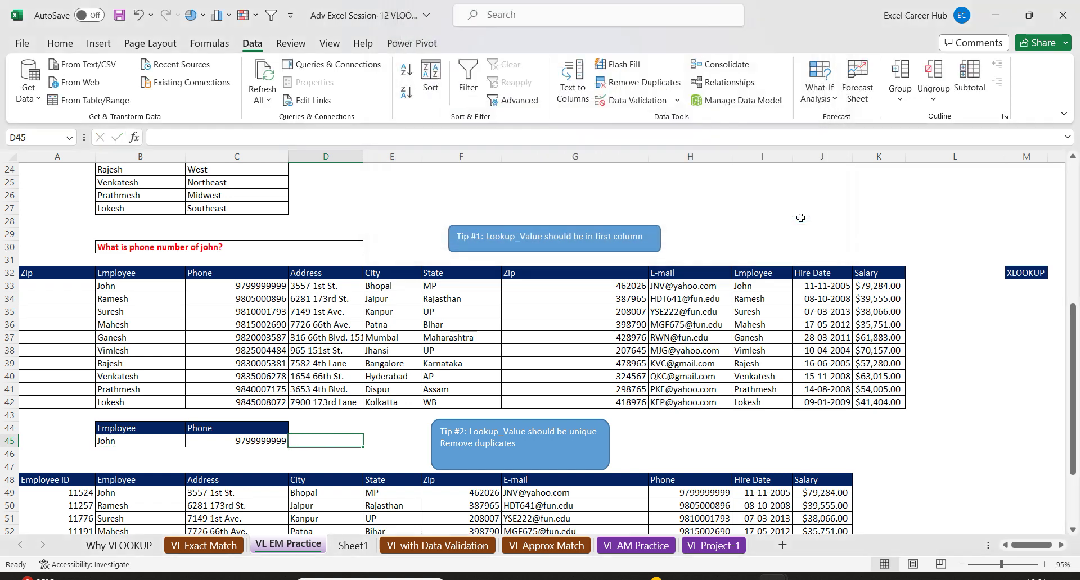
Delete the employee names in B33:B42 and the #N/A VLOOKUP in C45.
drag(128, 287, 128, 403)
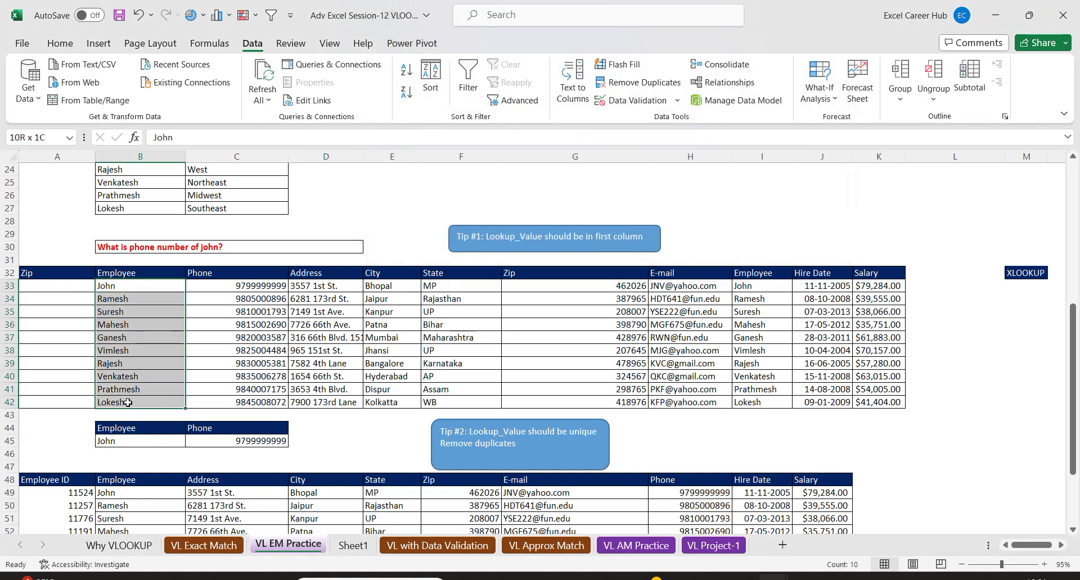
key(Delete)
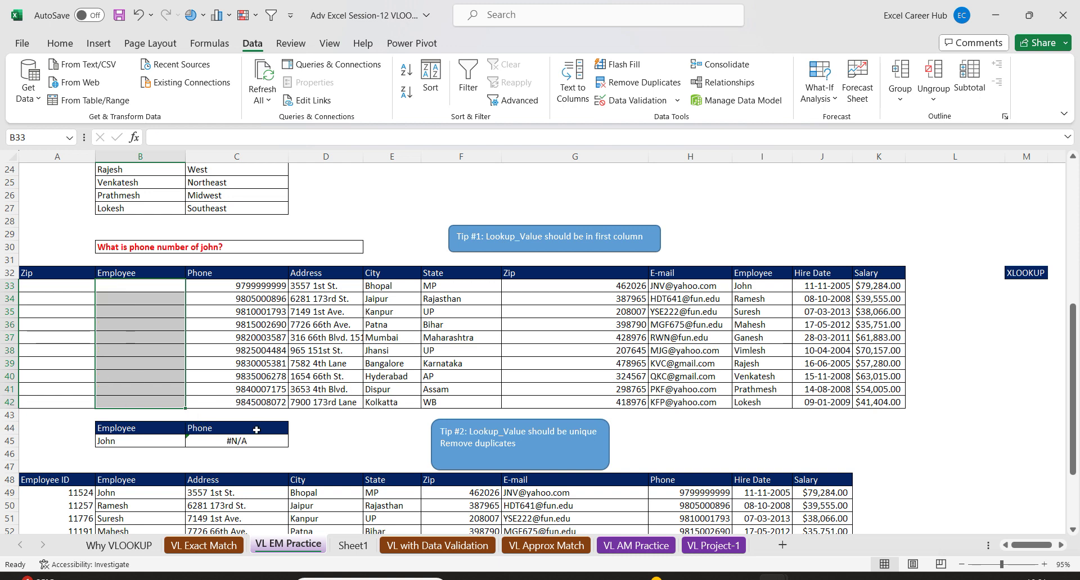
click(253, 442)
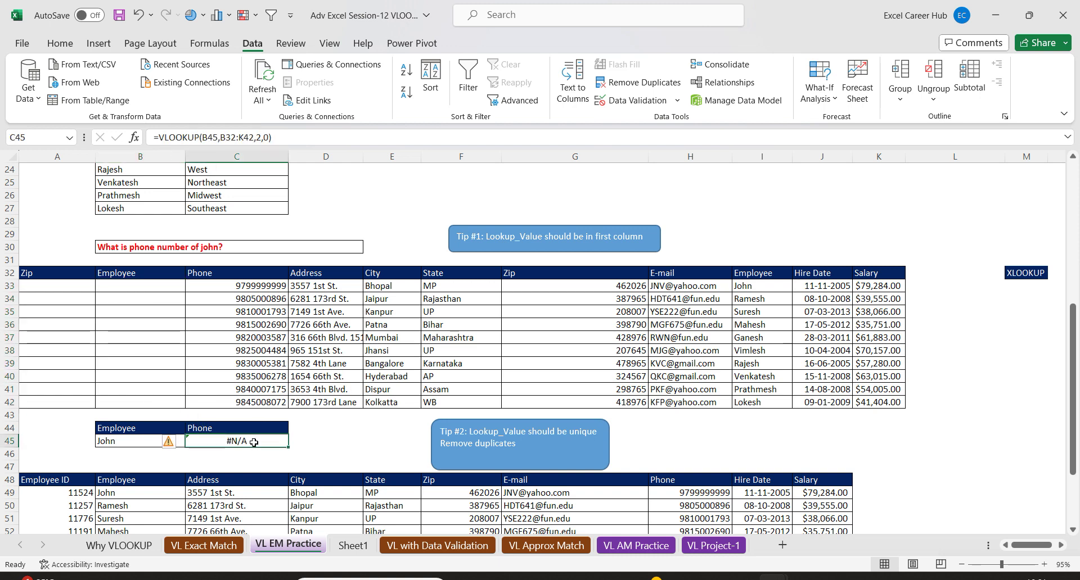
key(Delete)
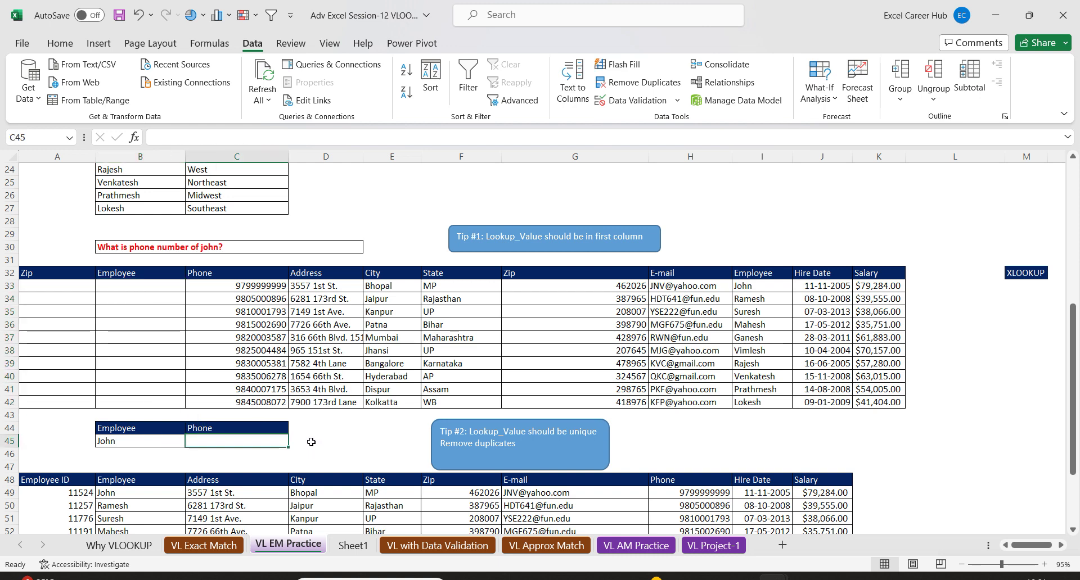
Start an XLOOKUP in D45 looking up B45 in the Employee column I32:I42.
click(311, 442)
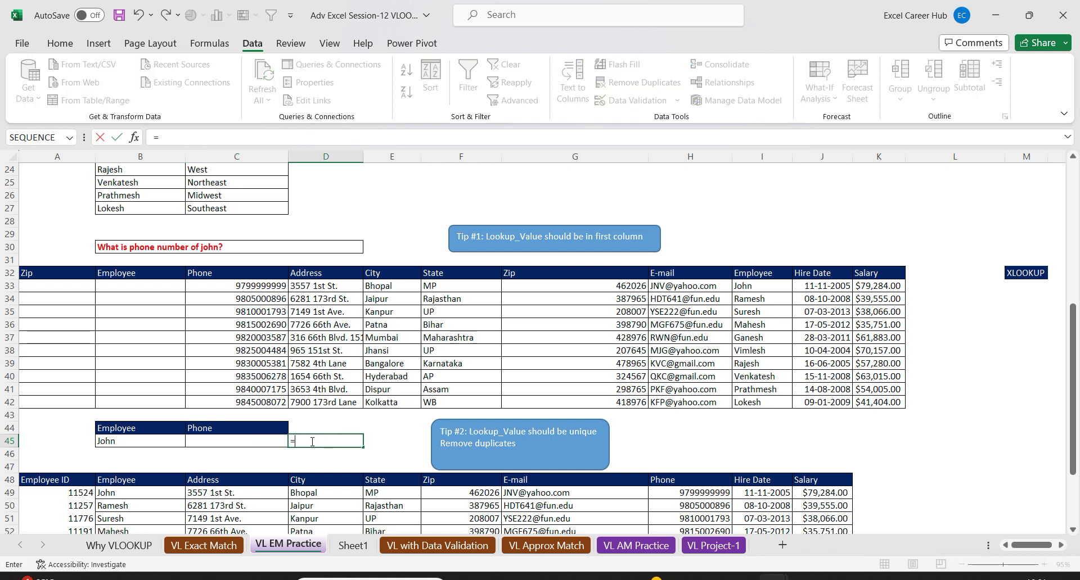
text(=xl)
key(Tab)
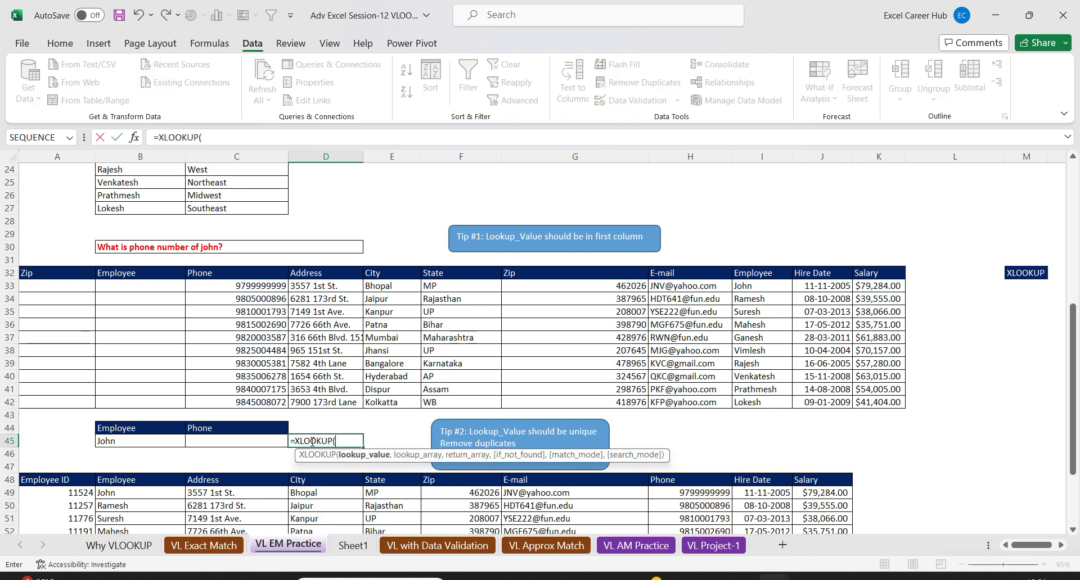
click(134, 139)
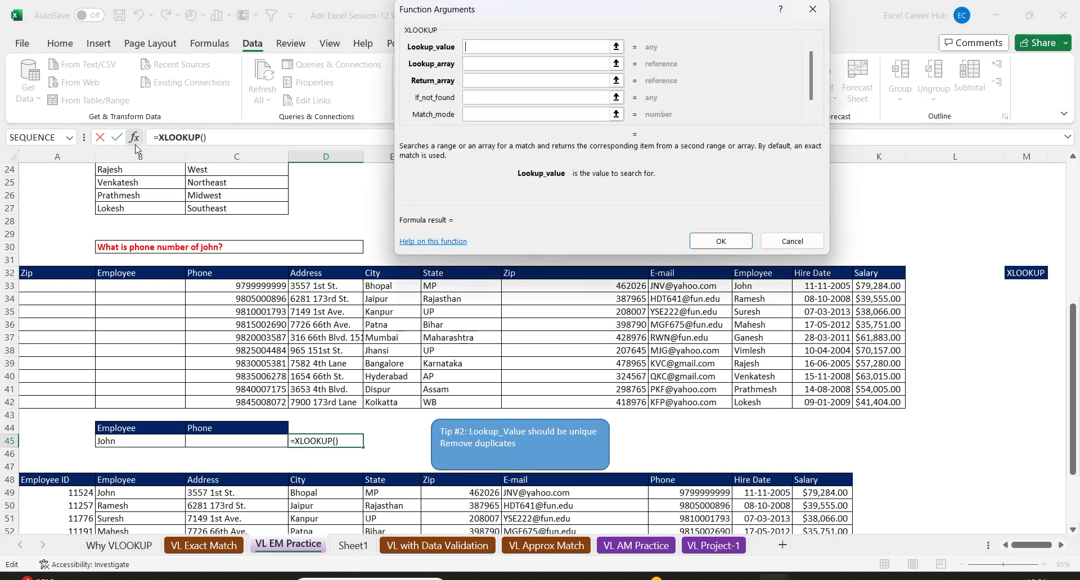
click(132, 442)
click(478, 65)
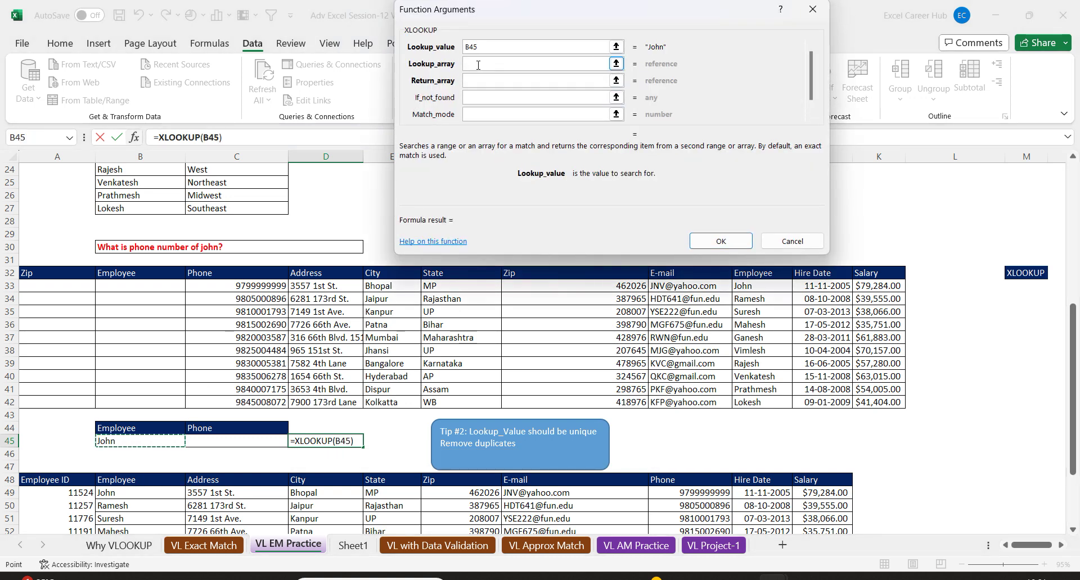
click(478, 65)
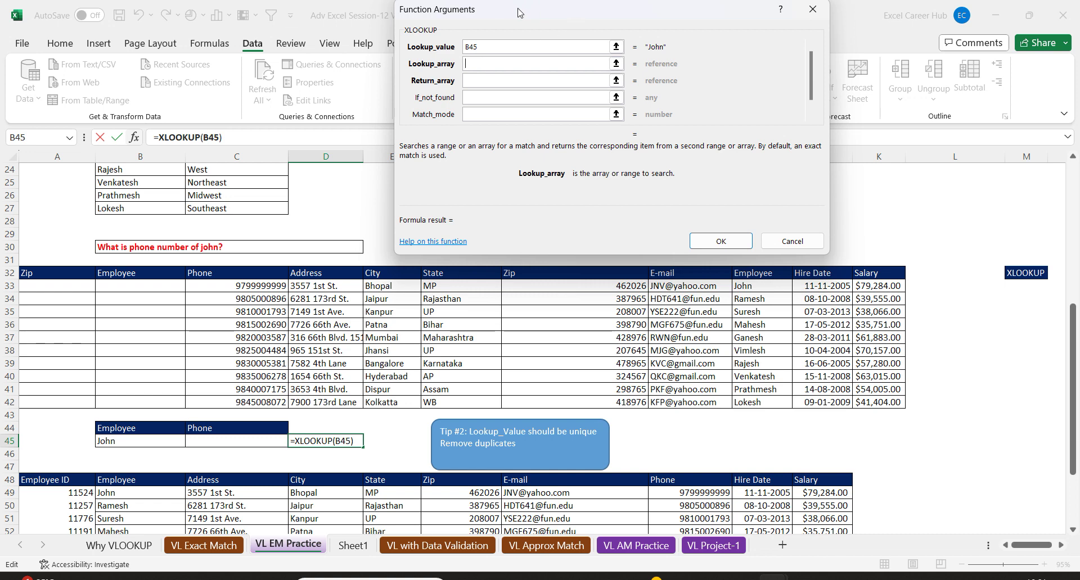
drag(560, 21, 249, 23)
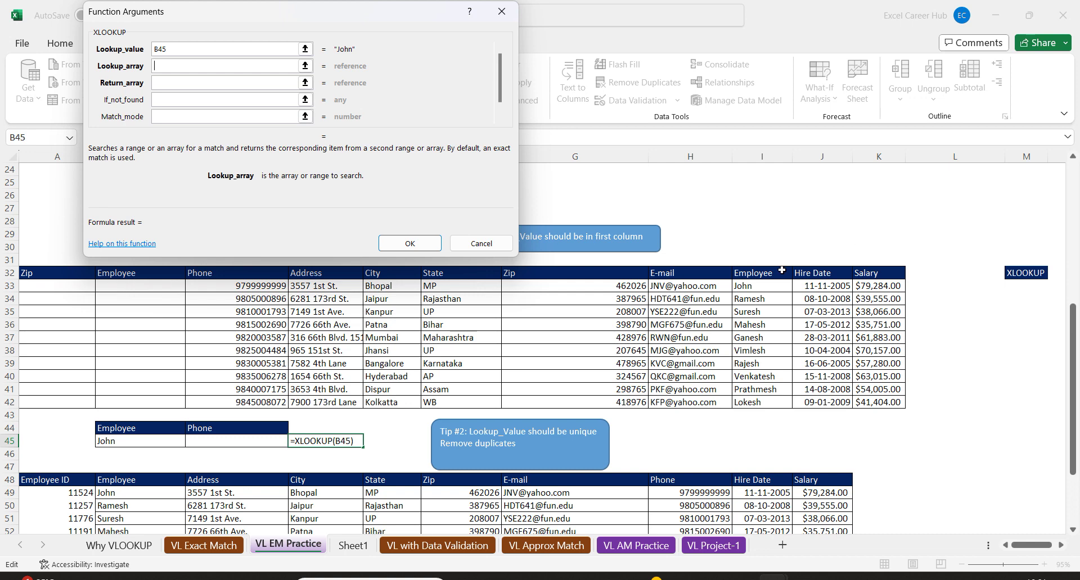
mouse_move(762, 273)
mouse_down()
mouse_move(762, 371)
mouse_move(775, 406)
mouse_up()
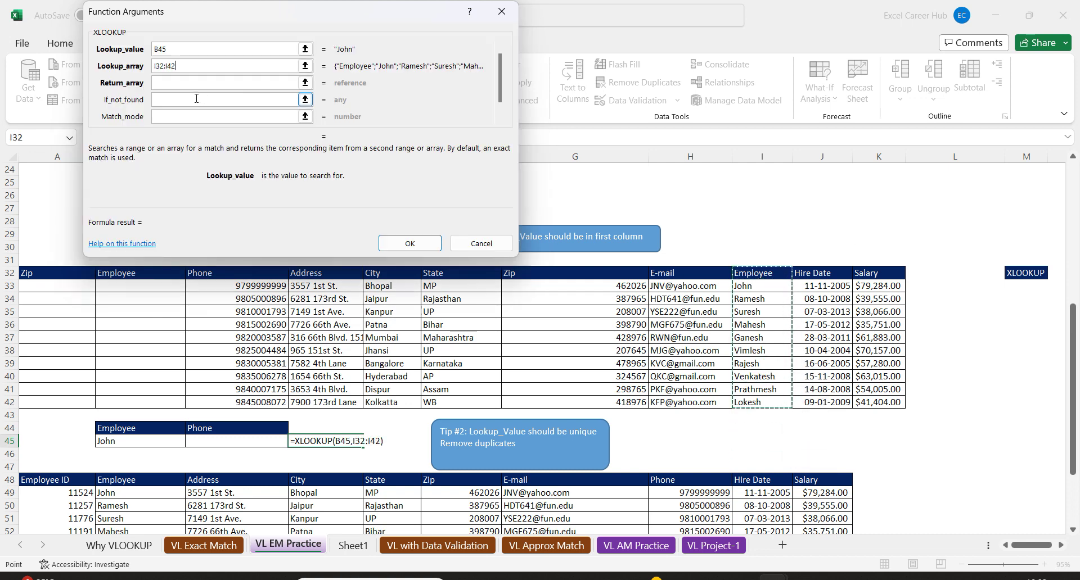
click(163, 82)
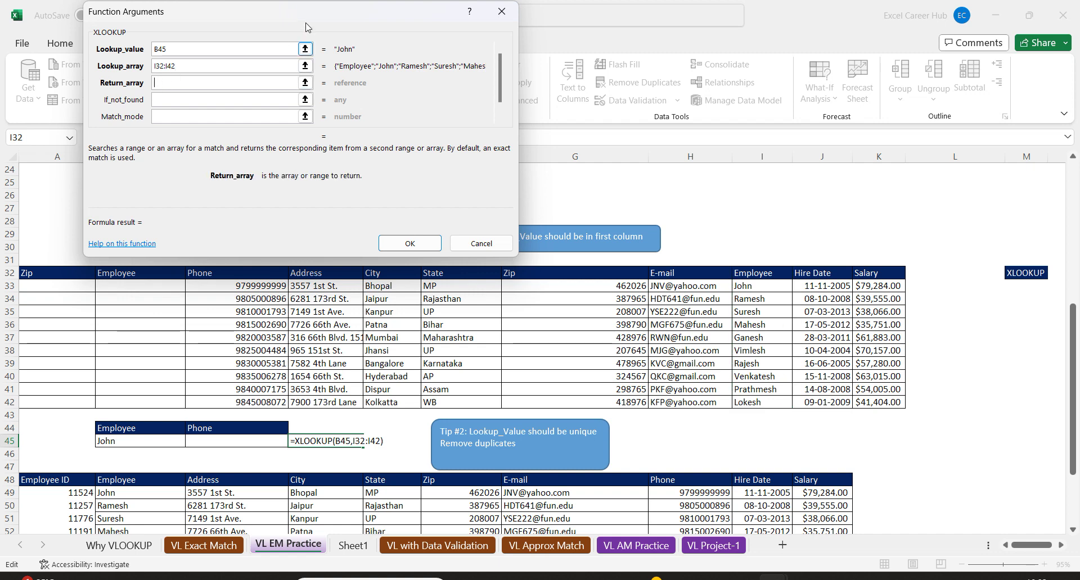
drag(599, 15, 635, 14)
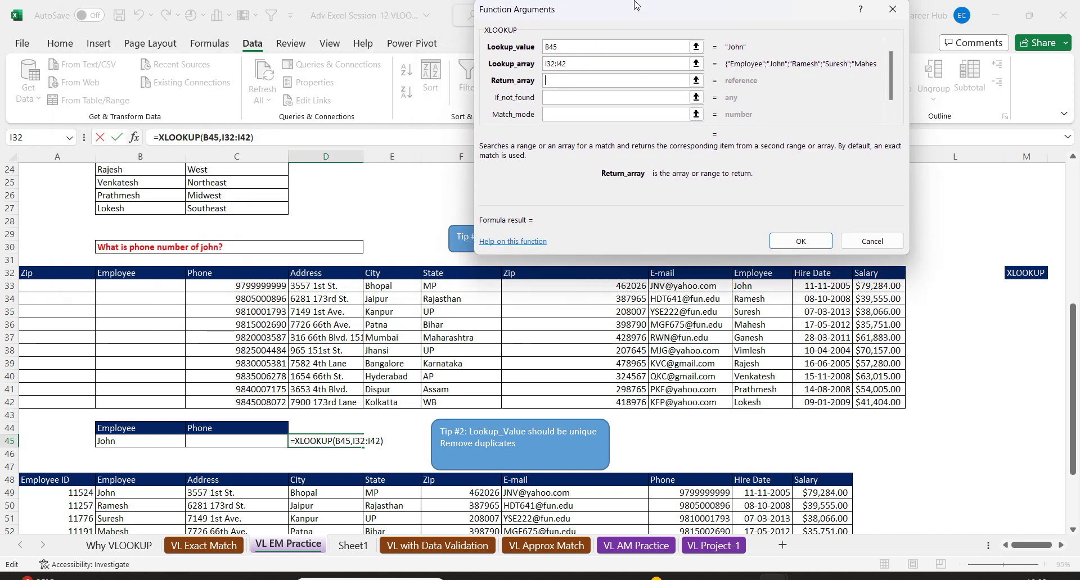
drag(249, 276, 233, 404)
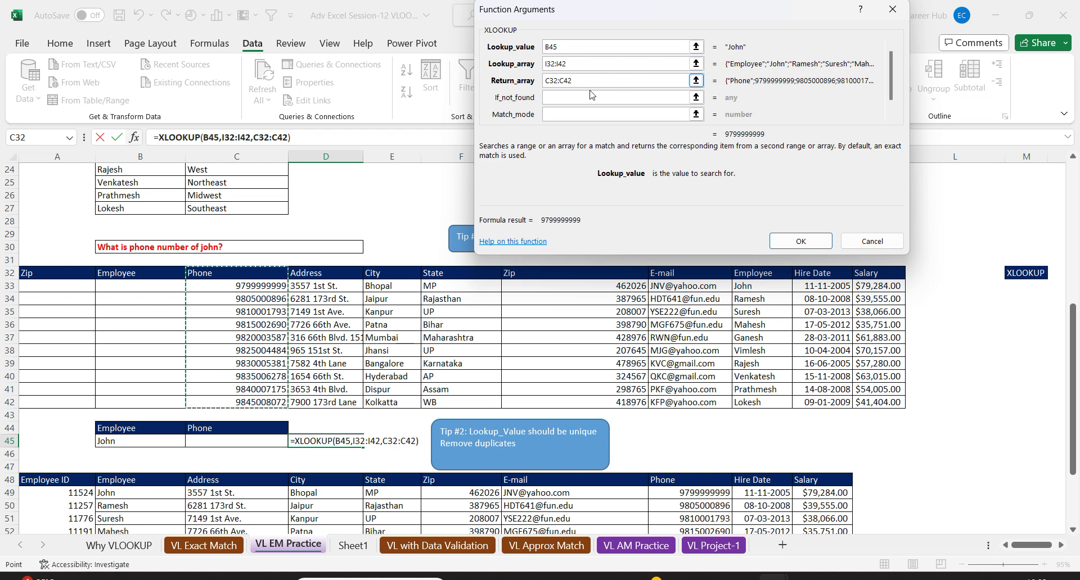
click(803, 241)
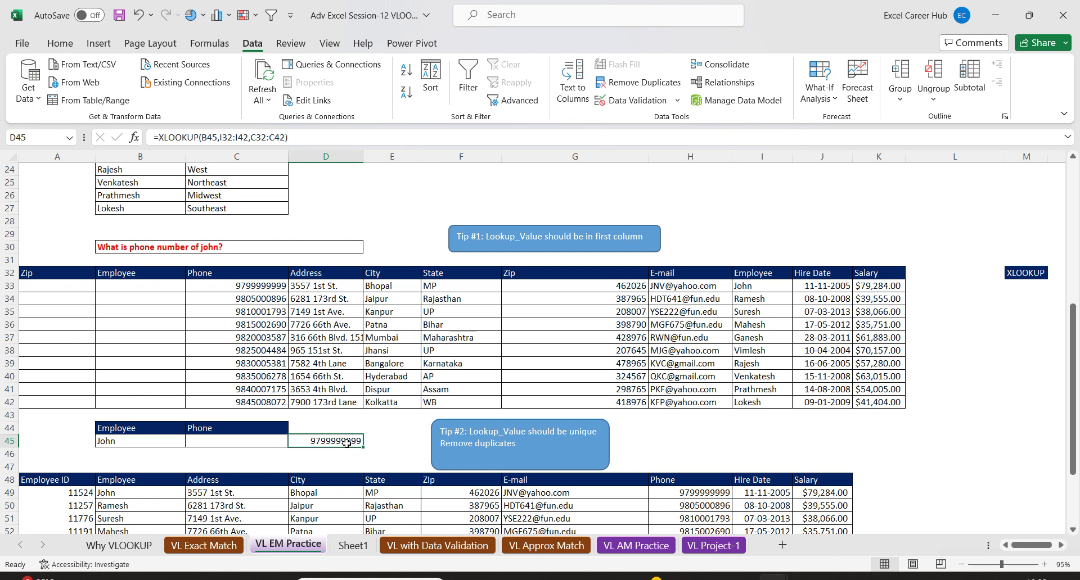
On the VL Approx Match sheet, clear the Total and Grade values G2:H101.
click(545, 547)
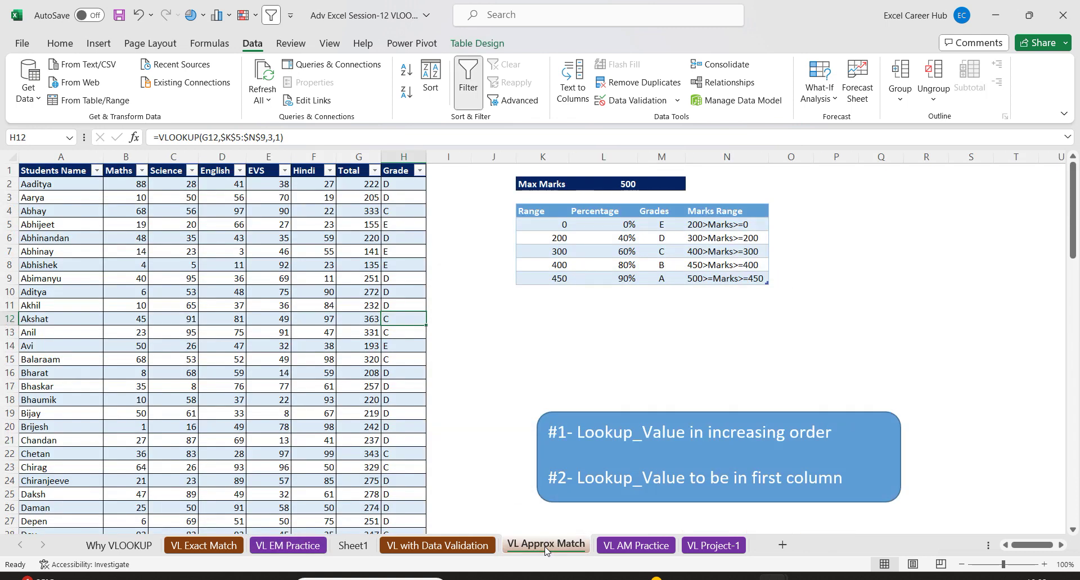
click(364, 183)
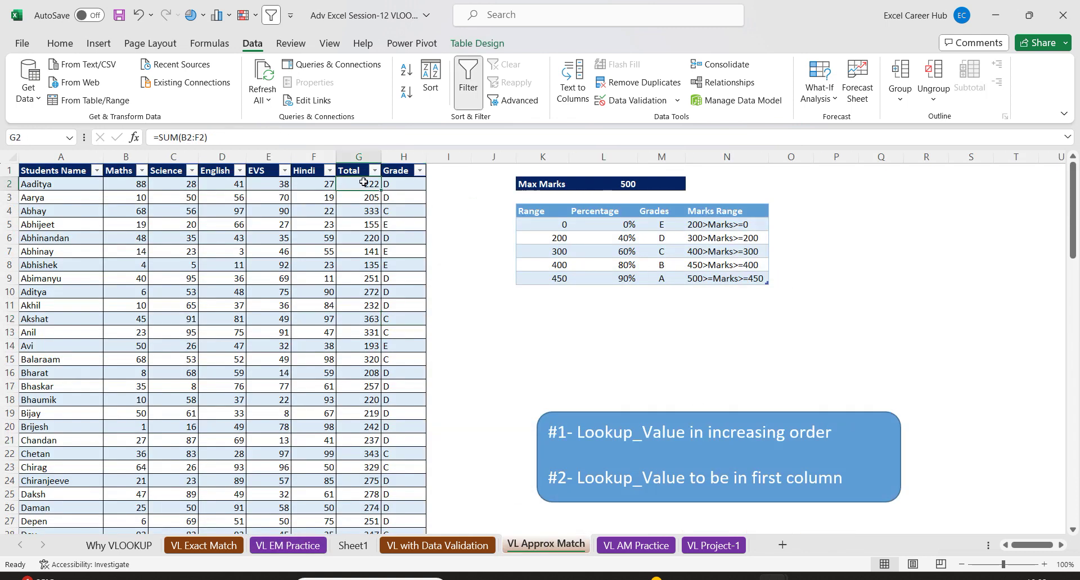
key(shift+Right)
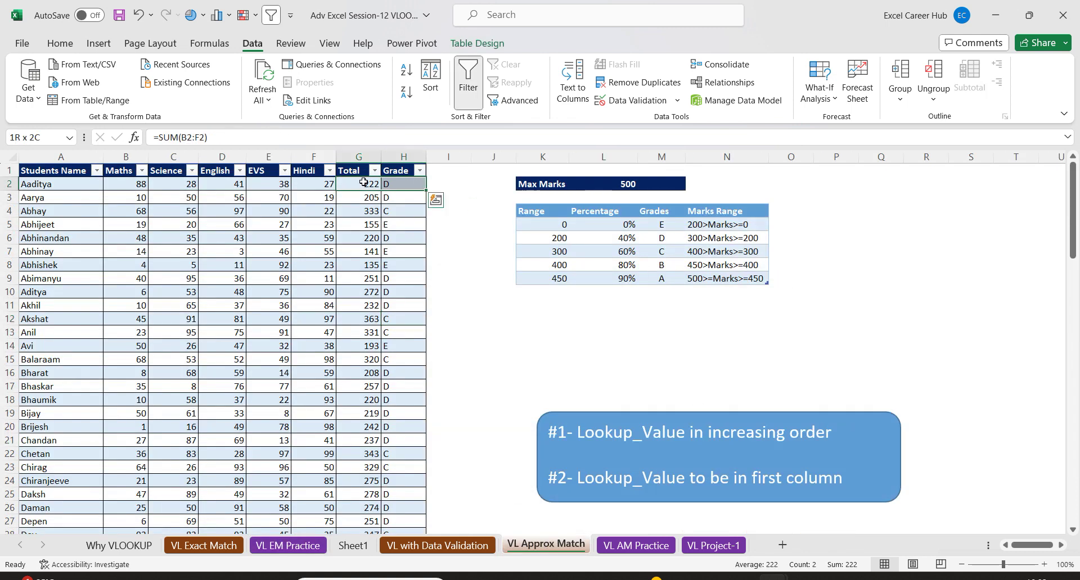
key(ctrl+shift+Down)
scroll(364, 182, up, 20)
scroll(364, 182, up, 1)
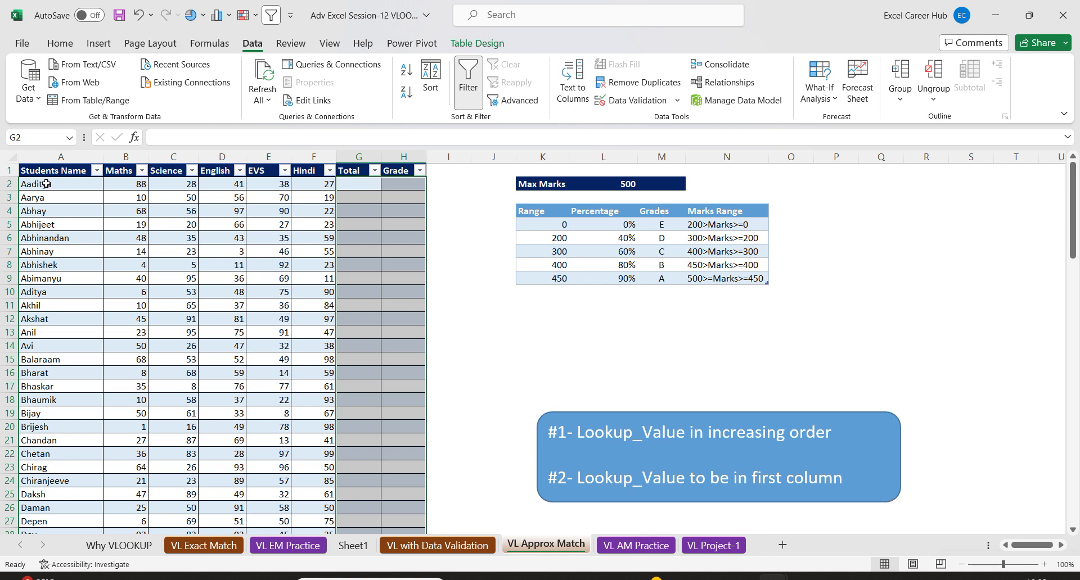
Review the student marks and the grade-range rules, such as grades D and C.
drag(46, 184, 315, 359)
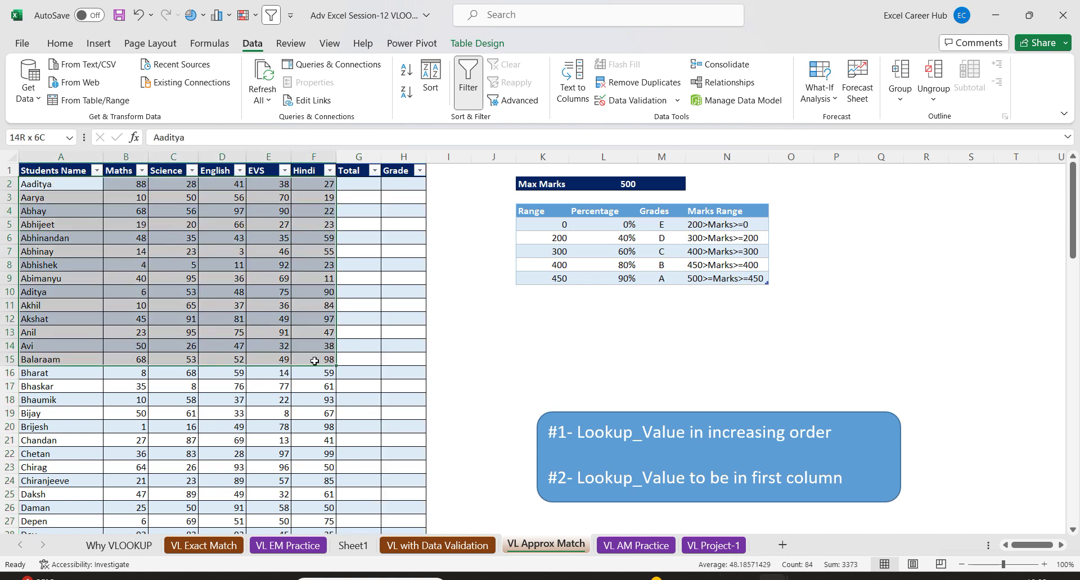
click(415, 181)
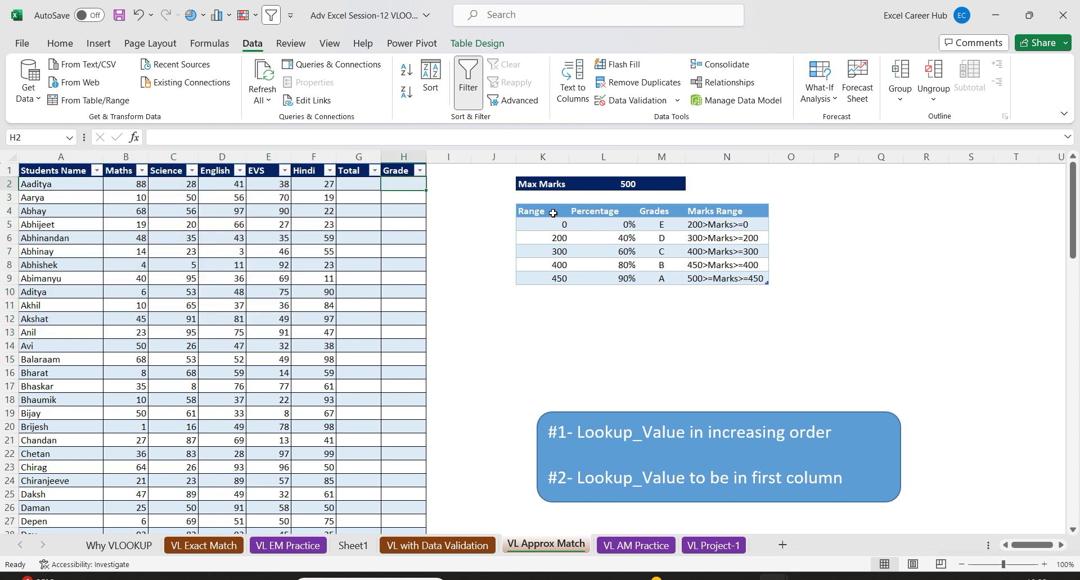
drag(553, 213, 760, 277)
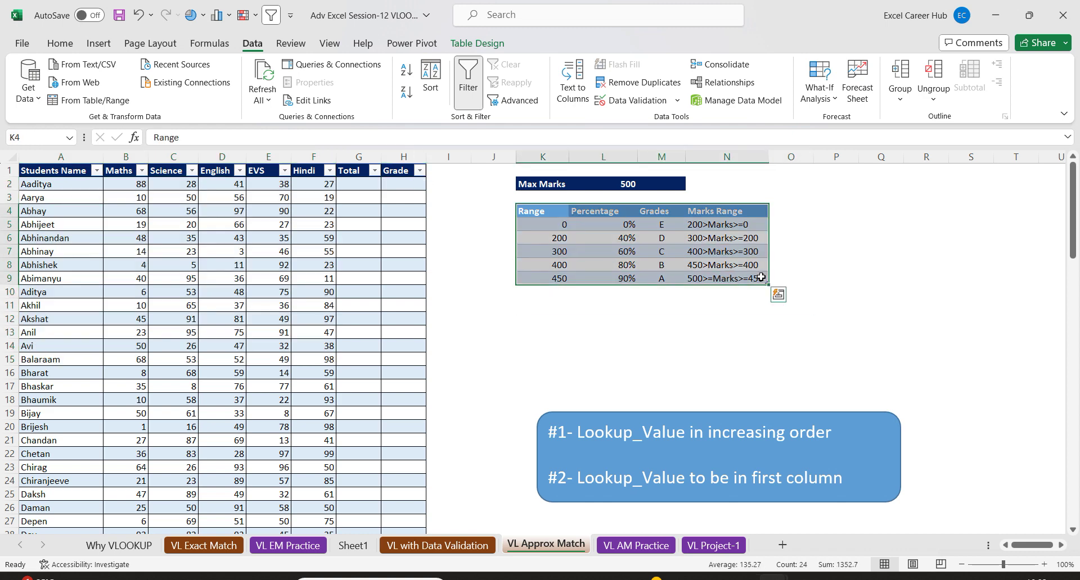
click(724, 225)
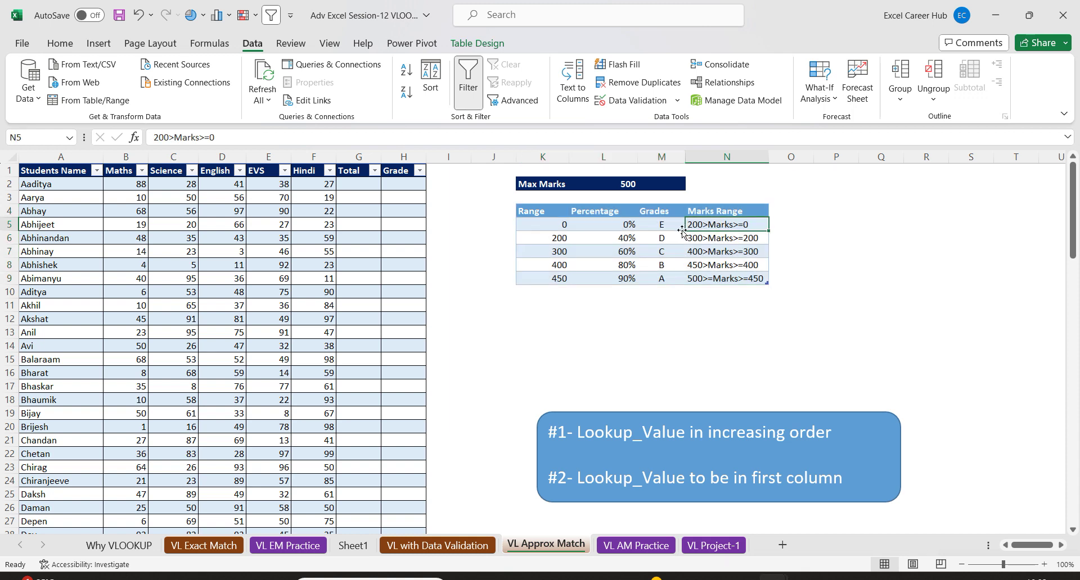
click(739, 239)
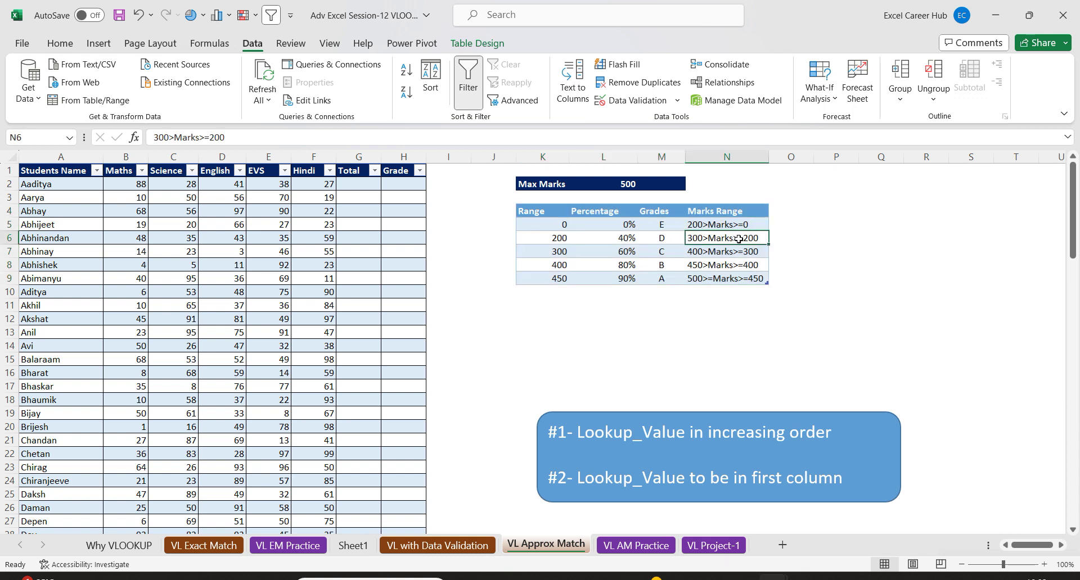
click(673, 240)
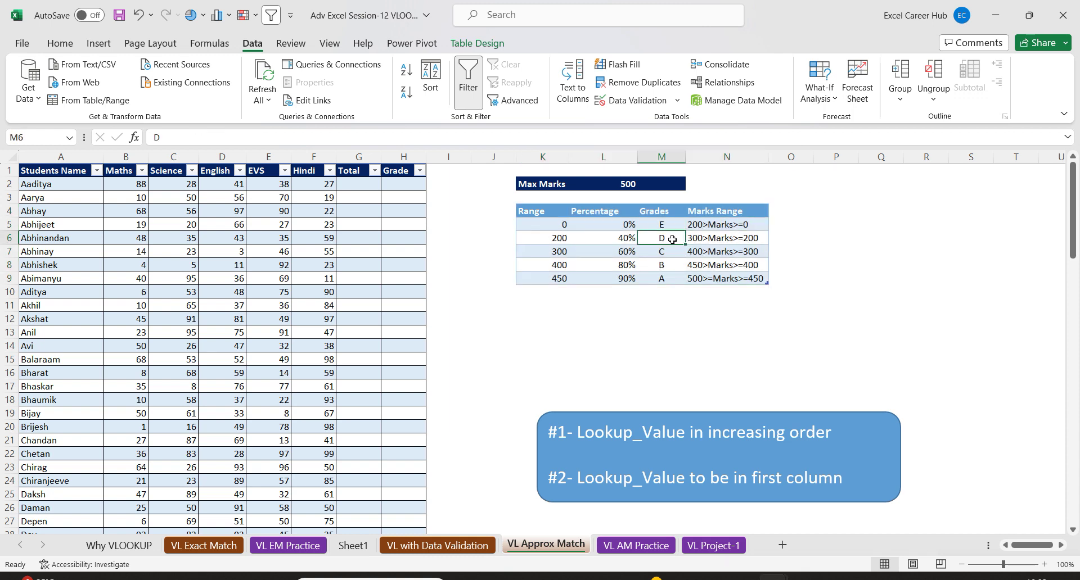
click(752, 257)
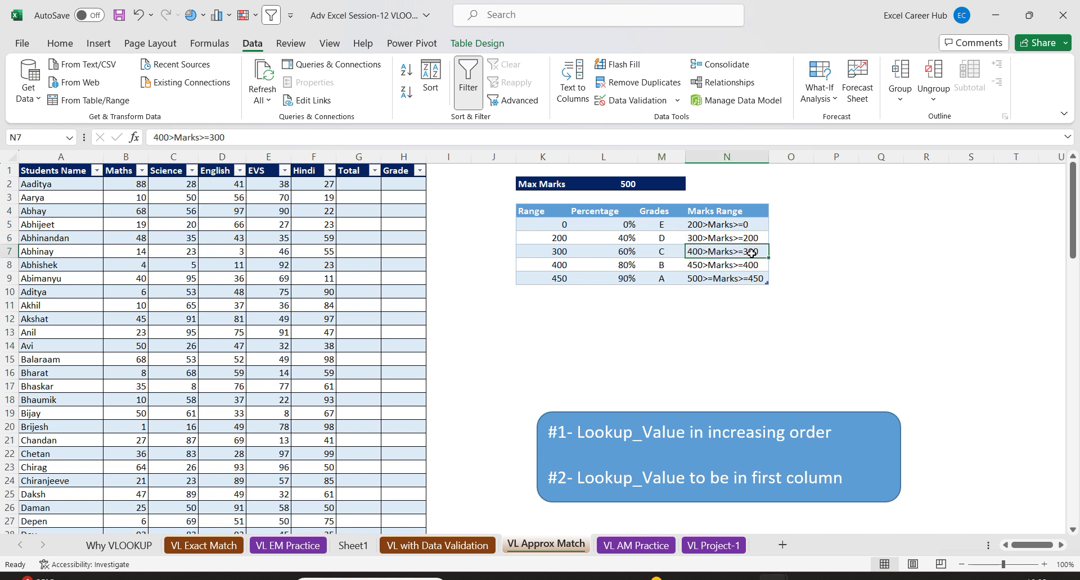
click(653, 251)
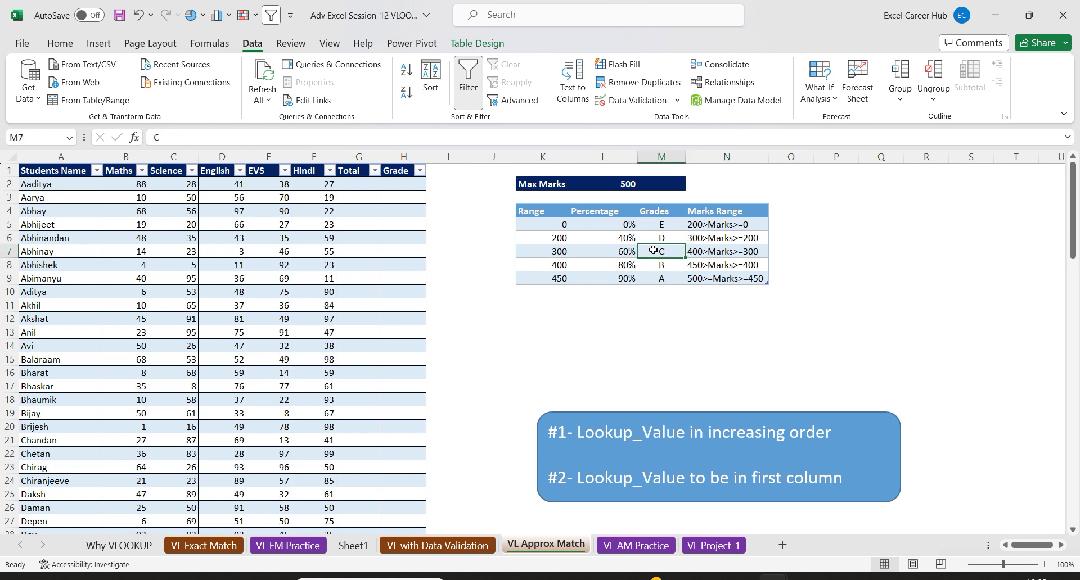
Select the whole grade table K4:N9, then return to Total cell G2.
click(556, 210)
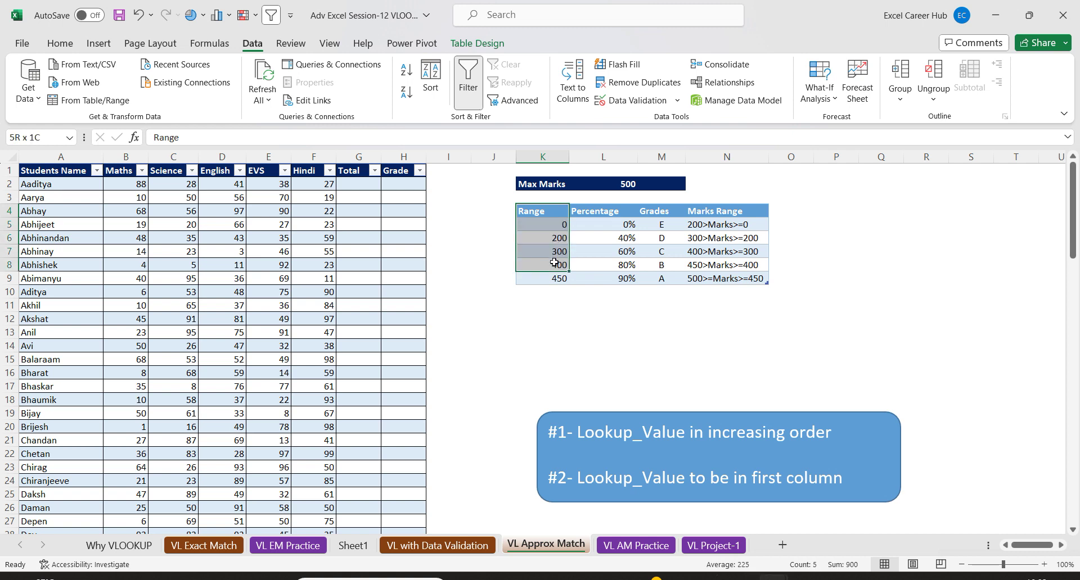
drag(556, 210, 554, 278)
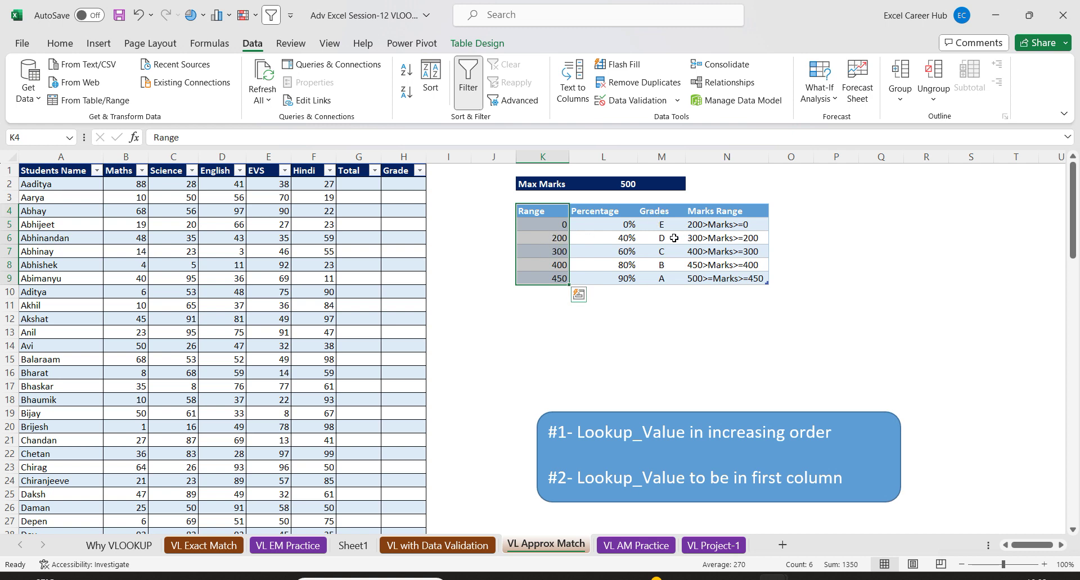
click(556, 212)
drag(556, 211, 765, 282)
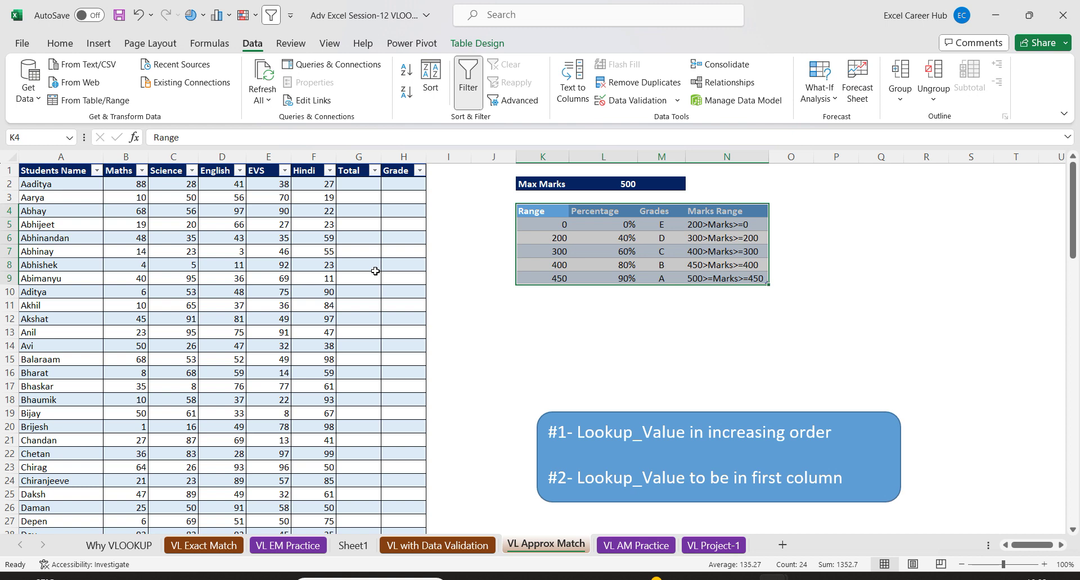
click(360, 182)
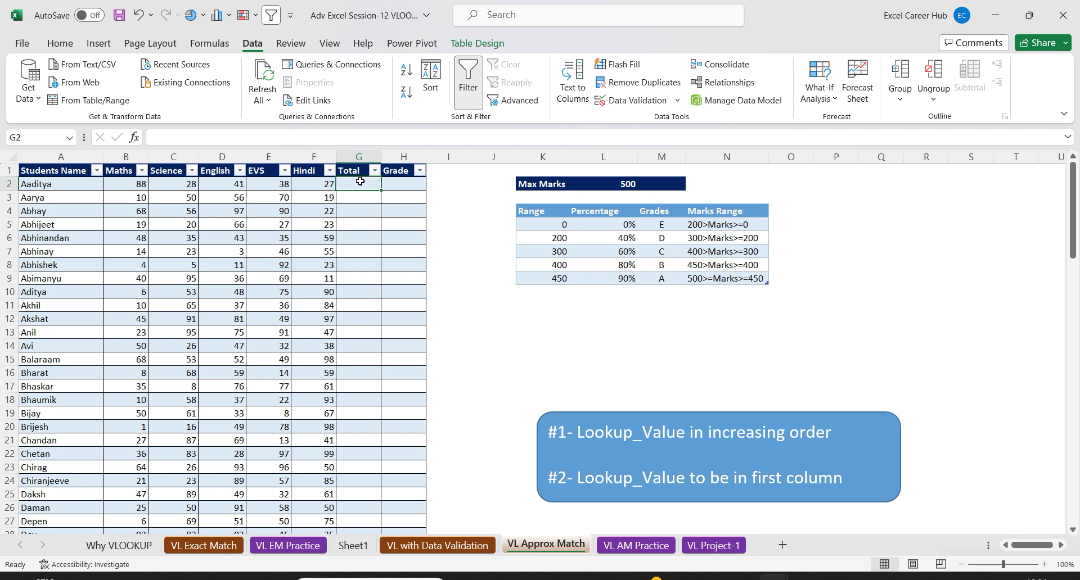
Refill the totals with =SUM in G2, then start an empty VLOOKUP in H2 with its arguments form.
key(alt+equal)
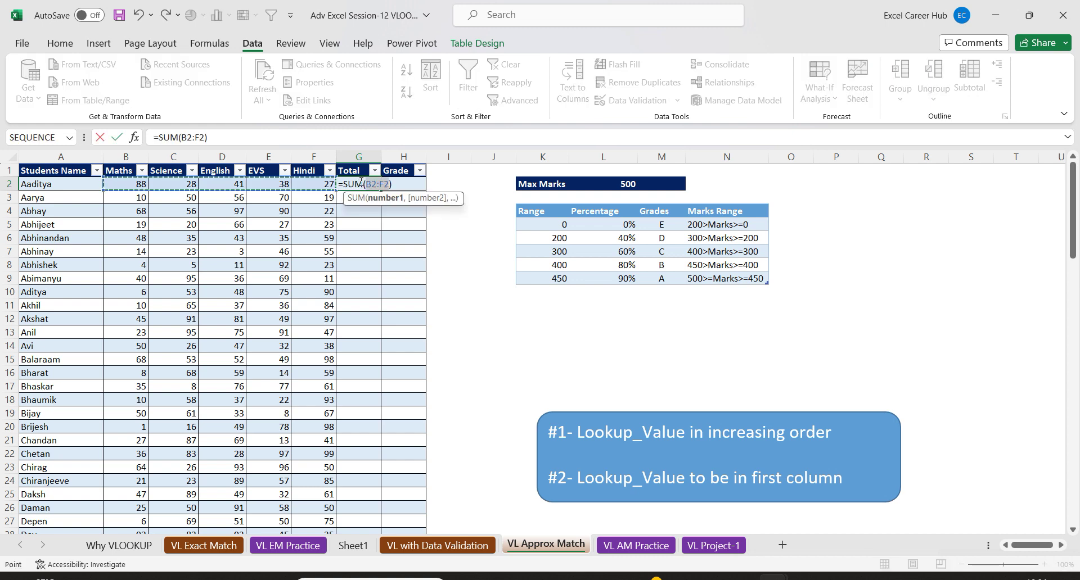
key(Return)
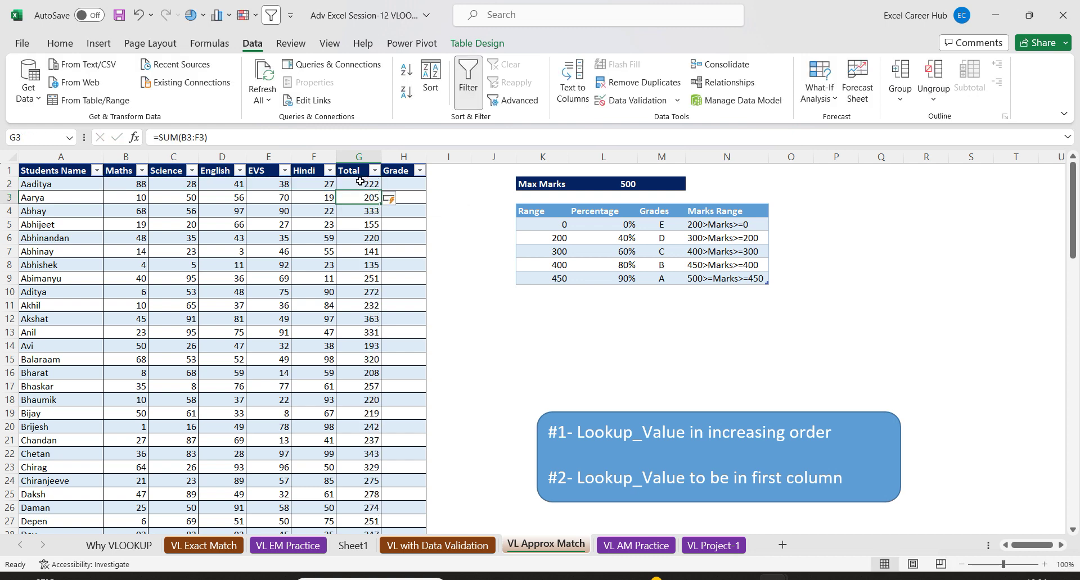
click(407, 185)
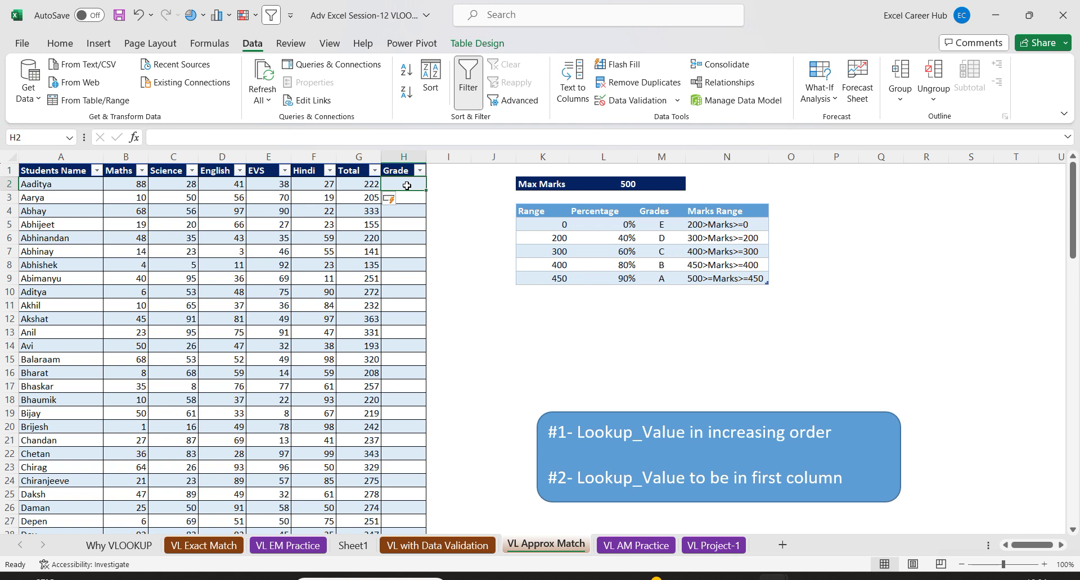
text(=v)
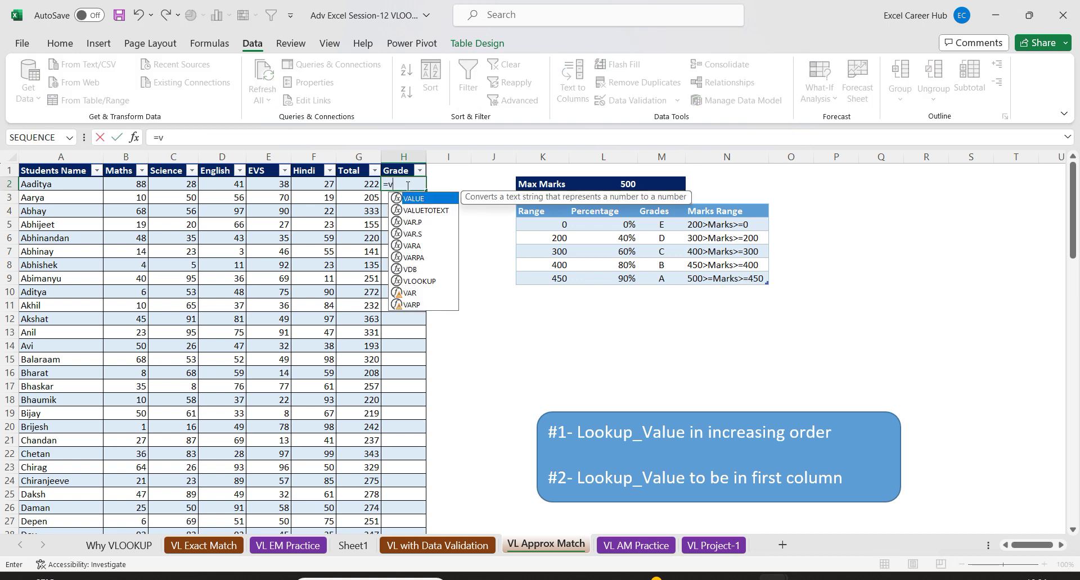
text(l)
key(Tab)
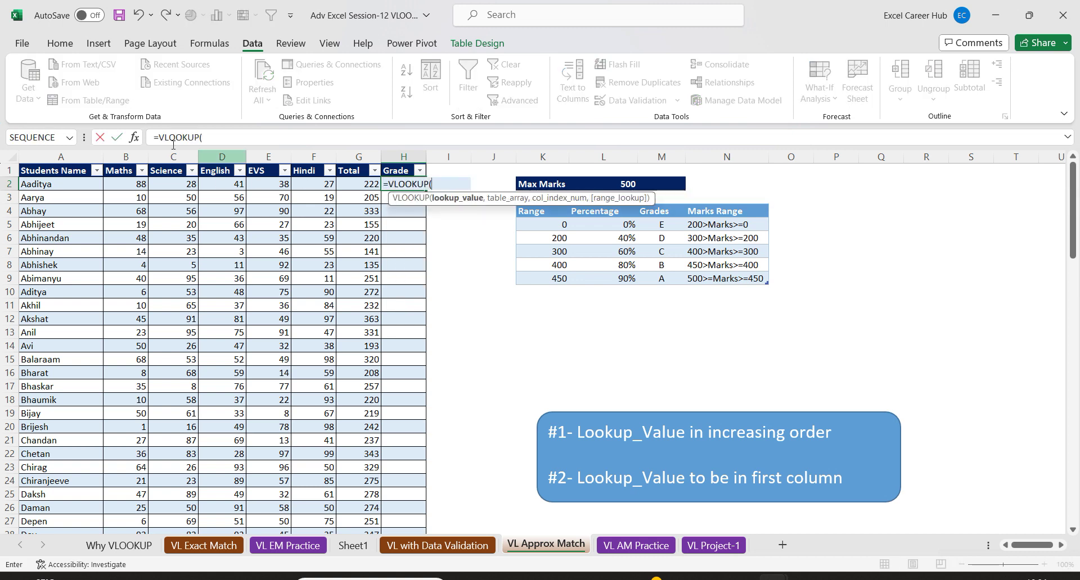
click(134, 137)
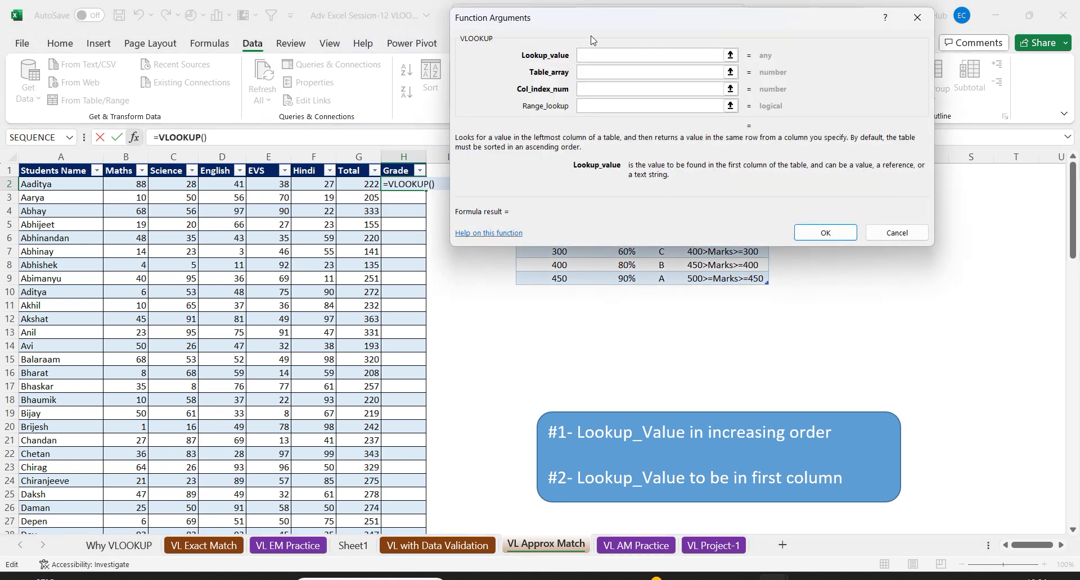
drag(609, 31, 617, 329)
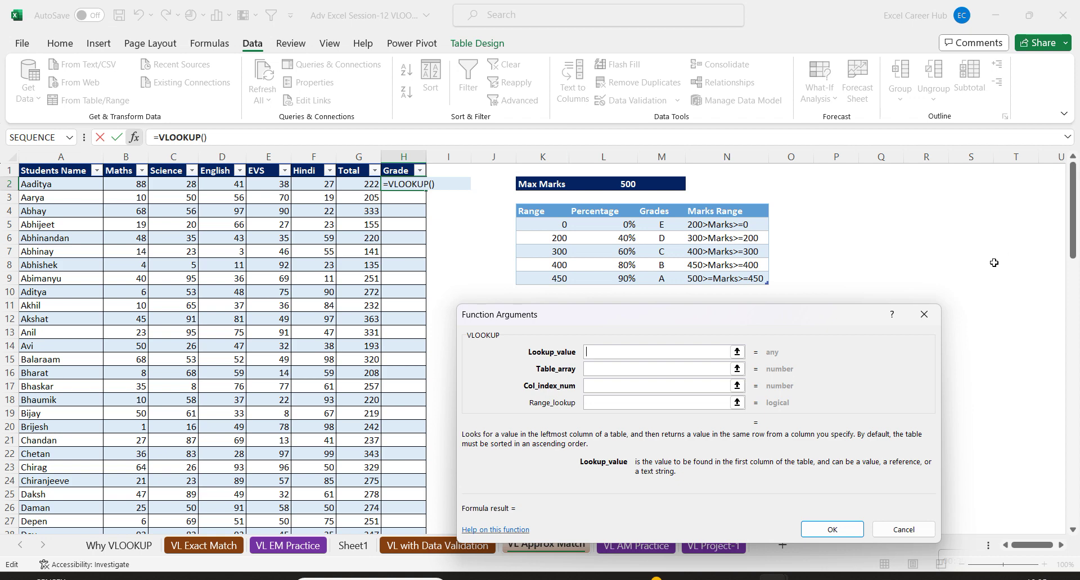
Cancel the draft VLOOKUP in H2, leaving it empty, and check the SUM formula in G2.
click(931, 312)
click(927, 313)
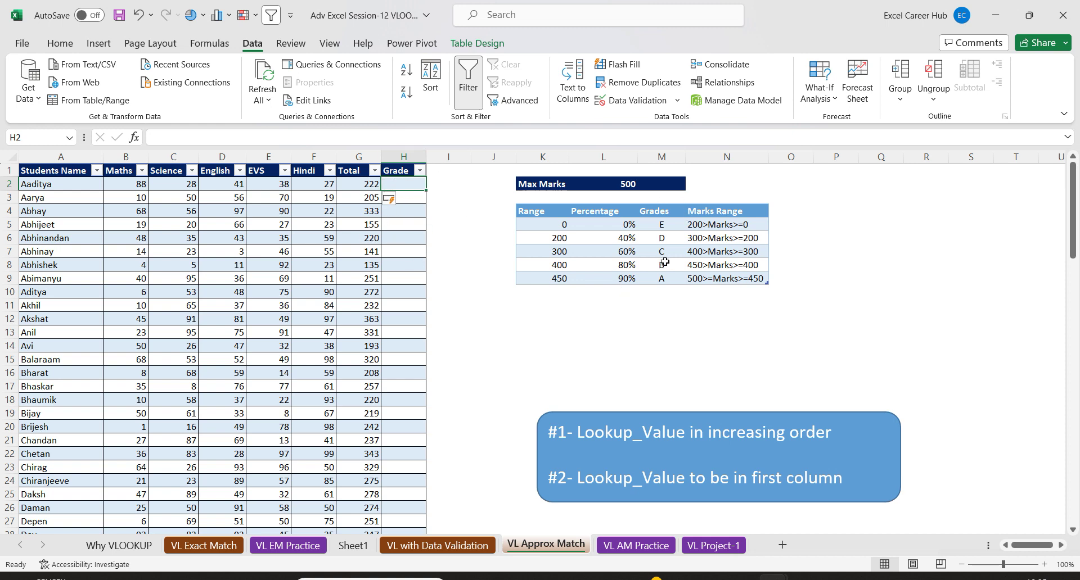
click(357, 187)
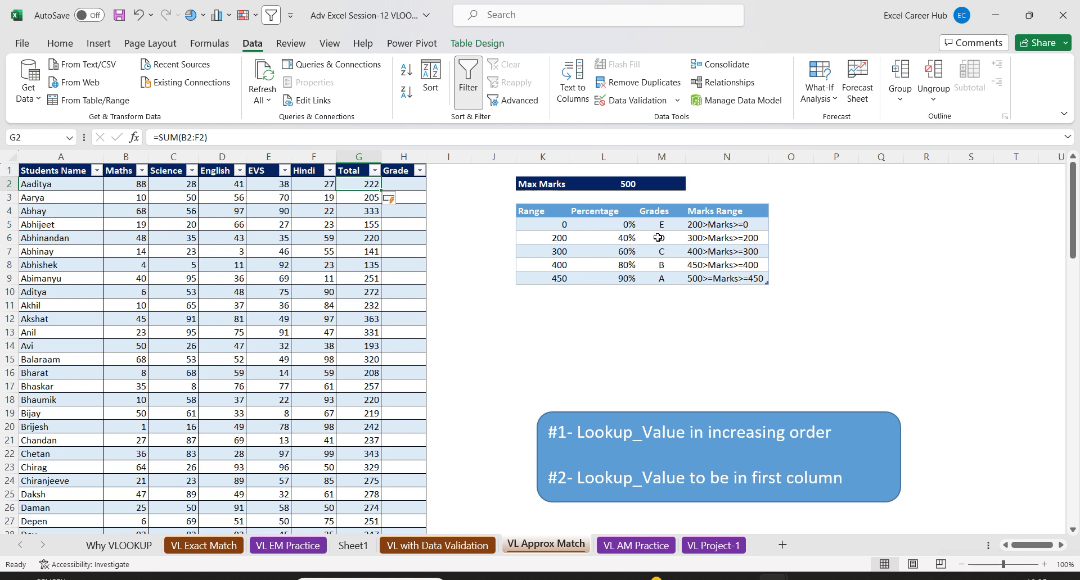
click(394, 182)
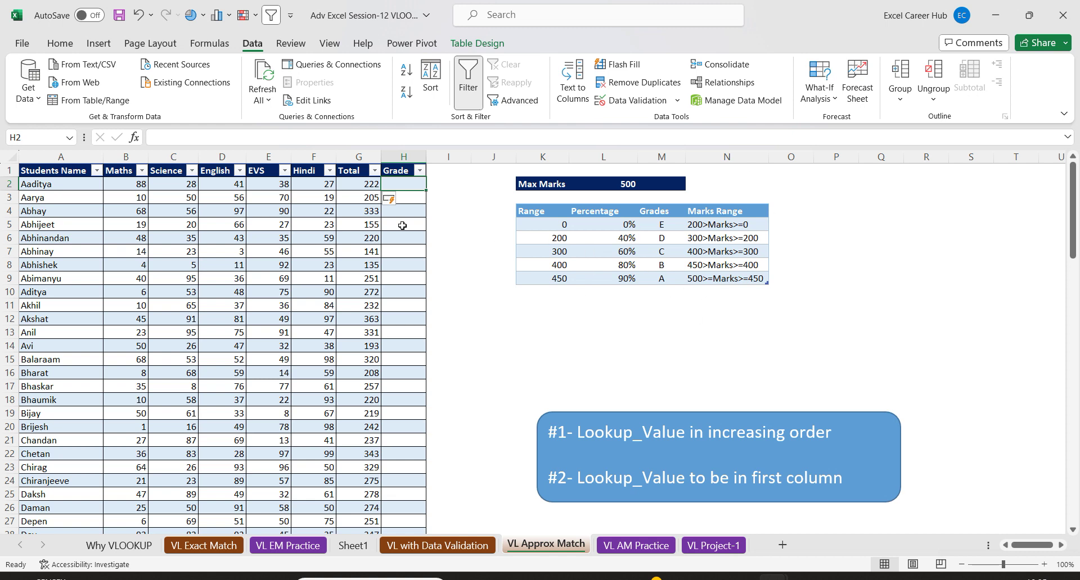
click(350, 188)
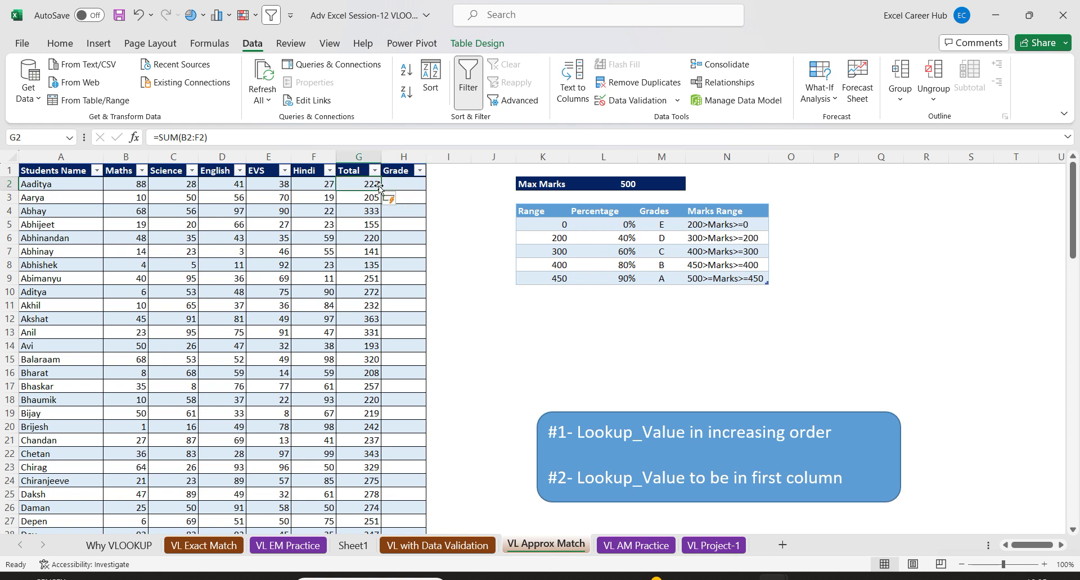
Start a VLOOKUP in H2 with =vl and open its Function Arguments form.
click(399, 183)
text(=v)
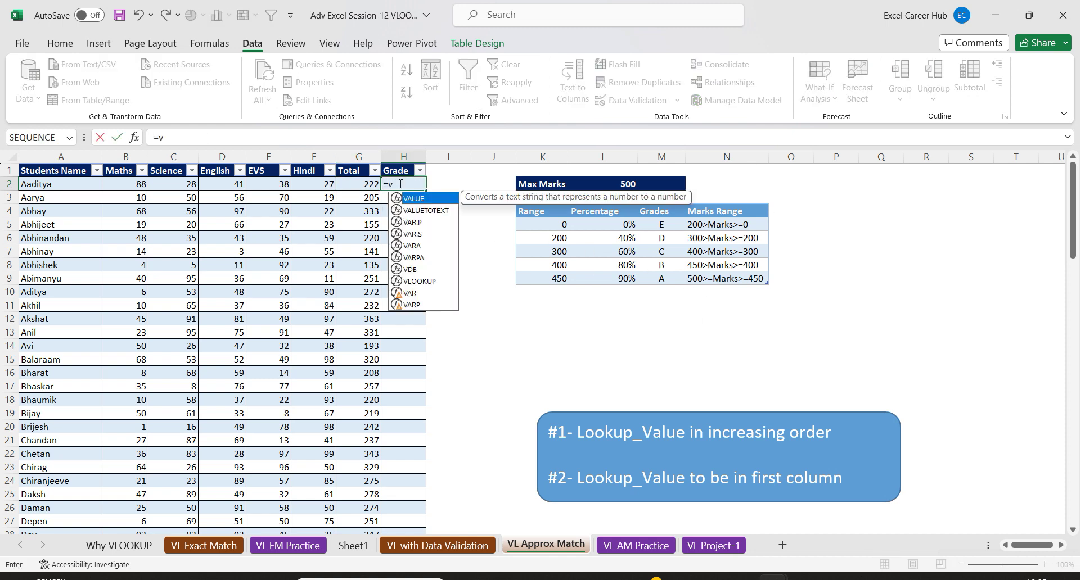
text(l)
key(Tab)
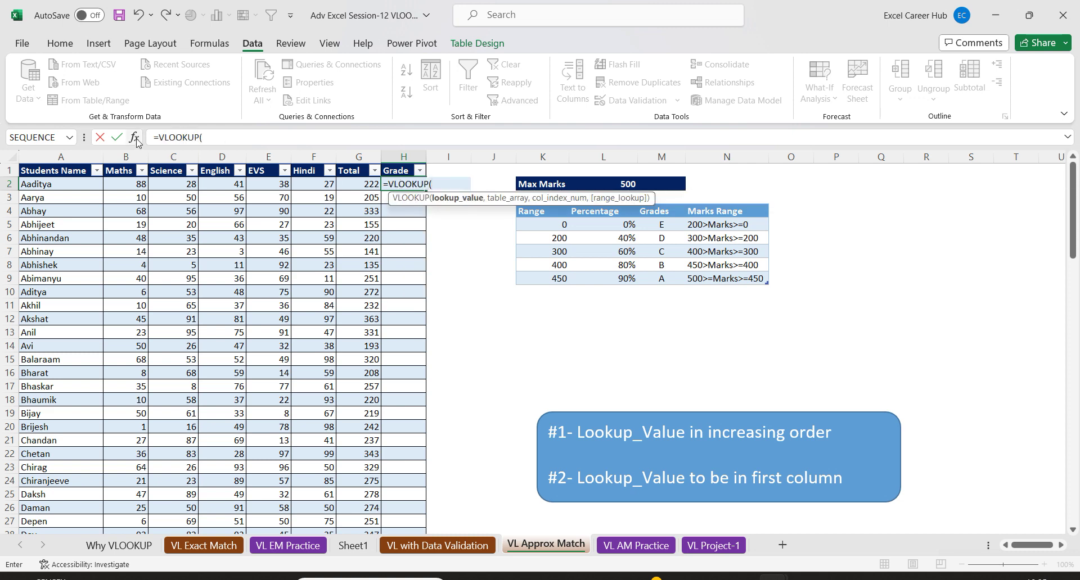
click(133, 137)
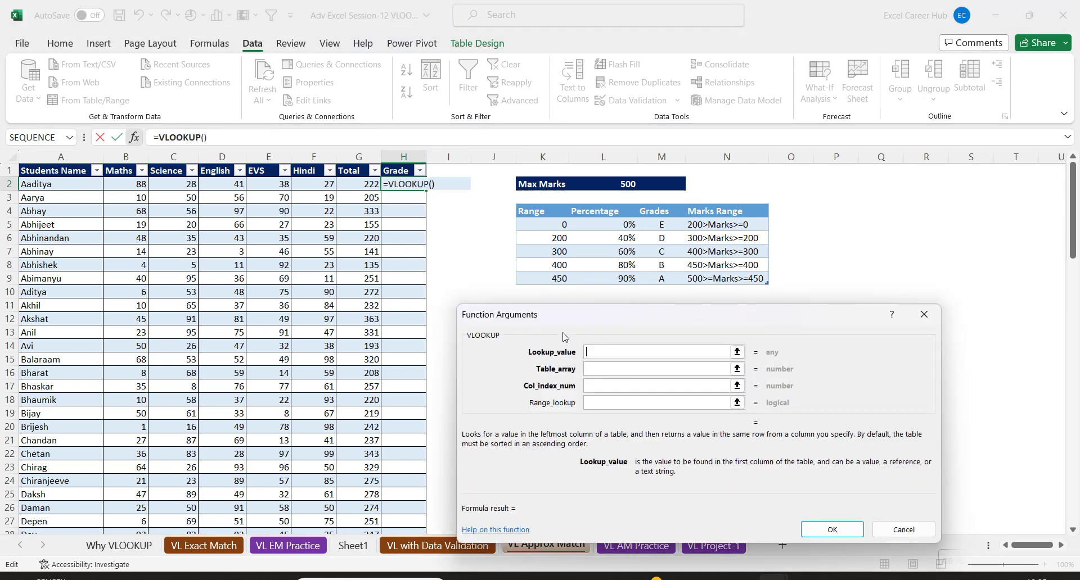
drag(532, 313, 637, 304)
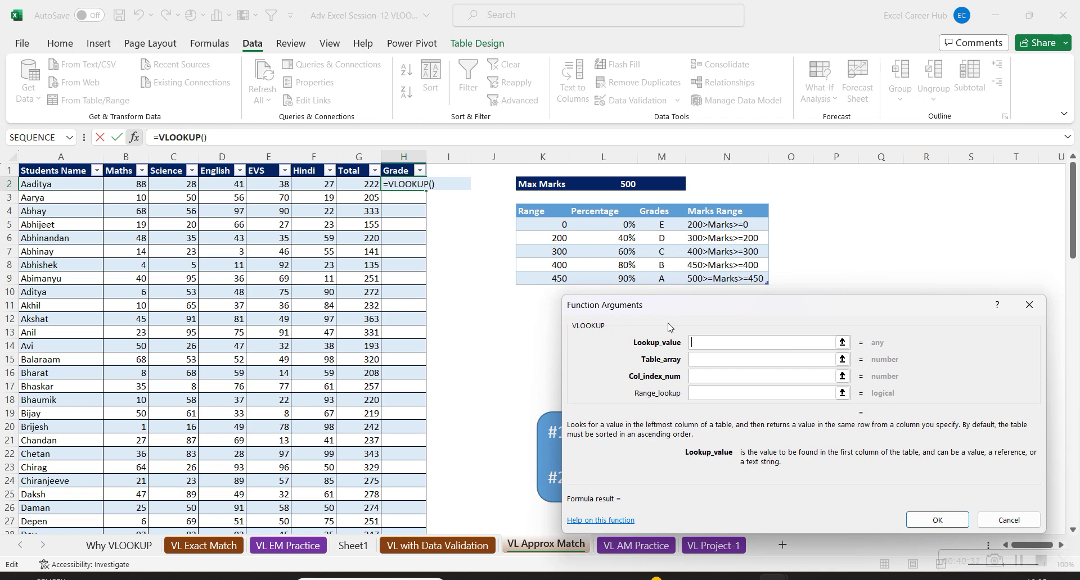
Set lookup value G2 and table array K5:N9, leaving the reference relative.
click(364, 185)
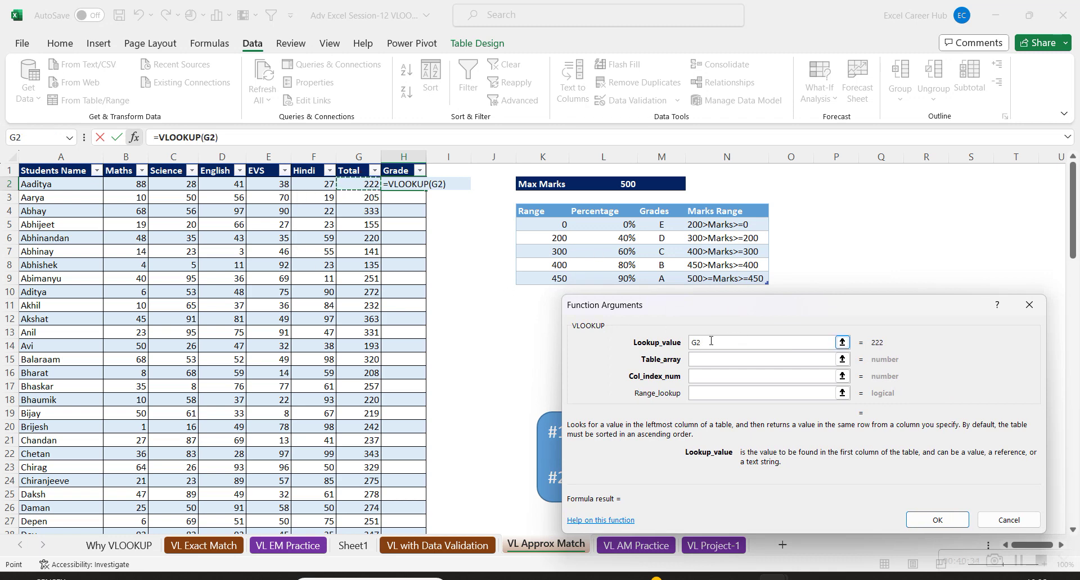
key(Tab)
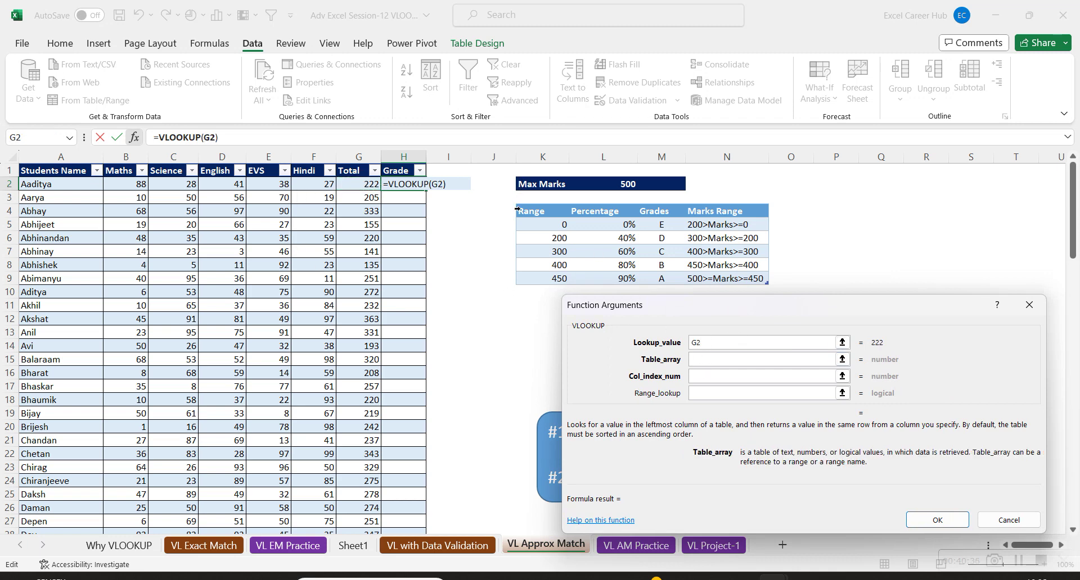
click(515, 199)
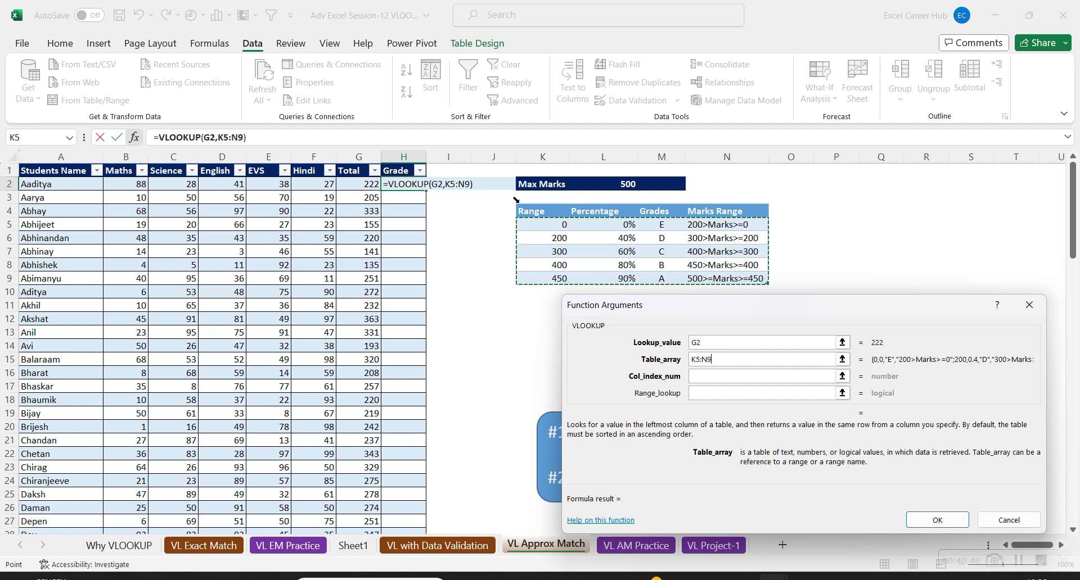
key(F4)
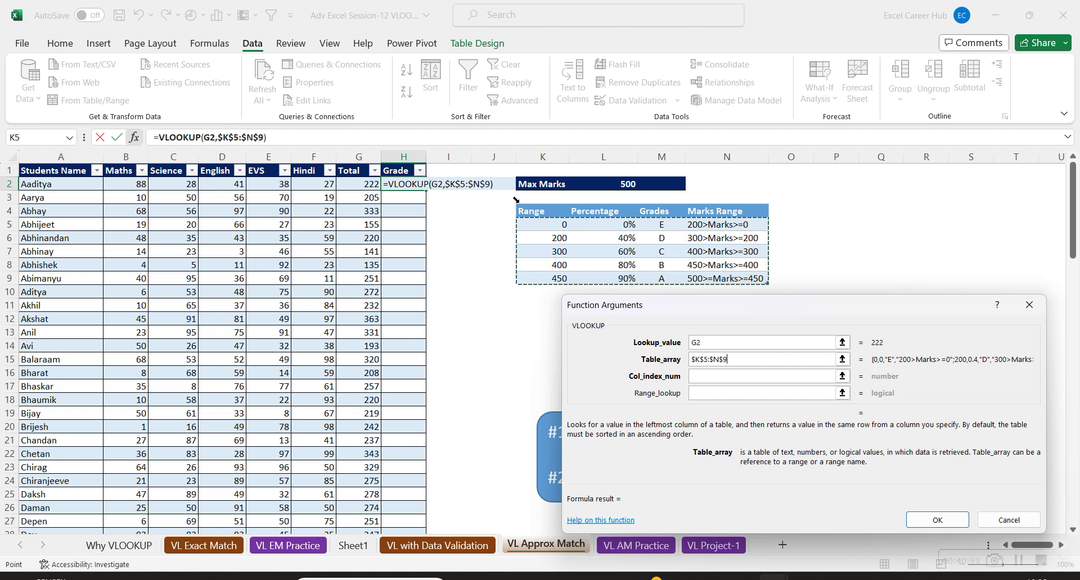
key(F4)
key(F4)
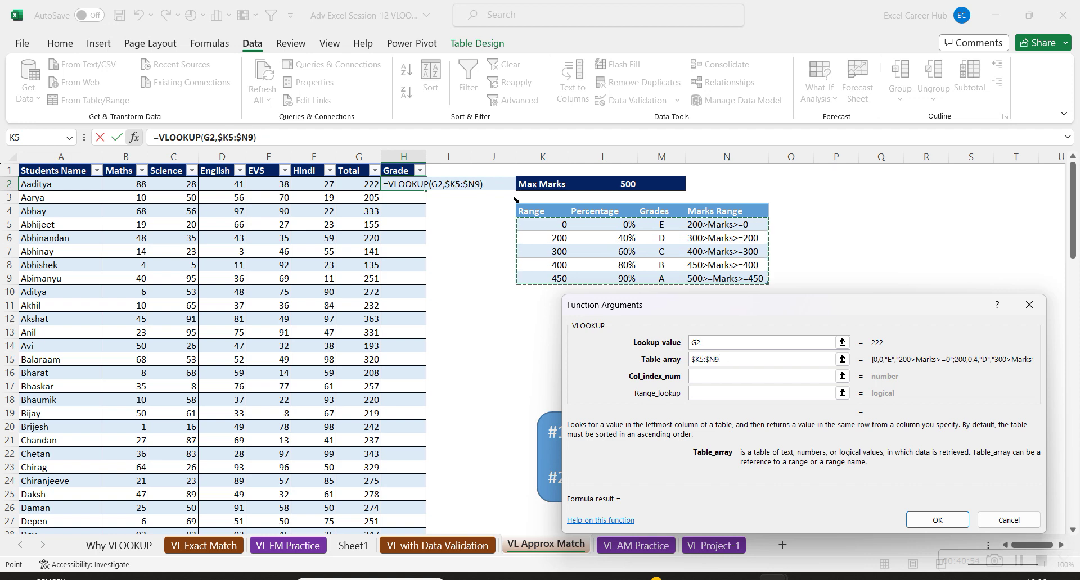
key(F4)
Give the VLOOKUP column index 3 and range lookup 1, producing =VLOOKUP(G2,K5:N9,3,1).
click(719, 377)
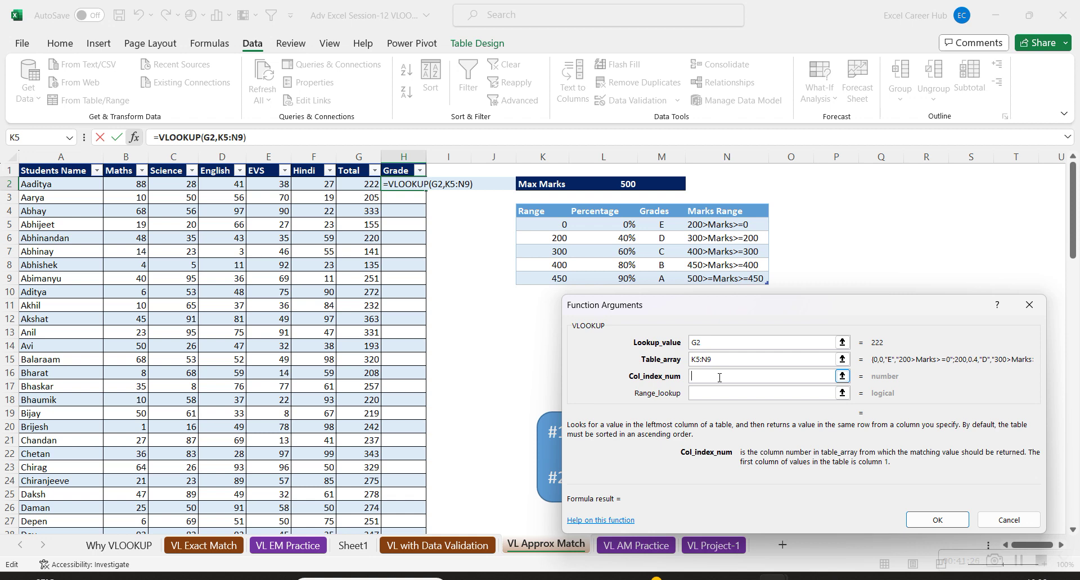
text(3)
click(711, 394)
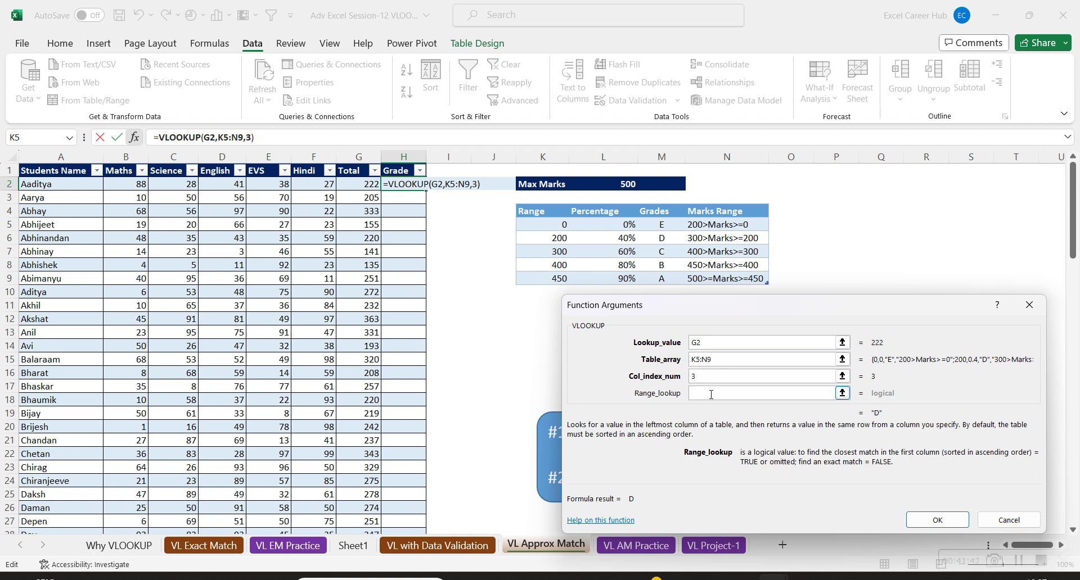
text(,1)
click(932, 518)
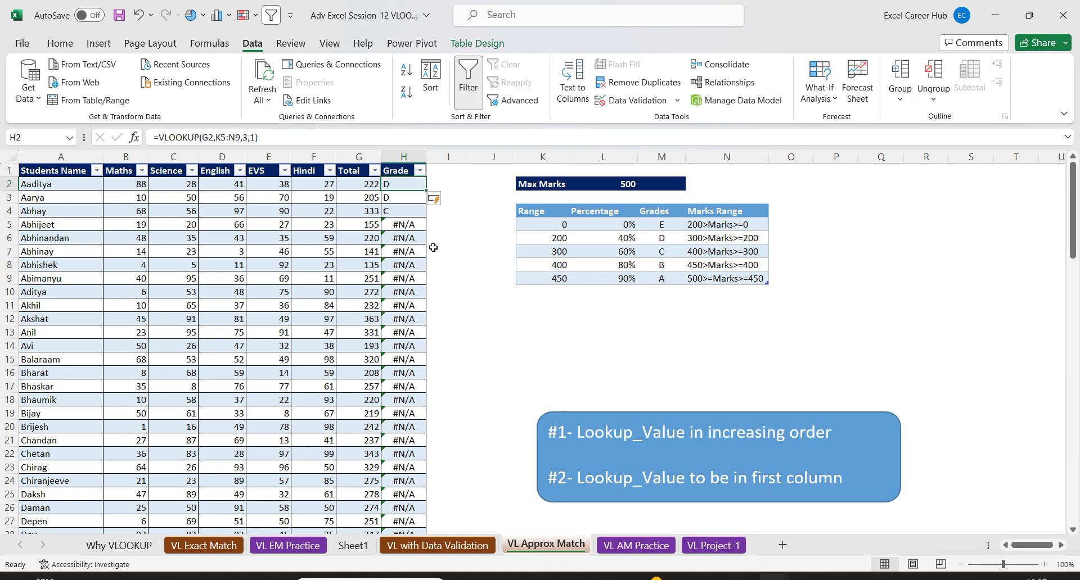
Inspect the shifted table ranges in the H5 and H11 grade formulas.
click(413, 223)
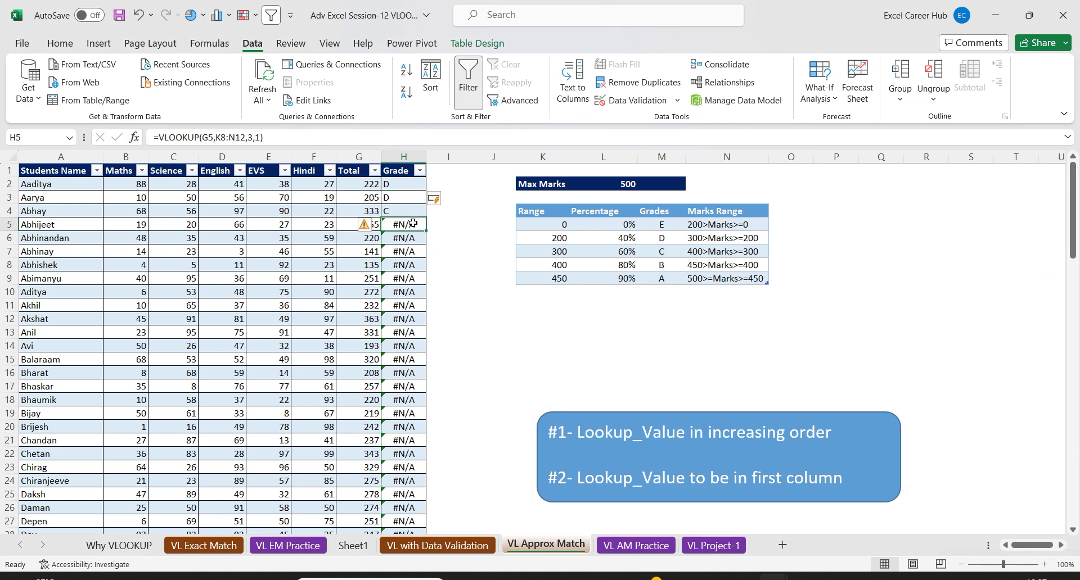
double_click(413, 223)
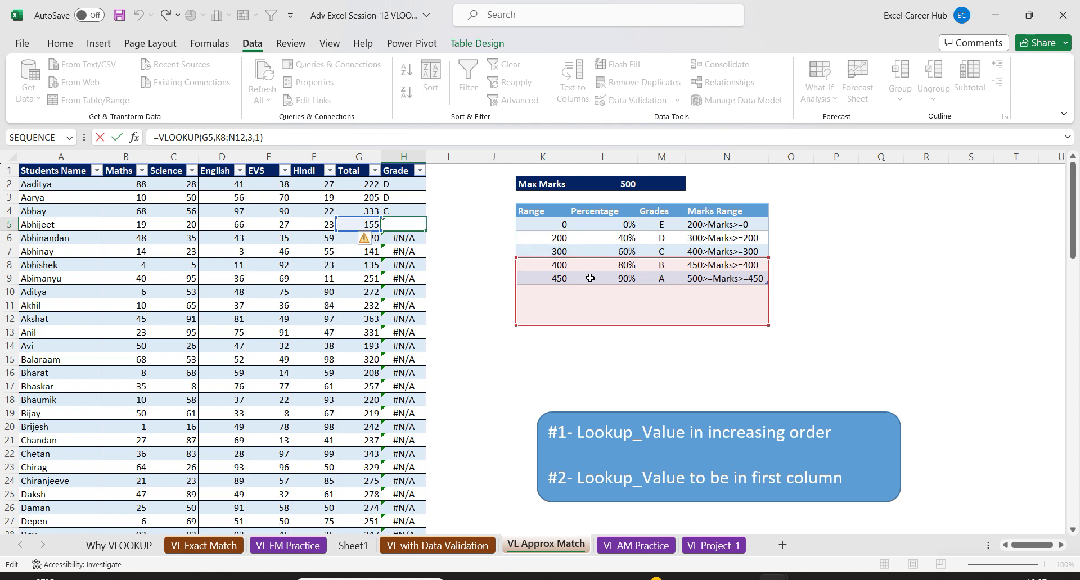
double_click(411, 306)
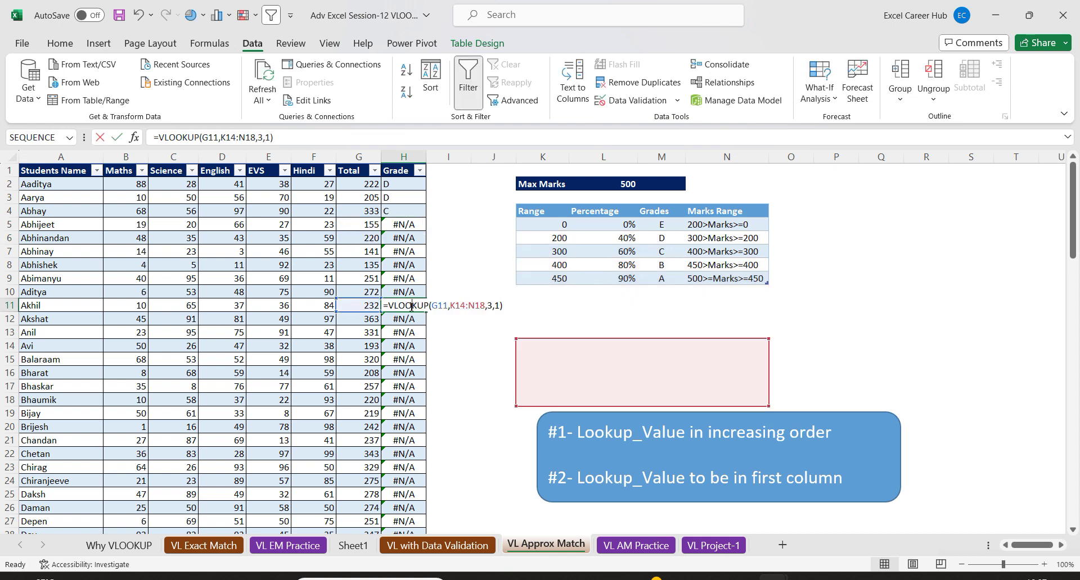
key(Escape)
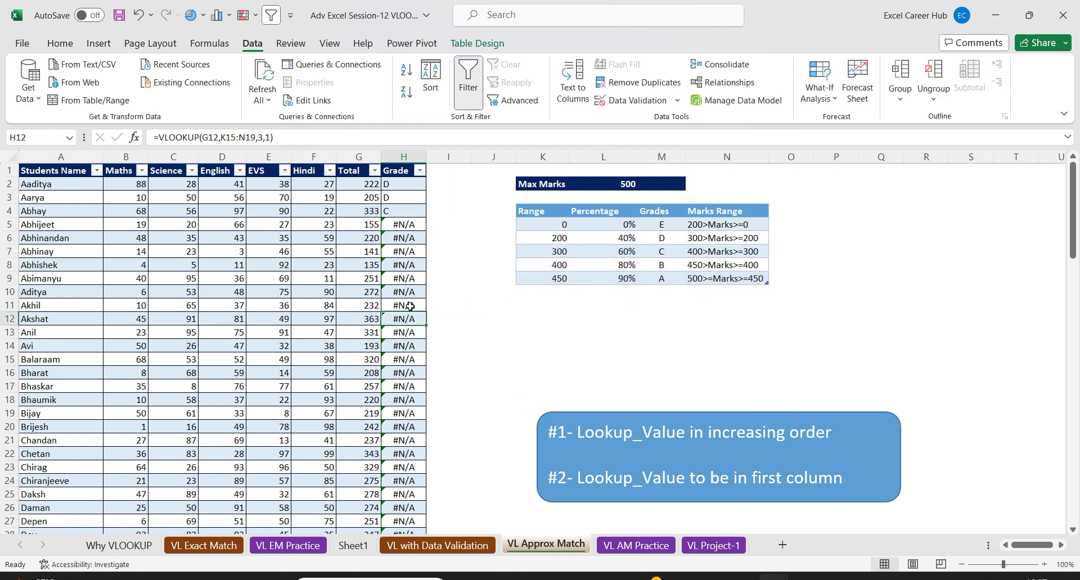
Make the table reference in H2's formula absolute as $K$5:$N$9.
click(394, 187)
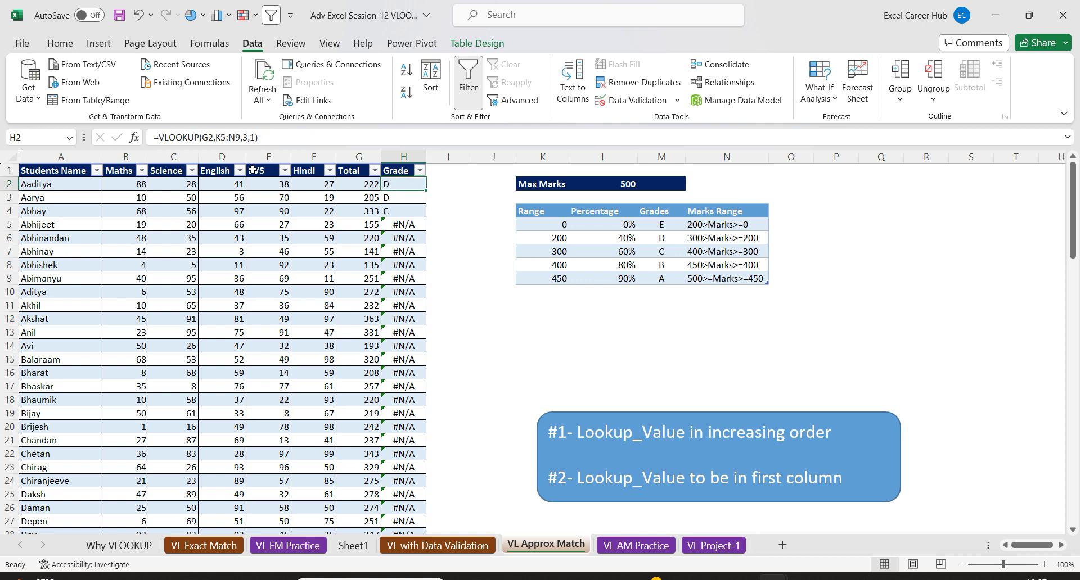
drag(220, 137, 236, 139)
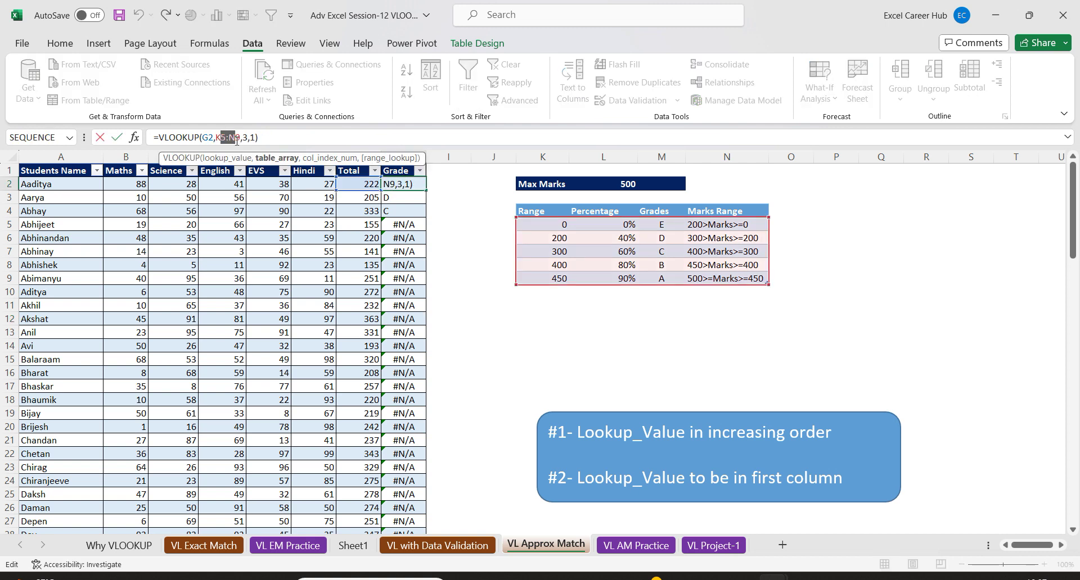
key(F4)
key(Return)
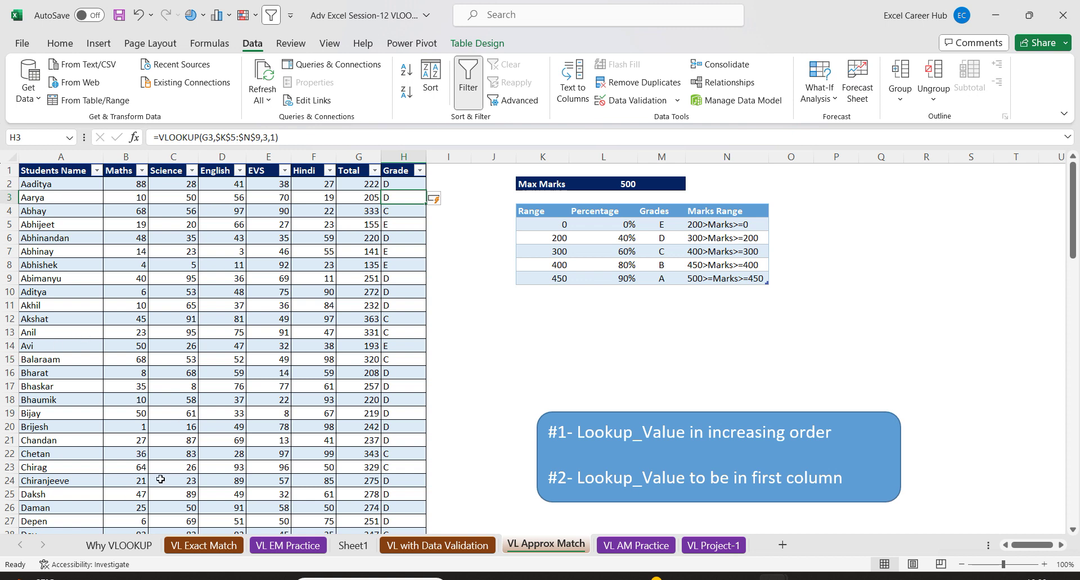
click(120, 546)
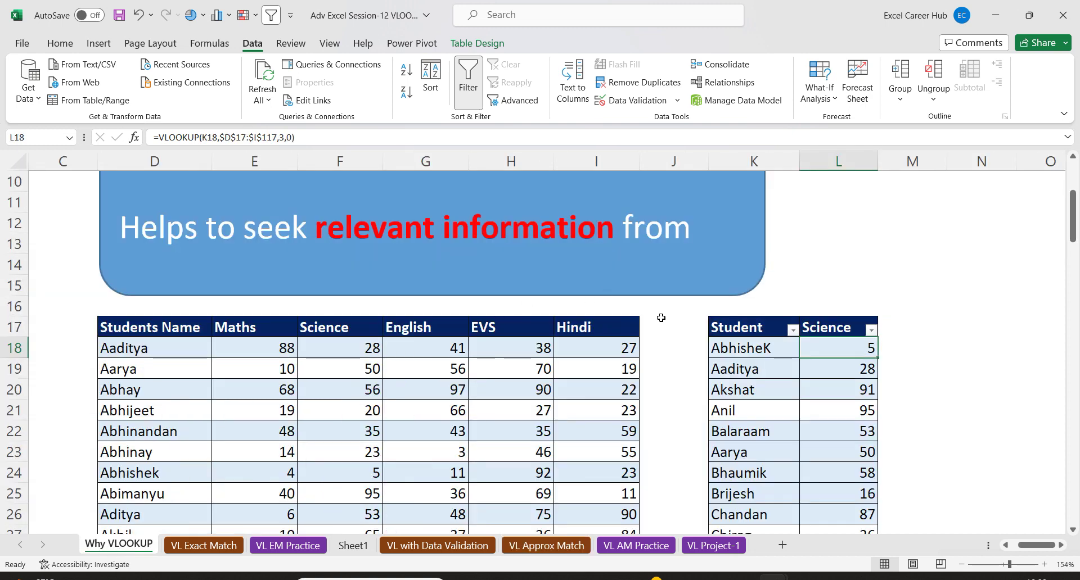
click(767, 349)
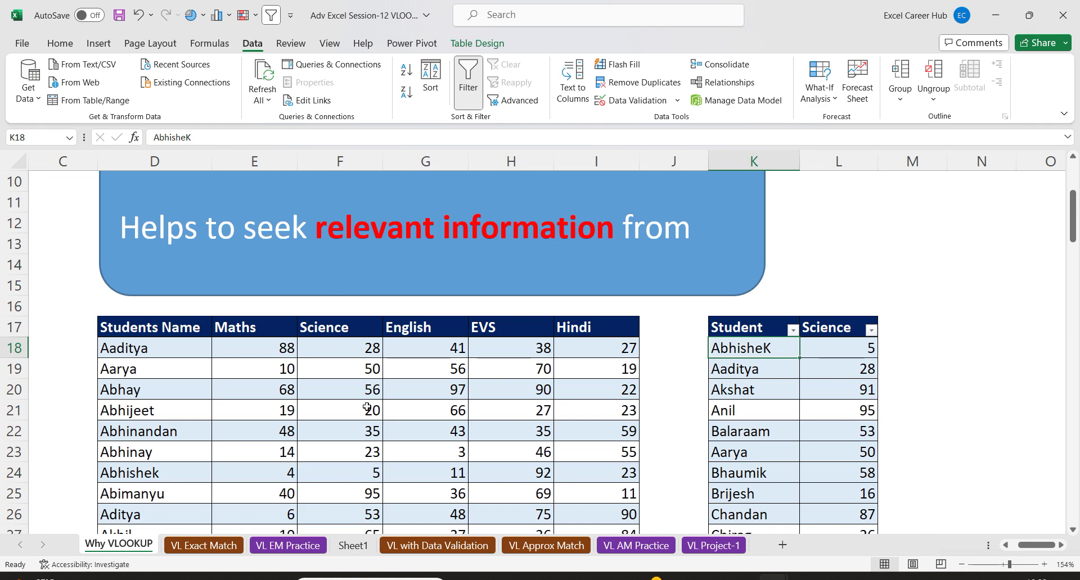
click(151, 477)
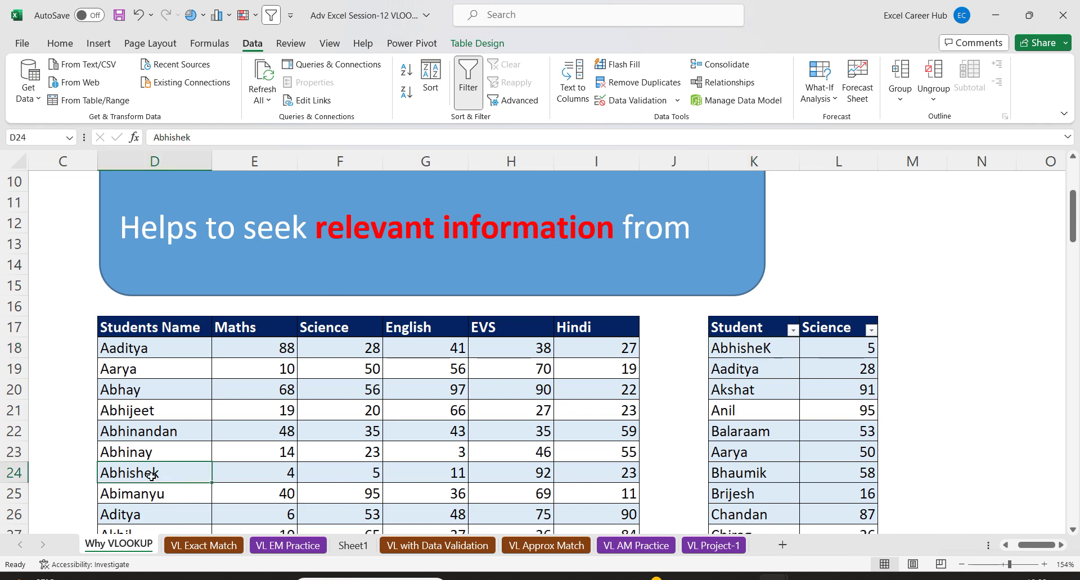
click(762, 350)
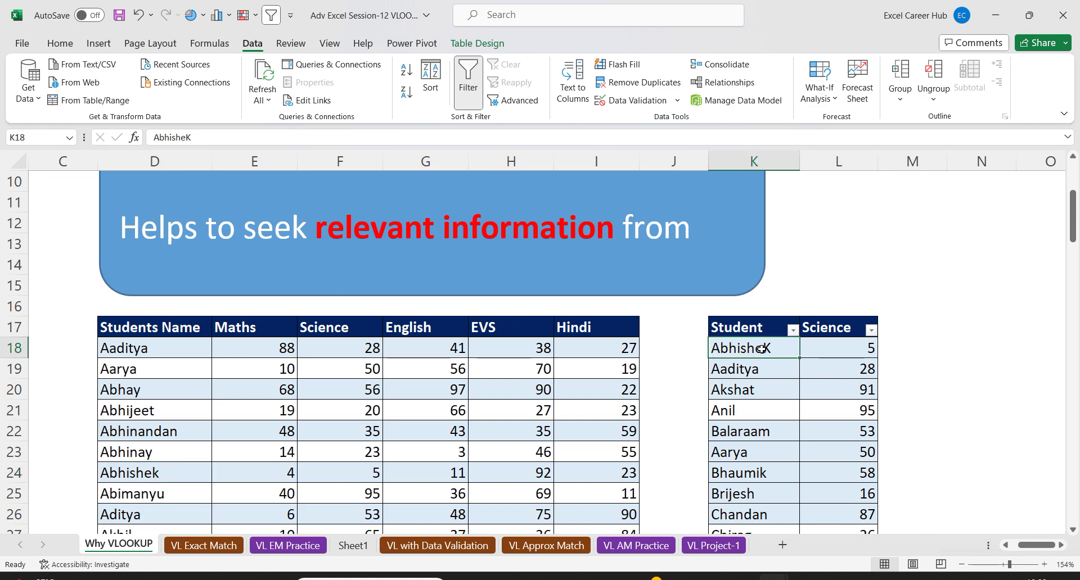
click(149, 480)
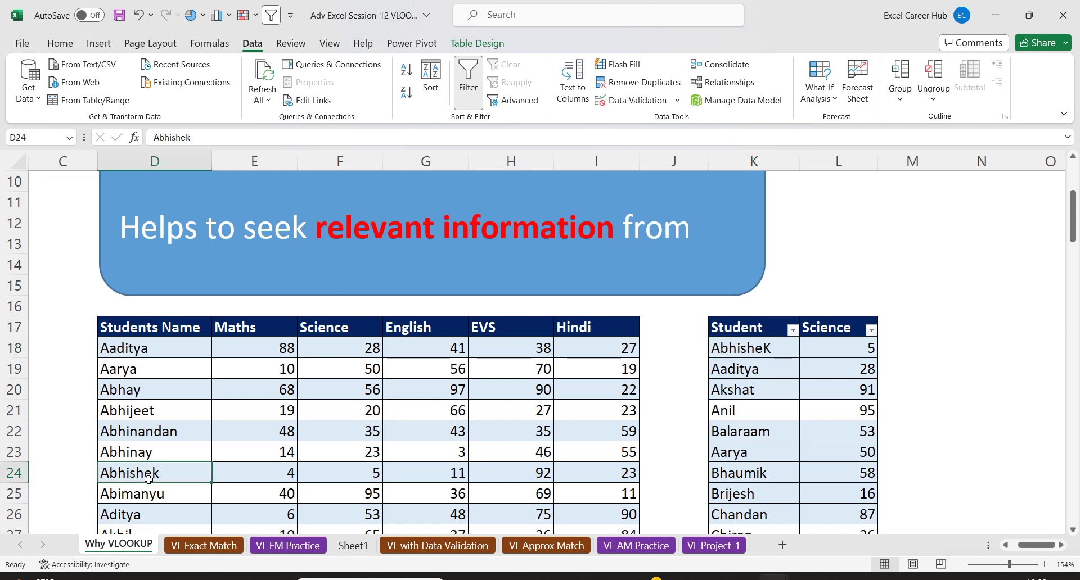
click(562, 543)
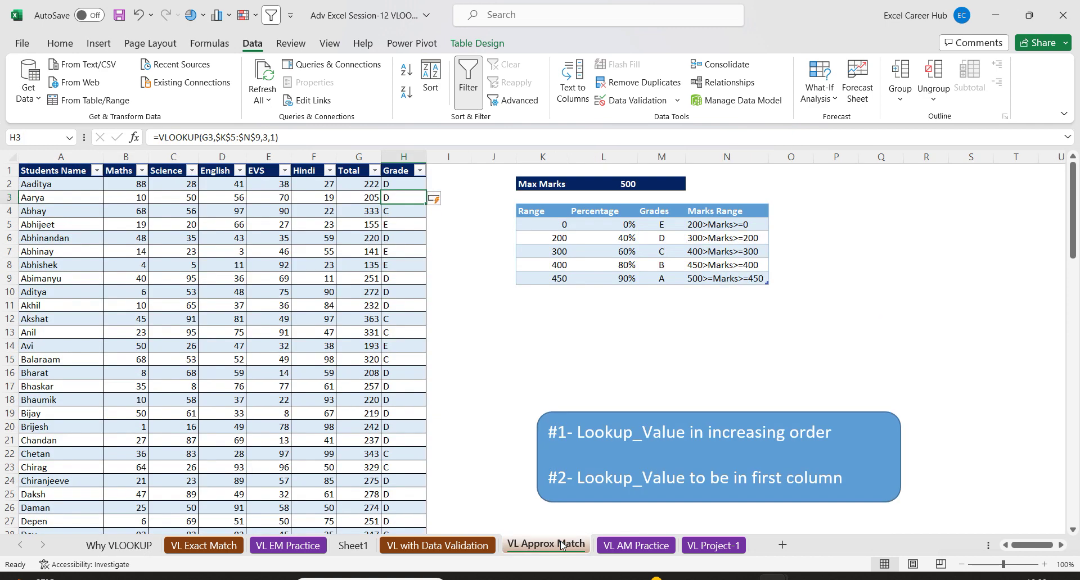
Check the Range values' ascending order, then change H2's match type from 1 to 0.
click(370, 185)
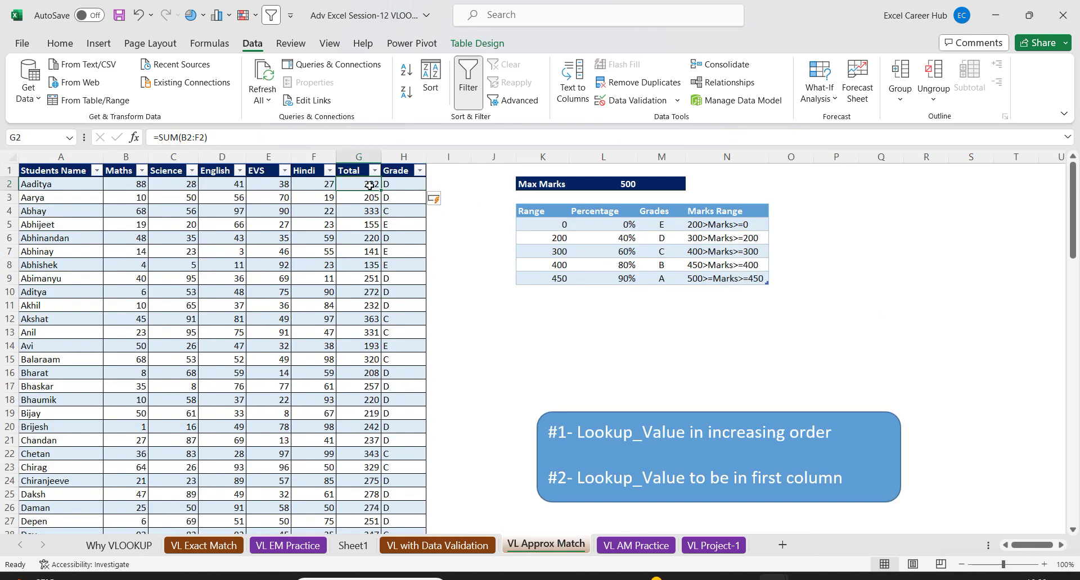
drag(551, 225, 554, 275)
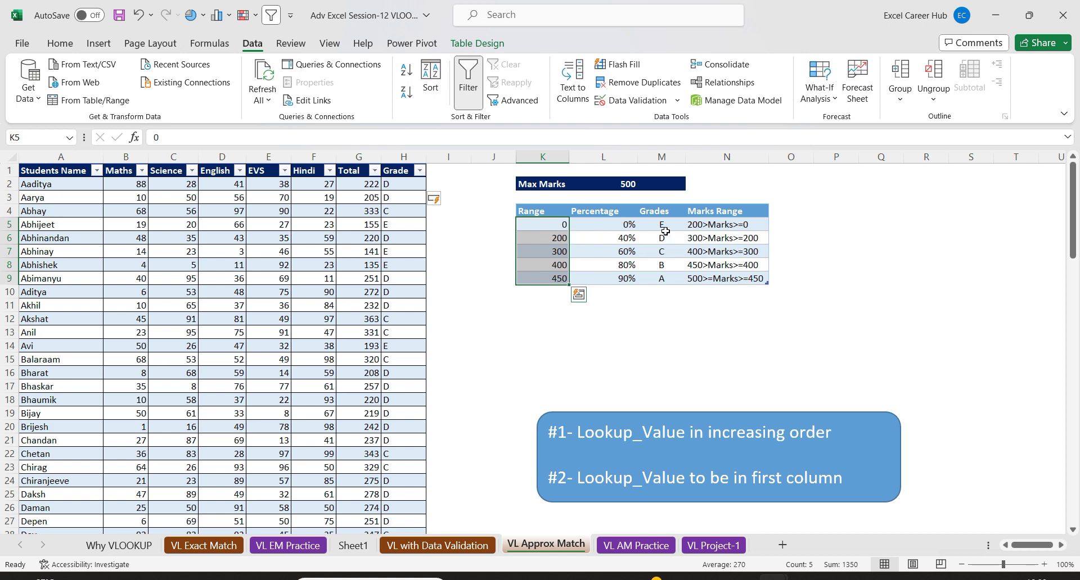
click(409, 184)
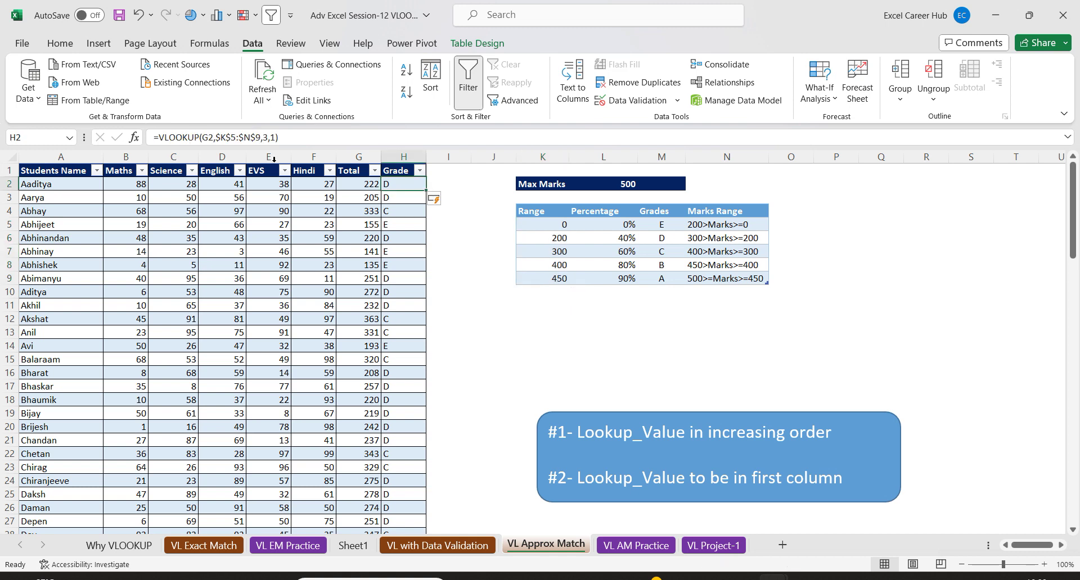
click(276, 137)
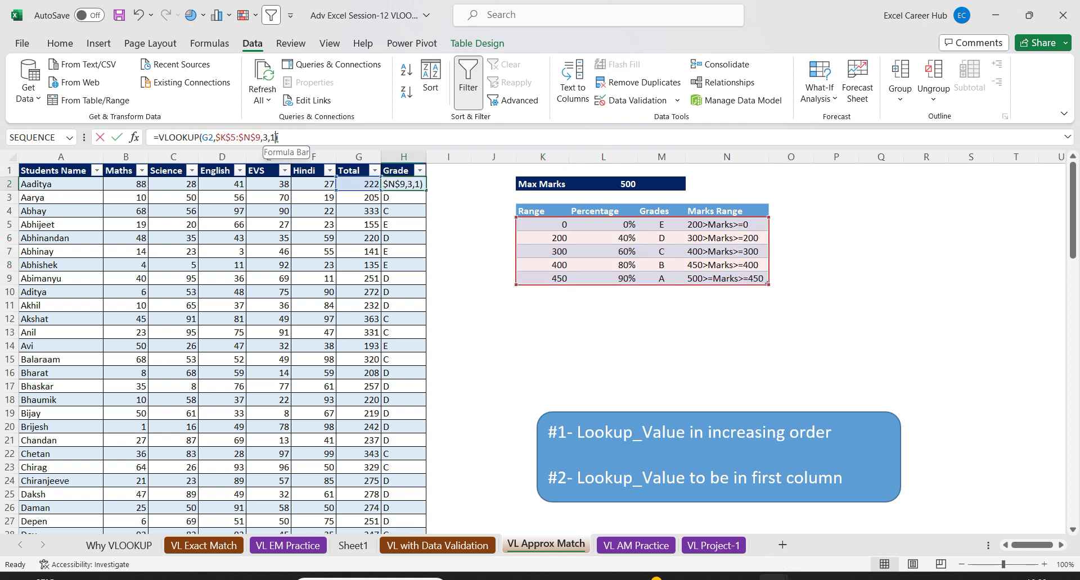
key(BackSpace)
text(0)
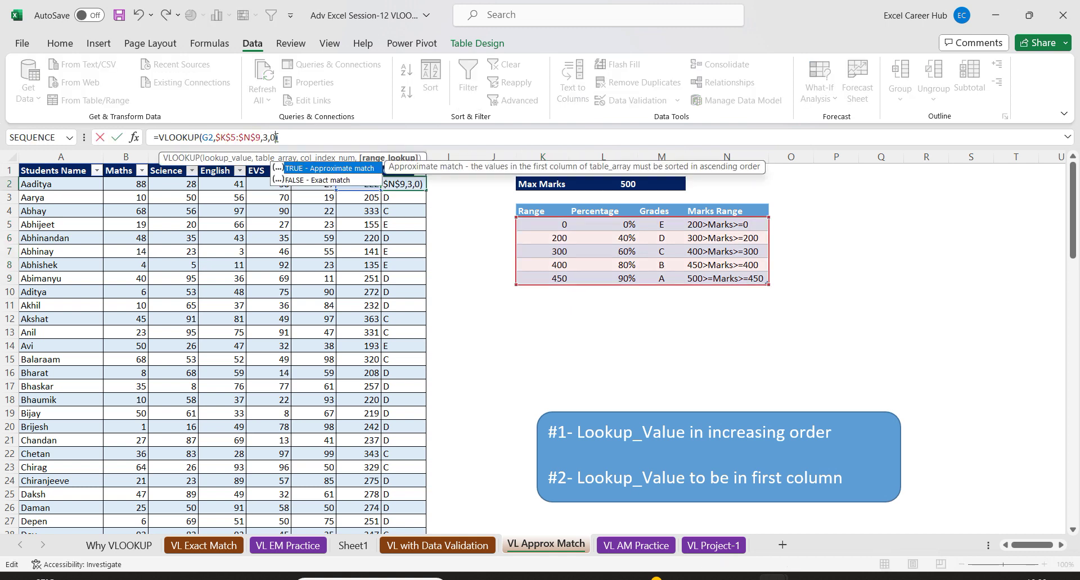
key(Return)
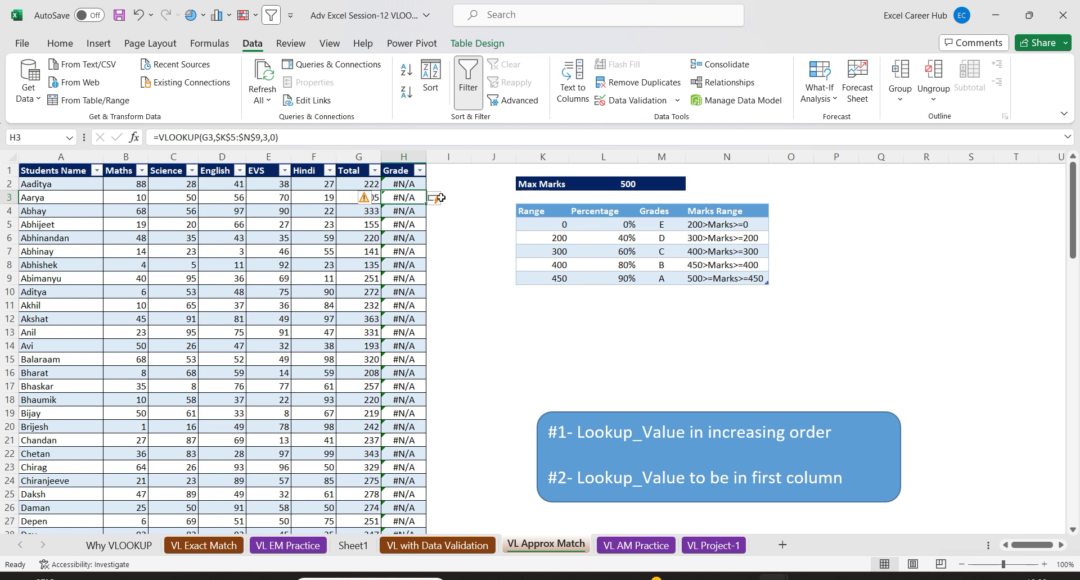
Enter a trial total in G2 and check the resulting grade in H2.
click(368, 185)
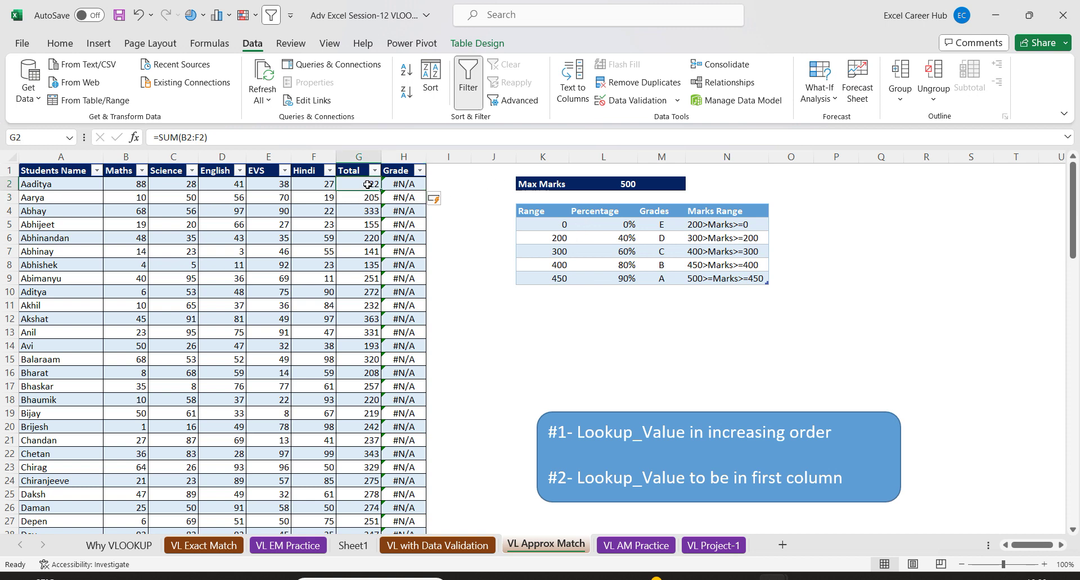
text(2)
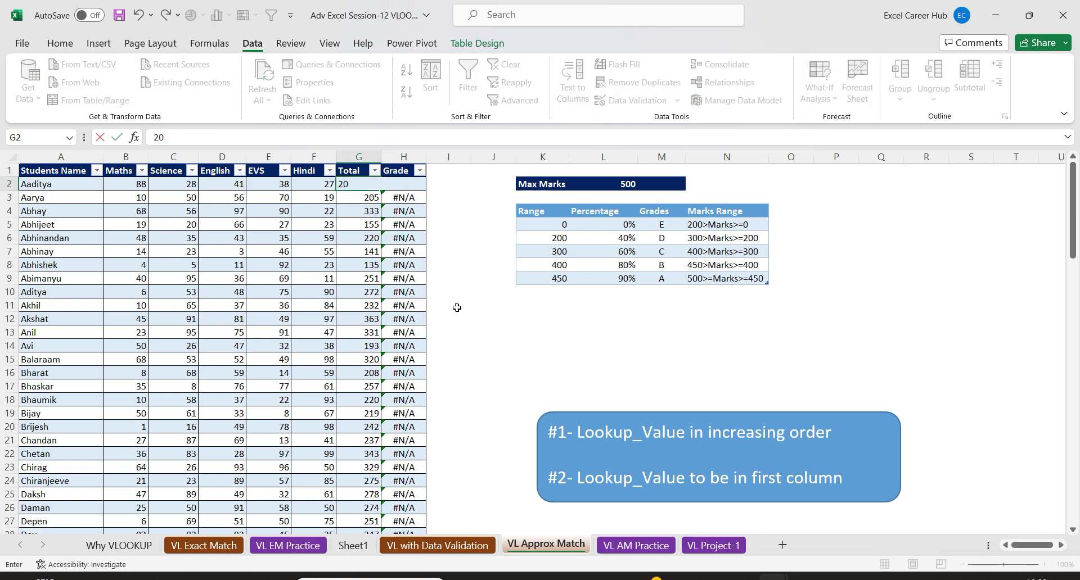
text(0)
key(Return)
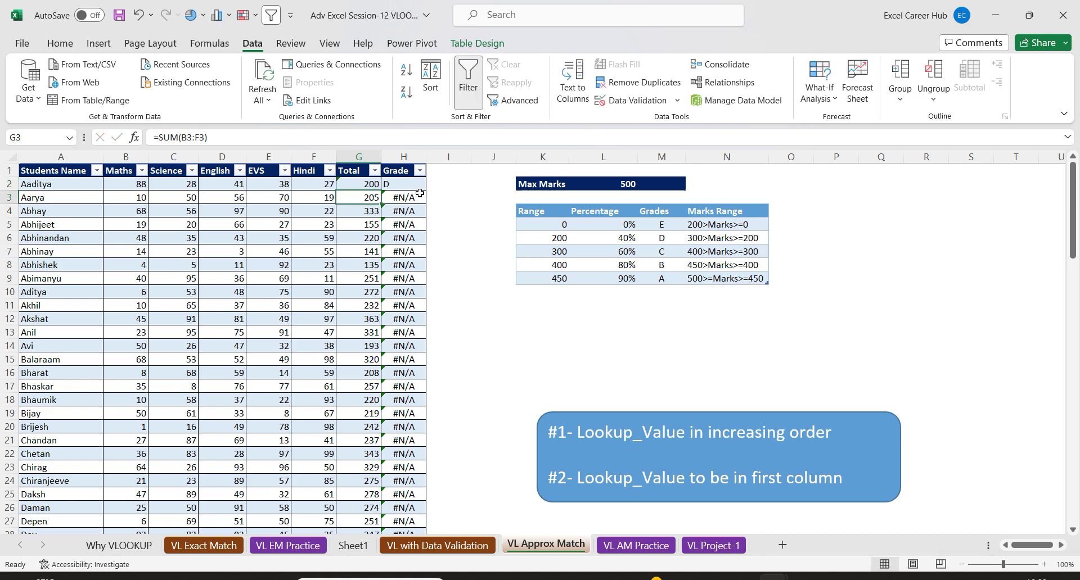
click(412, 184)
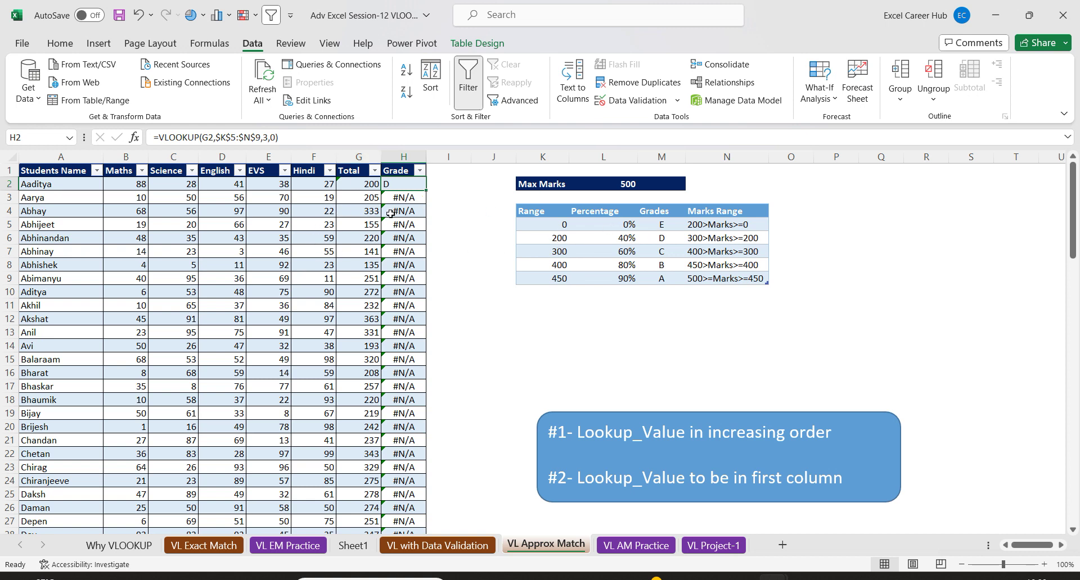
Test a total of 300 in G4, confirm grade C, then undo the trial totals.
click(360, 207)
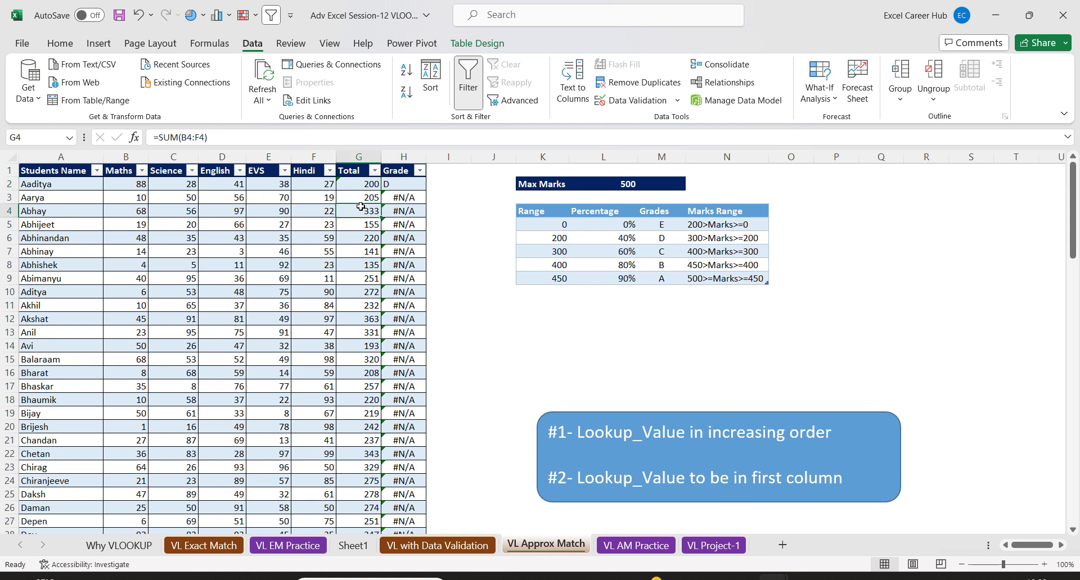
text(300)
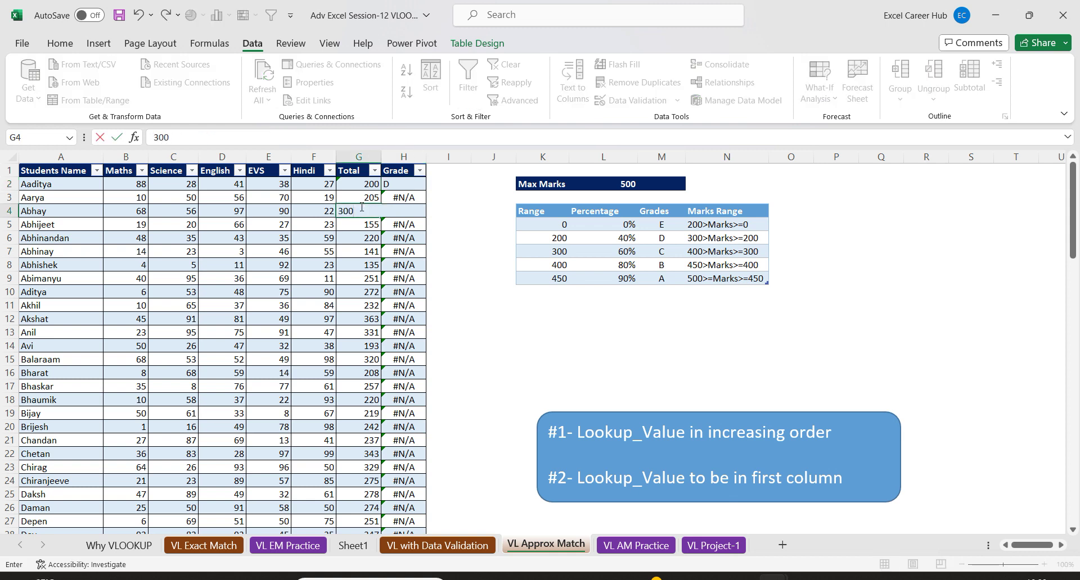
key(Return)
click(415, 208)
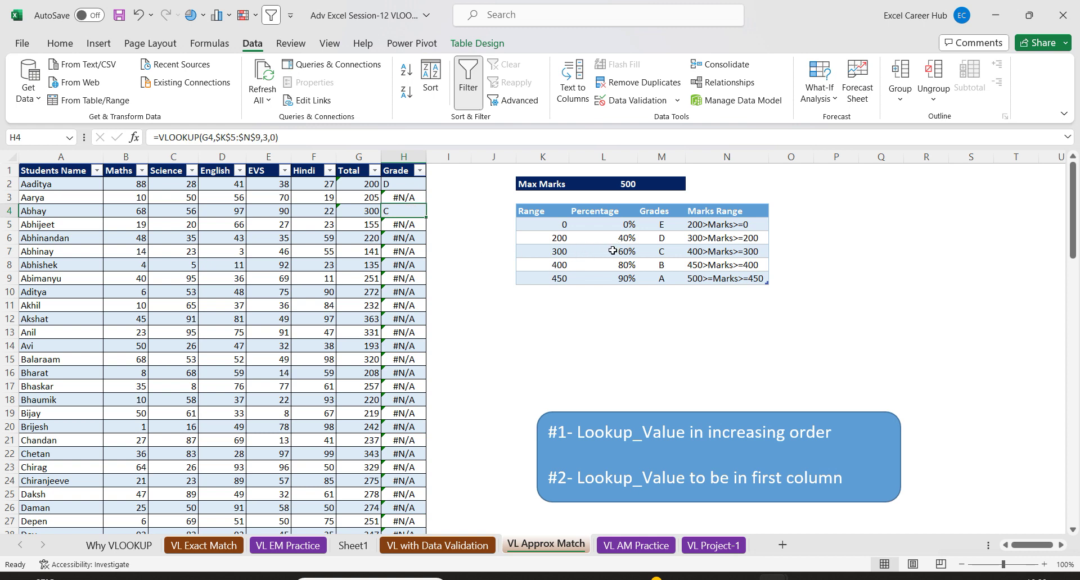
key(ctrl+z)
key(ctrl+z)
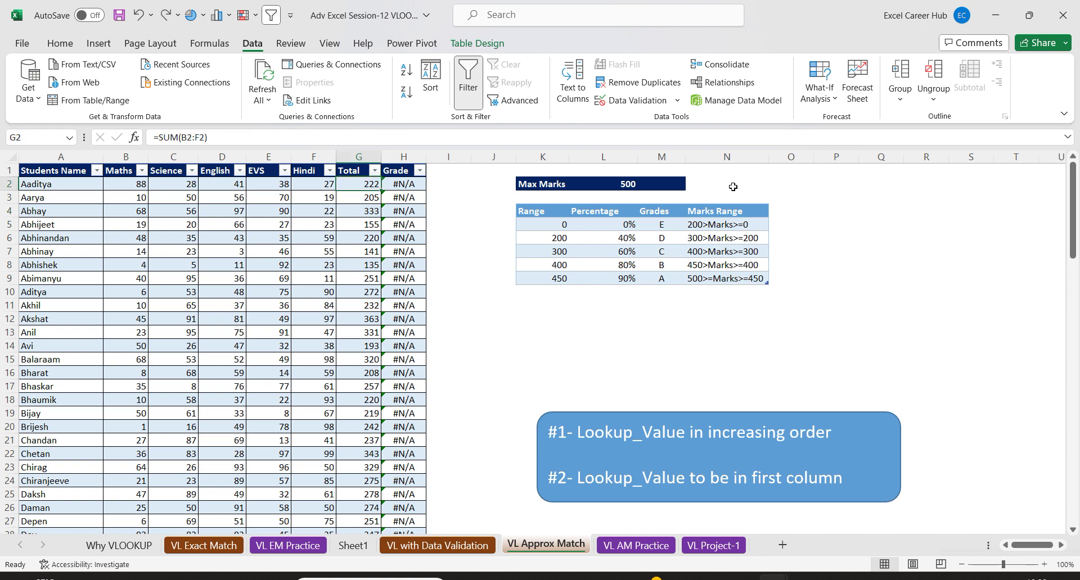
Remove the exact-match 0 from H2's VLOOKUP, then review H2 and the G4 total.
click(406, 188)
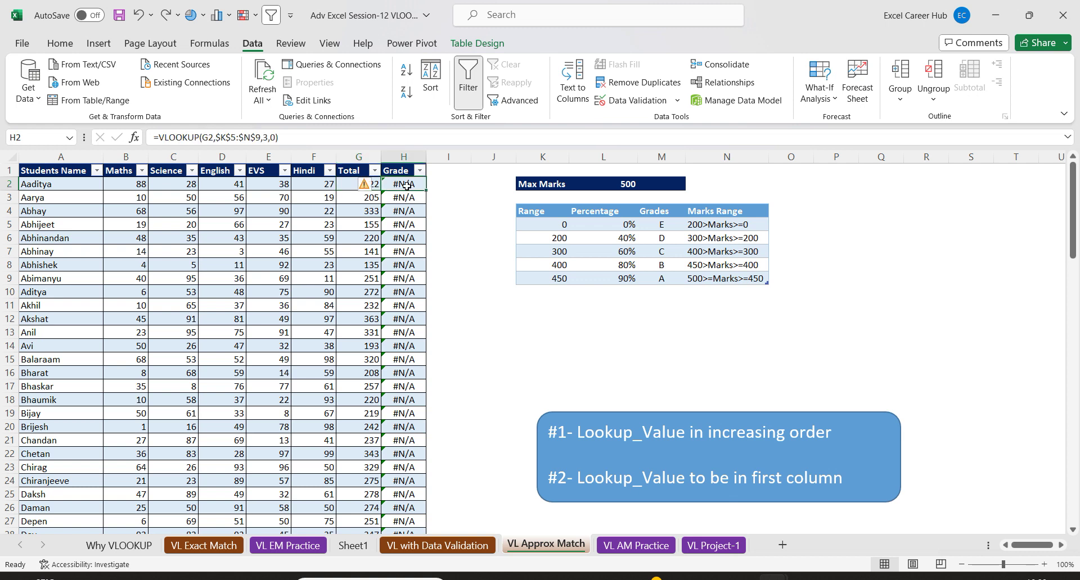
click(273, 138)
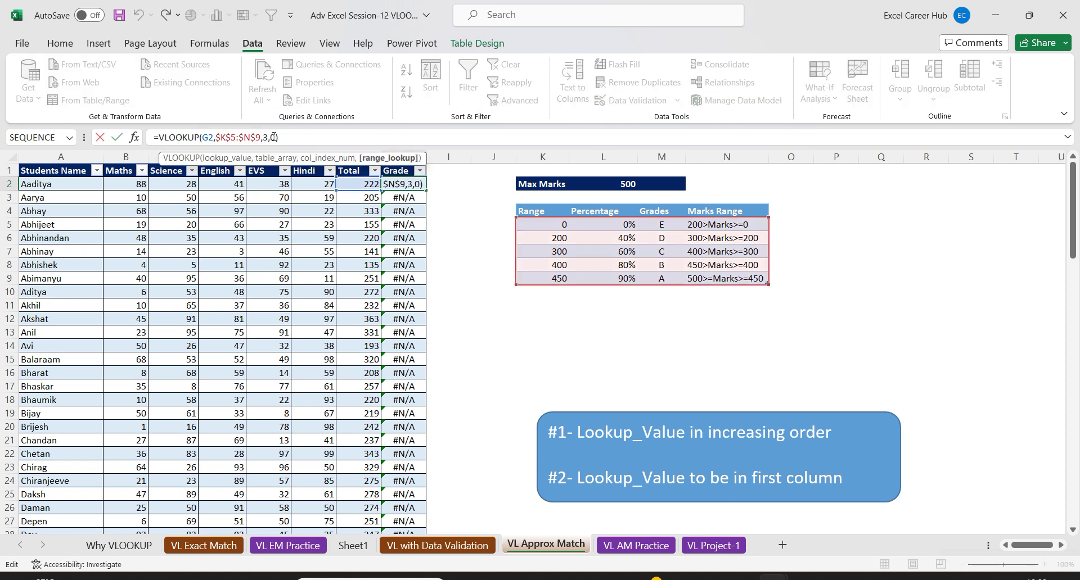
key(BackSpace)
key(Return)
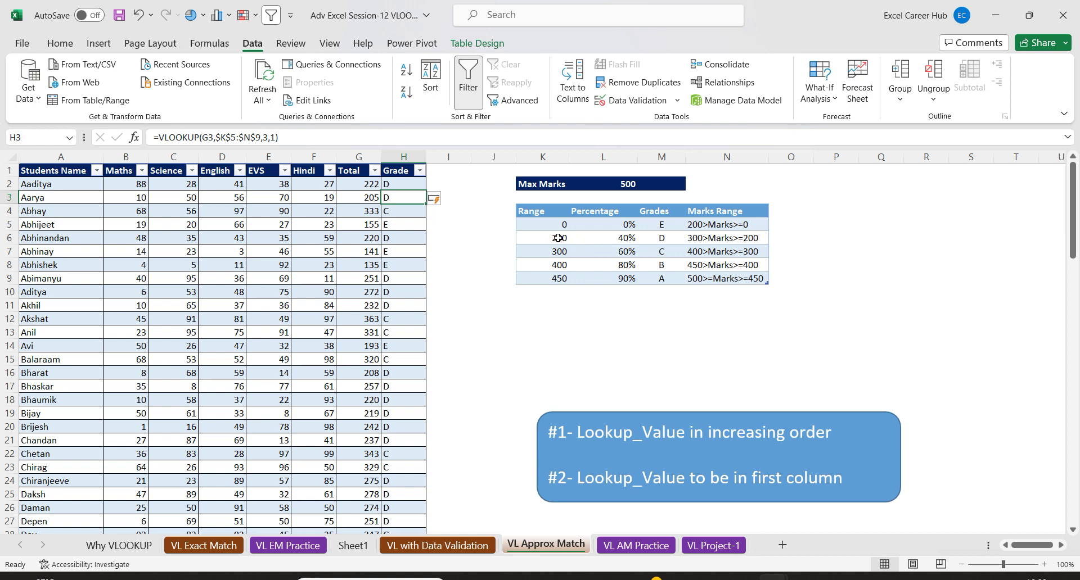
click(399, 185)
click(374, 211)
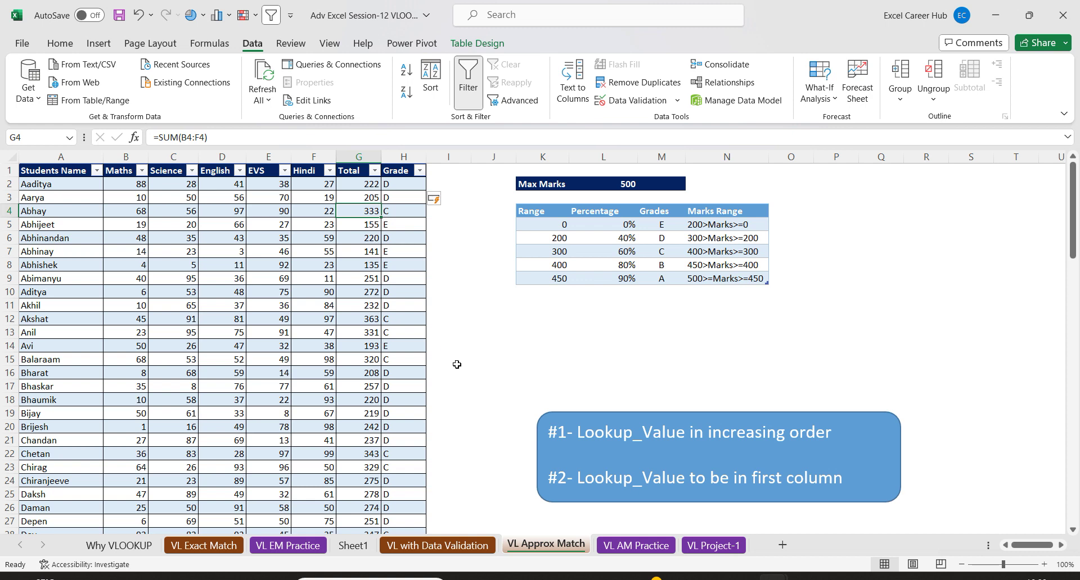
click(398, 186)
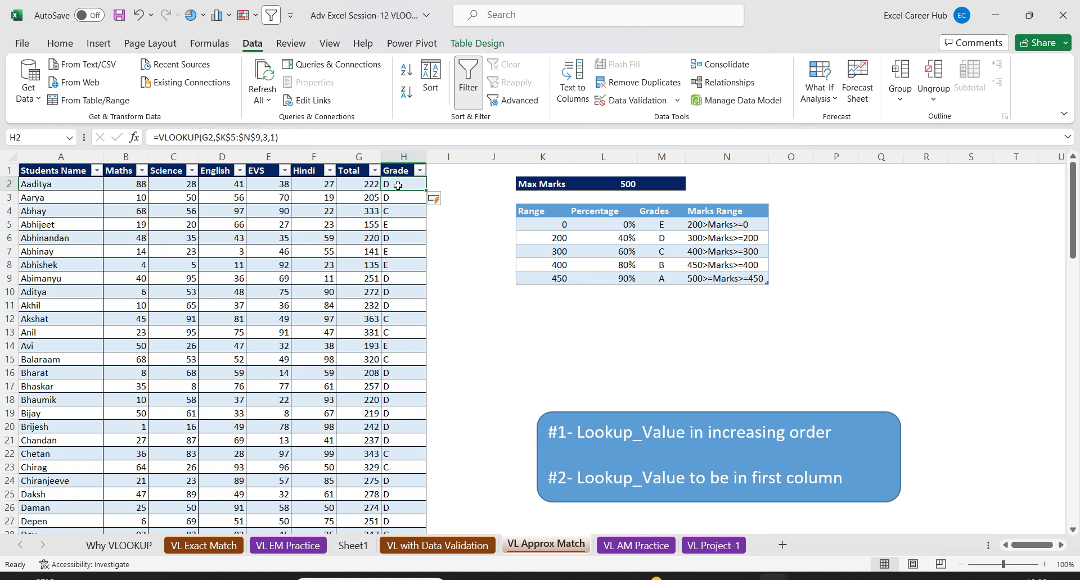
click(134, 138)
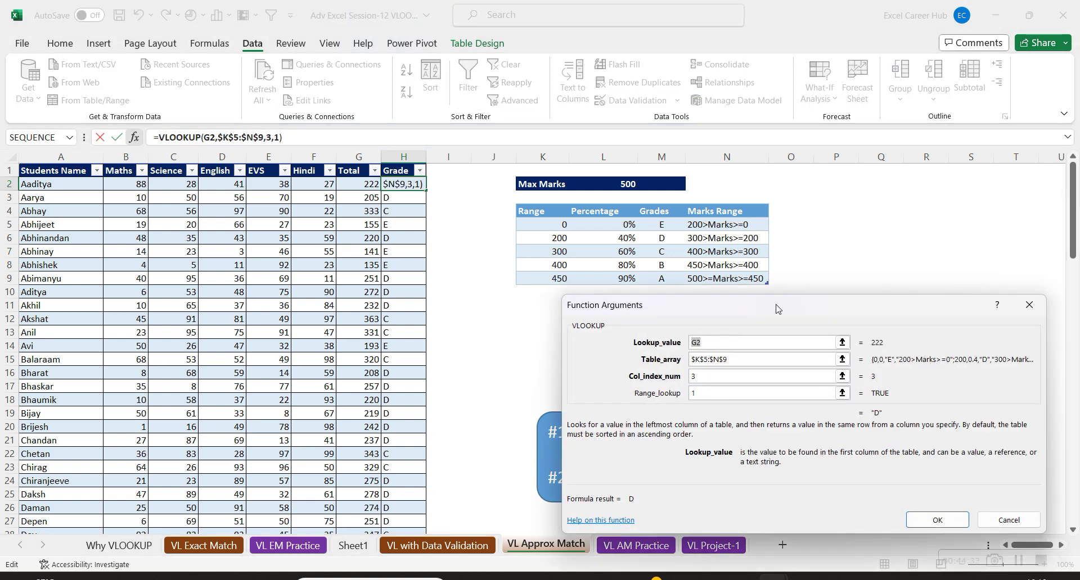
mouse_move(773, 305)
mouse_down()
mouse_move(737, 67)
mouse_move(700, 41)
mouse_up()
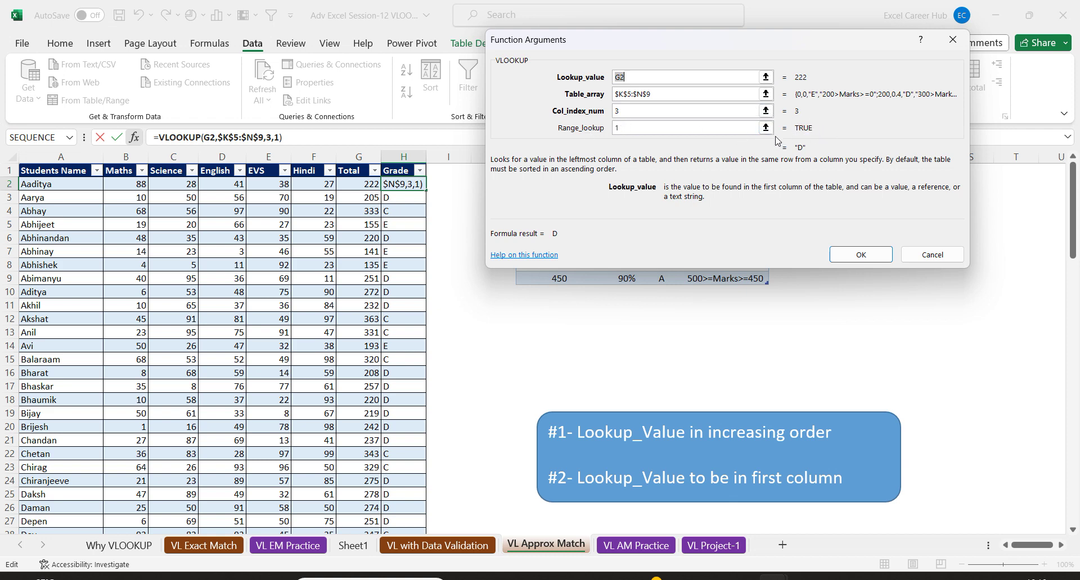
click(650, 126)
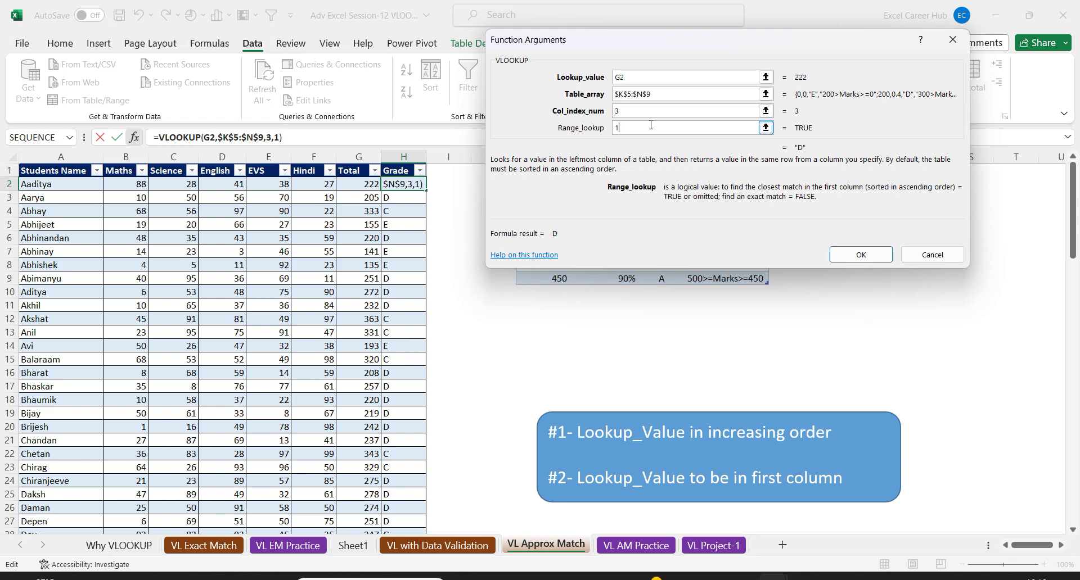
key(BackSpace)
text(0)
key(BackSpace)
text(1)
click(848, 251)
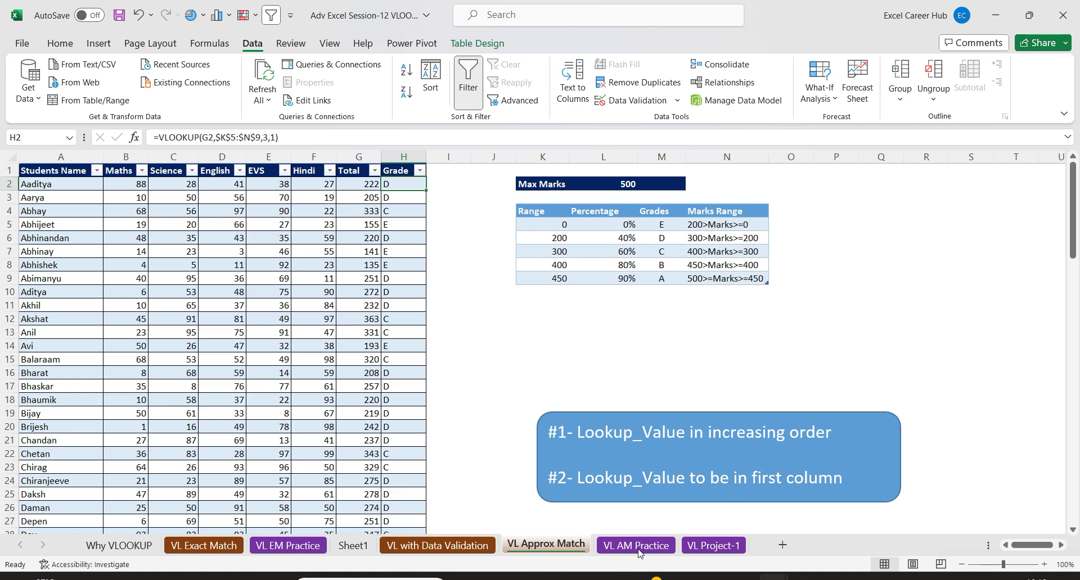
On the VL AM Practice sheet, clear the Bonus Commission % and Commission cells H9:I9.
click(655, 545)
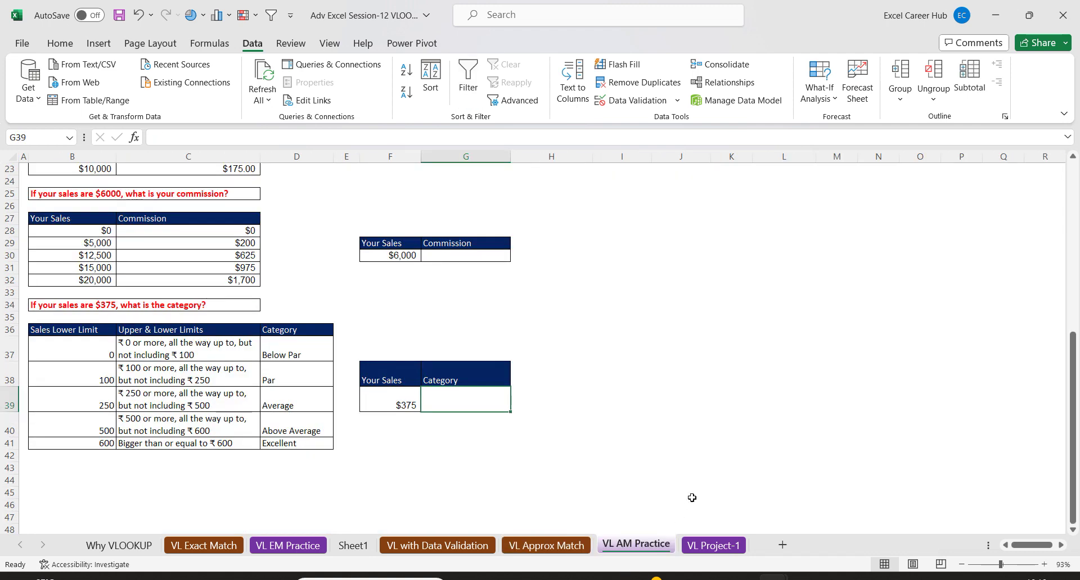
drag(1074, 368, 1074, 192)
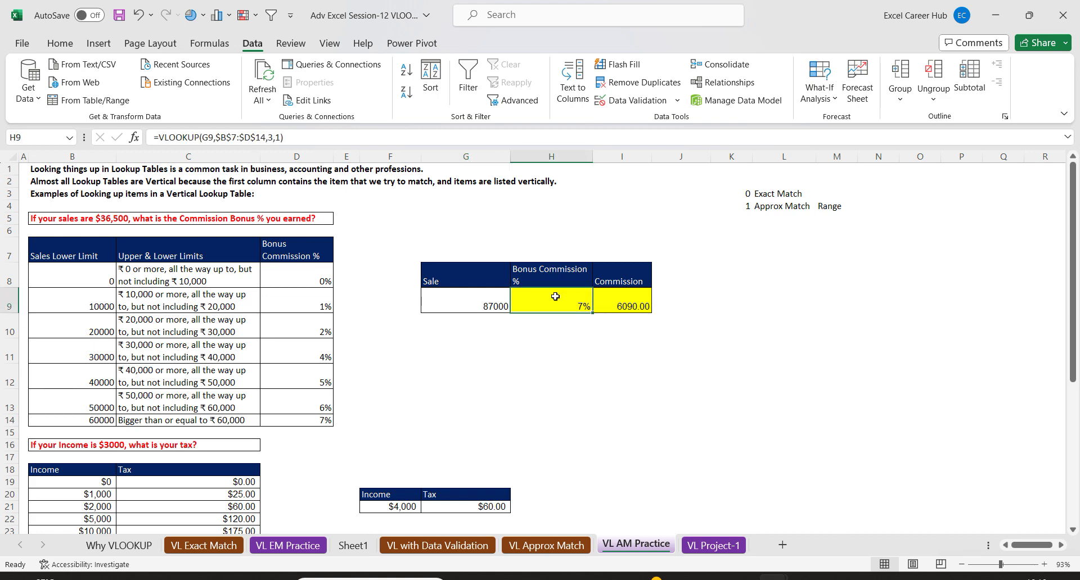
drag(555, 297, 636, 299)
key(Delete)
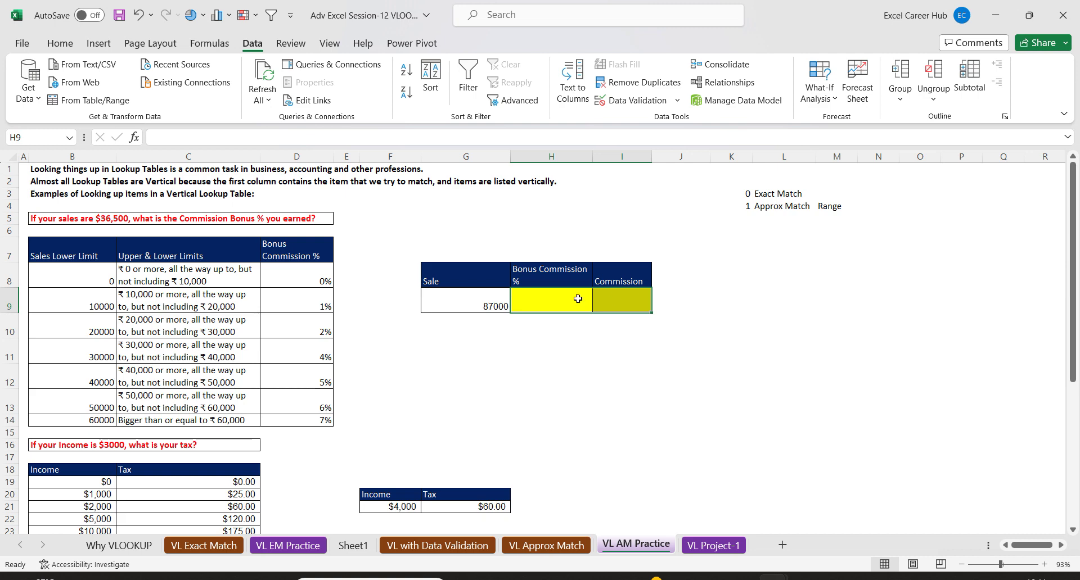
click(309, 286)
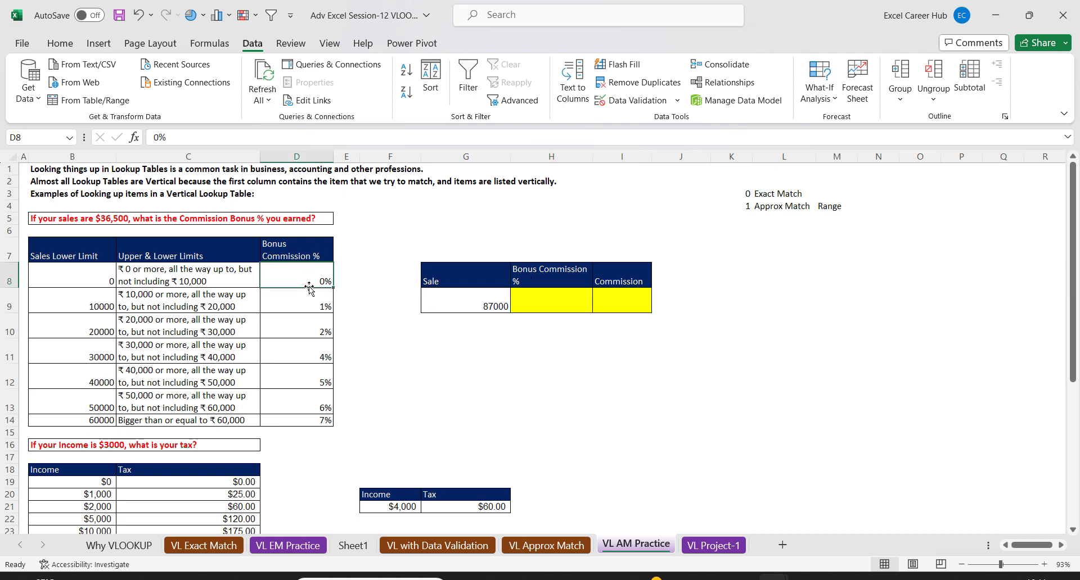
click(86, 301)
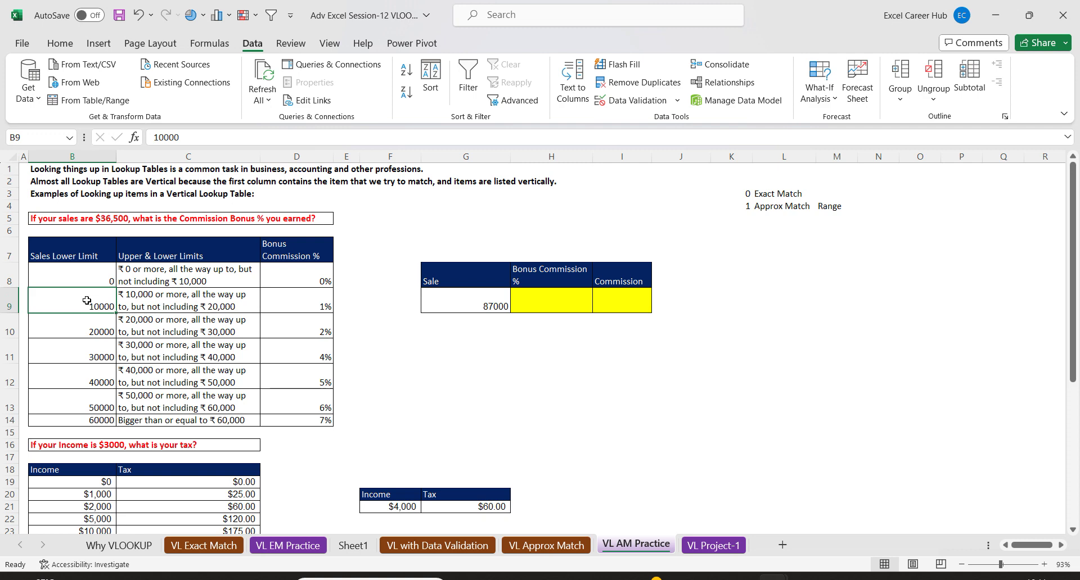
click(282, 298)
click(103, 324)
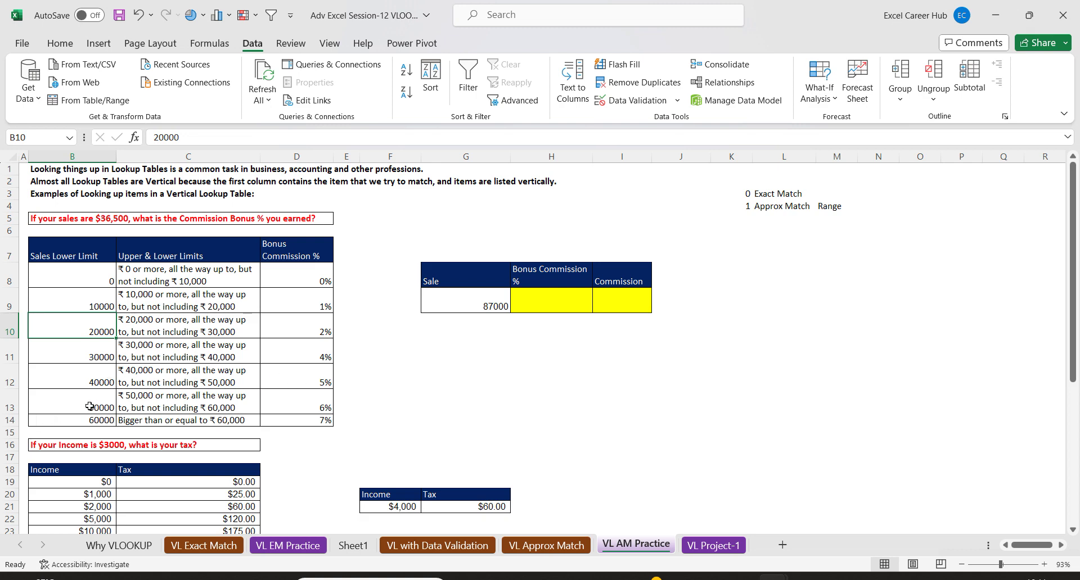
click(316, 422)
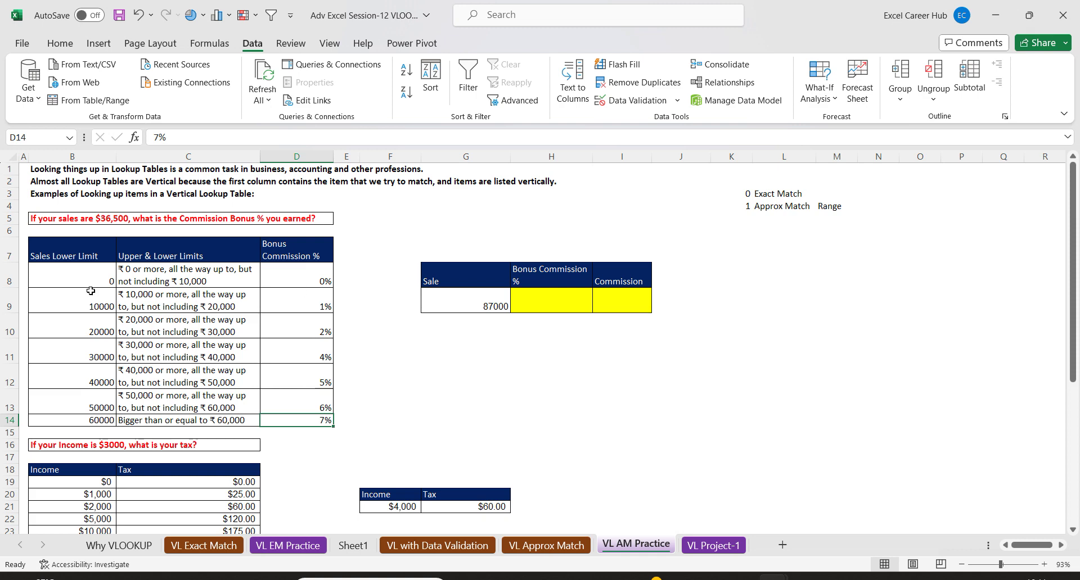
mouse_move(88, 249)
mouse_down()
mouse_move(330, 447)
mouse_move(334, 423)
mouse_up()
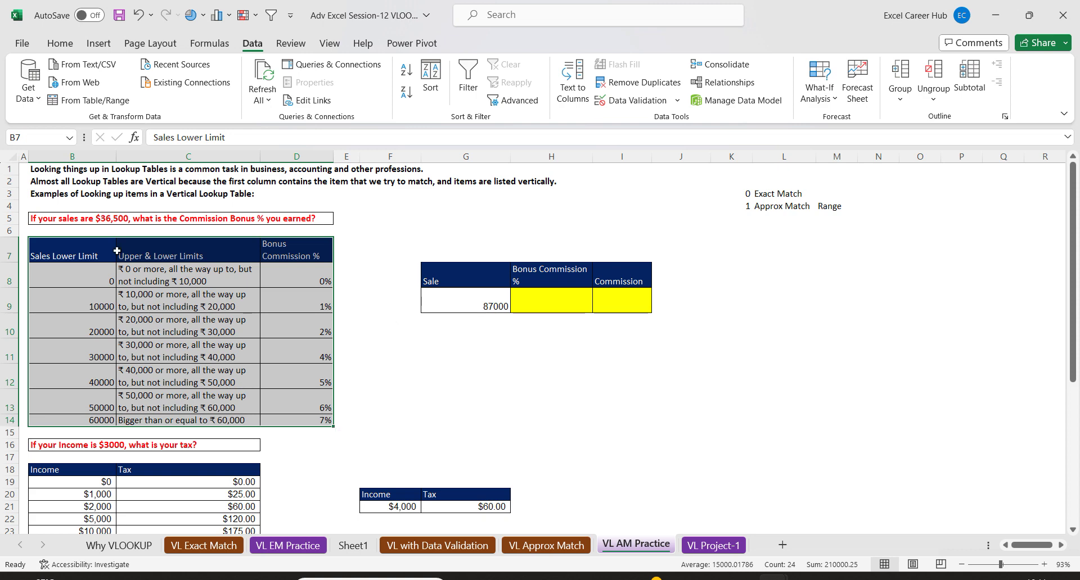
click(546, 301)
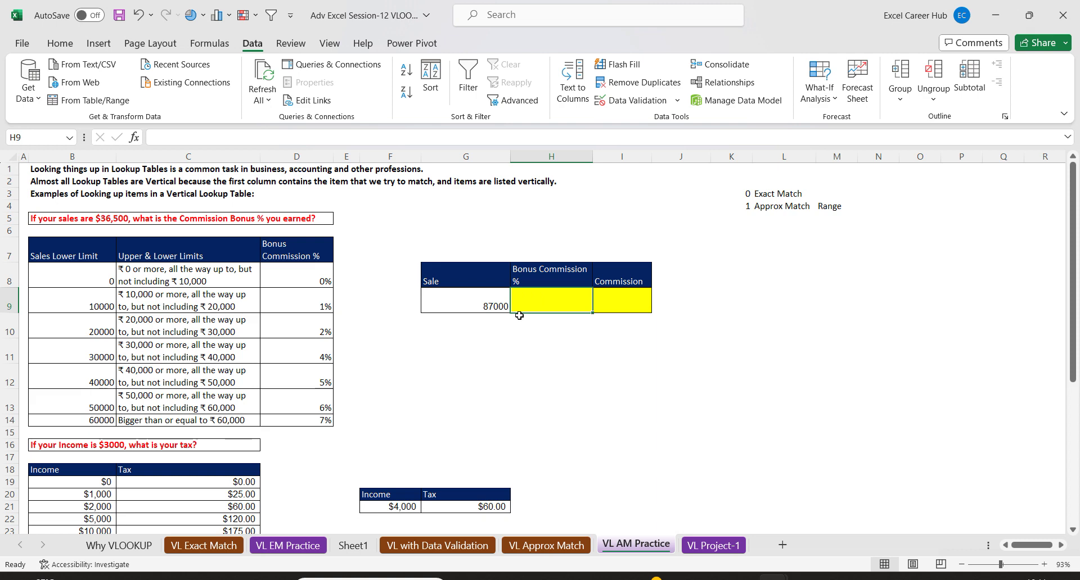
click(481, 307)
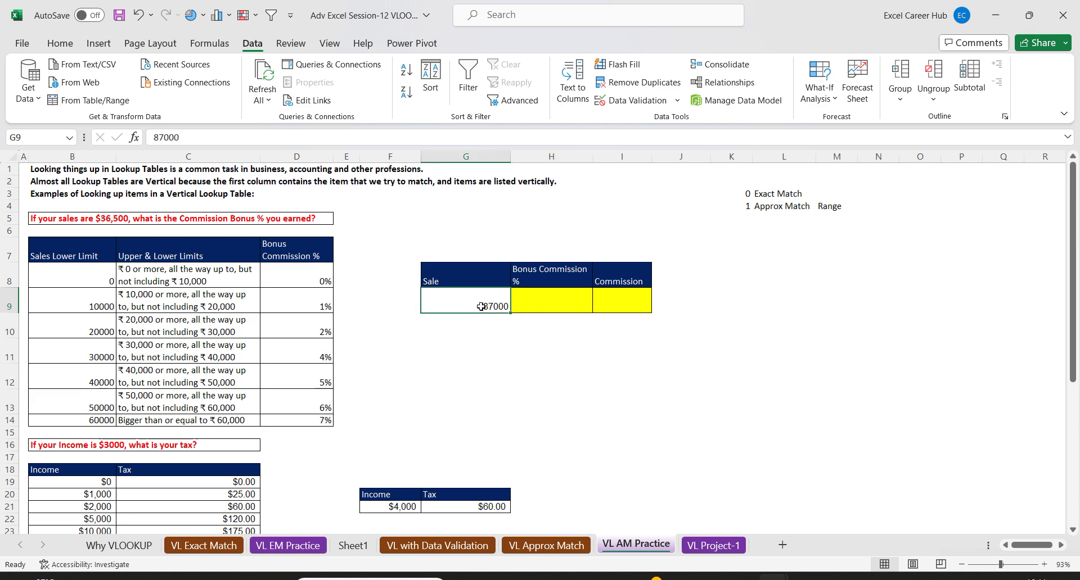
click(558, 299)
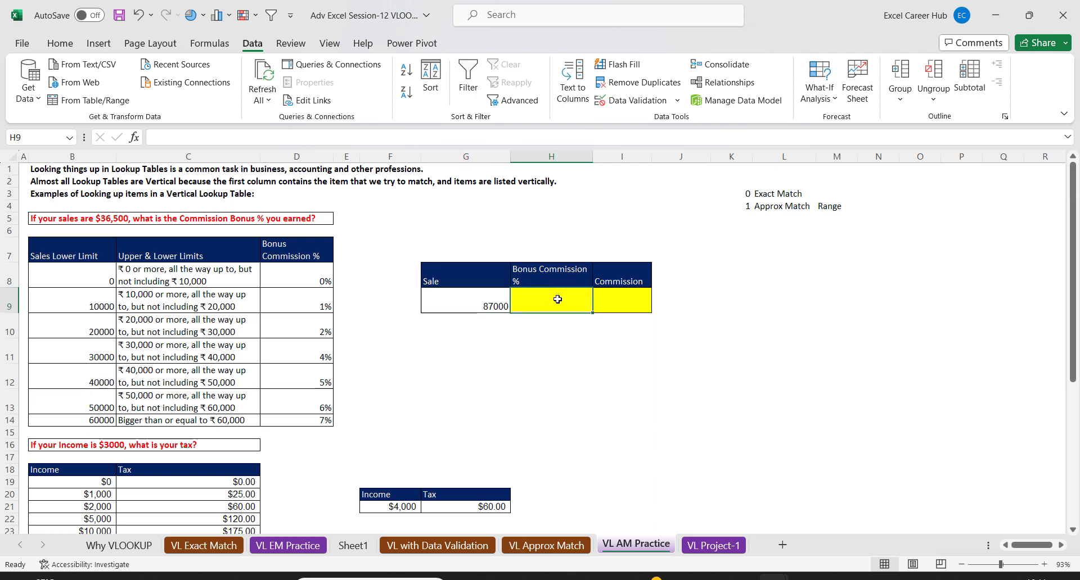
click(633, 307)
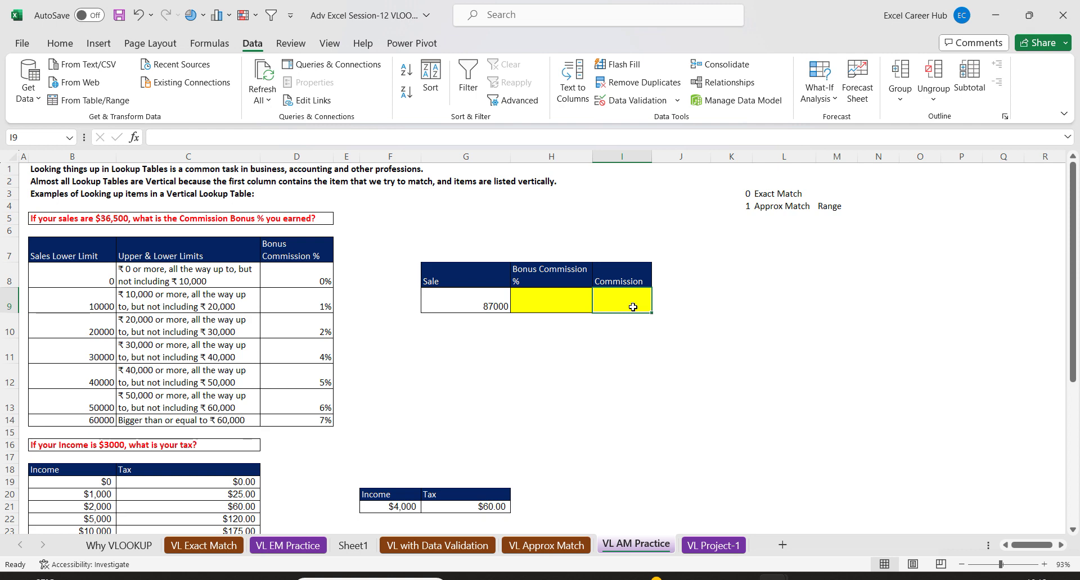
Enter =VLOOKUP(G9,B7:D14,3,1) in H9 so the 87000 sale returns 7%.
click(569, 303)
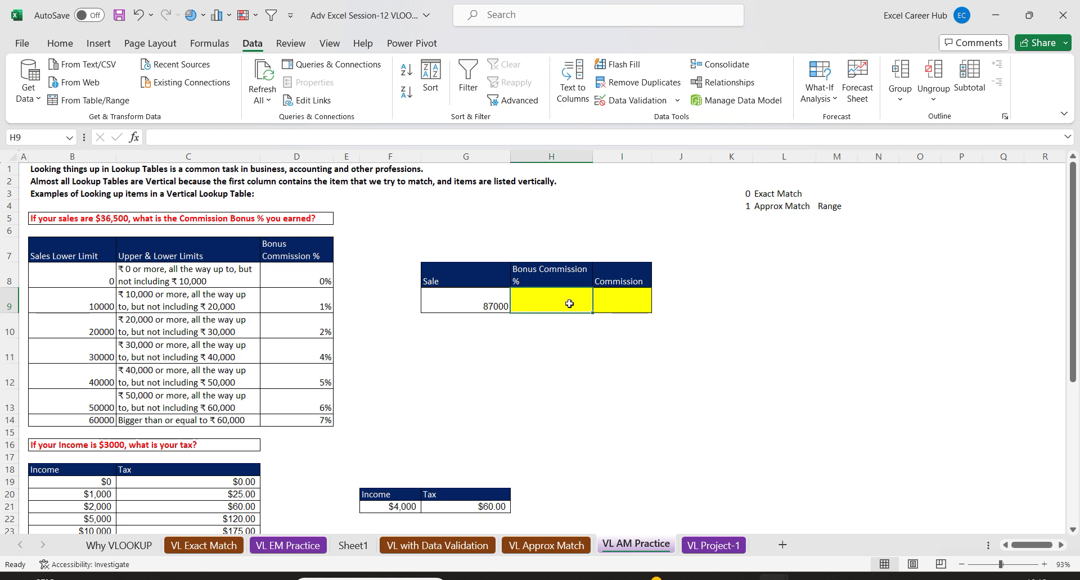
text(=vl)
key(Tab)
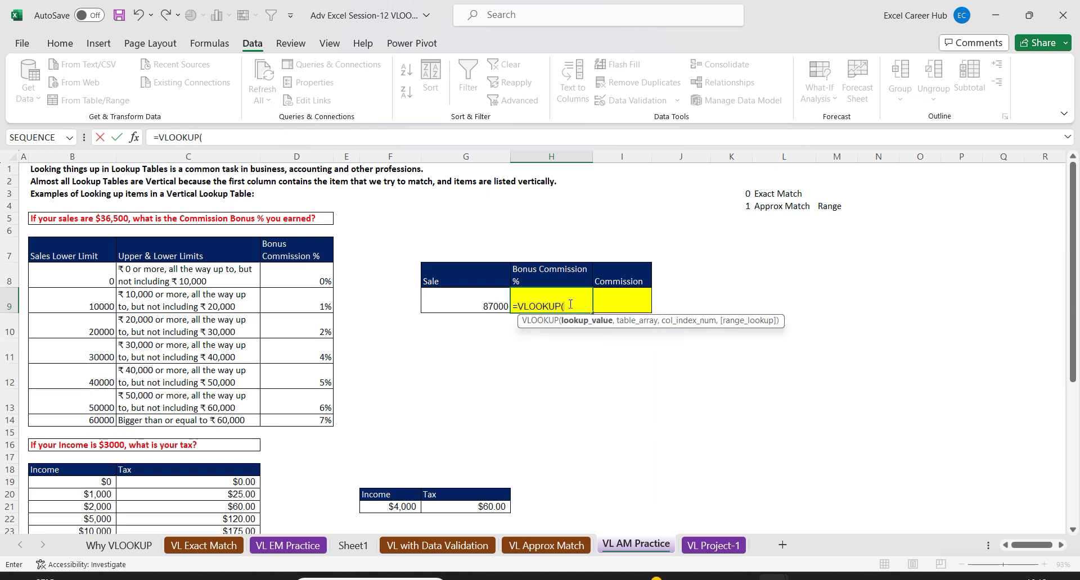
click(472, 306)
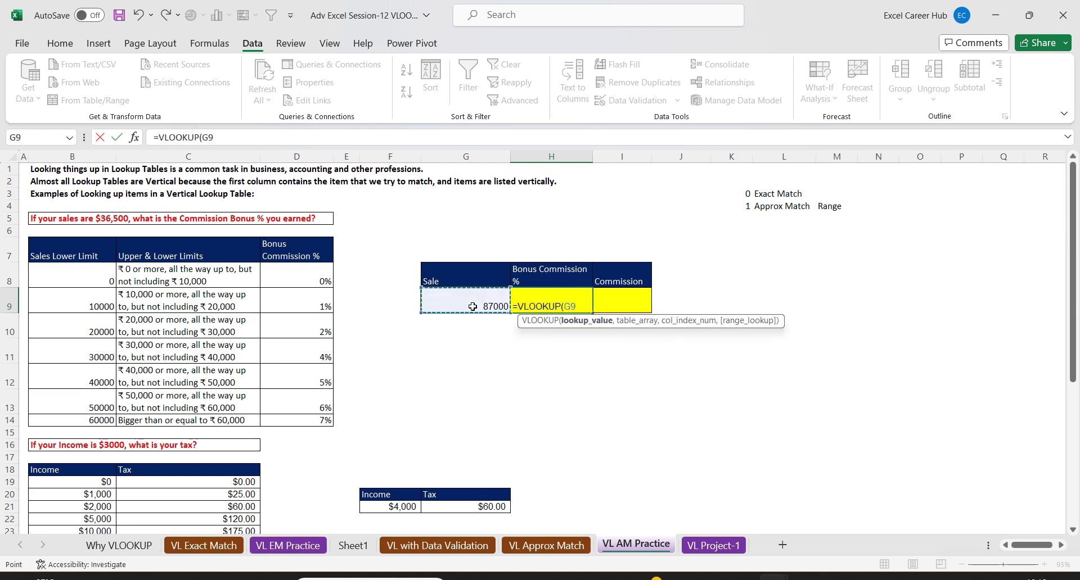
text(,)
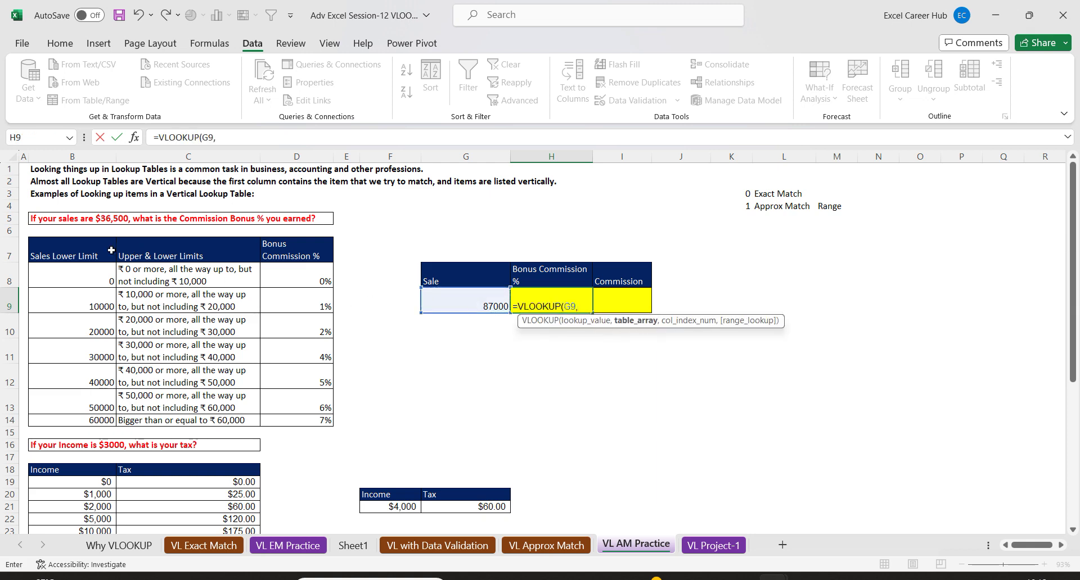
drag(92, 252, 322, 416)
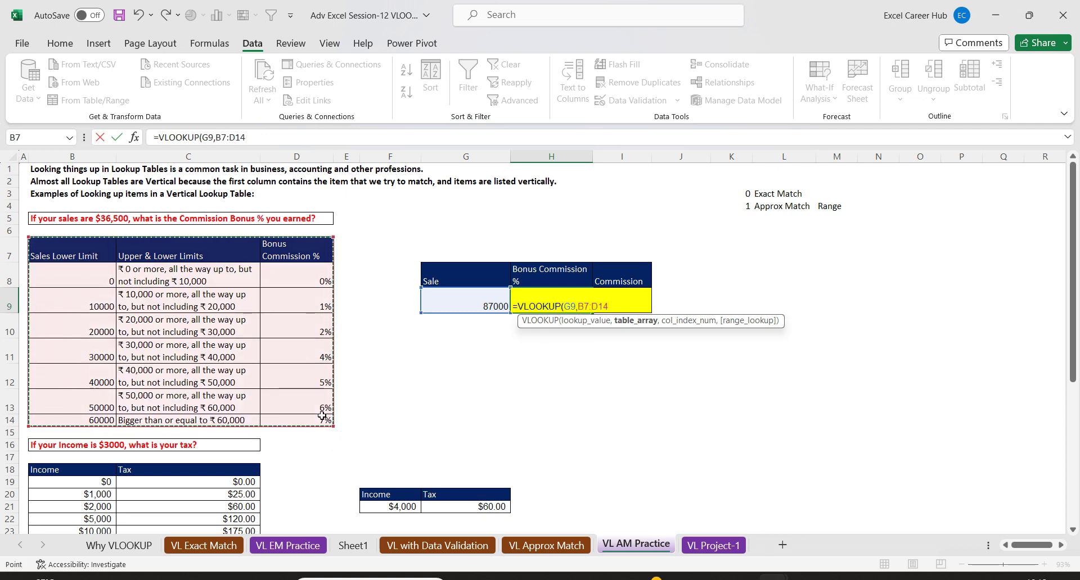
text(,)
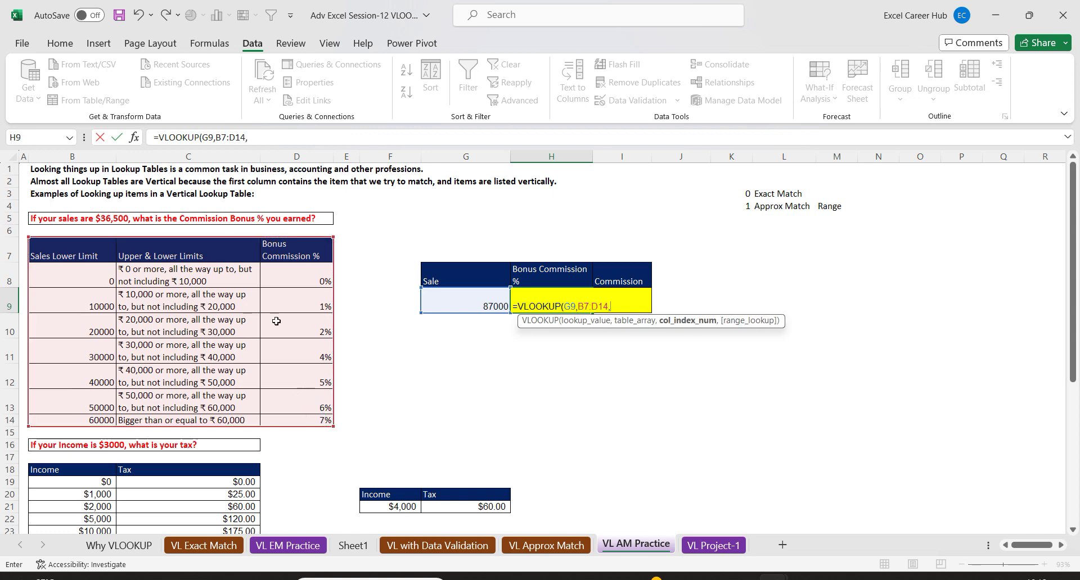
text(3)
text(,)
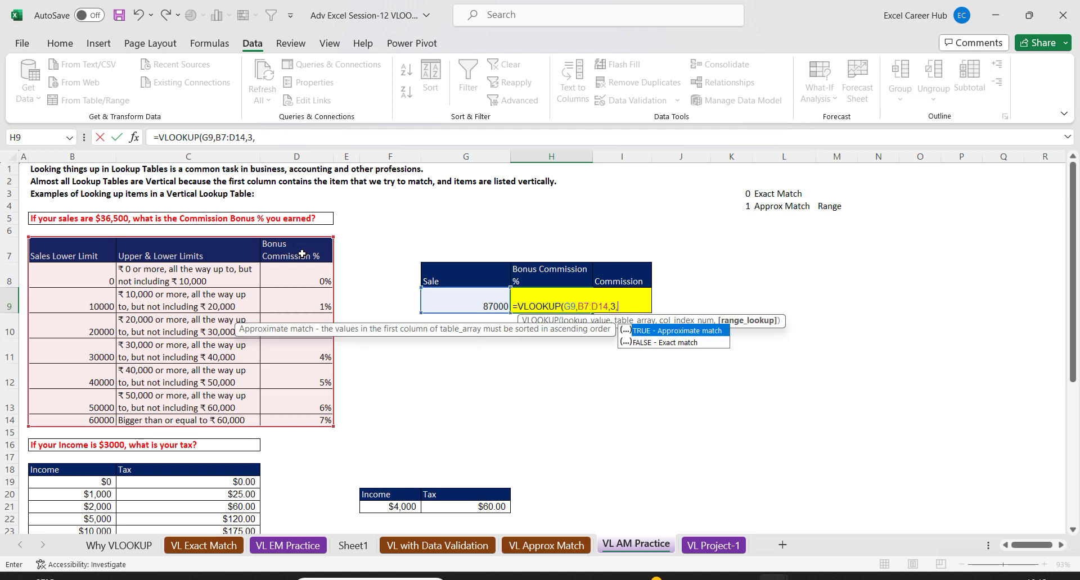
text(1)
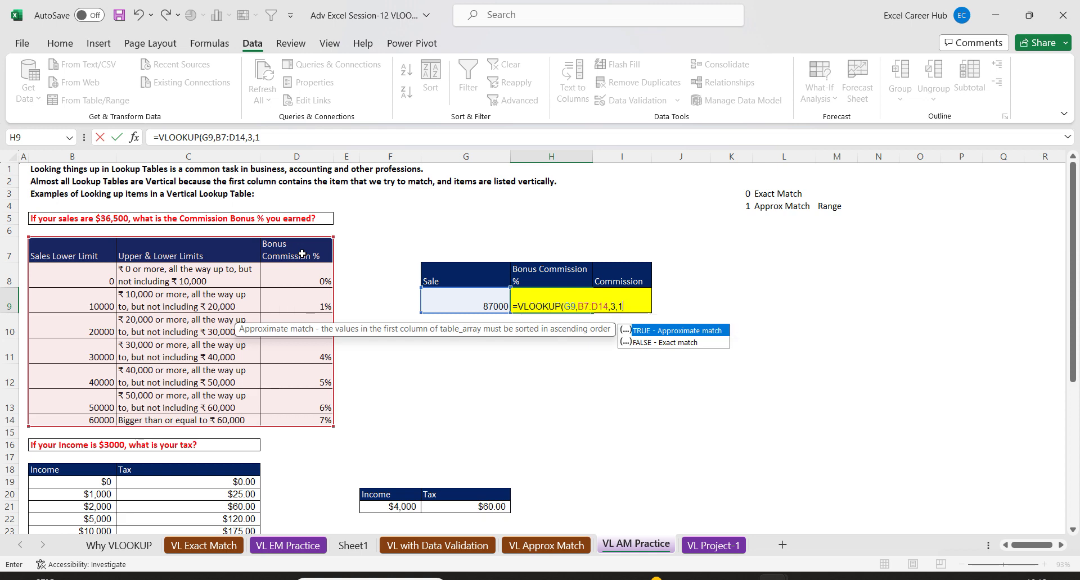
key(Return)
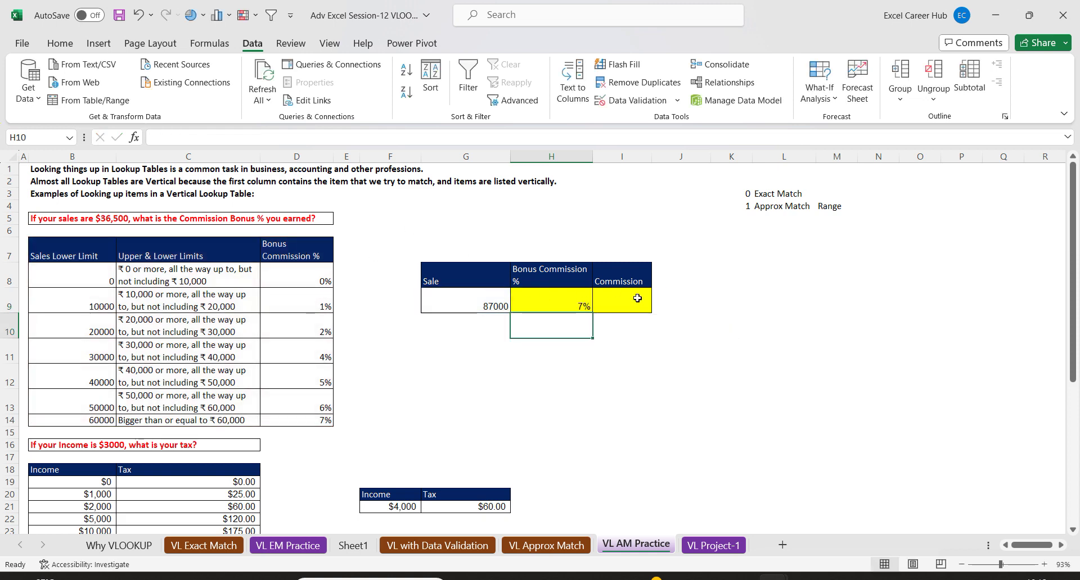
click(637, 299)
Enter the Commission formula =G9*H9 in I9.
text(=)
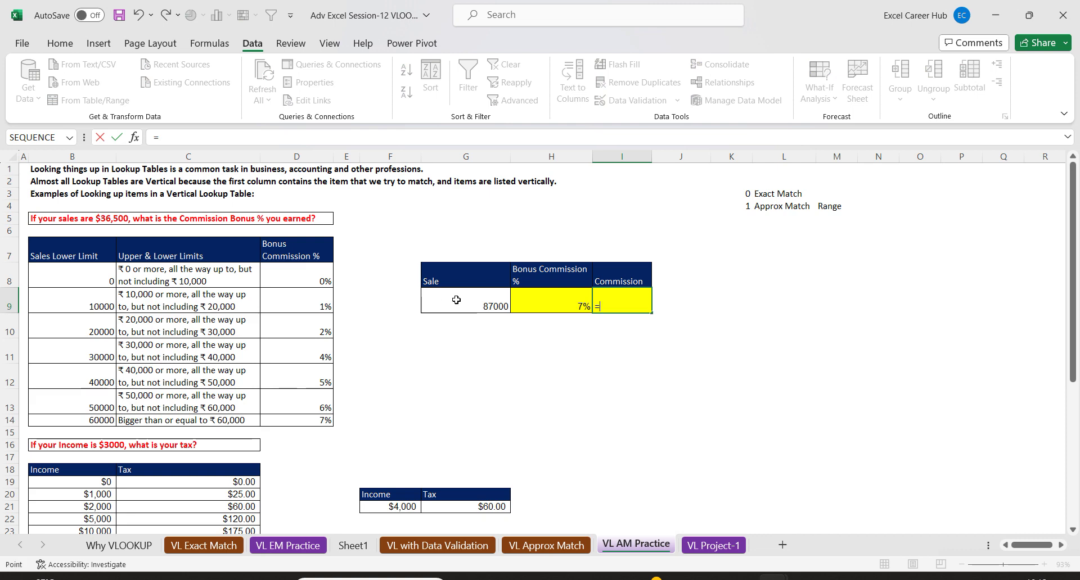
click(456, 300)
text(*)
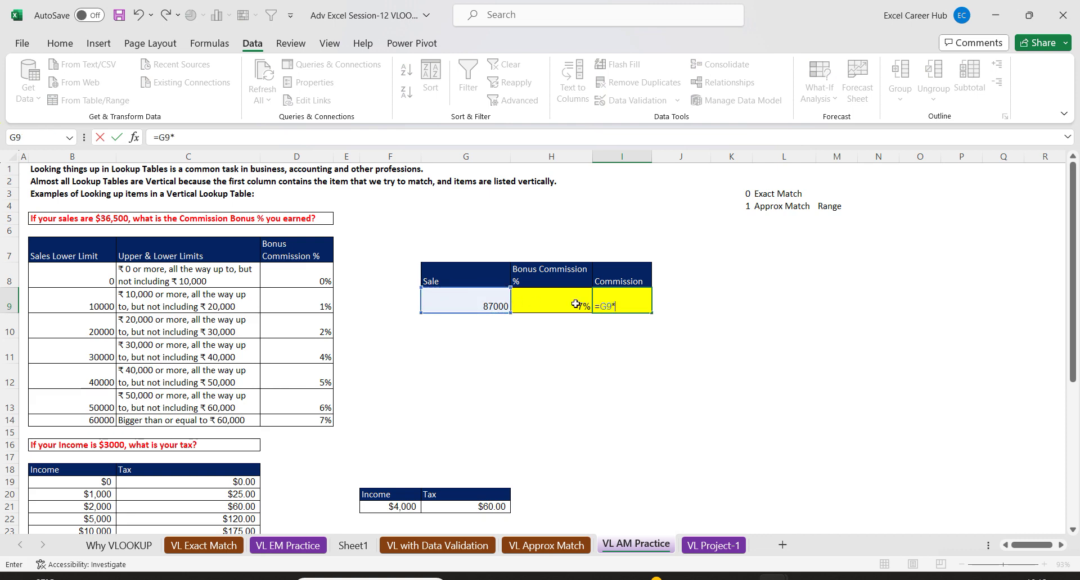
click(575, 305)
key(Return)
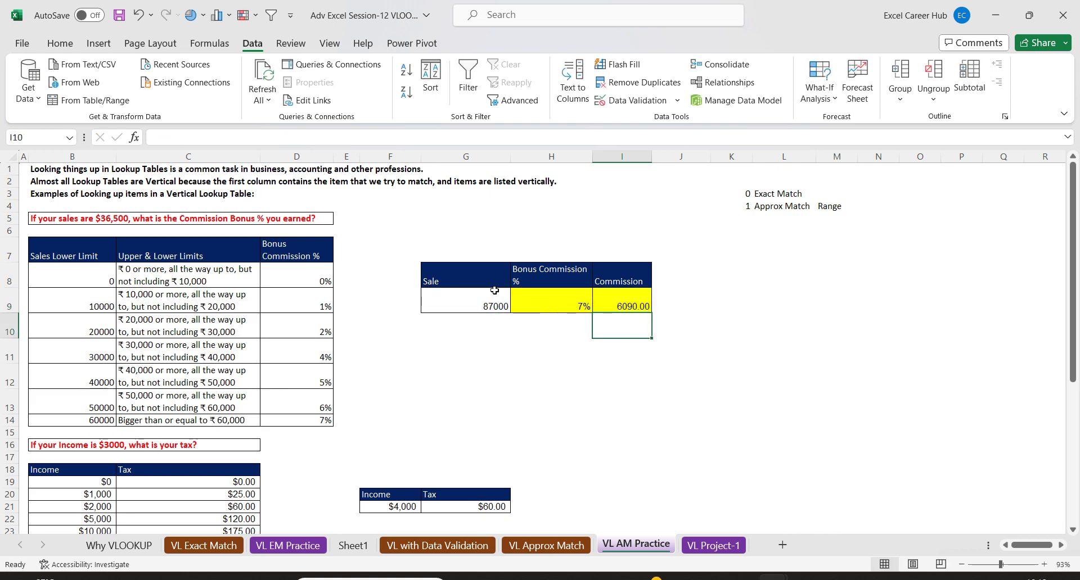
Change the sale to 54000, then 92000, giving 7% and 6440.00 commission.
click(495, 291)
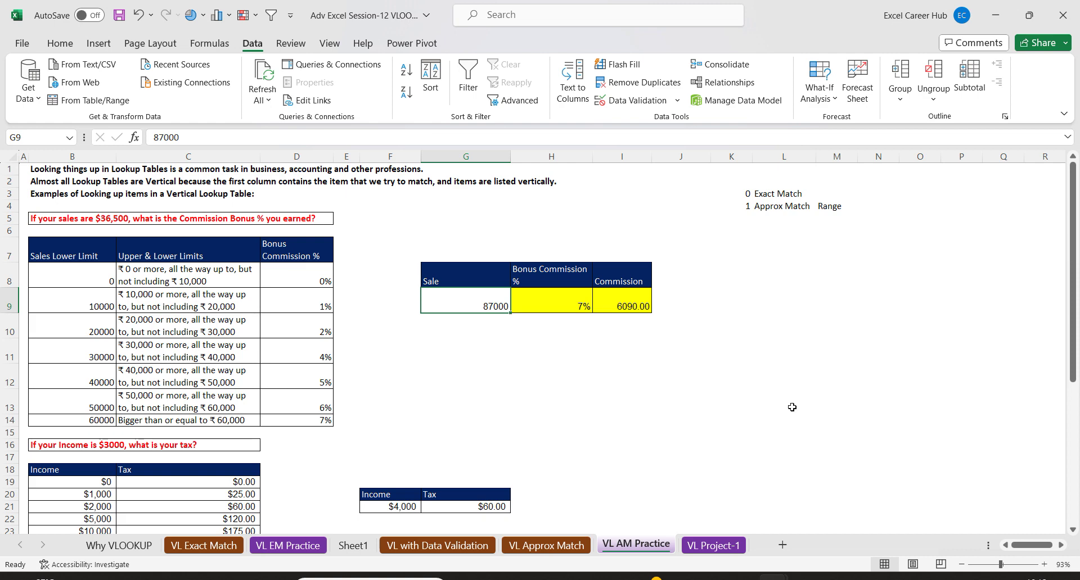
text(54000)
key(Return)
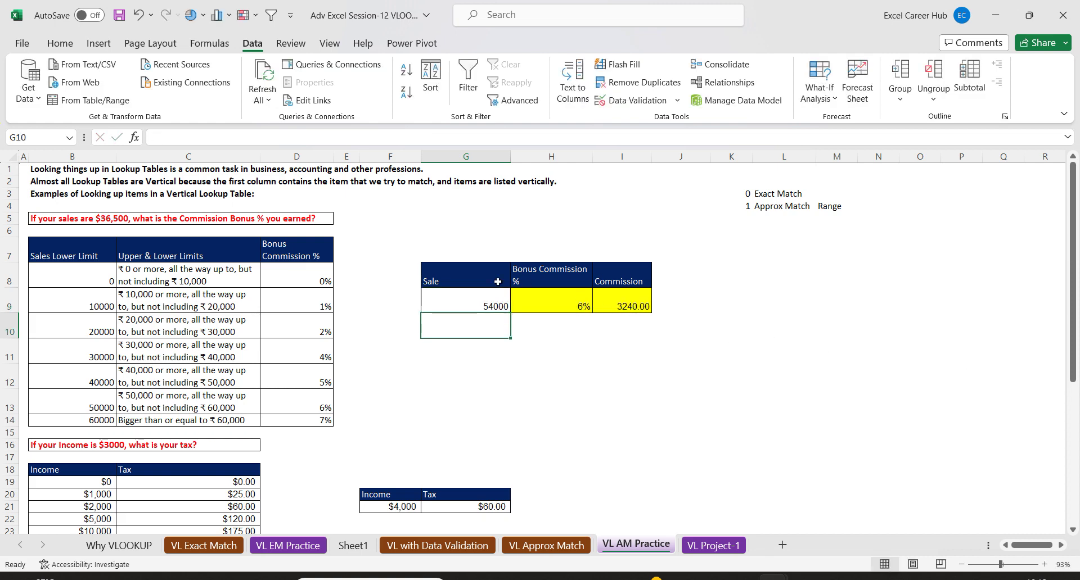
click(480, 302)
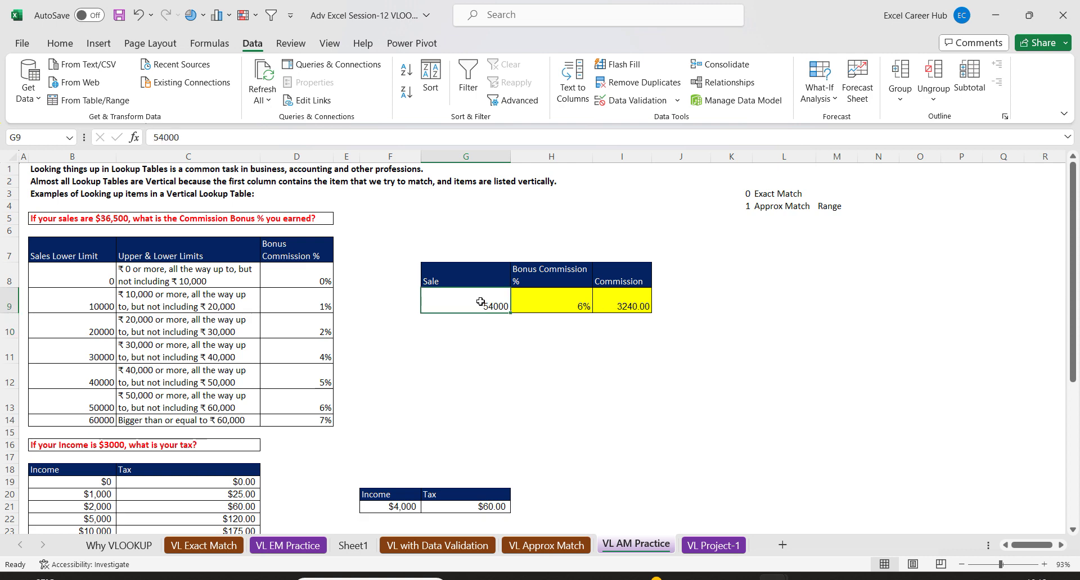
text(92000)
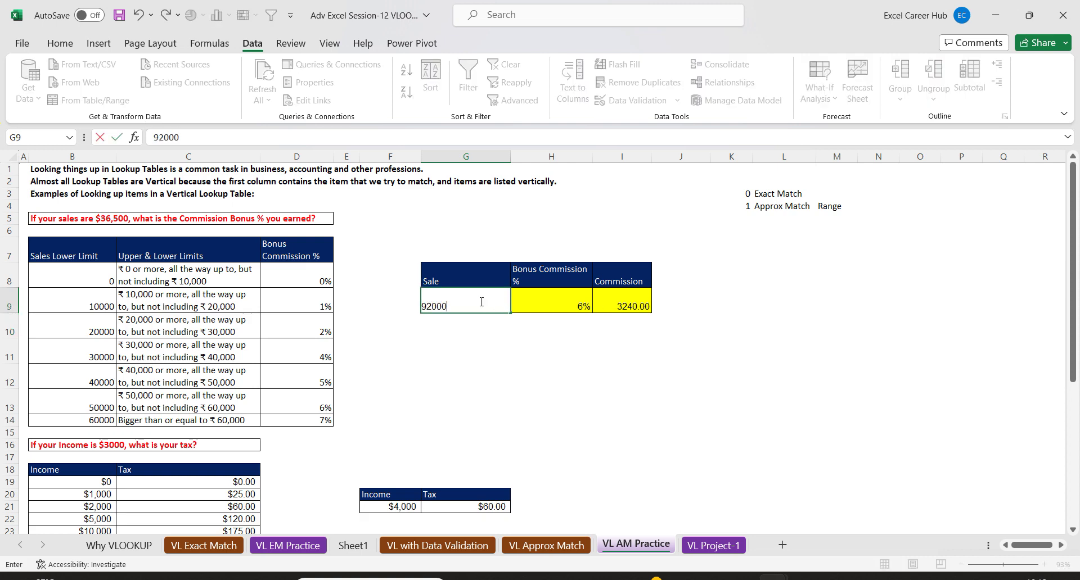
key(Return)
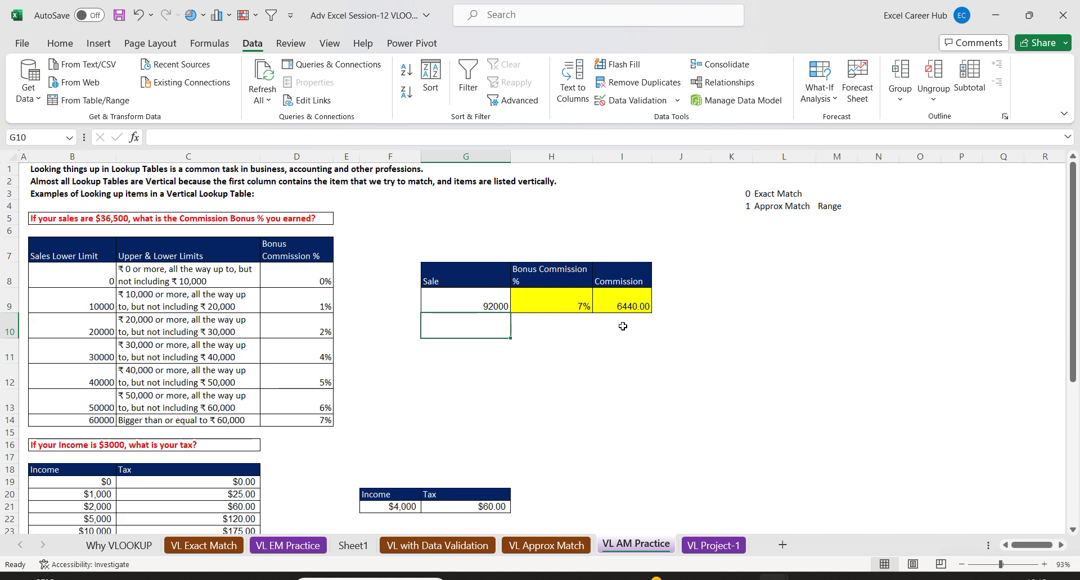
Clear H9:I9 and start a VLOOKUP in H9 with the G9 sale as lookup value.
drag(577, 302, 619, 302)
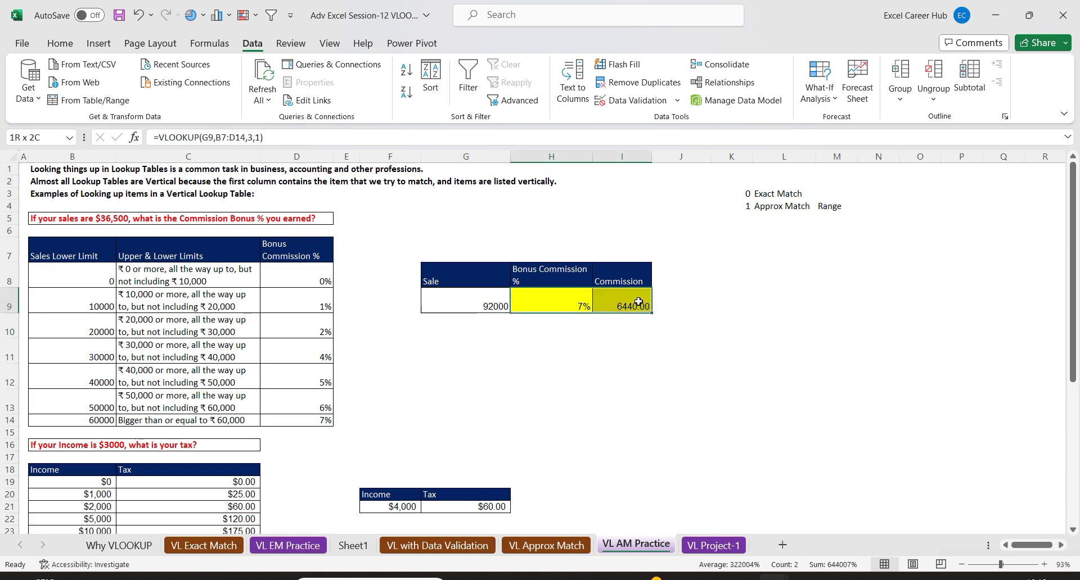
key(Delete)
click(563, 303)
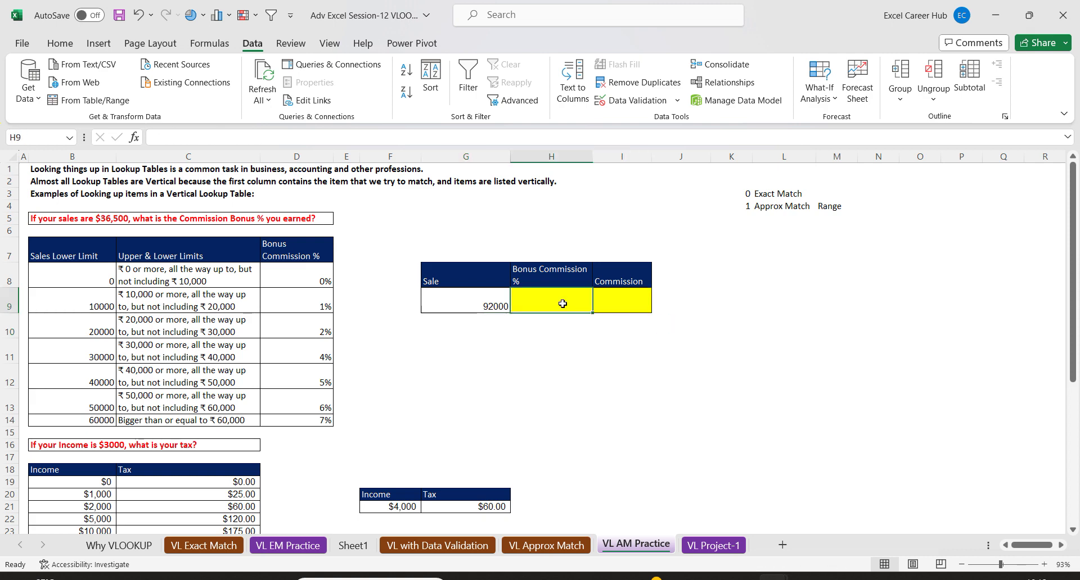
text(=vl)
key(Tab)
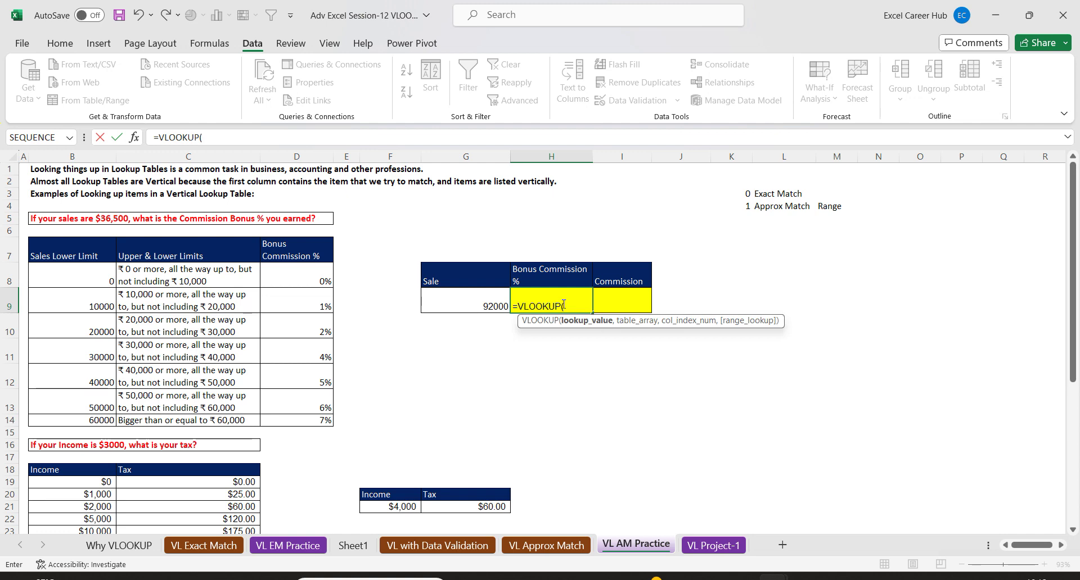
click(134, 137)
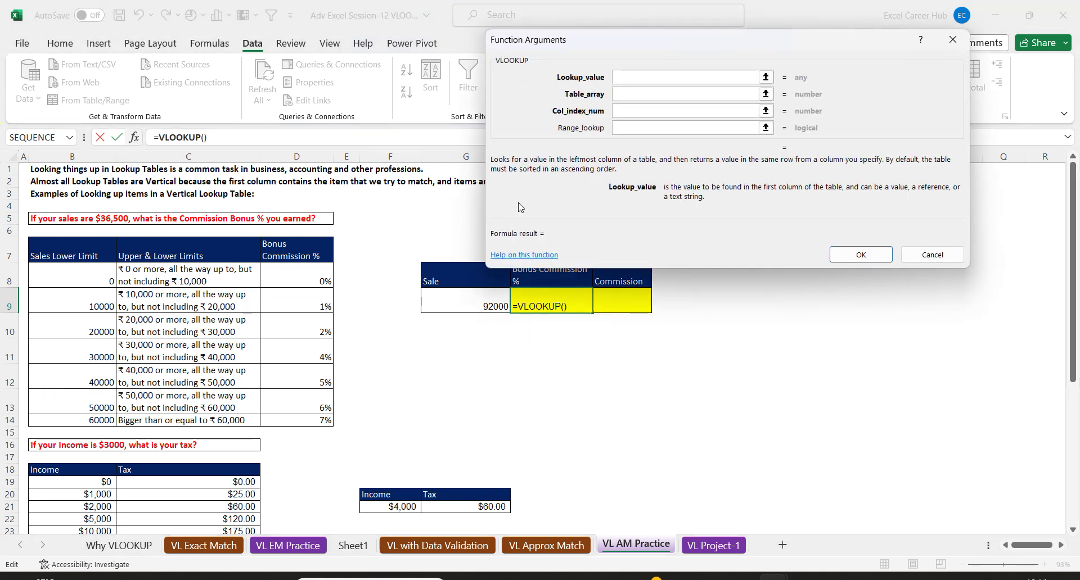
click(465, 303)
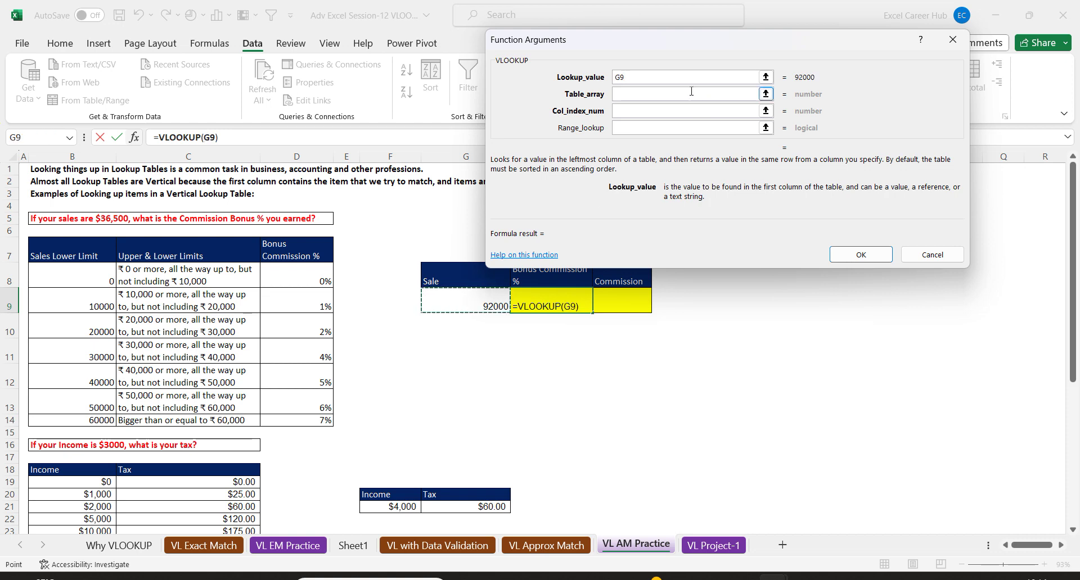
click(651, 93)
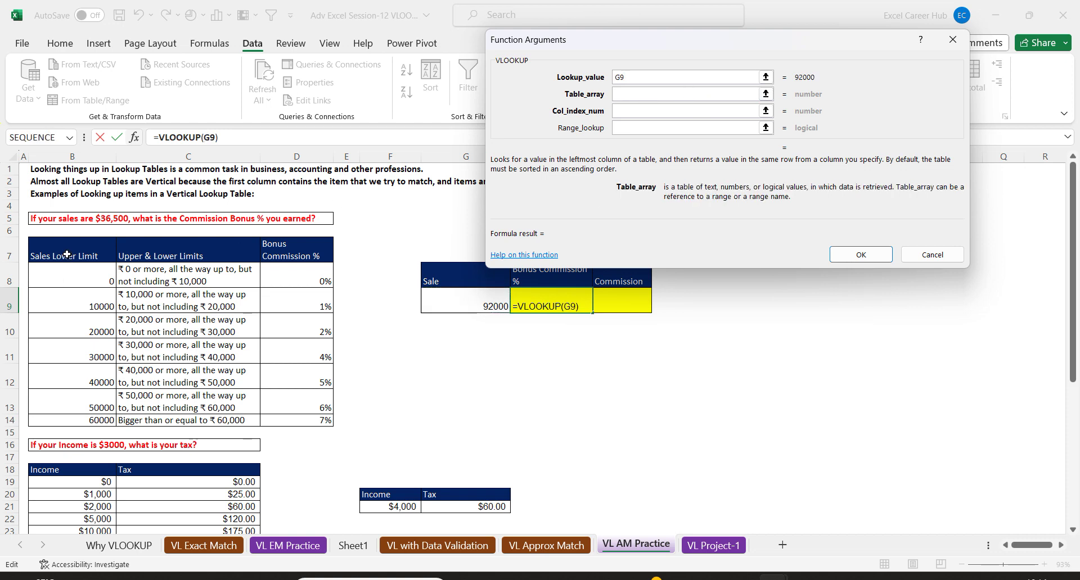
Finish the lookup with table B7:D14, column 3 and match type 1, returning 7%.
drag(67, 253, 301, 440)
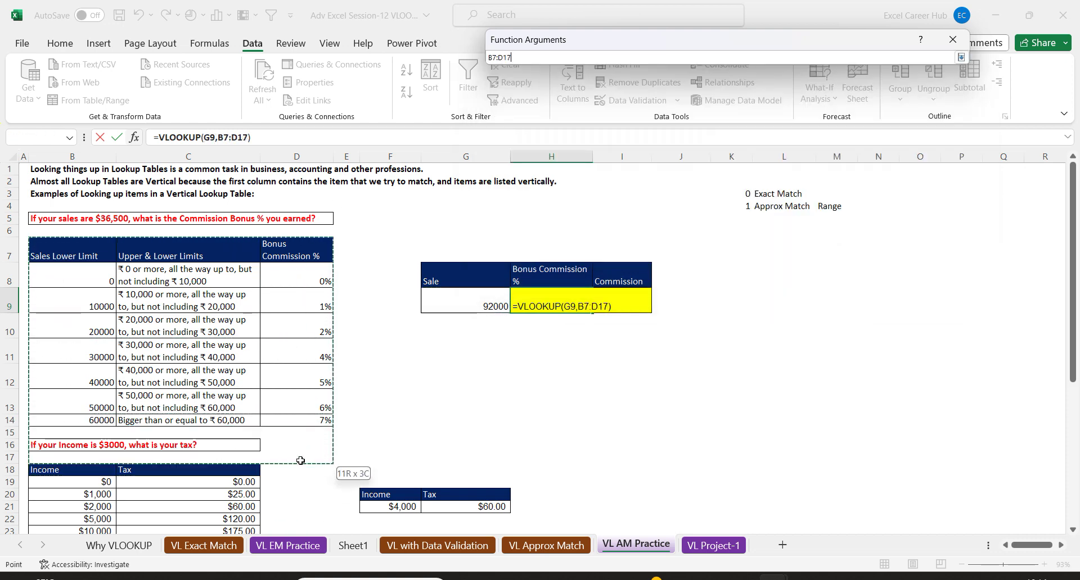
drag(302, 440, 327, 422)
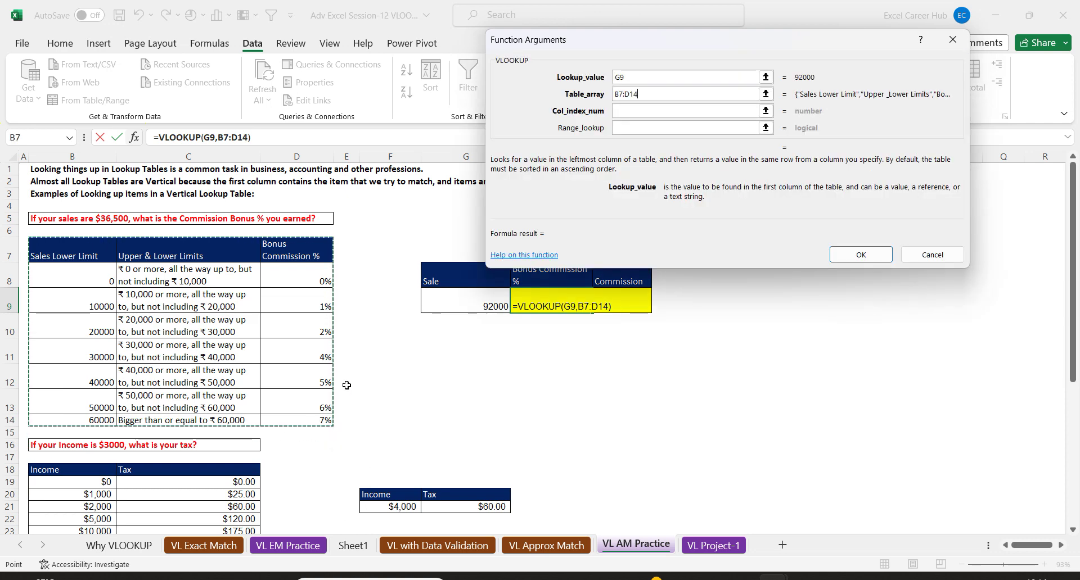
click(652, 112)
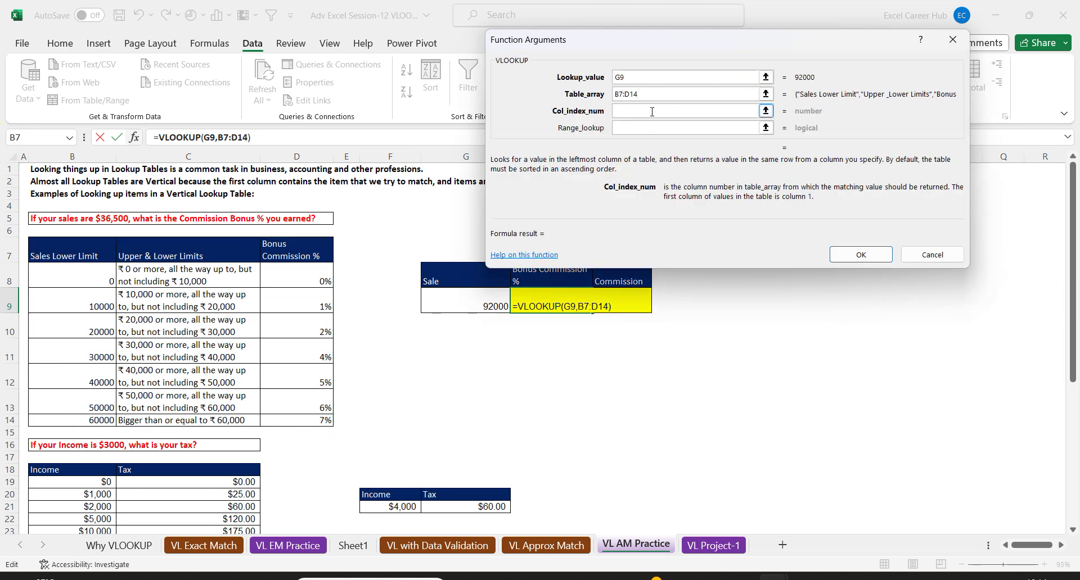
text(3)
click(630, 128)
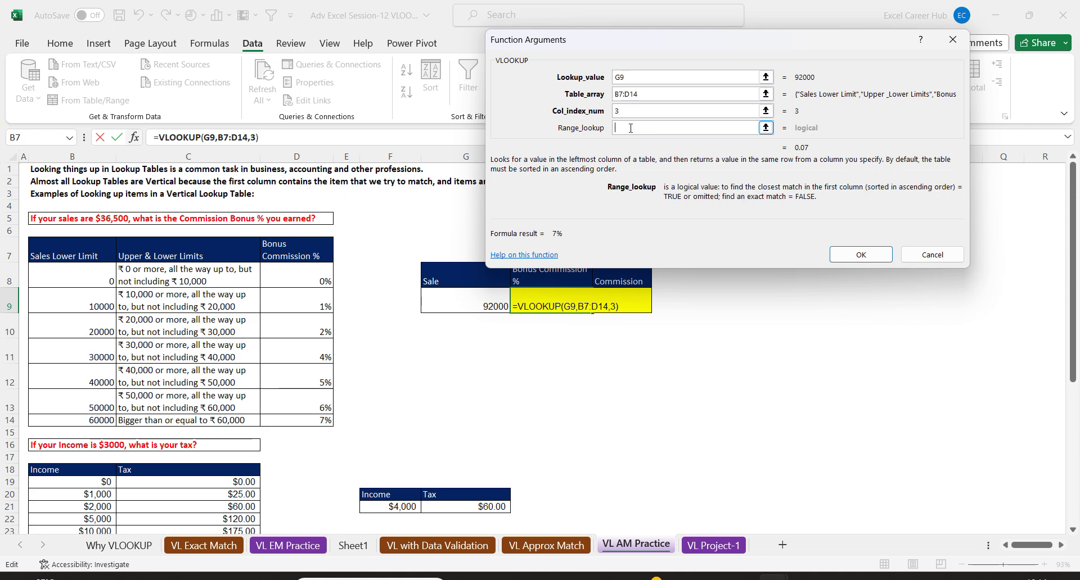
text(1)
click(860, 256)
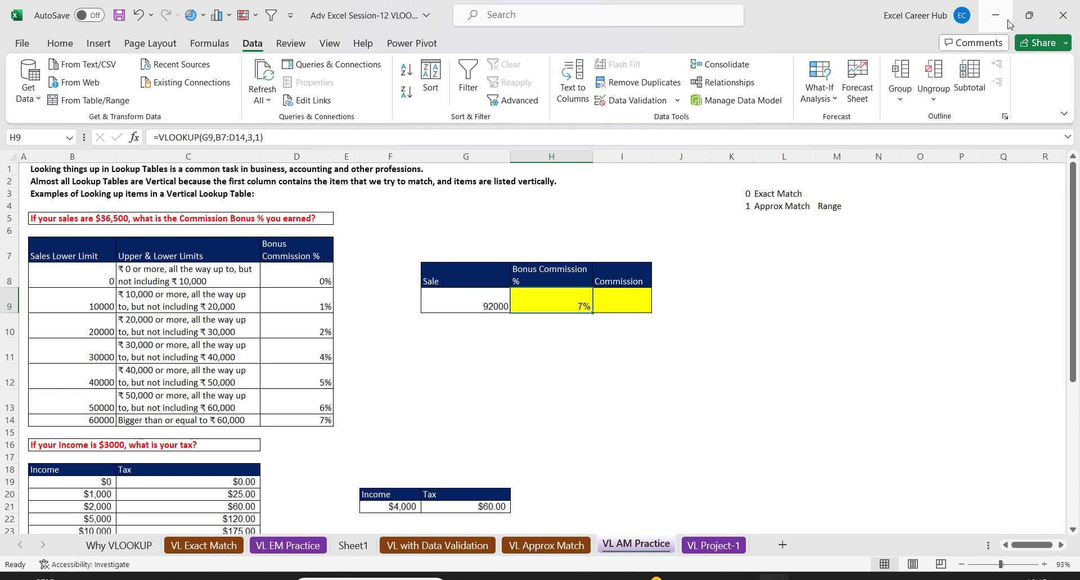
Close the VLOOKUP workbook without saving and minimize Excel to show the Students Excel Wk-4 folder.
click(1062, 21)
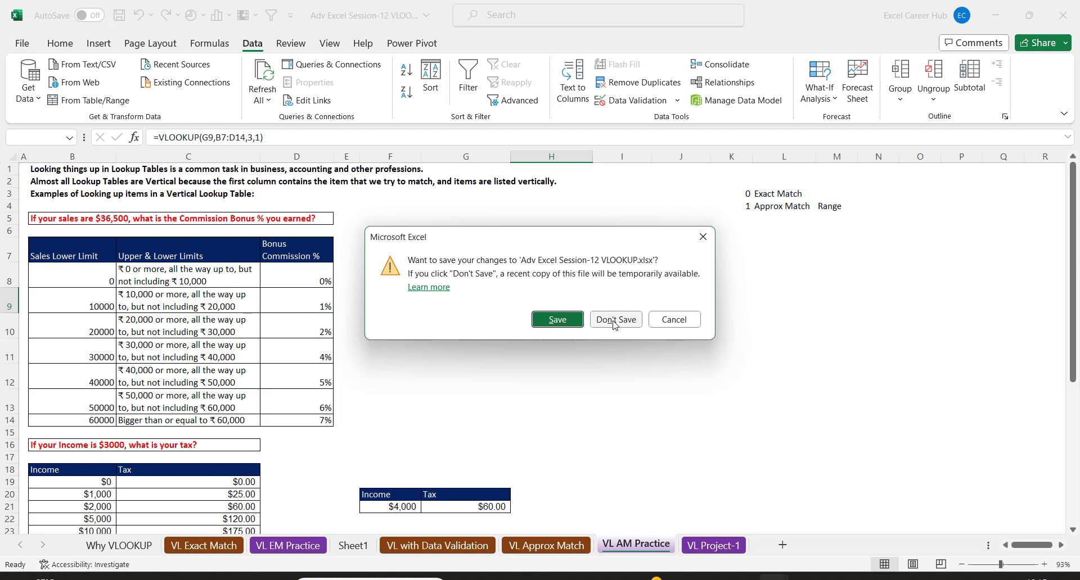
click(576, 321)
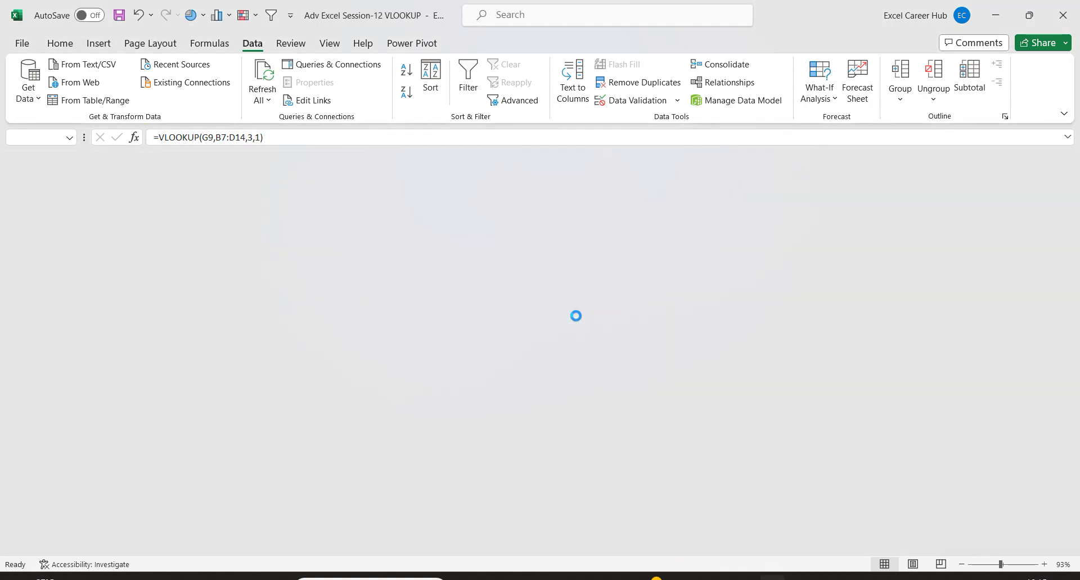
click(995, 19)
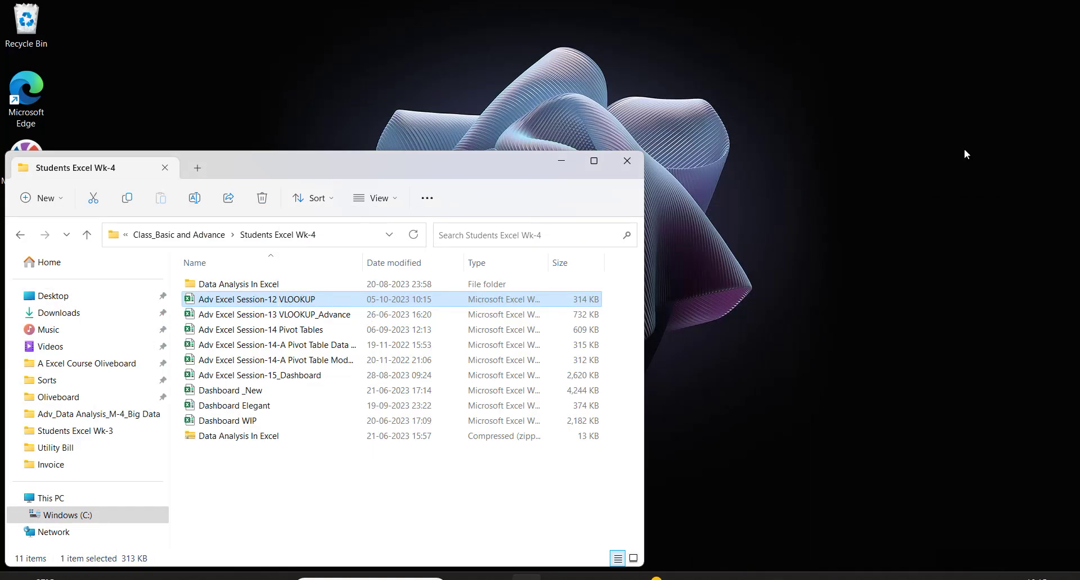